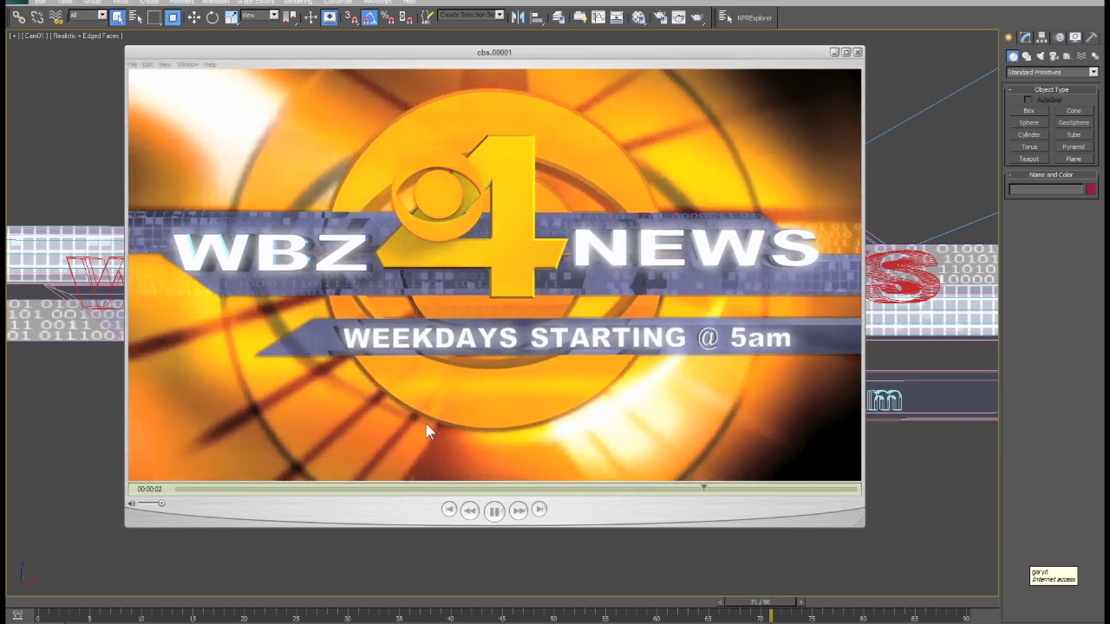
# - Rewind the cbs.00001 WBZ 4 News clip, play and pause it, then close QuickTime Player
pyautogui.click(197, 491)
pyautogui.moveTo(193, 489); pyautogui.dragTo(744, 531)
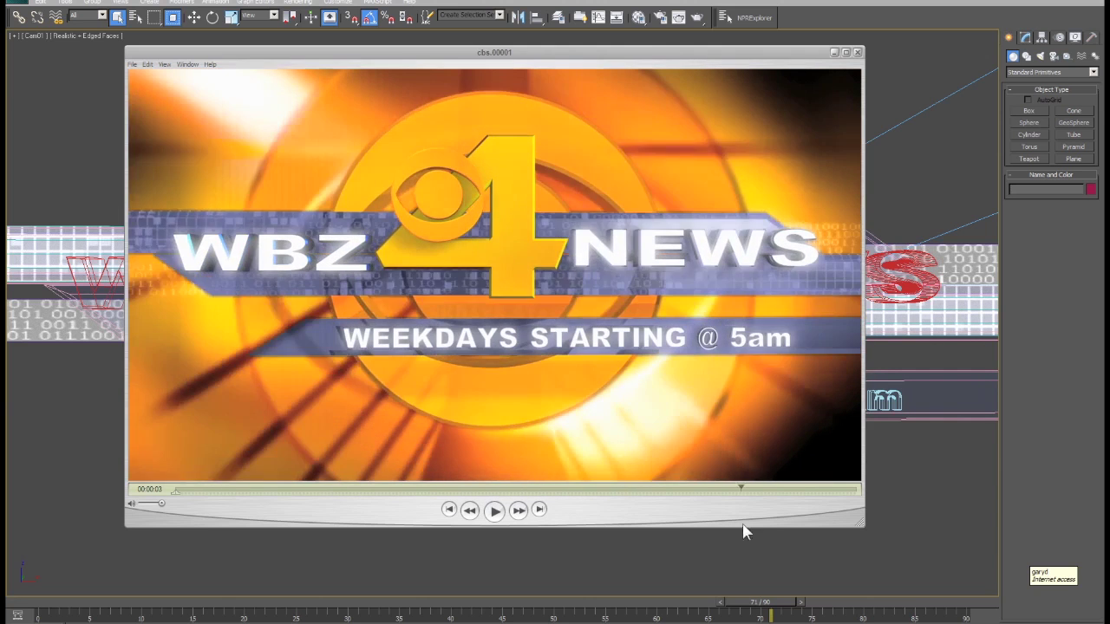
pyautogui.click(494, 510)
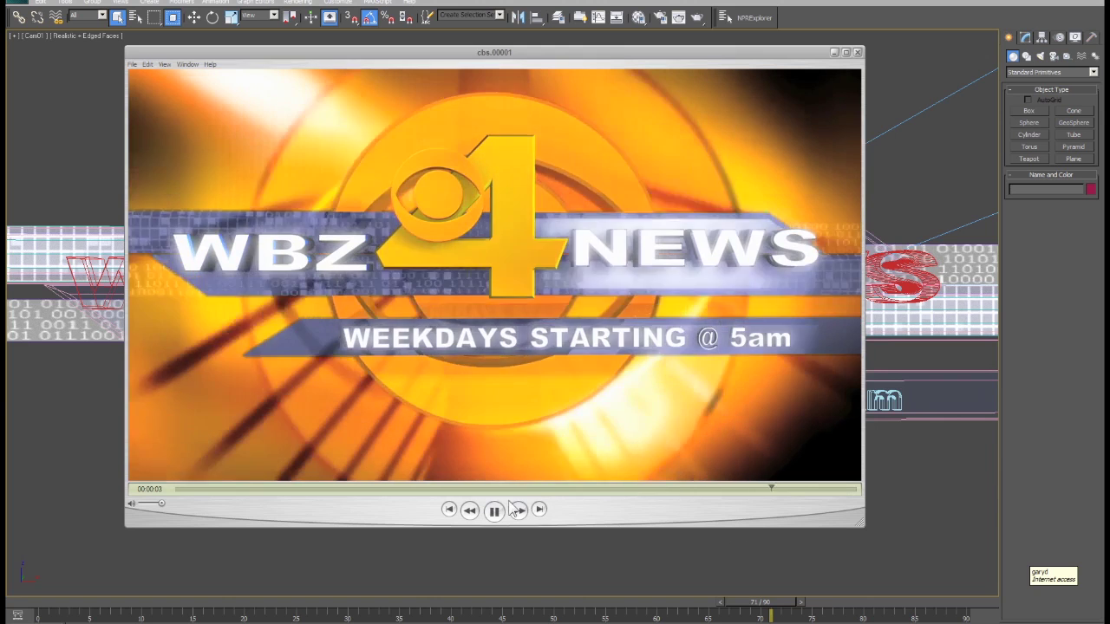
pyautogui.click(496, 509)
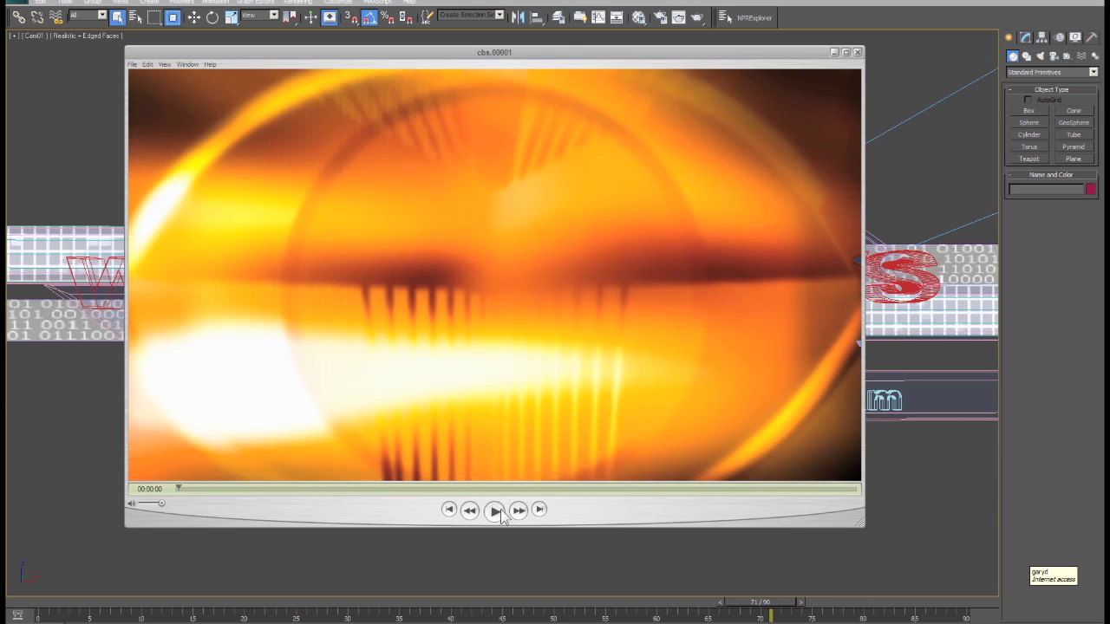
pyautogui.click(858, 52)
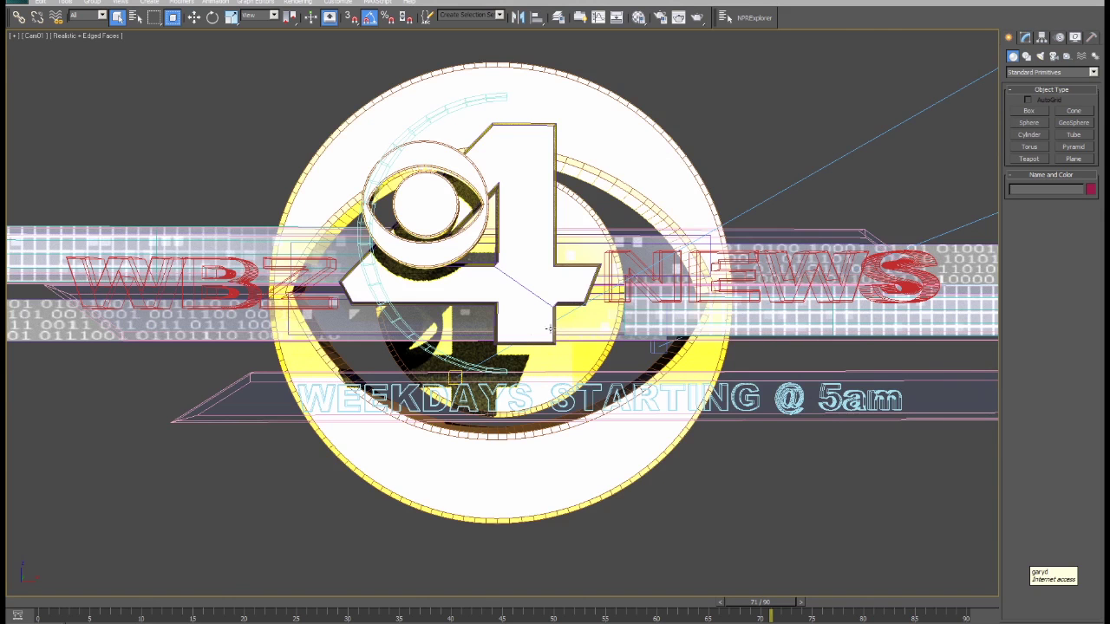
# - Move the timeline to an earlier frame and open Render Setup, checking the renderer assignment
pyautogui.moveTo(149, 608); pyautogui.dragTo(773, 605)
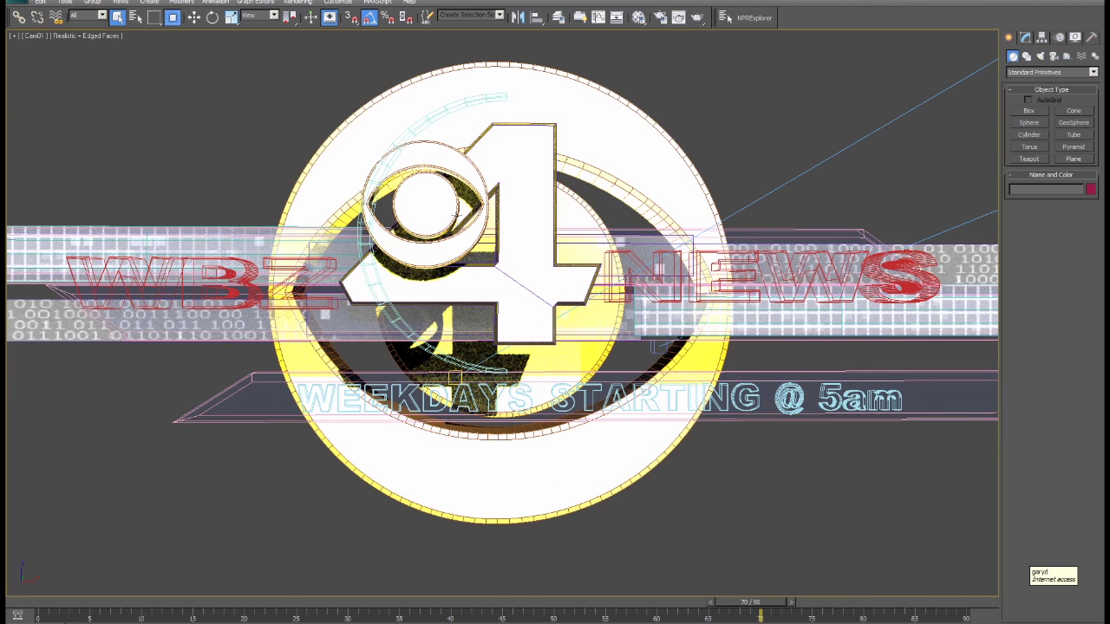
pyautogui.click(659, 18)
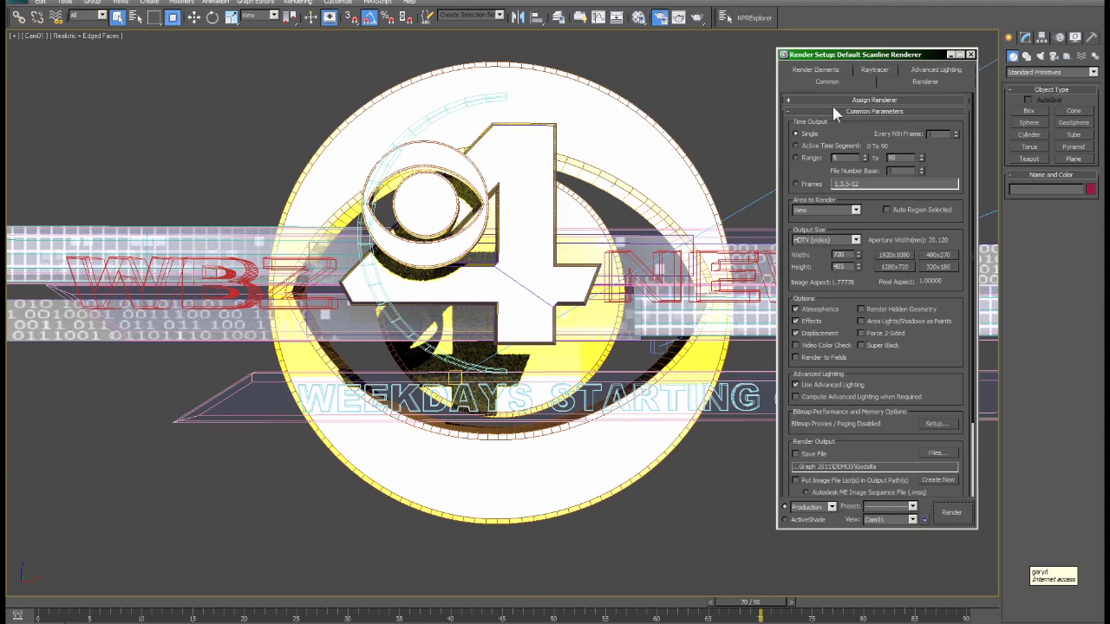
pyautogui.click(864, 100)
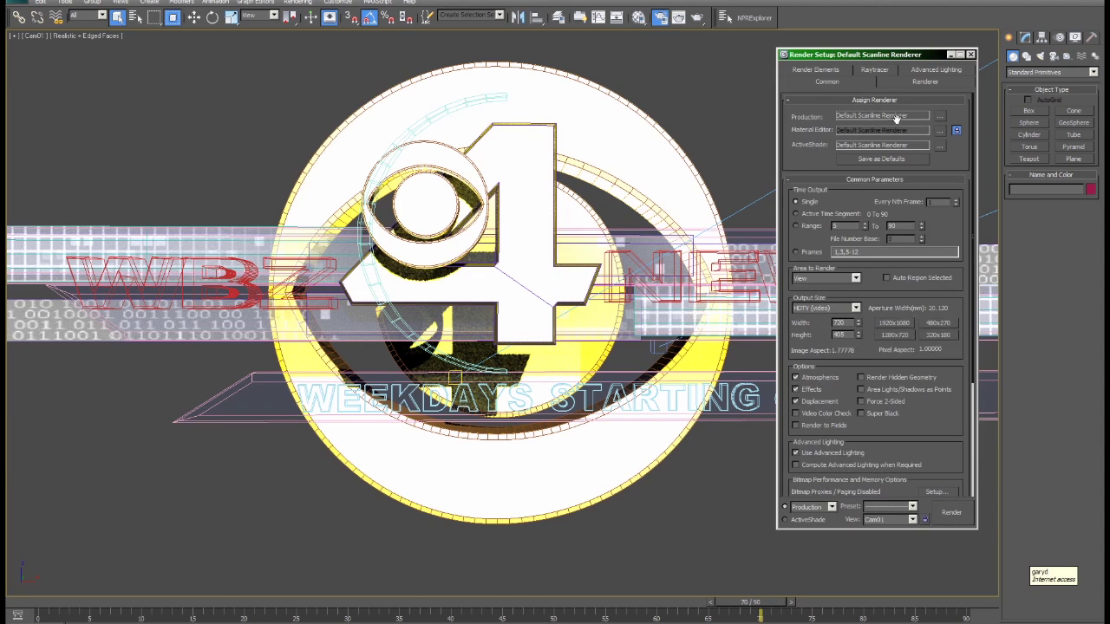
pyautogui.click(878, 100)
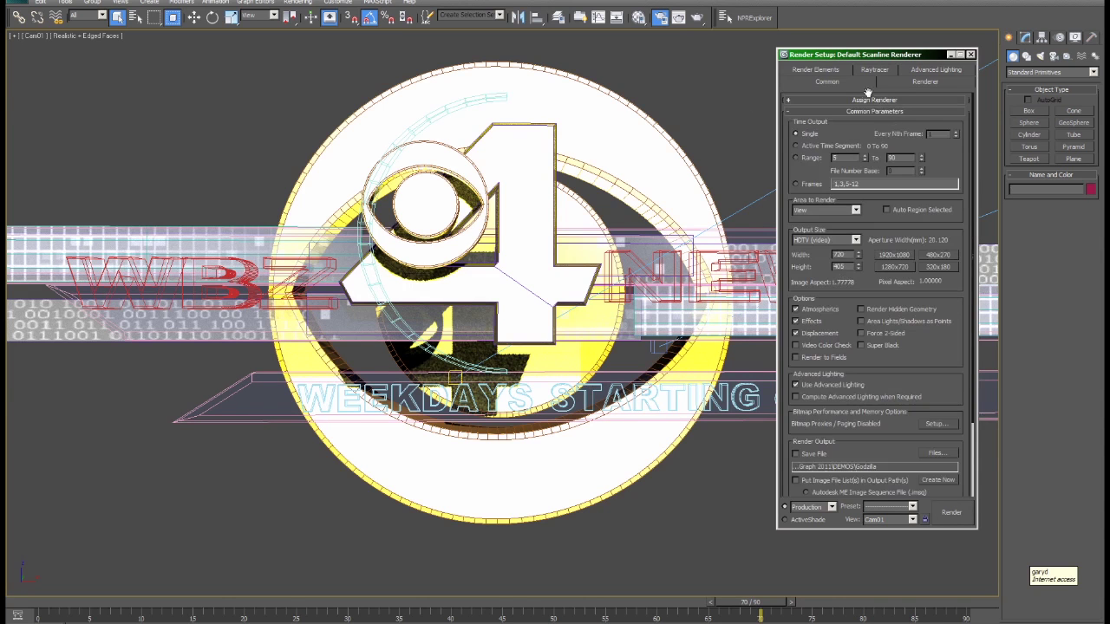
# - Inspect the nine render elements, Background through Shadow, selecting and deselecting them without enabling any
pyautogui.click(815, 70)
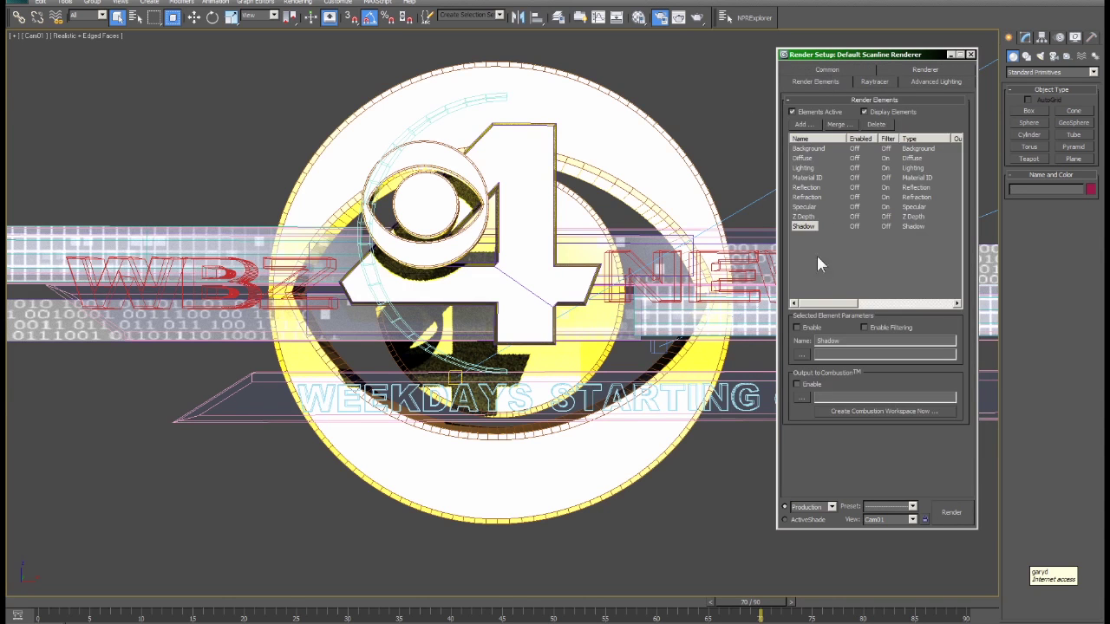
pyautogui.moveTo(820, 259)
pyautogui.mouseDown()
pyautogui.moveTo(796, 146)
pyautogui.moveTo(830, 252)
pyautogui.mouseUp()
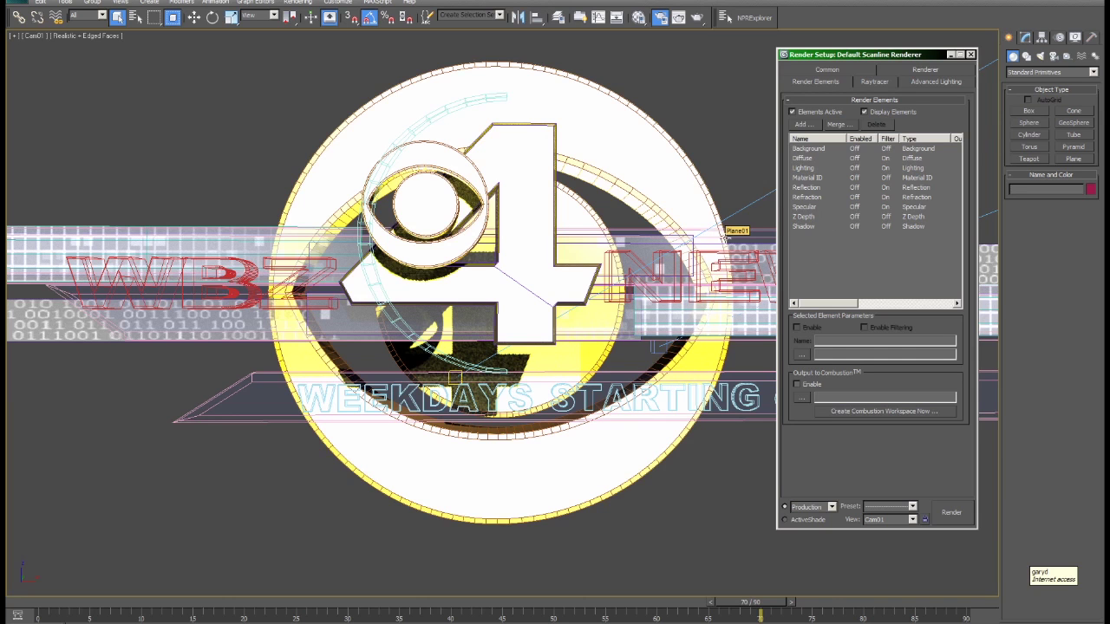
pyautogui.moveTo(838, 240); pyautogui.dragTo(772, 123)
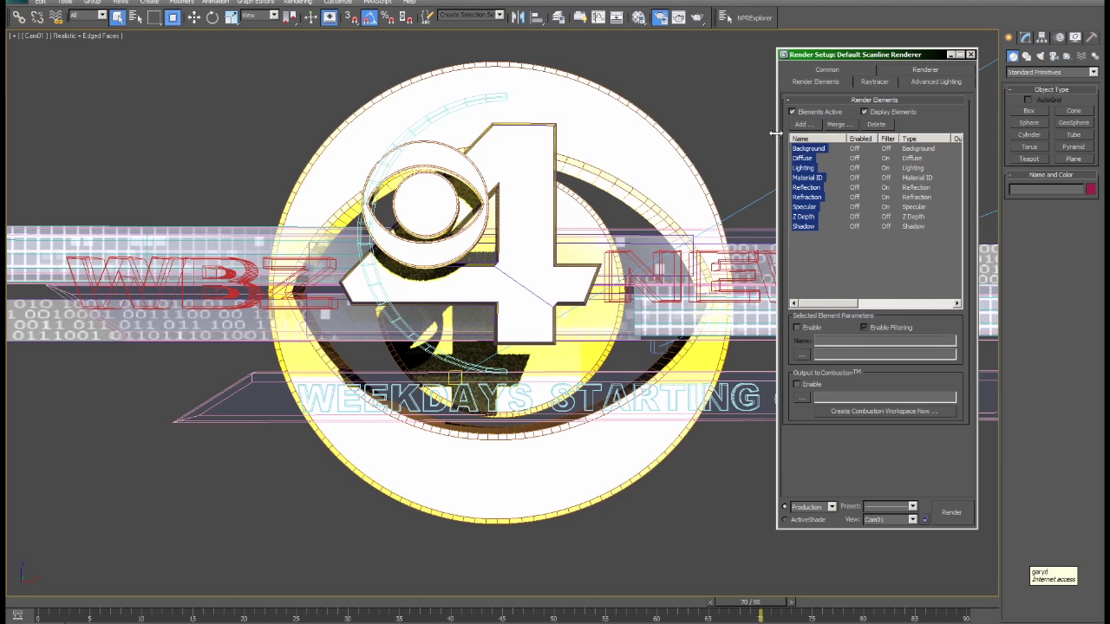
pyautogui.click(798, 325)
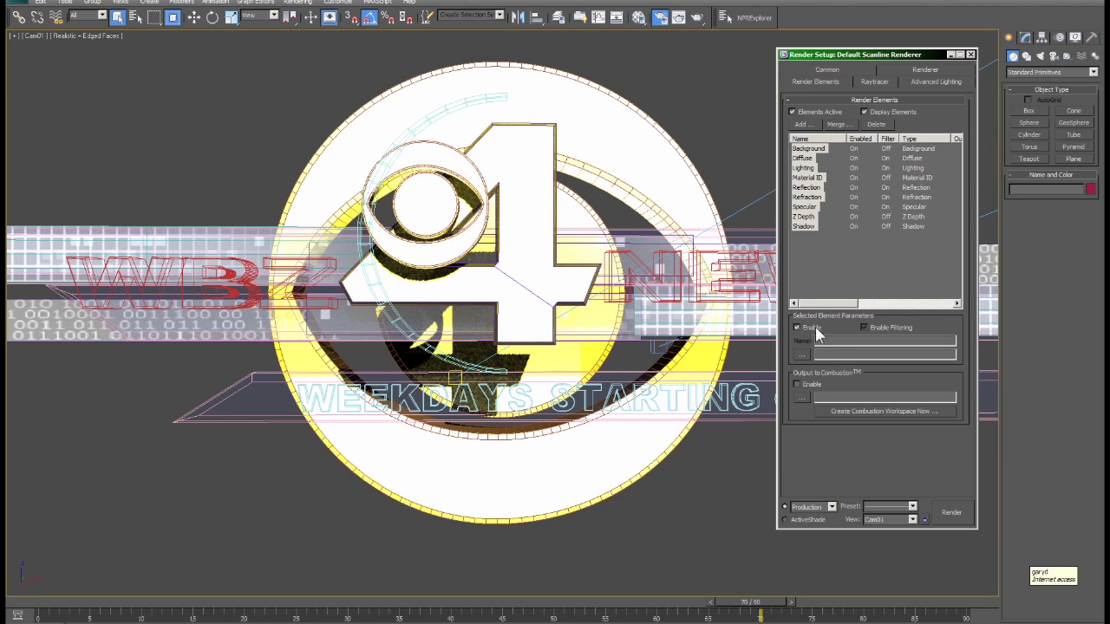
pyautogui.click(848, 248)
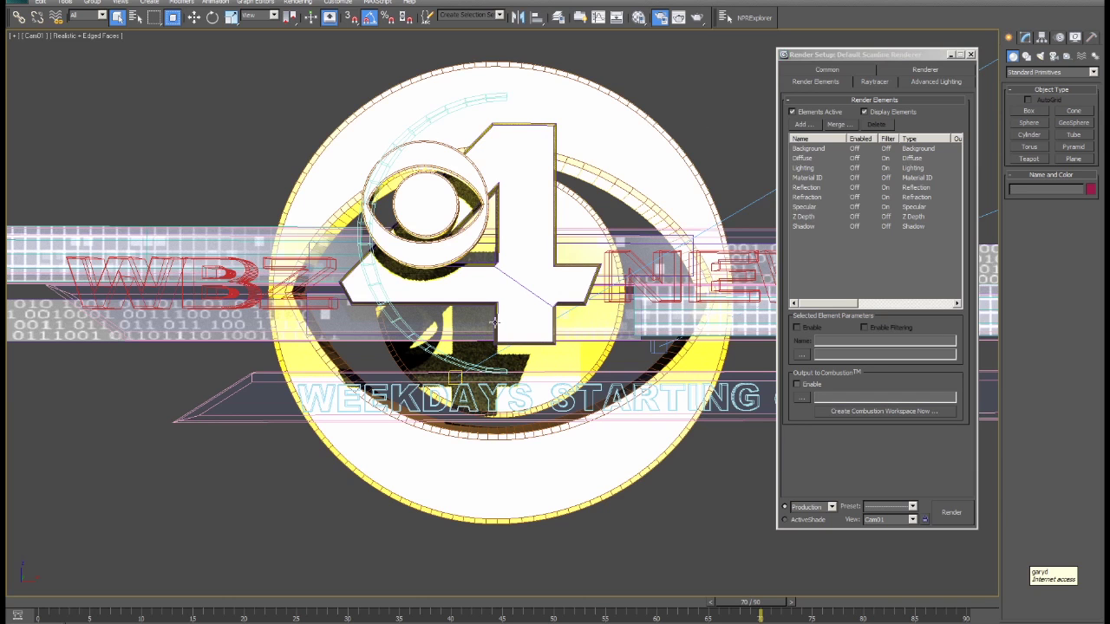
# - Open the State Sets window from the Rendering menu and return Render Setup to Common
pyautogui.click(298, 4)
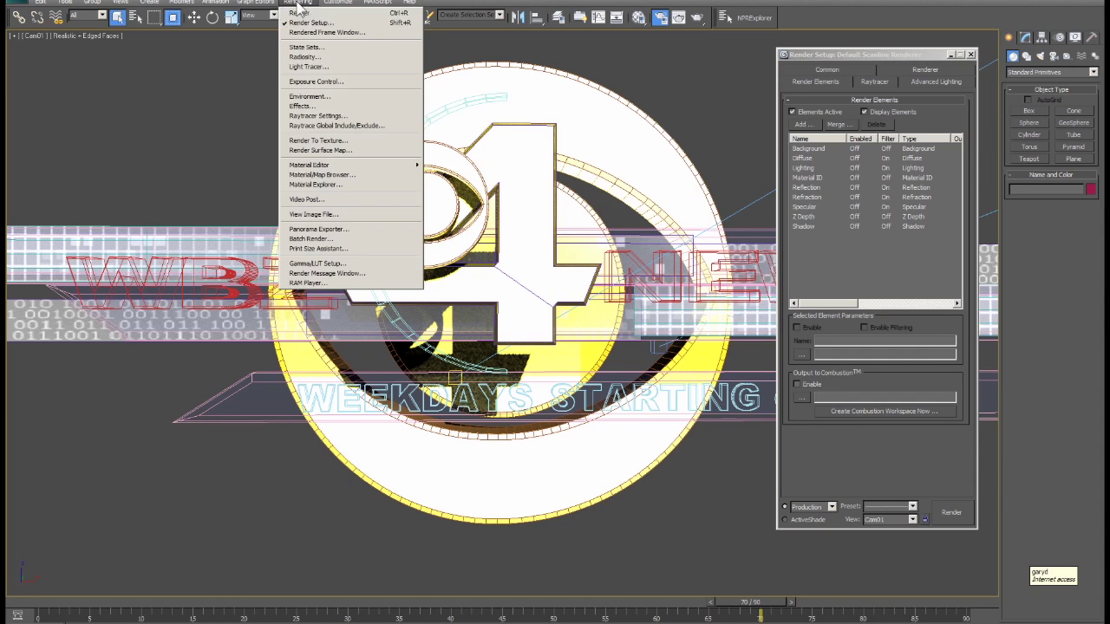
pyautogui.click(321, 47)
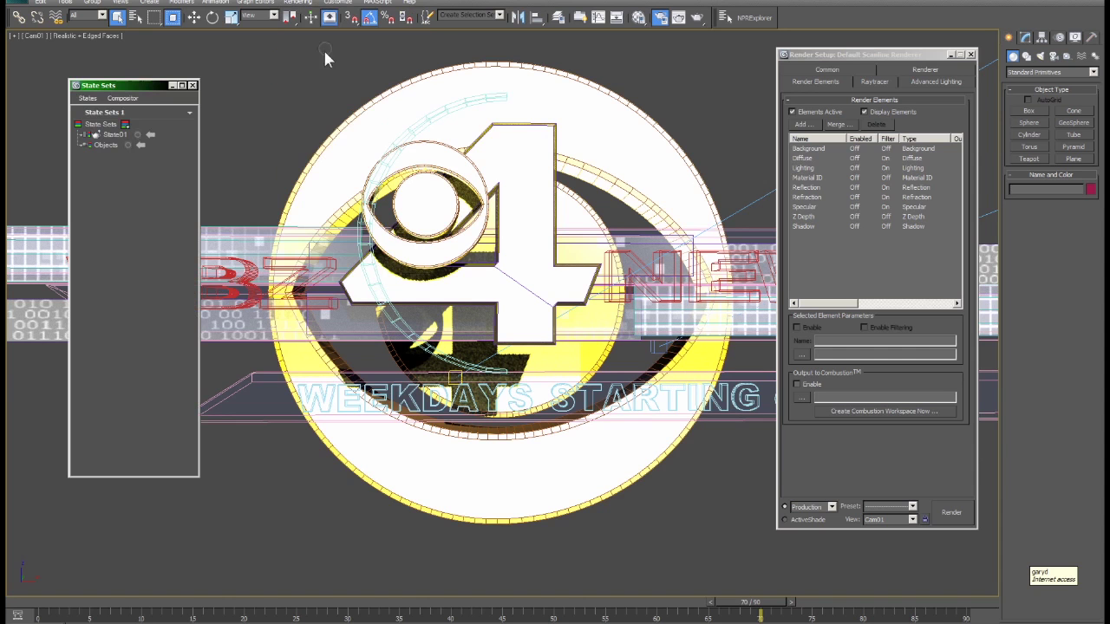
pyautogui.moveTo(136, 86); pyautogui.dragTo(116, 90)
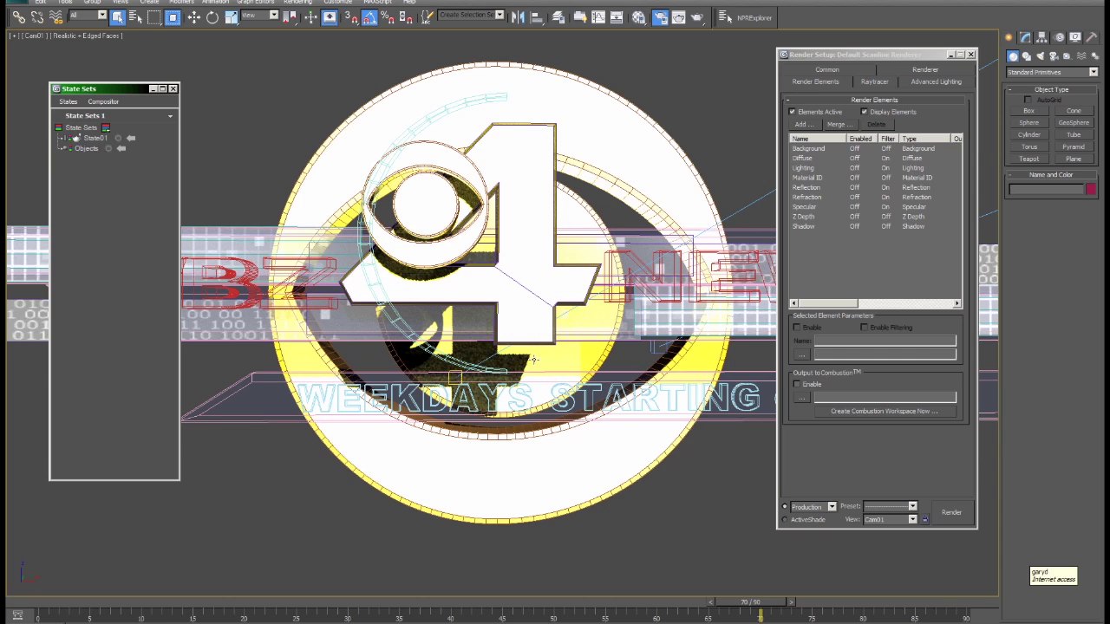
pyautogui.click(850, 69)
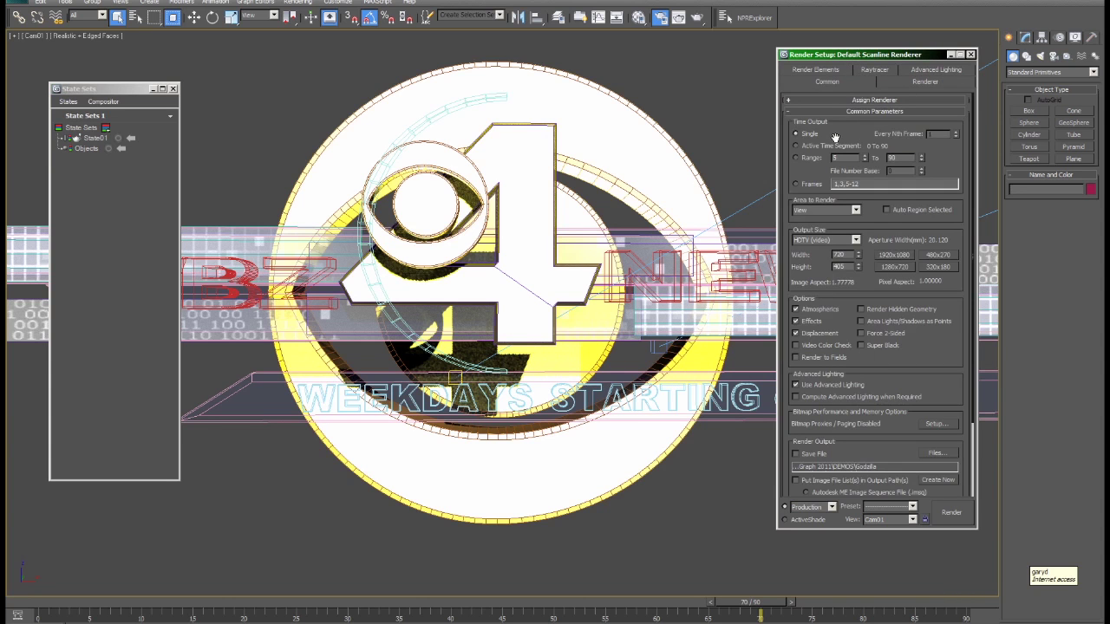
# - Rename State01 to 'main' and start recording scene changes into it
pyautogui.click(97, 138)
pyautogui.click(101, 139)
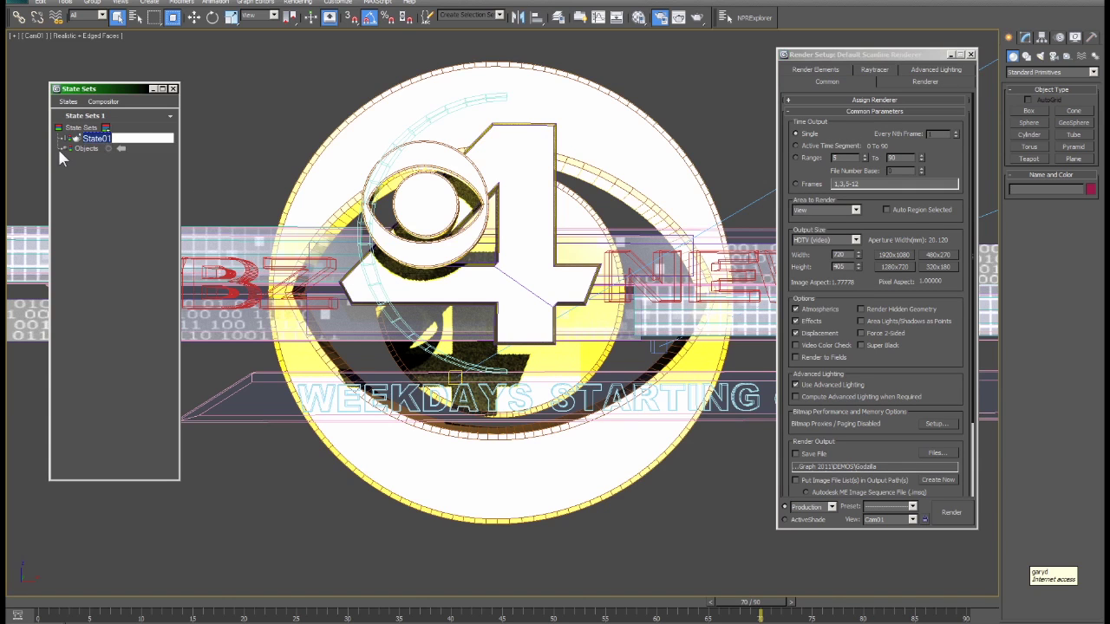
pyautogui.write('main')
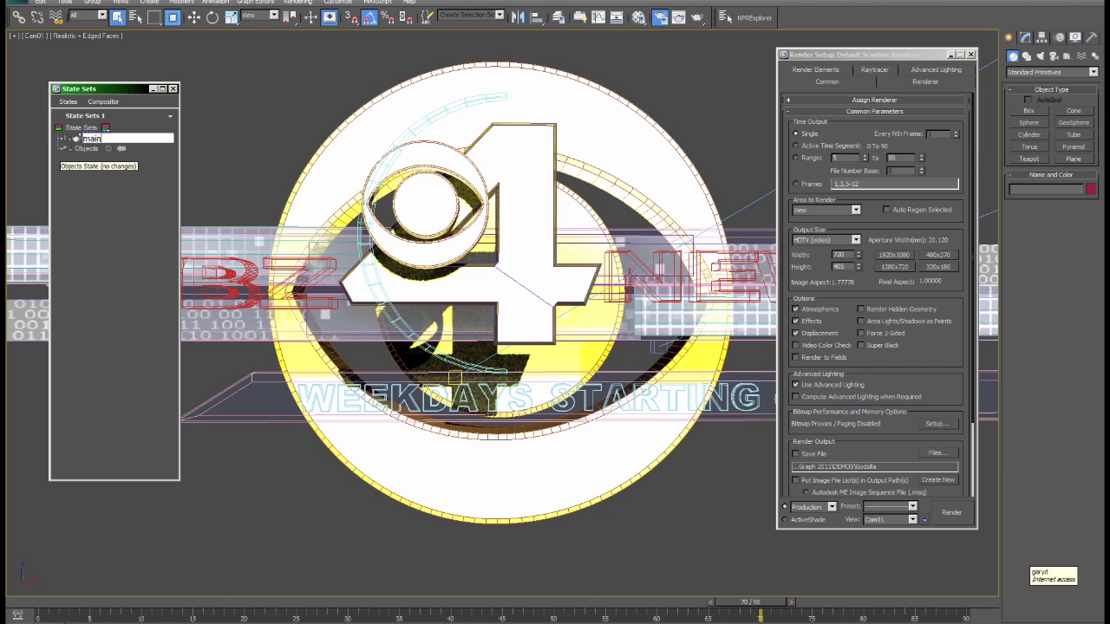
pyautogui.press('Return')
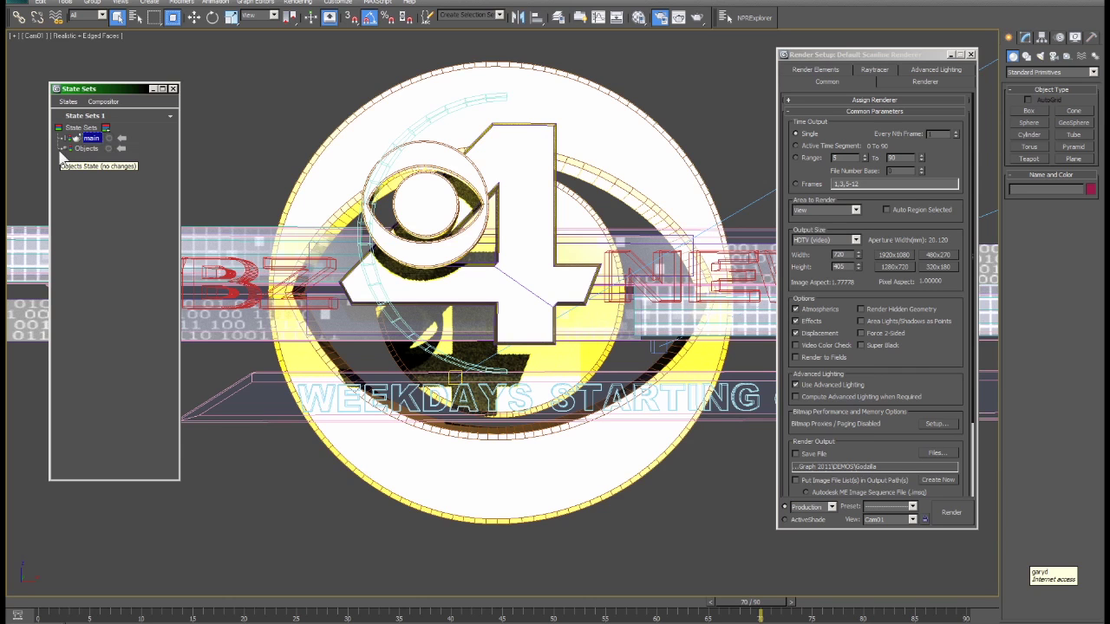
pyautogui.click(109, 139)
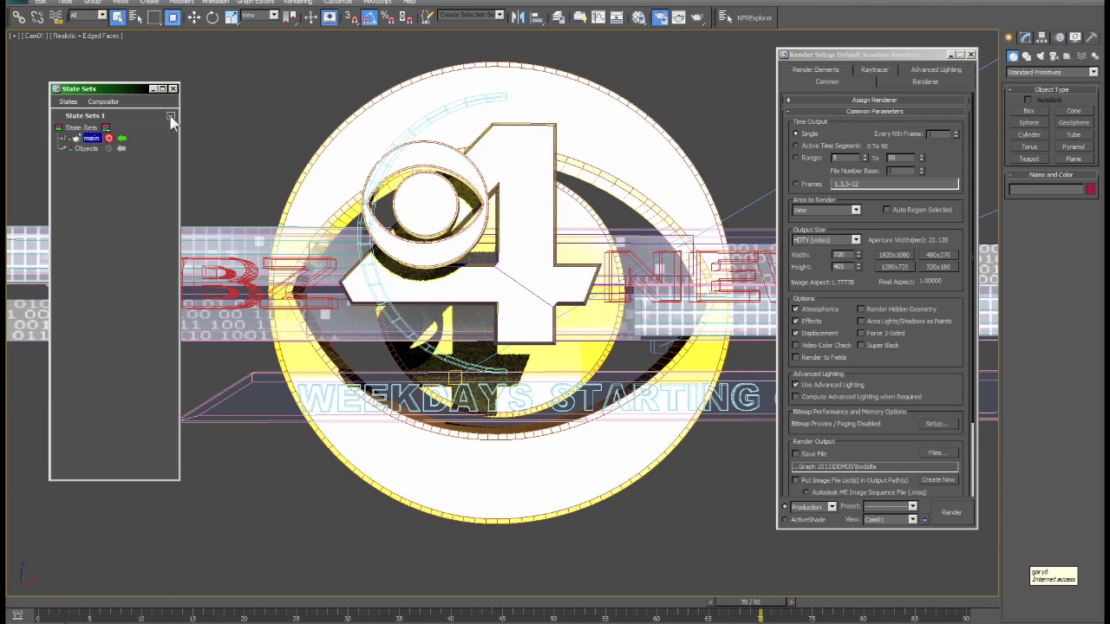
# - Enable all nine render elements, Background through Shadow, then stop recording the main state
pyautogui.click(812, 69)
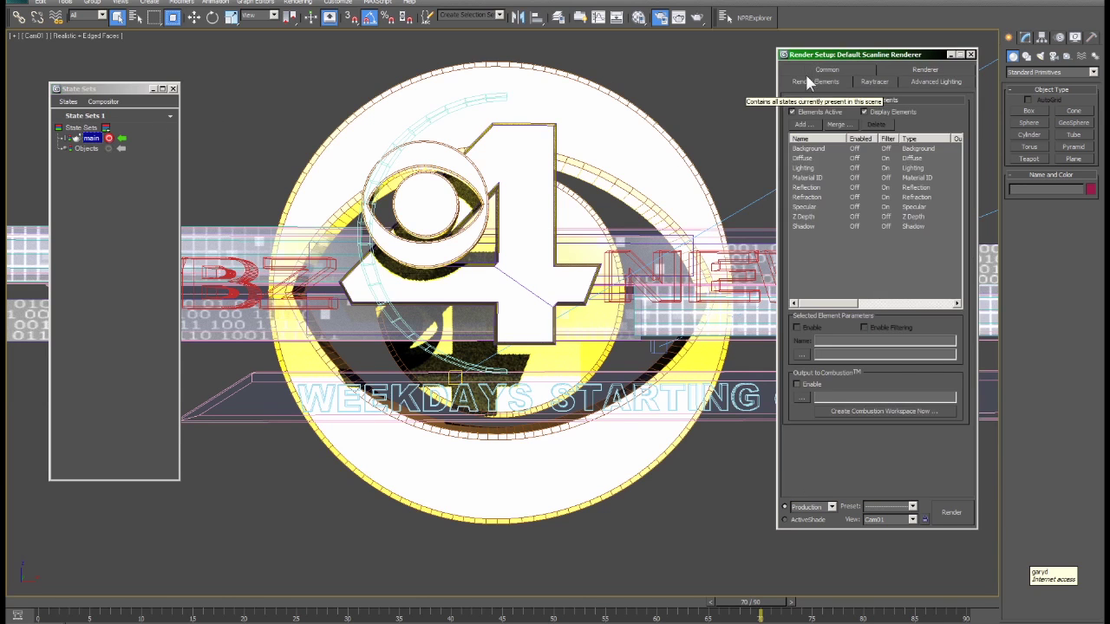
pyautogui.moveTo(828, 228); pyautogui.dragTo(808, 148)
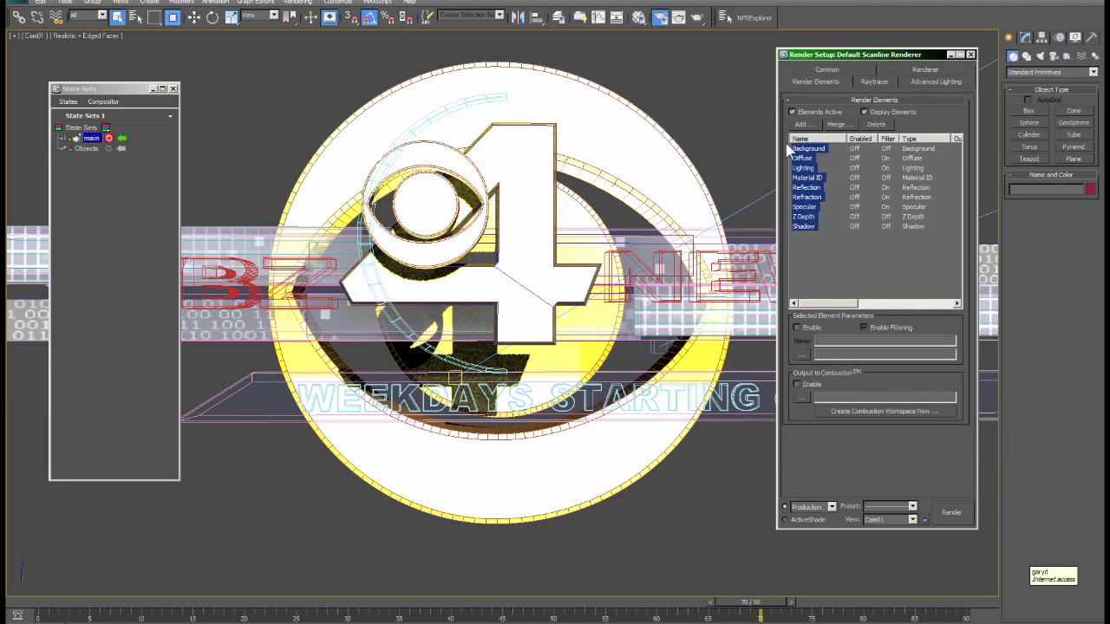
pyautogui.click(798, 328)
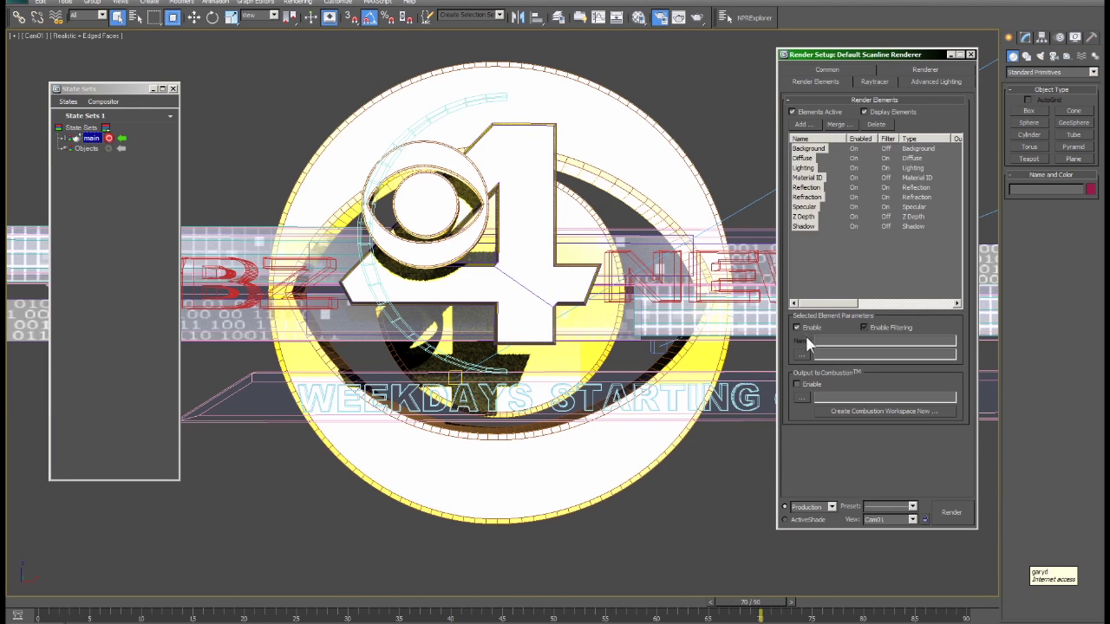
pyautogui.click(108, 138)
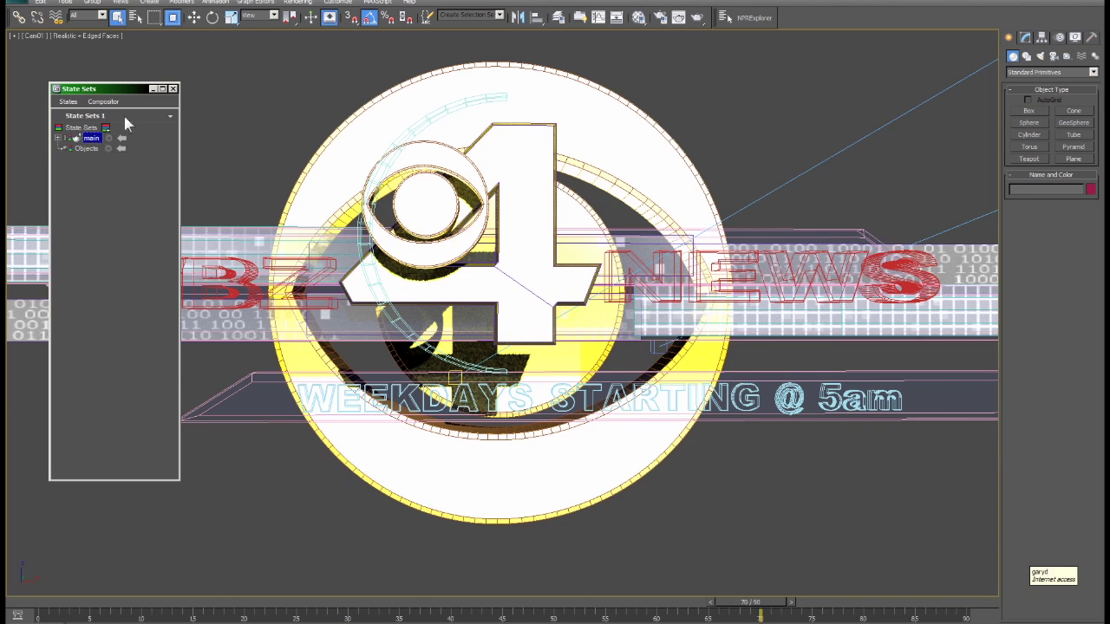
# - Add a new state named 'ao' and turn on recording into it
pyautogui.click(106, 128)
pyautogui.write('ao')
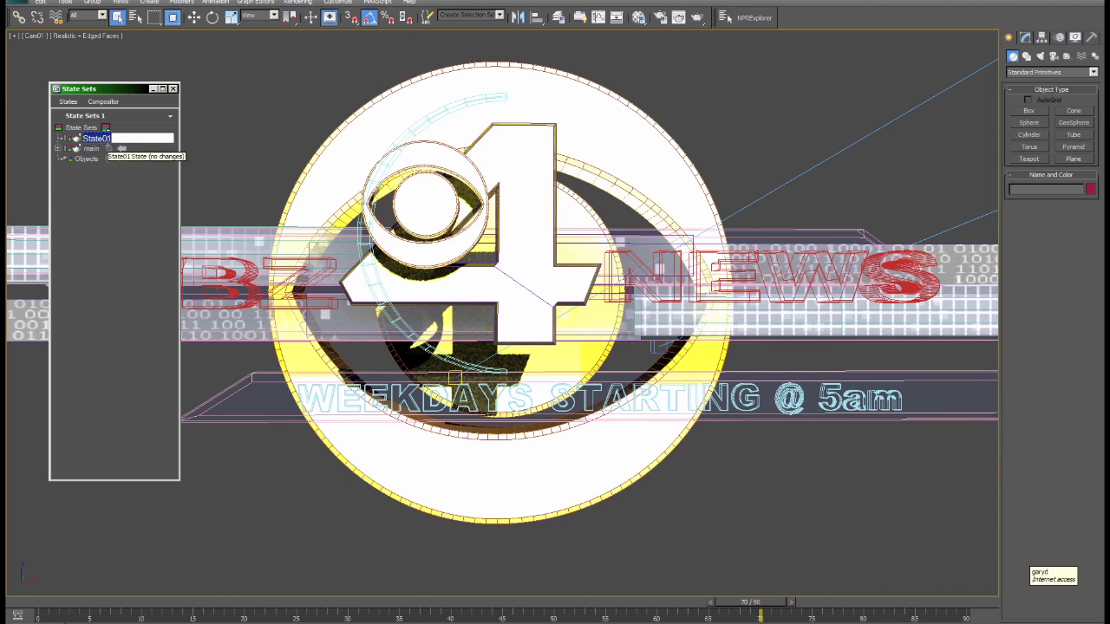
pyautogui.press('Return')
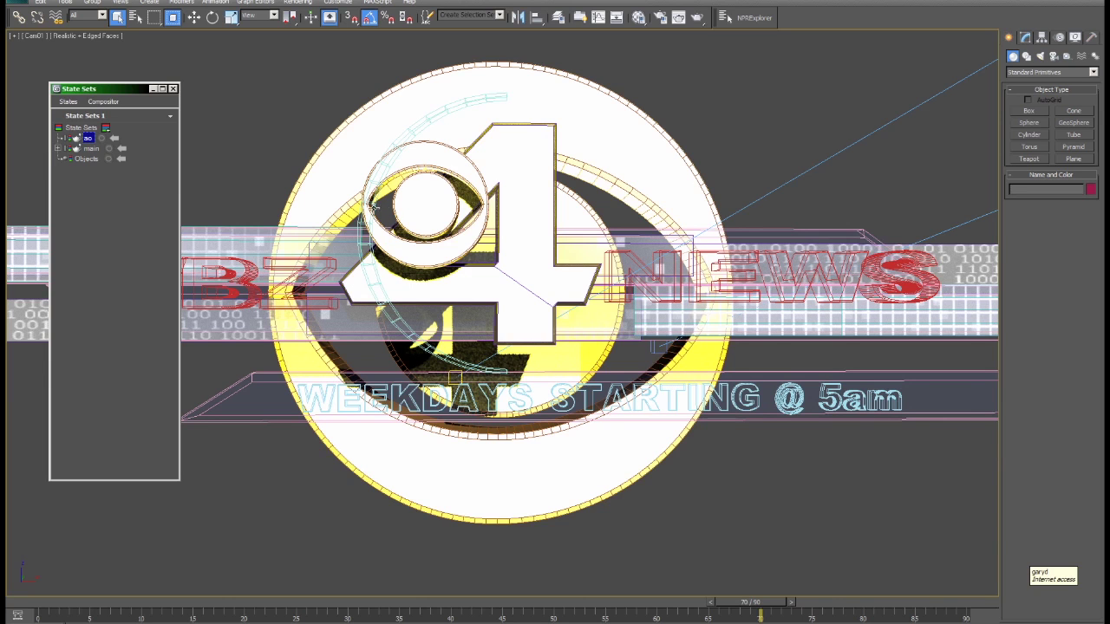
pyautogui.click(100, 139)
# - Assign mental ray as the production renderer in Render Setup
pyautogui.click(660, 17)
pyautogui.press('F10')
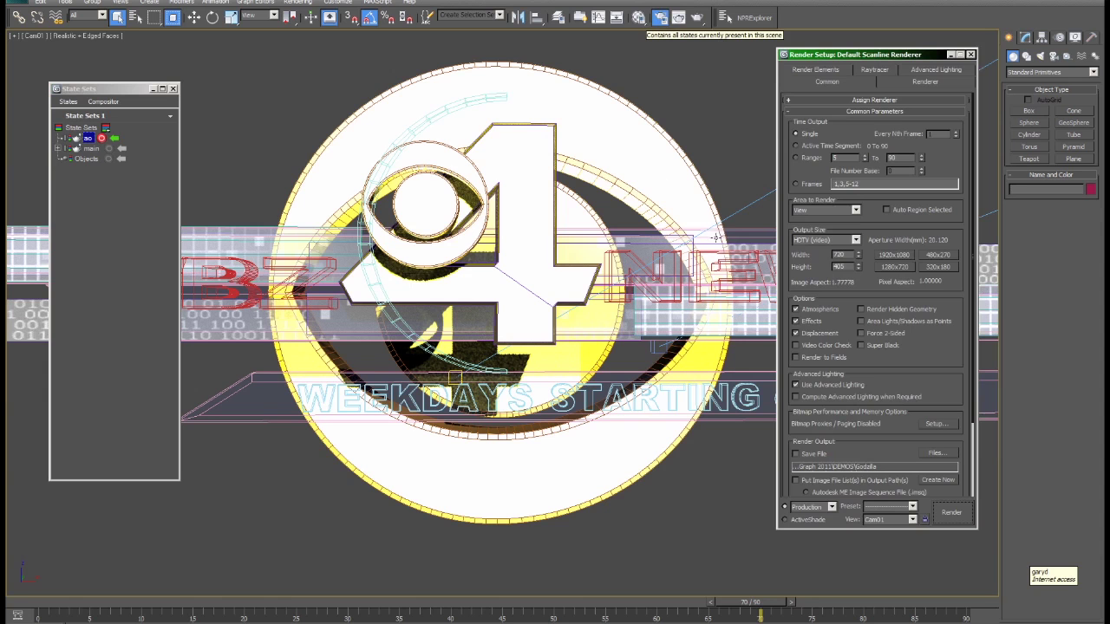
pyautogui.click(874, 101)
pyautogui.click(940, 115)
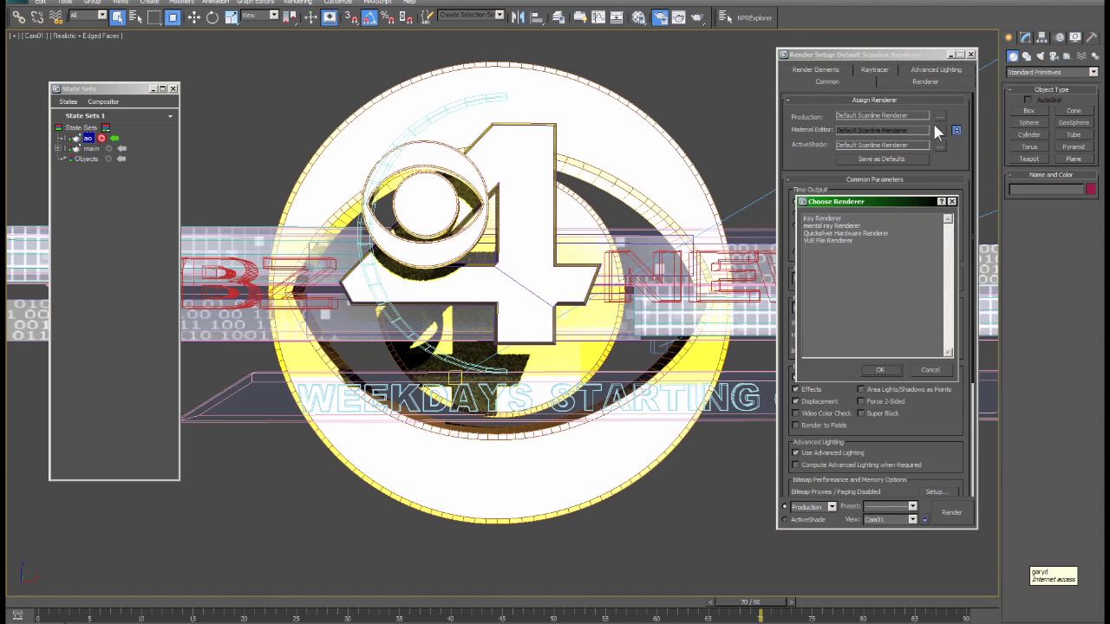
pyautogui.click(832, 226)
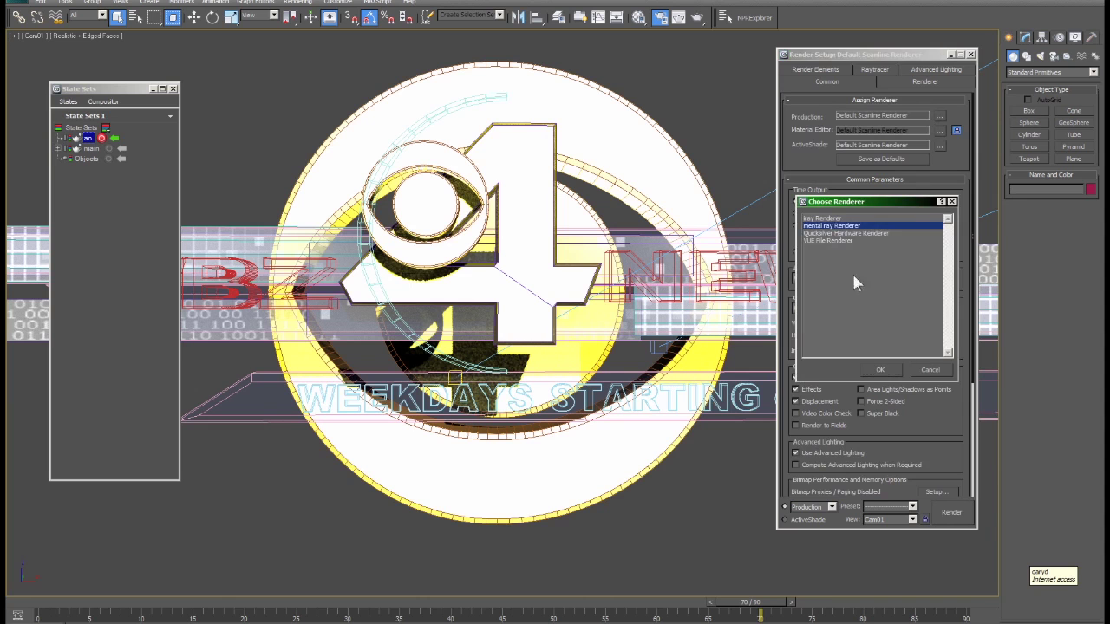
pyautogui.click(886, 370)
pyautogui.click(828, 68)
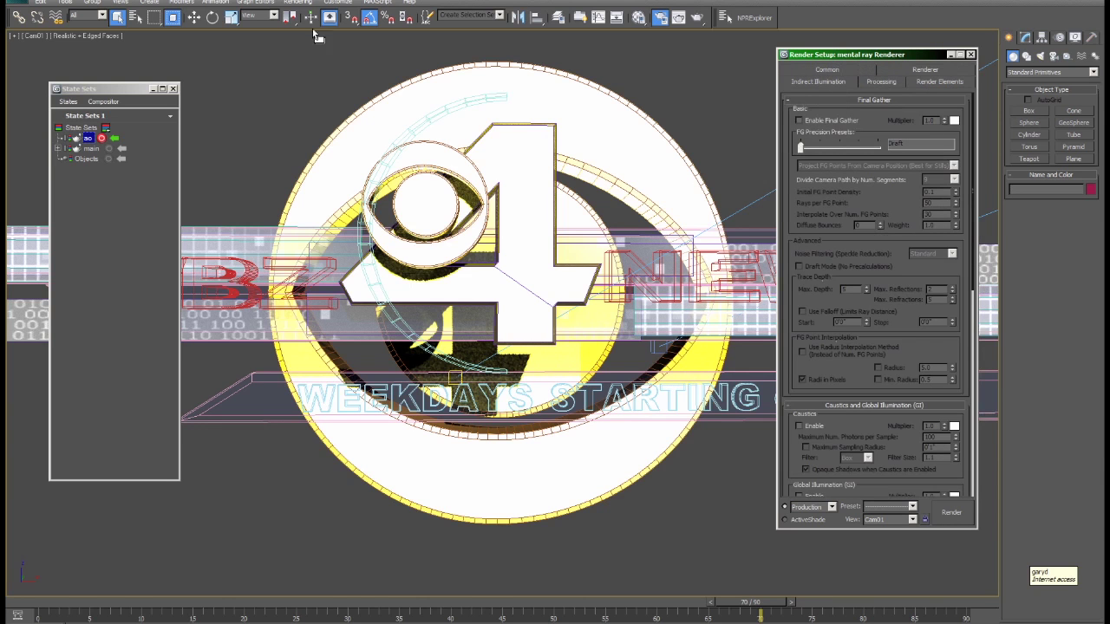
# - Enable Material Override on the Processing tab using the ao occlusion material as an instance
pyautogui.click(298, 3)
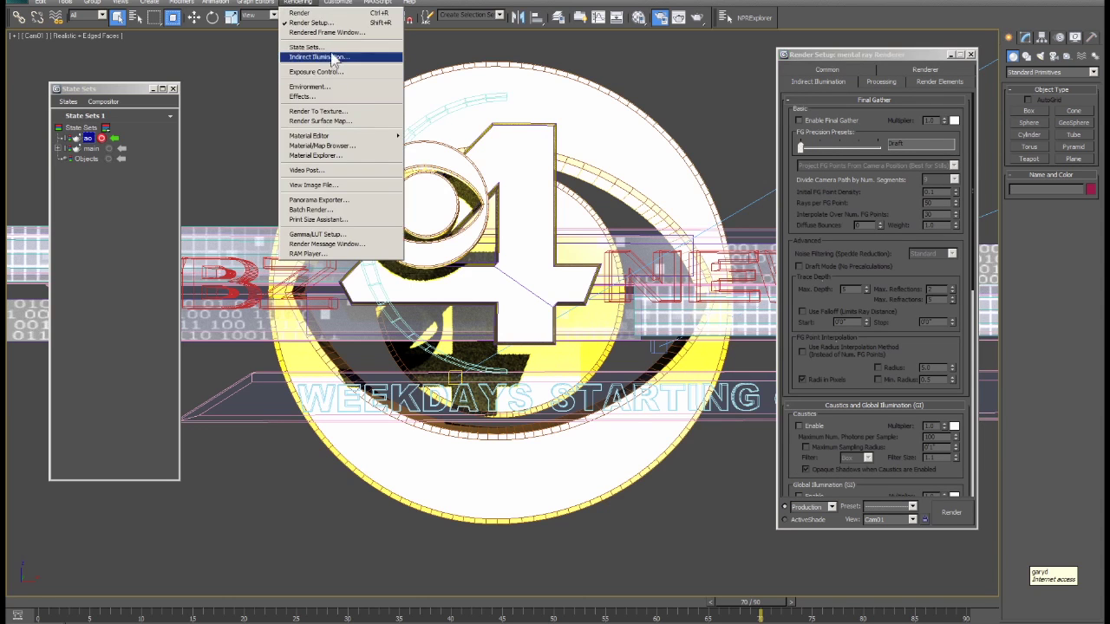
pyautogui.click(309, 87)
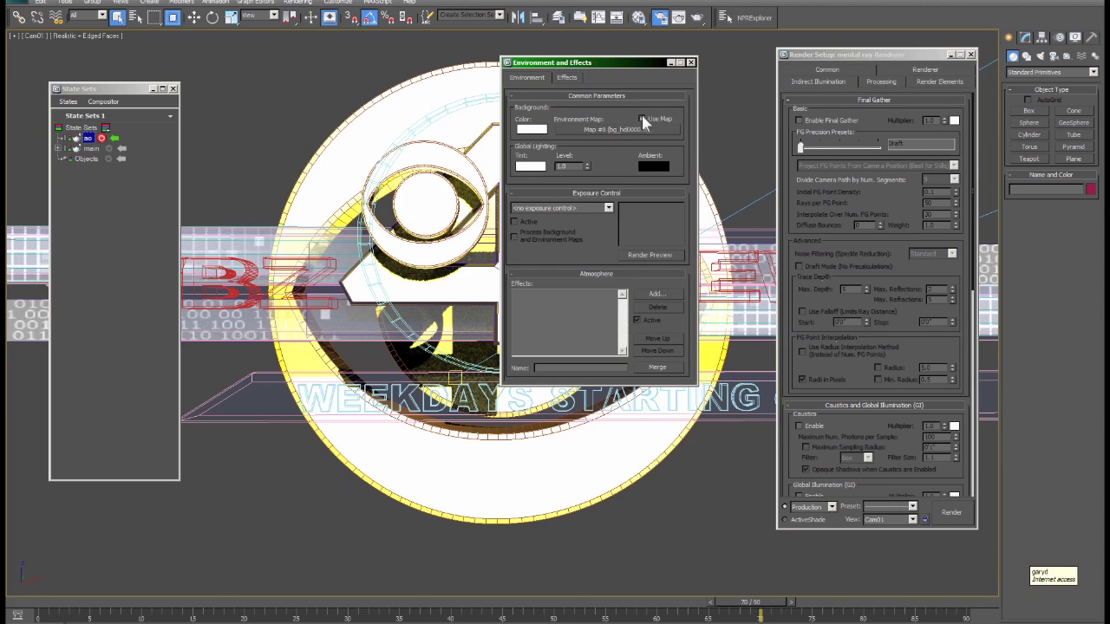
pyautogui.click(690, 63)
pyautogui.click(879, 84)
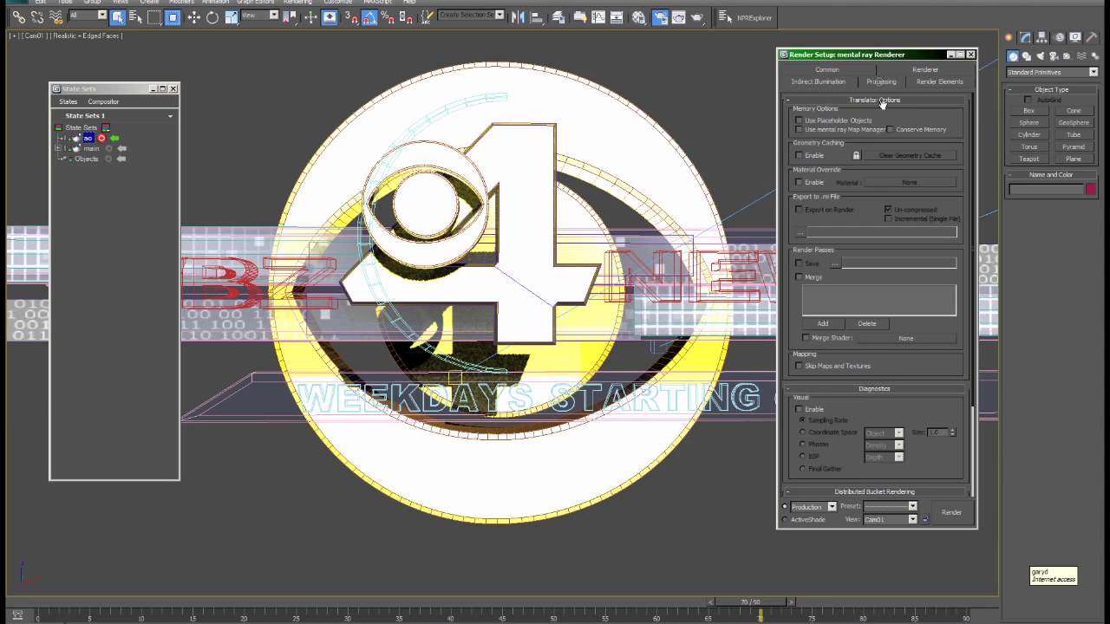
pyautogui.click(639, 17)
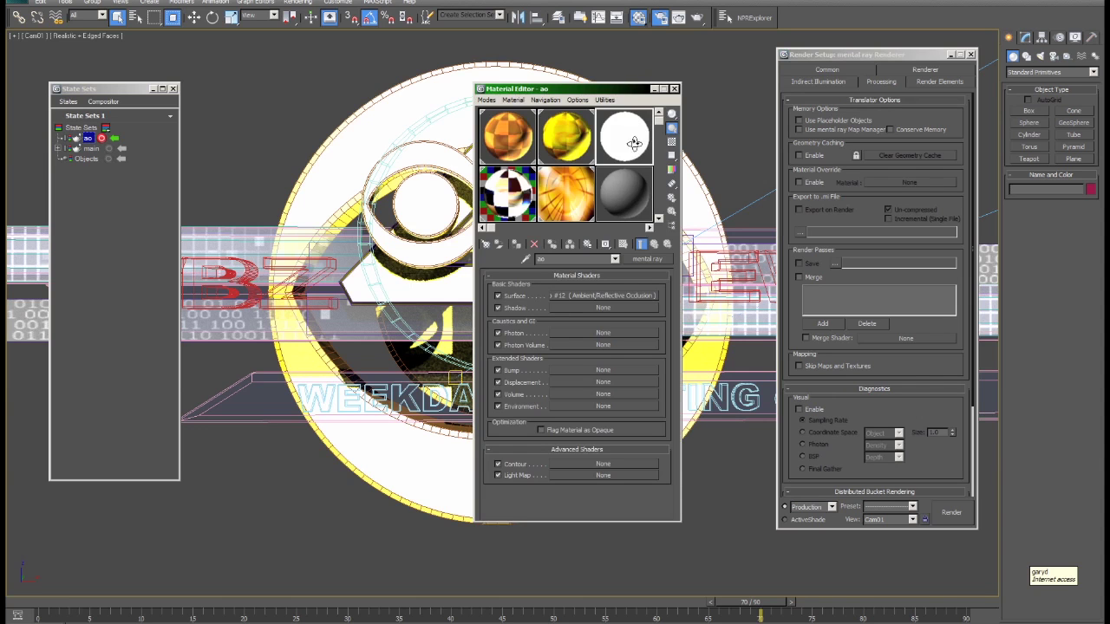
pyautogui.rightClick(631, 149)
pyautogui.click(650, 168)
pyautogui.click(799, 182)
pyautogui.moveTo(871, 177); pyautogui.dragTo(871, 182)
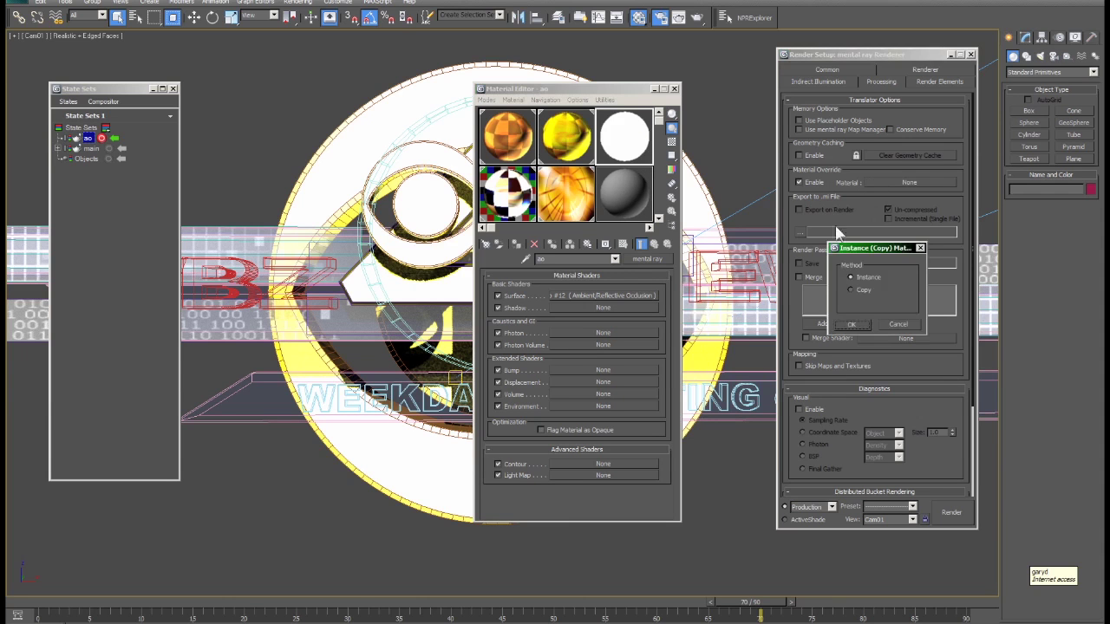
pyautogui.click(847, 324)
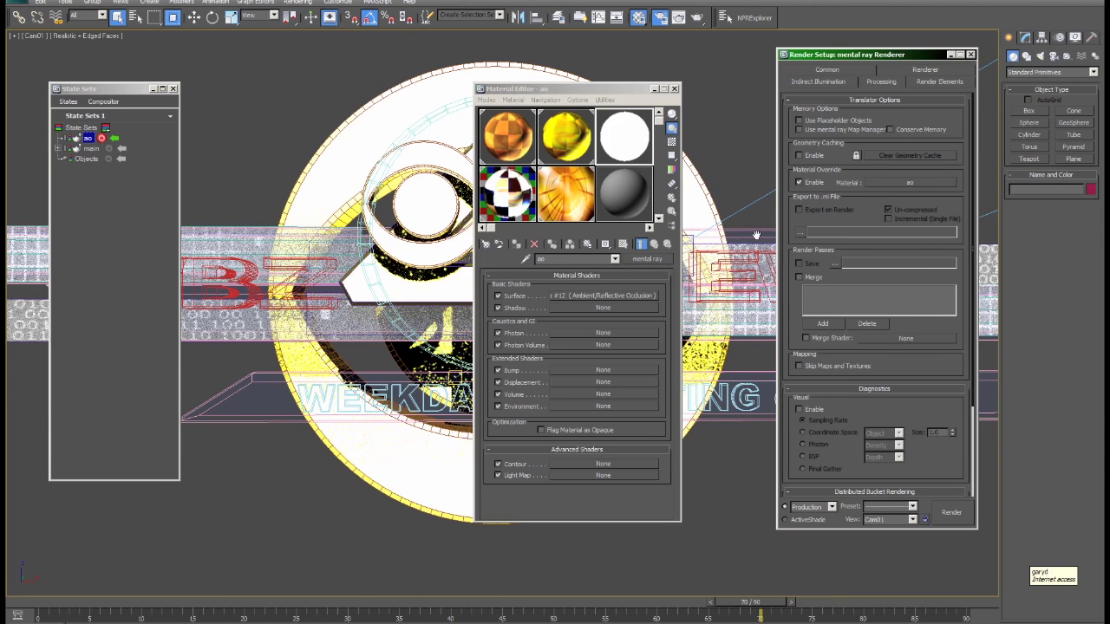
pyautogui.click(675, 90)
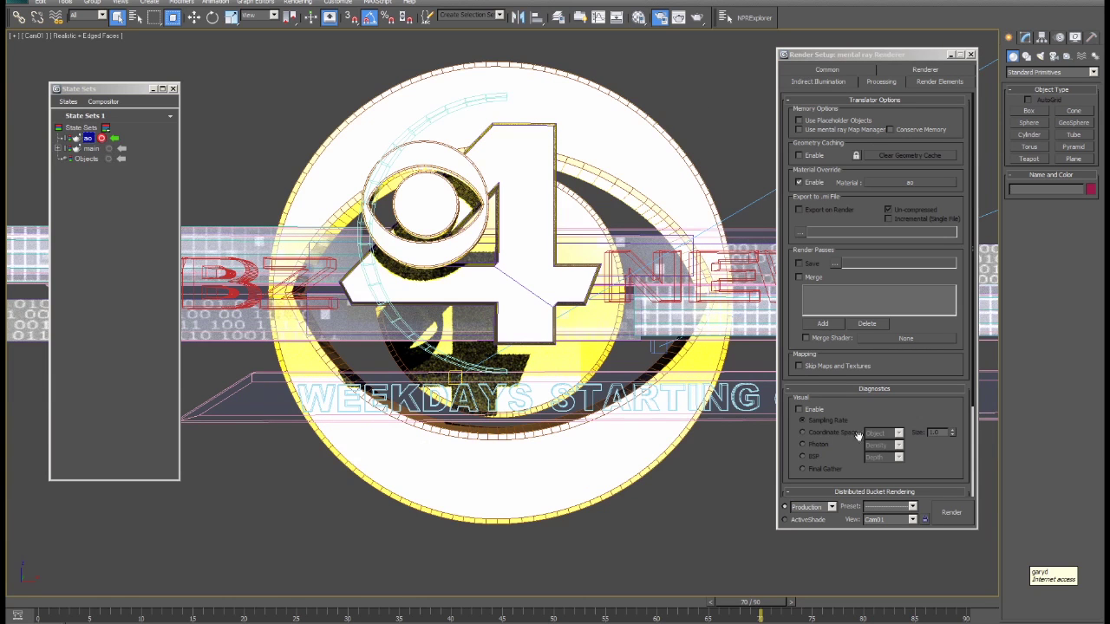
# - Render frame 70's grey ambient occlusion pass, close the frame buffer, and stop recording ao
pyautogui.click(951, 512)
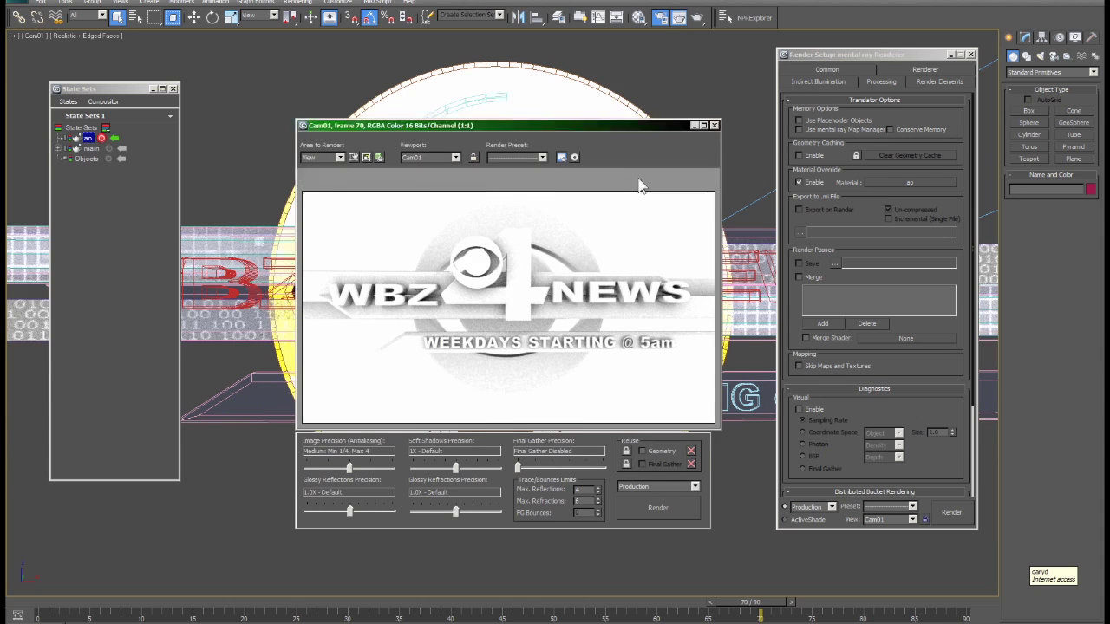
pyautogui.click(713, 125)
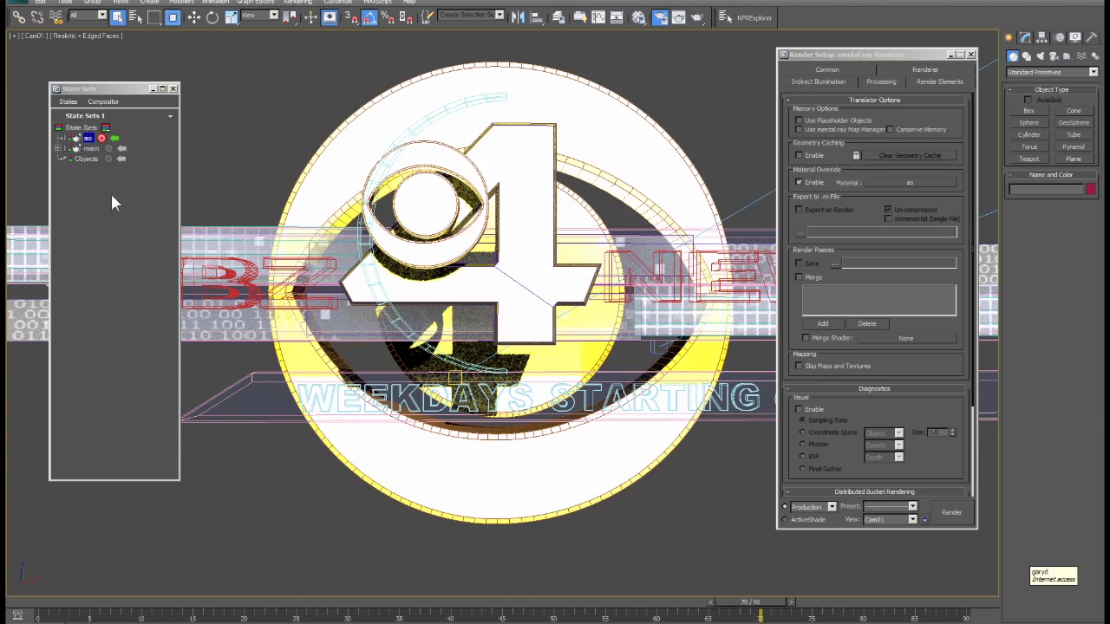
pyautogui.click(101, 139)
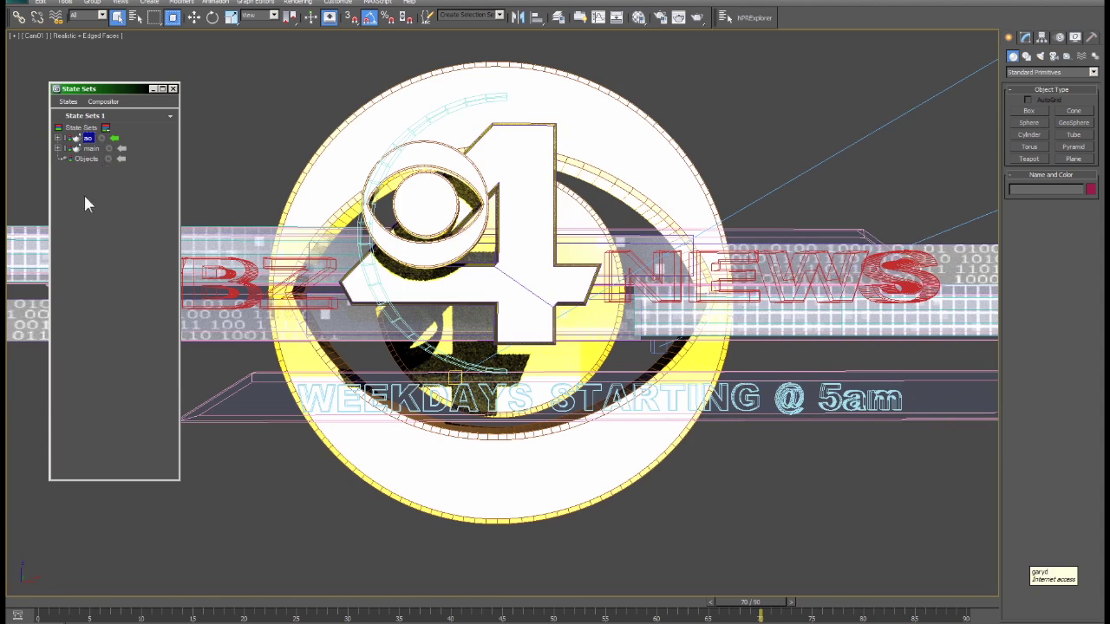
# - Activate main and set Render Outputs to the {stateName}\{stateName}_output.tga path pattern
pyautogui.click(121, 149)
pyautogui.click(68, 104)
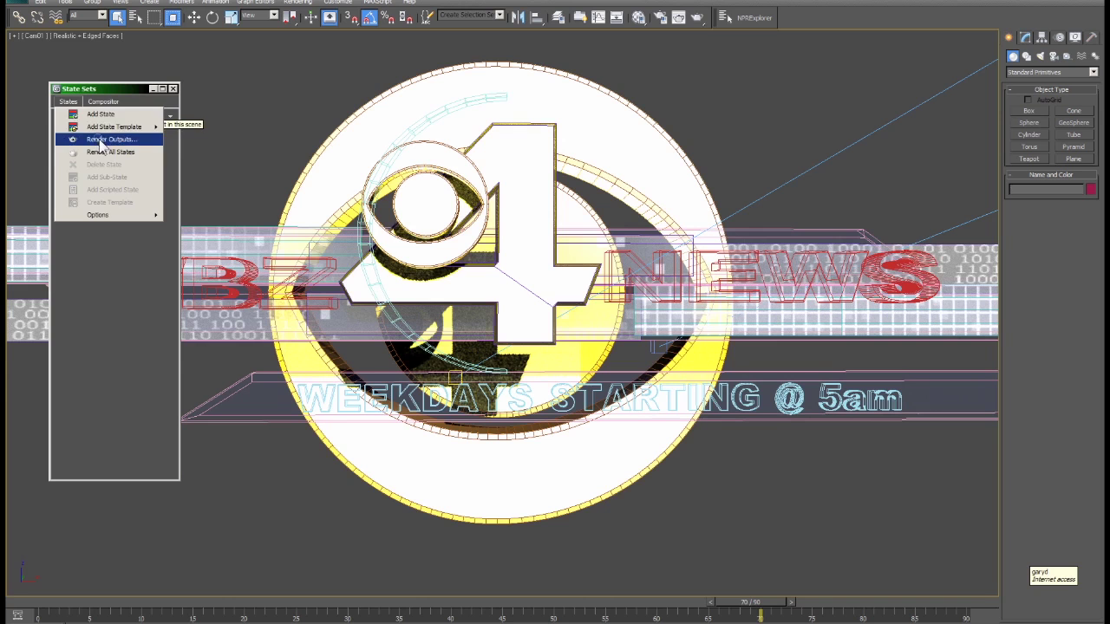
pyautogui.click(100, 139)
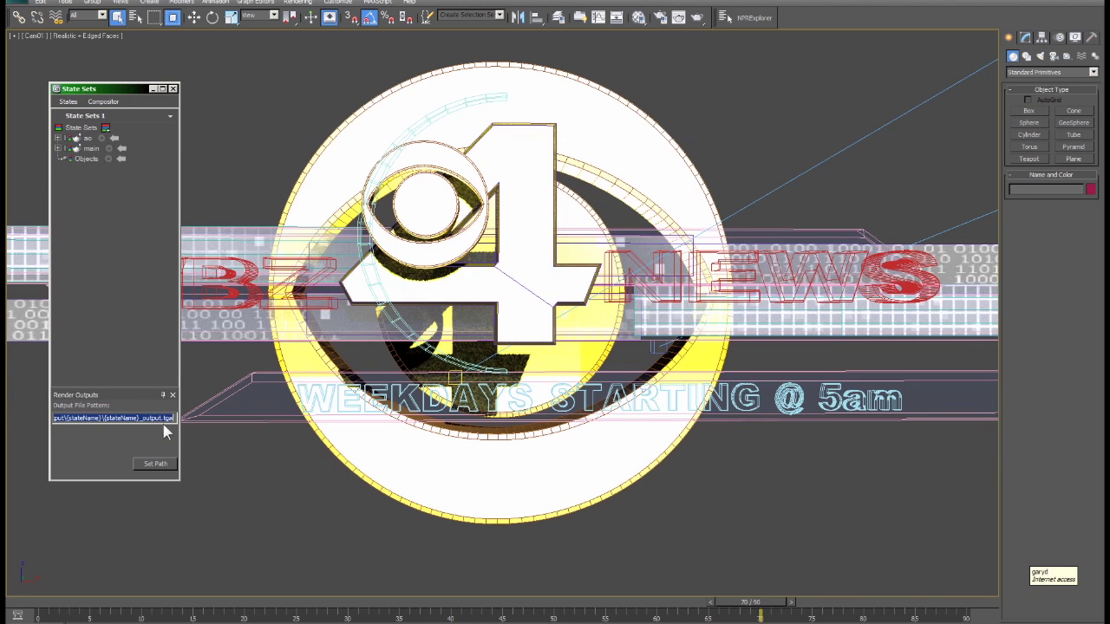
pyautogui.click(166, 468)
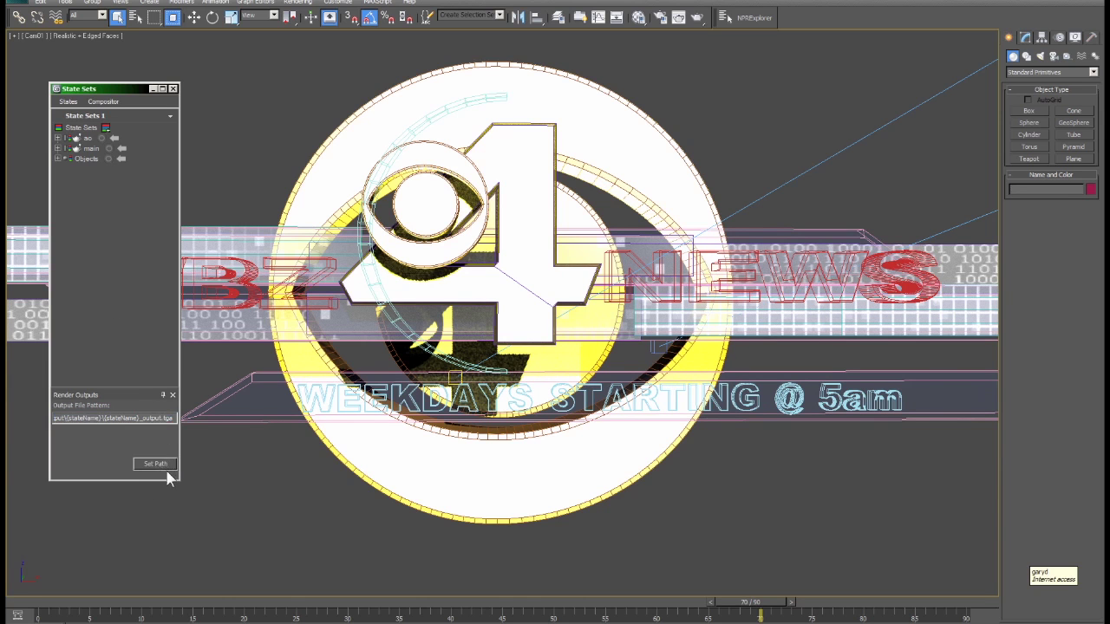
# - Render all states, then close the Specular, Material ID, Diffuse and other pass previews and Cam01 render
pyautogui.rightClick(84, 128)
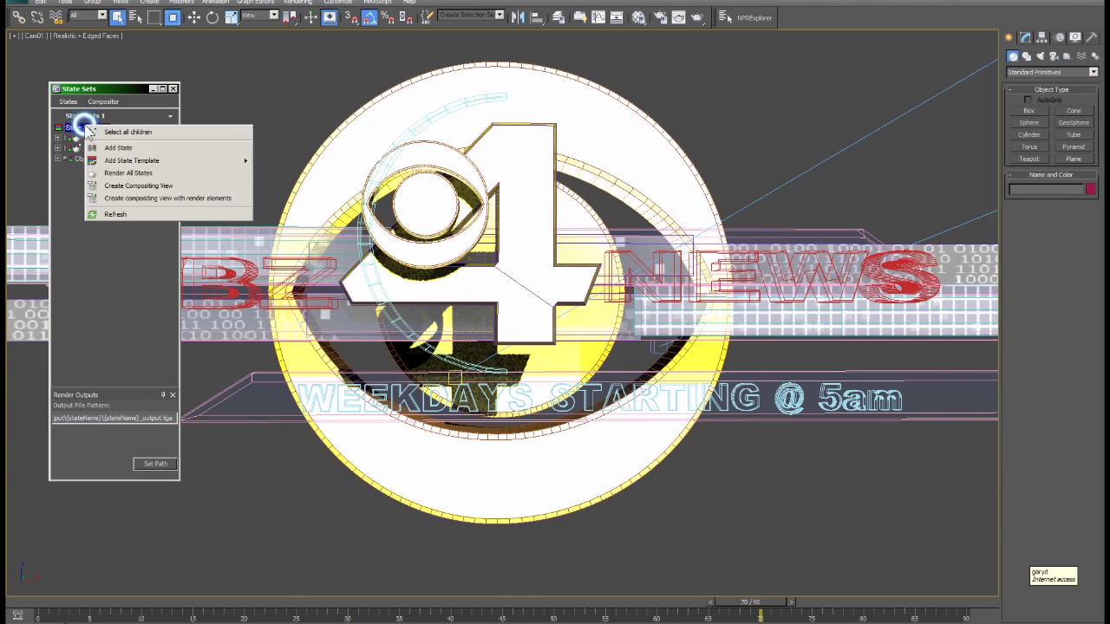
pyautogui.click(121, 176)
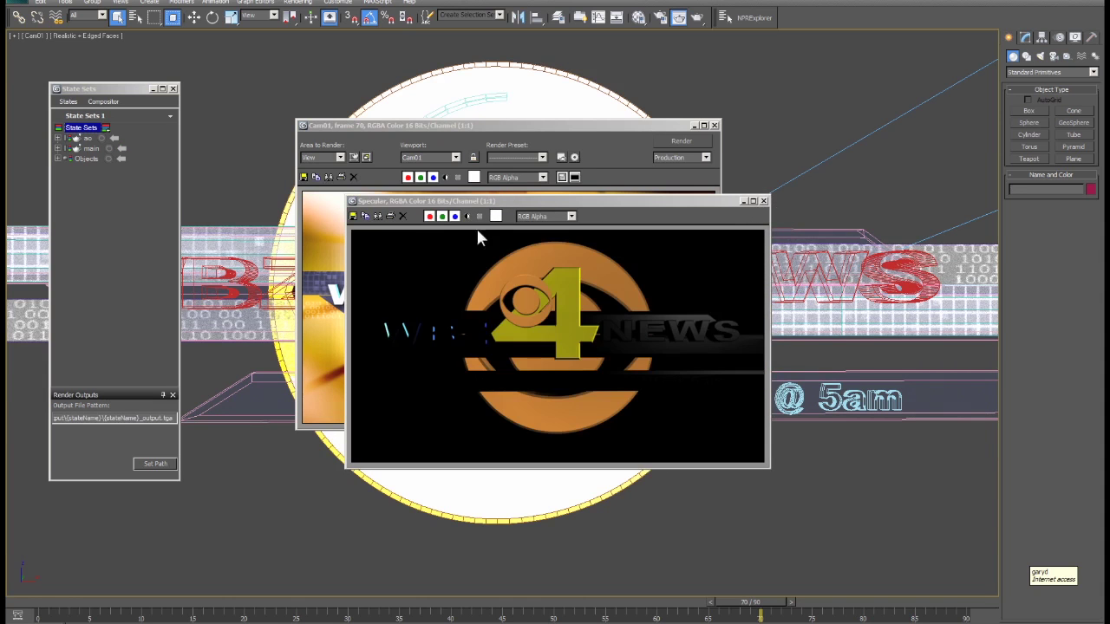
pyautogui.click(763, 201)
pyautogui.click(763, 201)
pyautogui.click(763, 201)
pyautogui.click(764, 201)
pyautogui.click(764, 201)
pyautogui.click(764, 201)
pyautogui.click(764, 201)
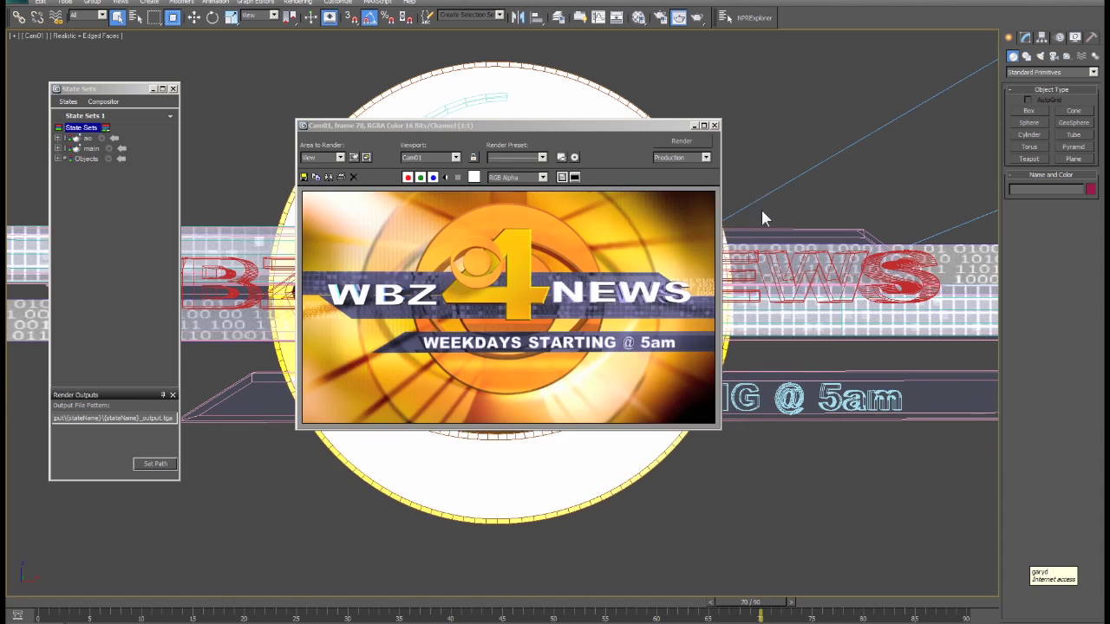
pyautogui.click(714, 126)
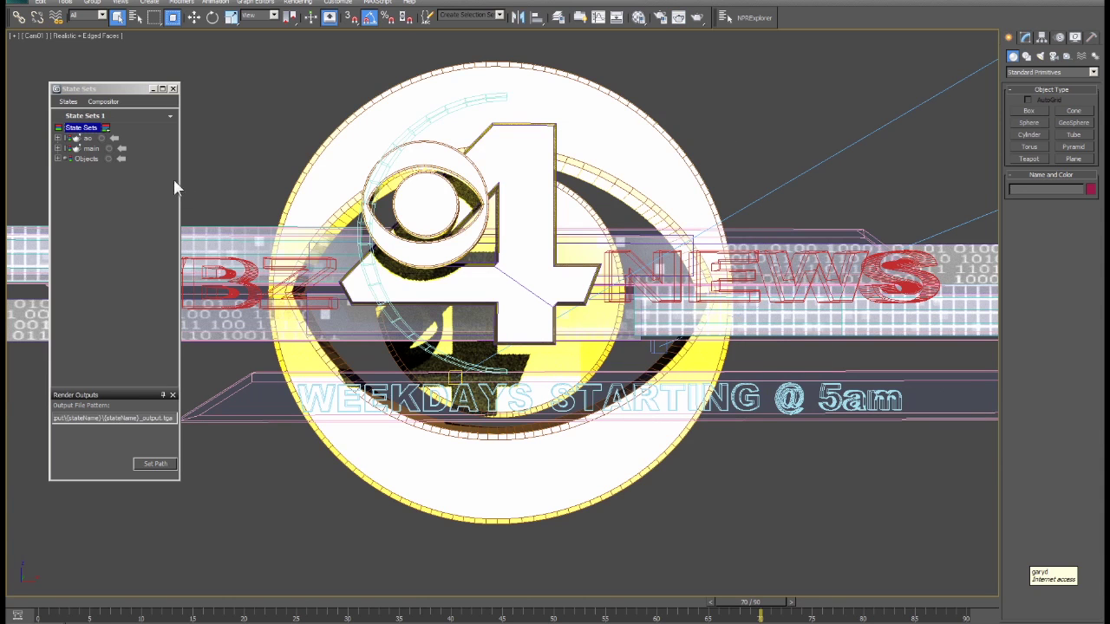
# - Bring State Sets forward and open the Compositor View of the rendered passes
pyautogui.click(111, 102)
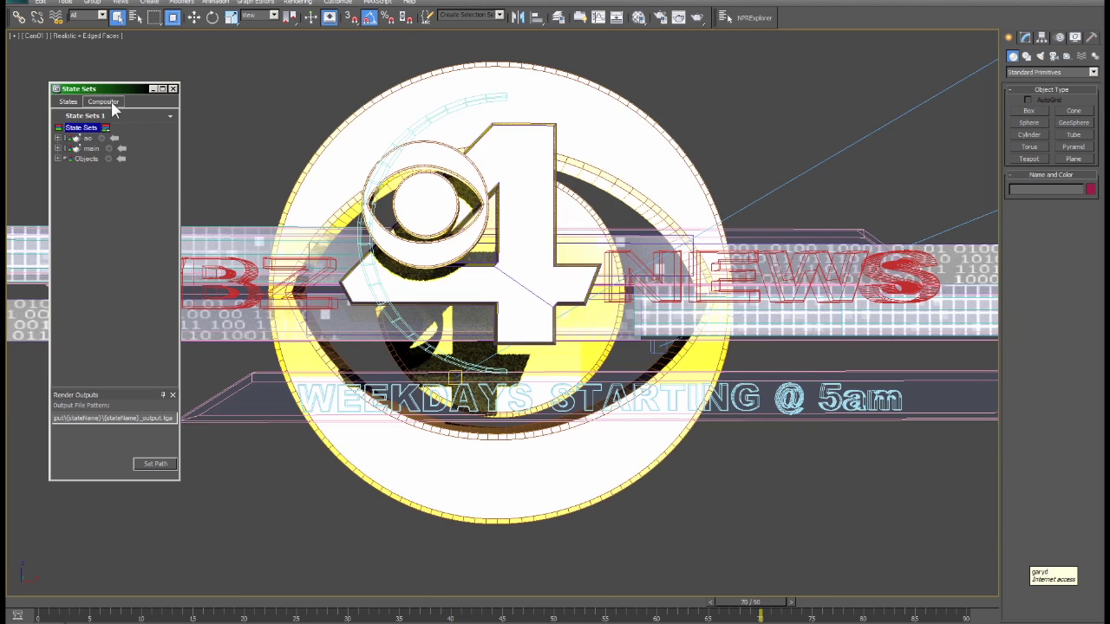
pyautogui.click(111, 103)
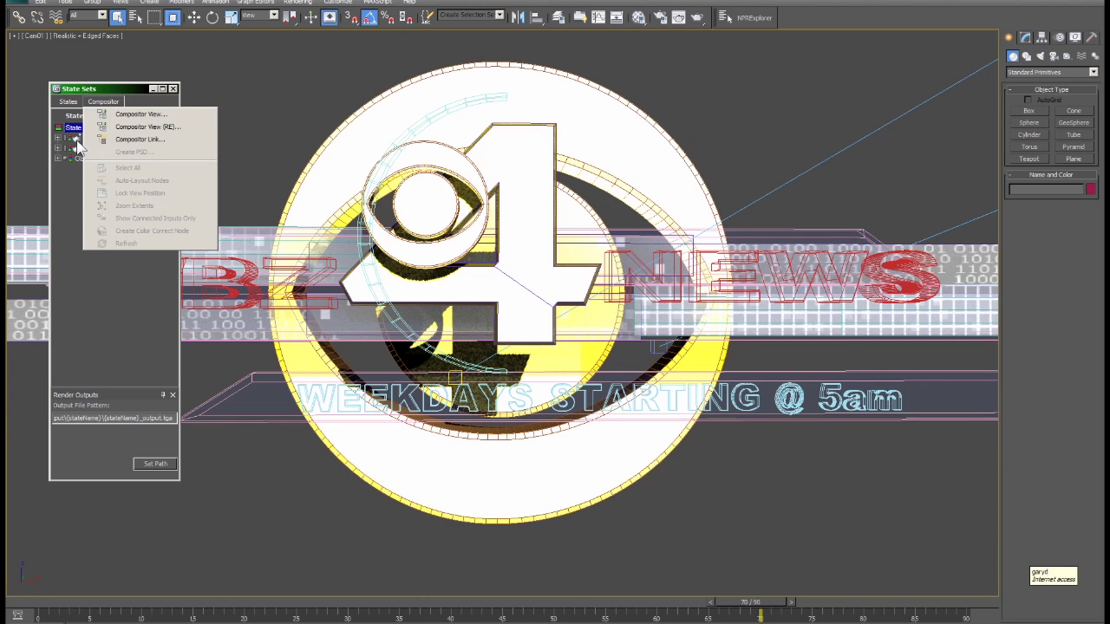
pyautogui.click(176, 128)
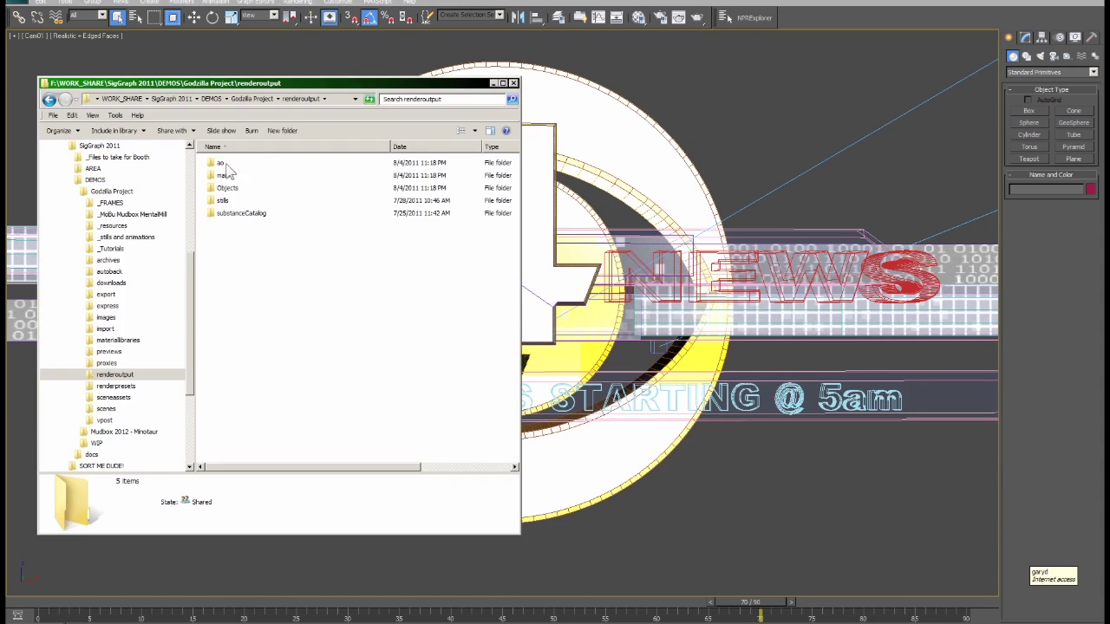
# - Verify ao_output.tga in the ao folder and ten pass TGAs in main, then minimize Explorer
pyautogui.click(223, 163)
pyautogui.click(230, 176)
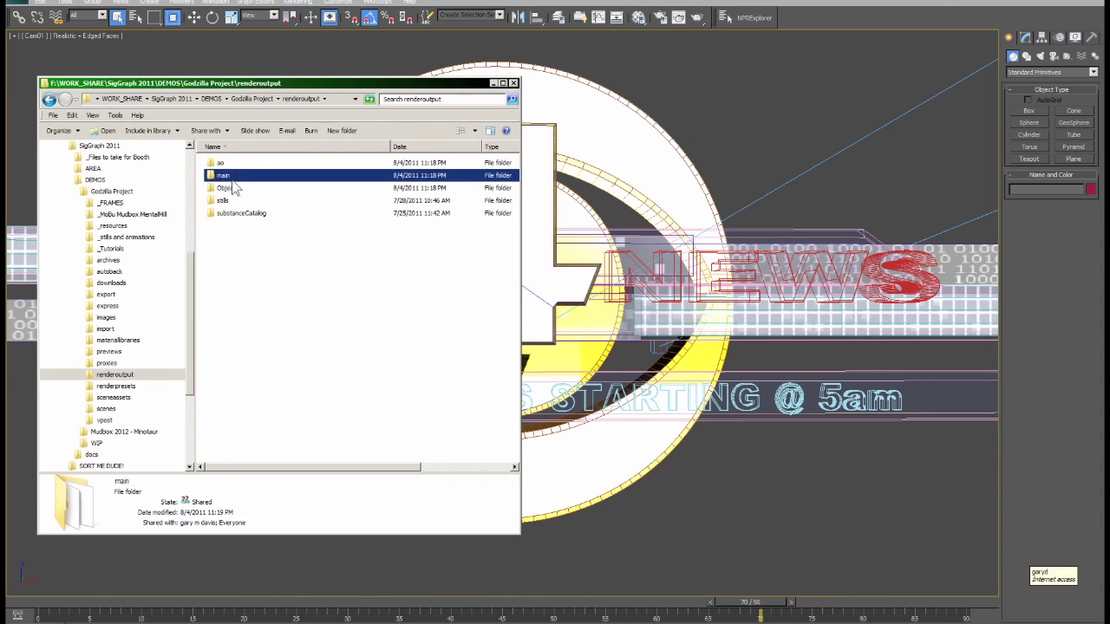
pyautogui.click(223, 164)
pyautogui.doubleClick(222, 165)
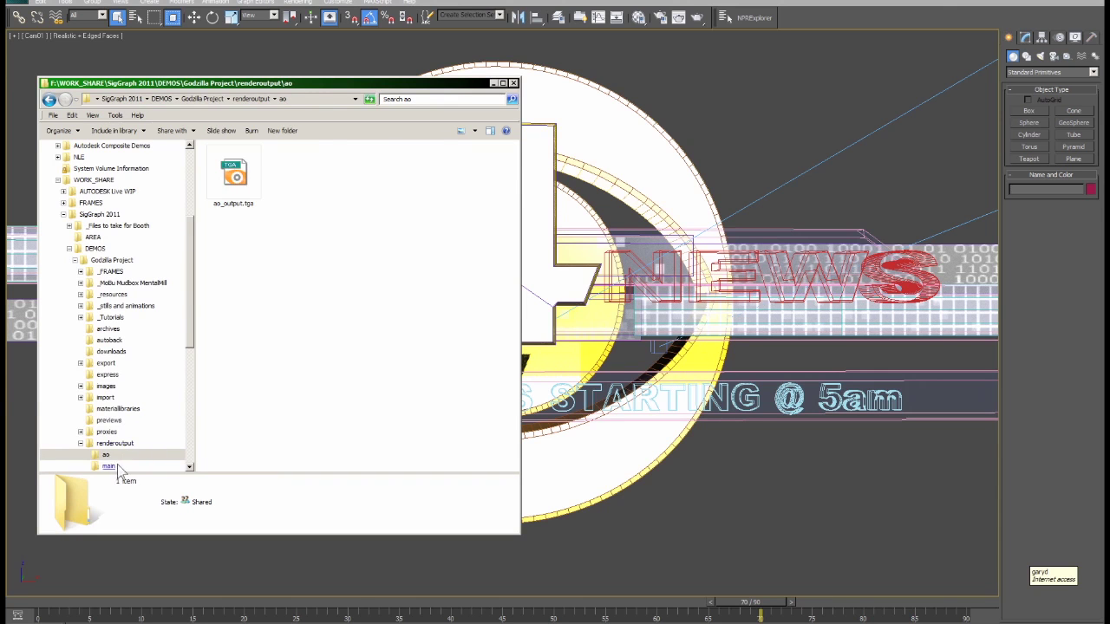
pyautogui.click(110, 466)
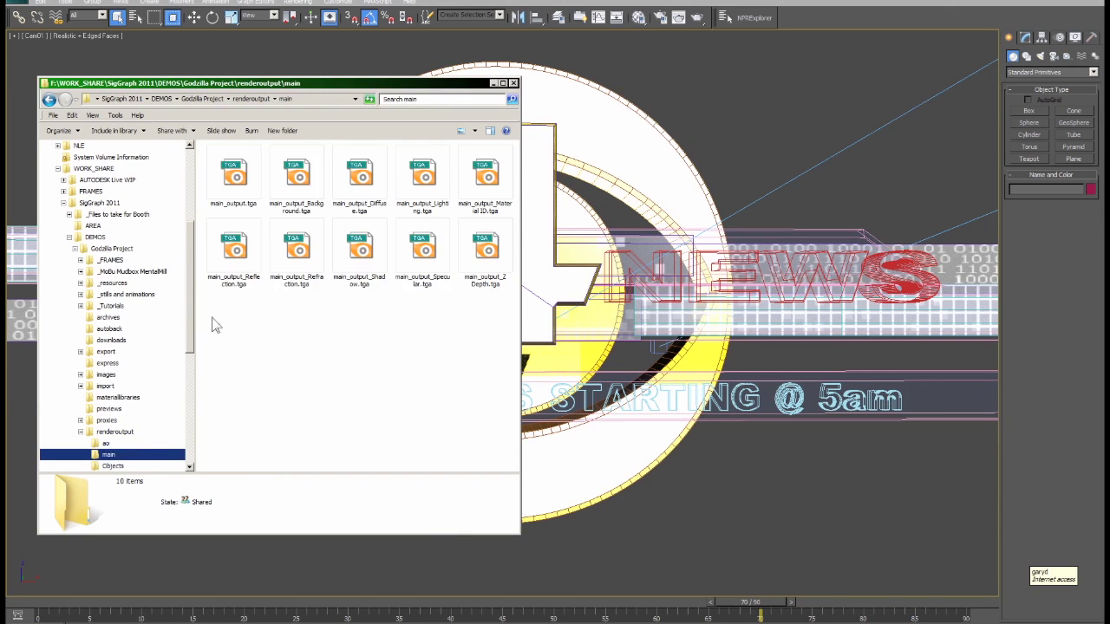
pyautogui.click(491, 84)
pyautogui.moveTo(392, 217); pyautogui.dragTo(412, 268)
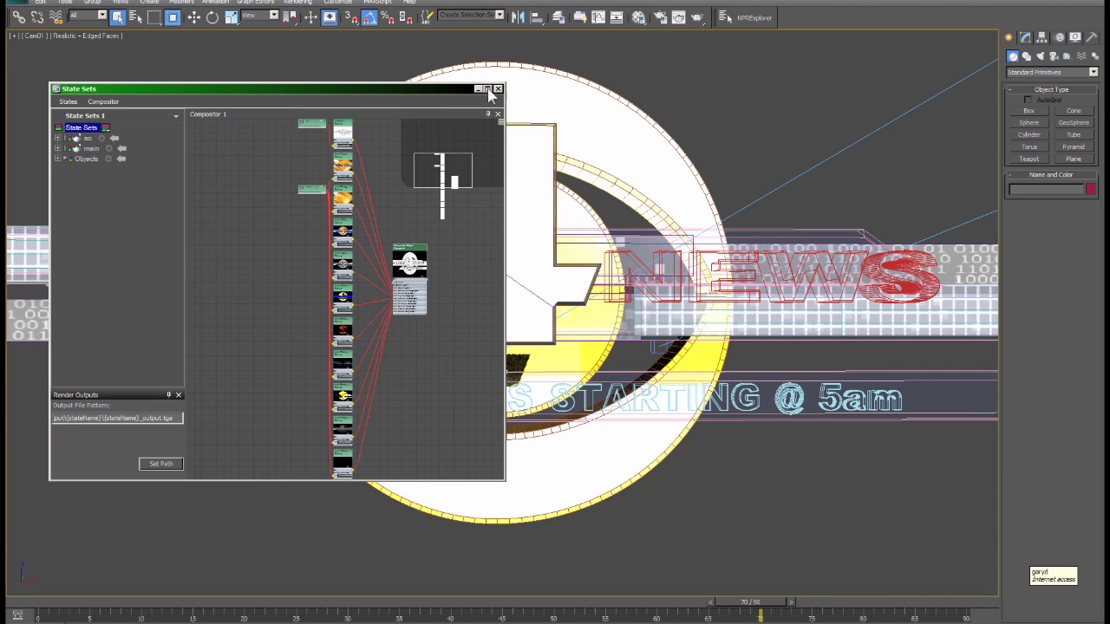
# - Maximize the compositor window and zoom out to show all its nodes
pyautogui.click(487, 90)
pyautogui.rightClick(567, 110)
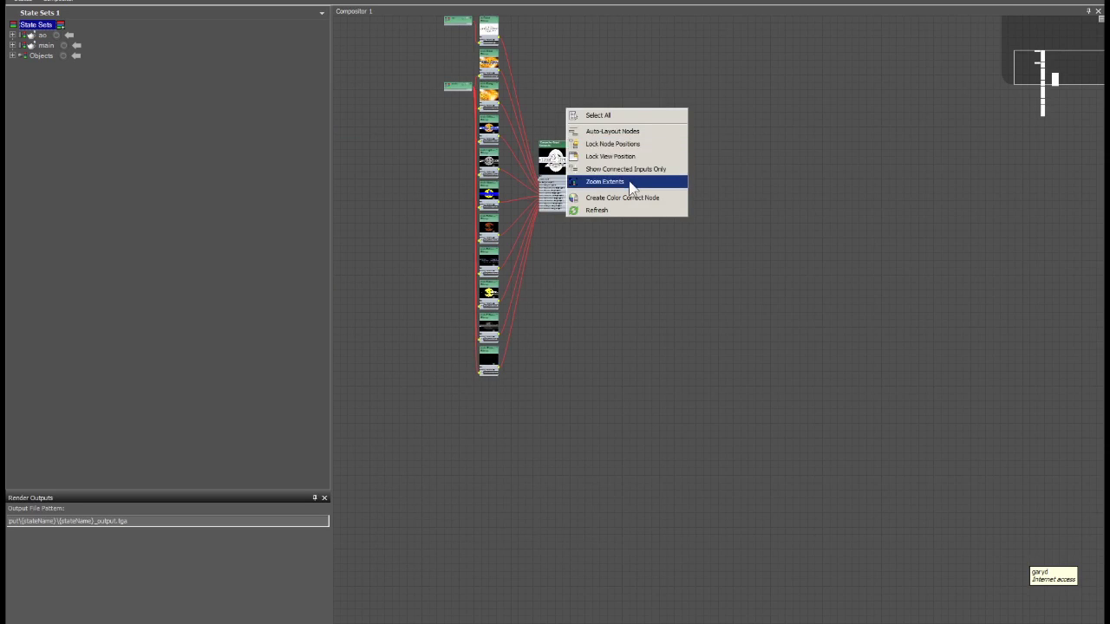
pyautogui.click(631, 182)
pyautogui.rightClick(907, 180)
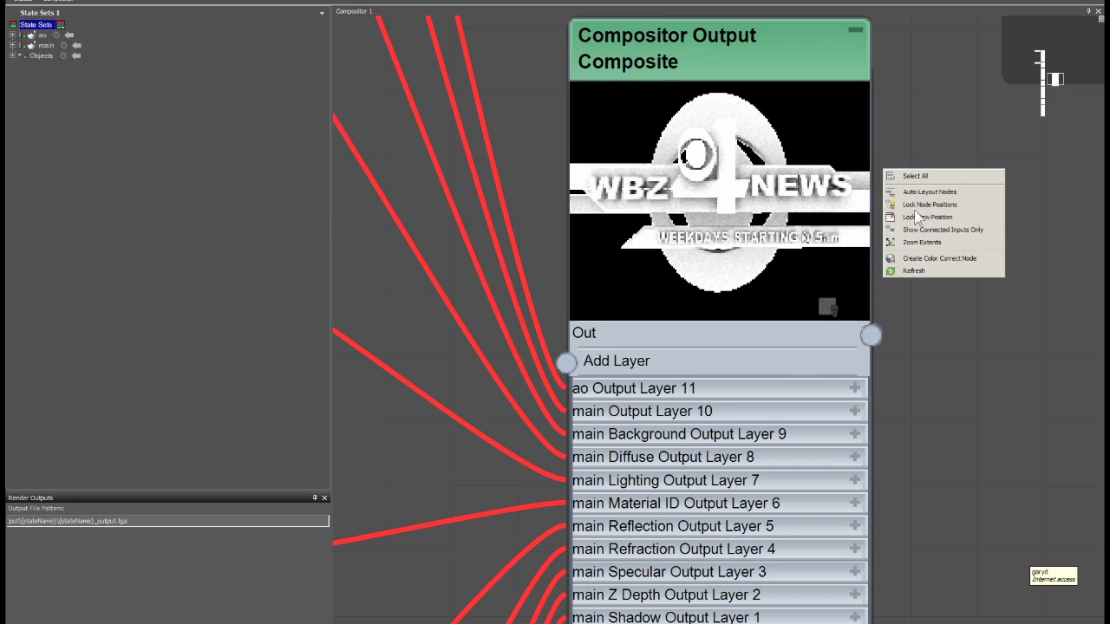
pyautogui.click(918, 242)
# - Move the main and ao nodes beside their passes, then open the output node in the Material Editor
pyautogui.moveTo(618, 151); pyautogui.dragTo(505, 327)
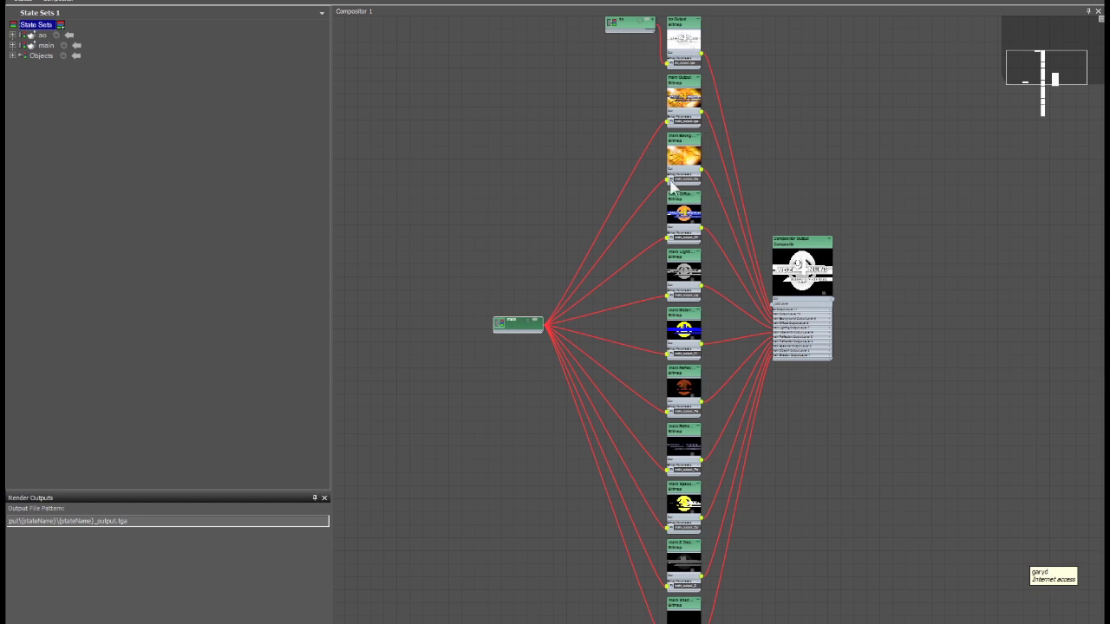
pyautogui.moveTo(619, 29); pyautogui.dragTo(542, 64)
pyautogui.moveTo(660, 39); pyautogui.dragTo(647, 39)
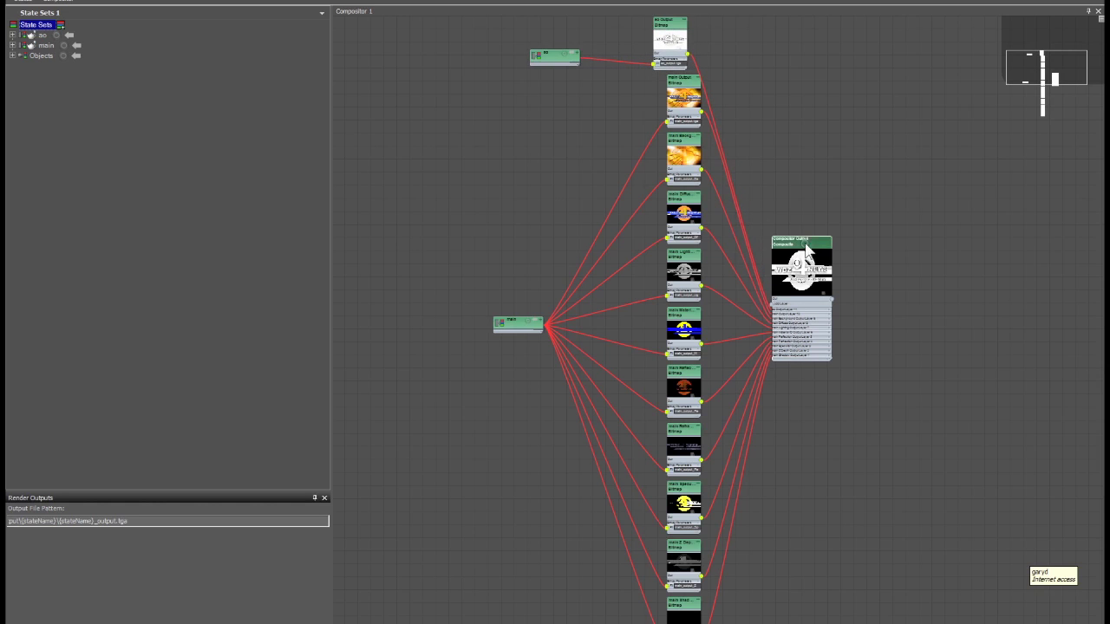
pyautogui.moveTo(805, 248); pyautogui.dragTo(804, 248)
pyautogui.press('m')
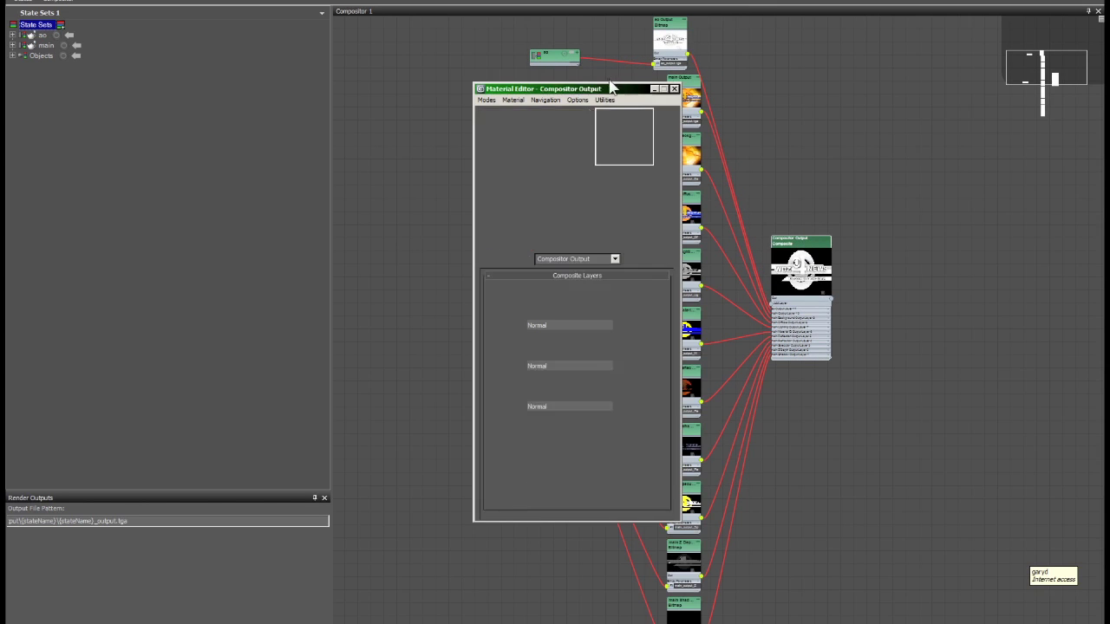
# - Place the Composite Layers settings beside the compositor graph, framing and nudging the output node
pyautogui.moveTo(609, 92); pyautogui.dragTo(967, 96)
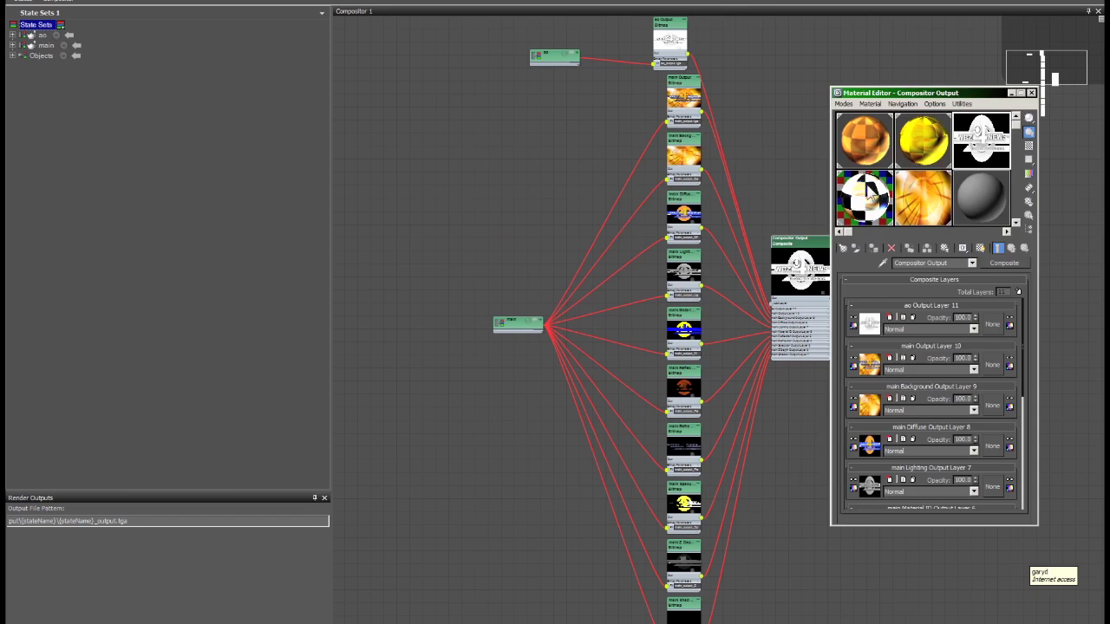
pyautogui.moveTo(805, 248); pyautogui.dragTo(829, 250)
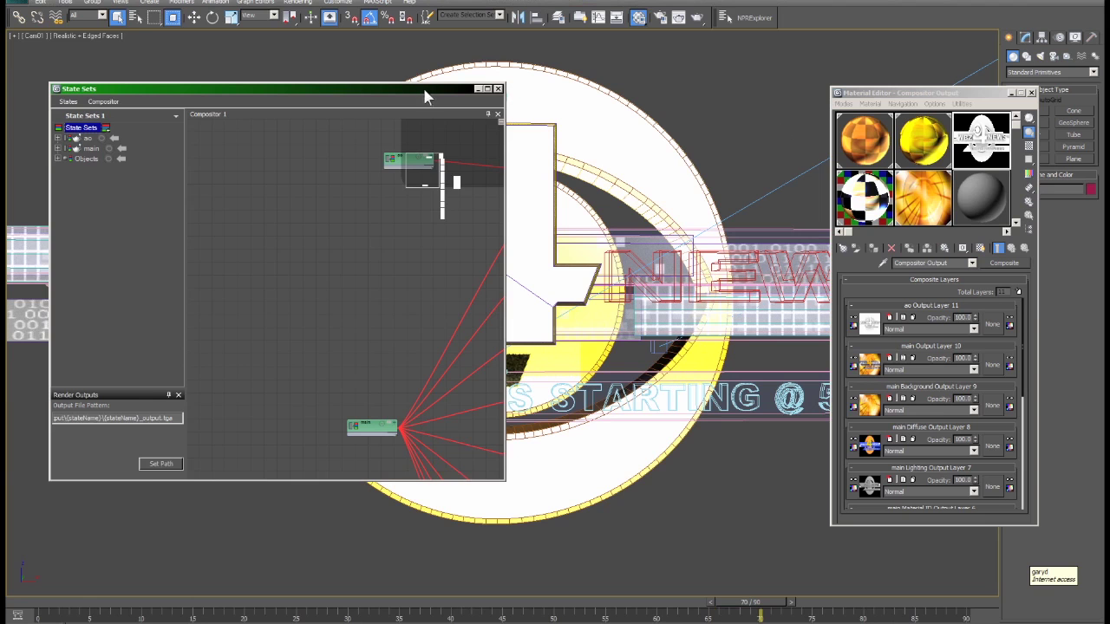
pyautogui.moveTo(422, 90); pyautogui.dragTo(413, 76)
pyautogui.moveTo(437, 165); pyautogui.dragTo(437, 184)
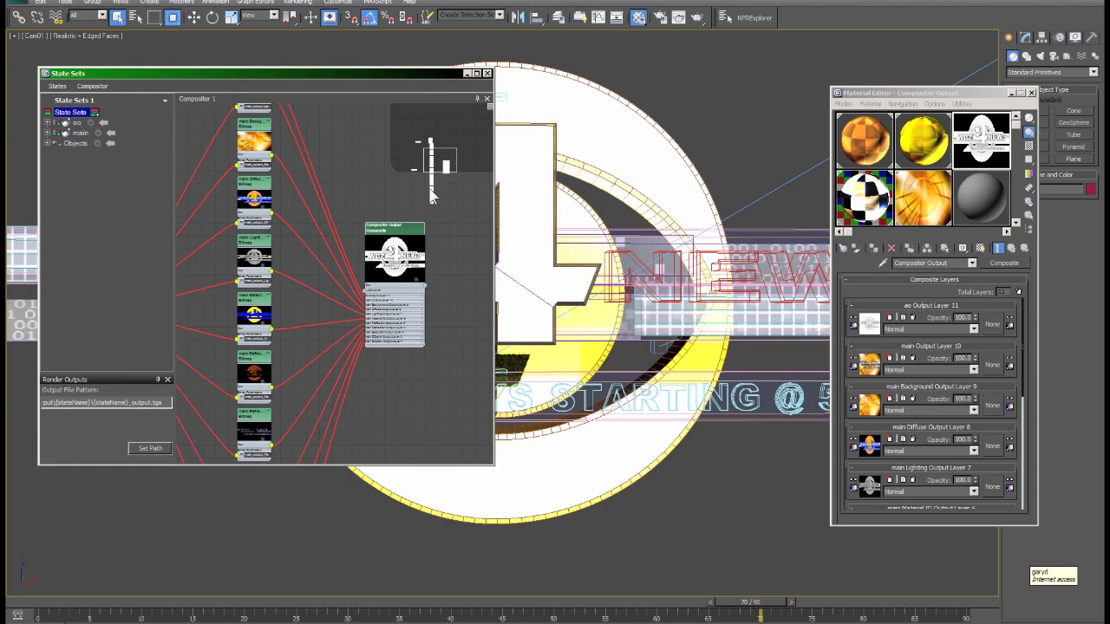
pyautogui.scroll(-2, 359, 301)
pyautogui.scroll(6, 360, 301)
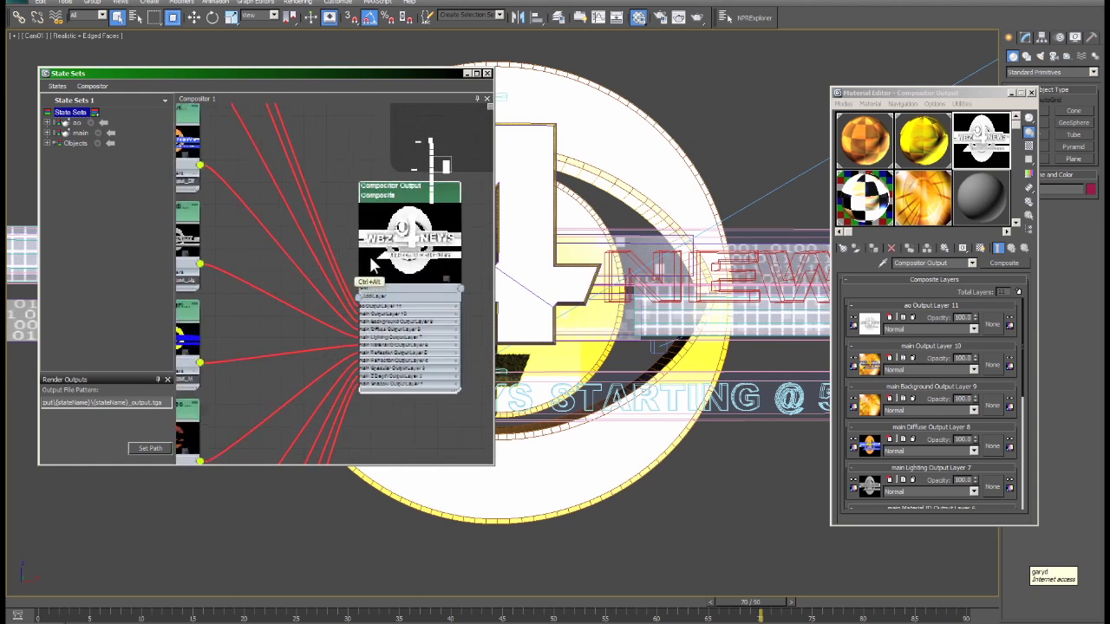
pyautogui.moveTo(392, 199); pyautogui.dragTo(367, 202)
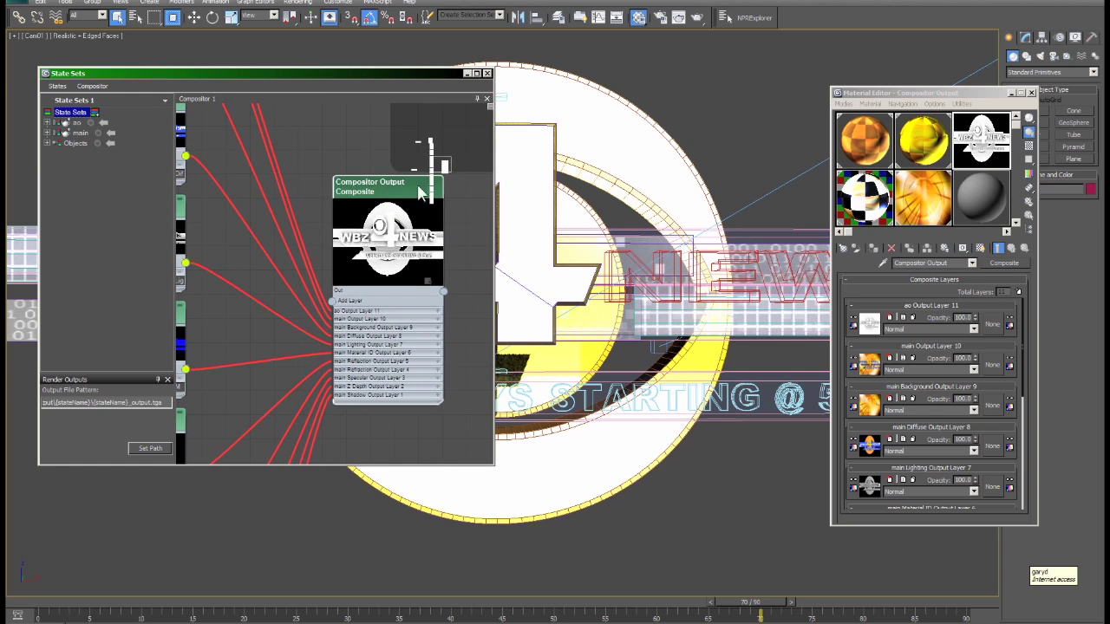
pyautogui.moveTo(863, 93); pyautogui.dragTo(715, 91)
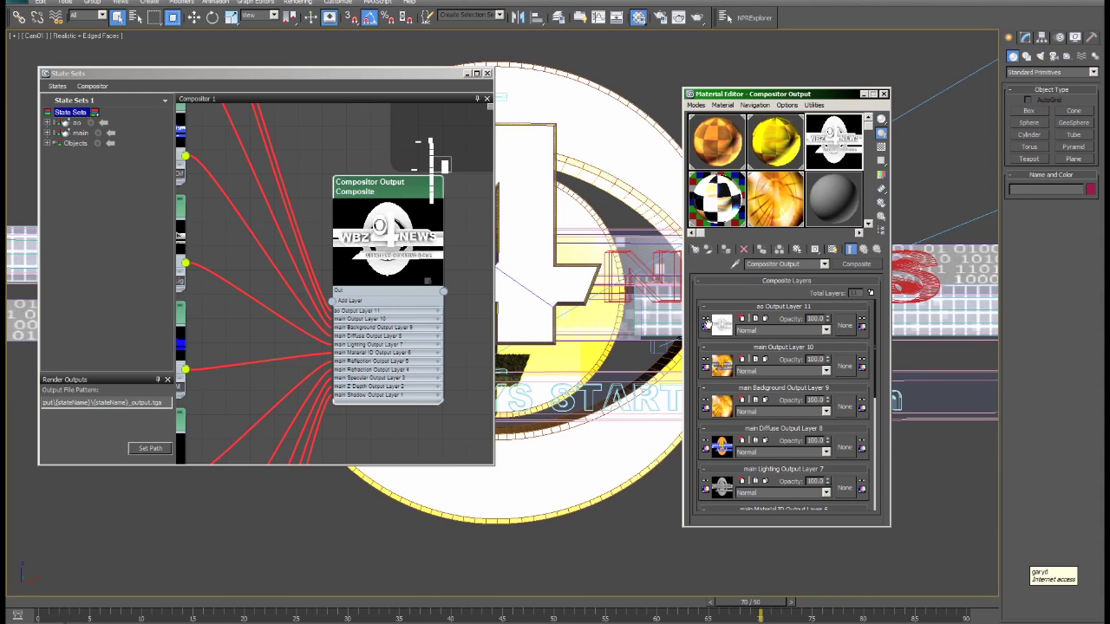
# - Set ao Output Layer 11's blend mode to Multiply and nudge the output node
pyautogui.click(826, 331)
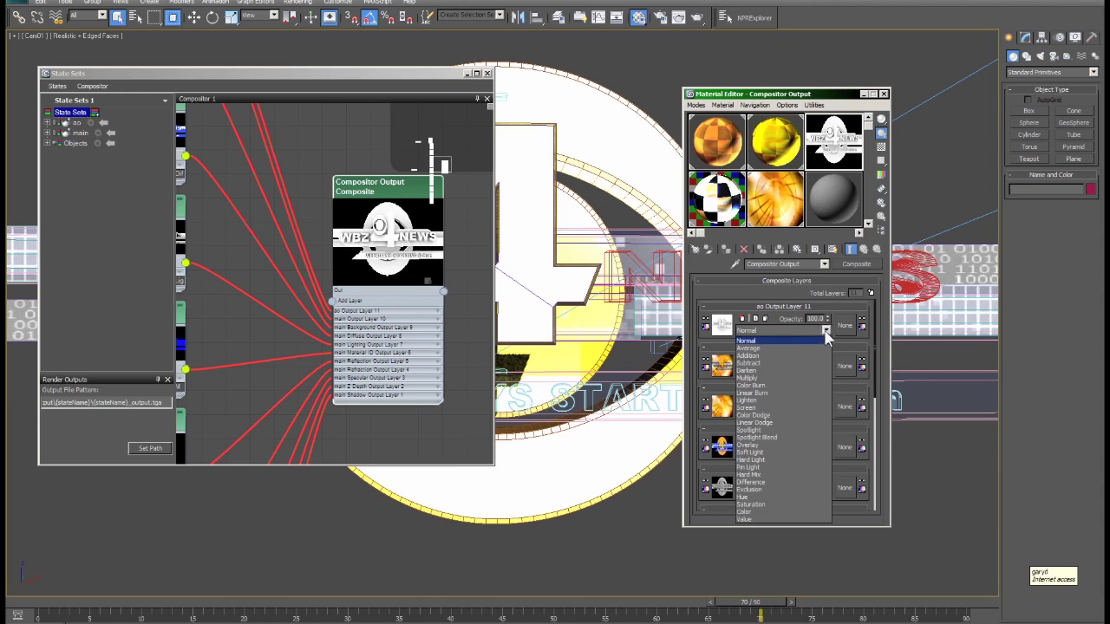
pyautogui.click(747, 378)
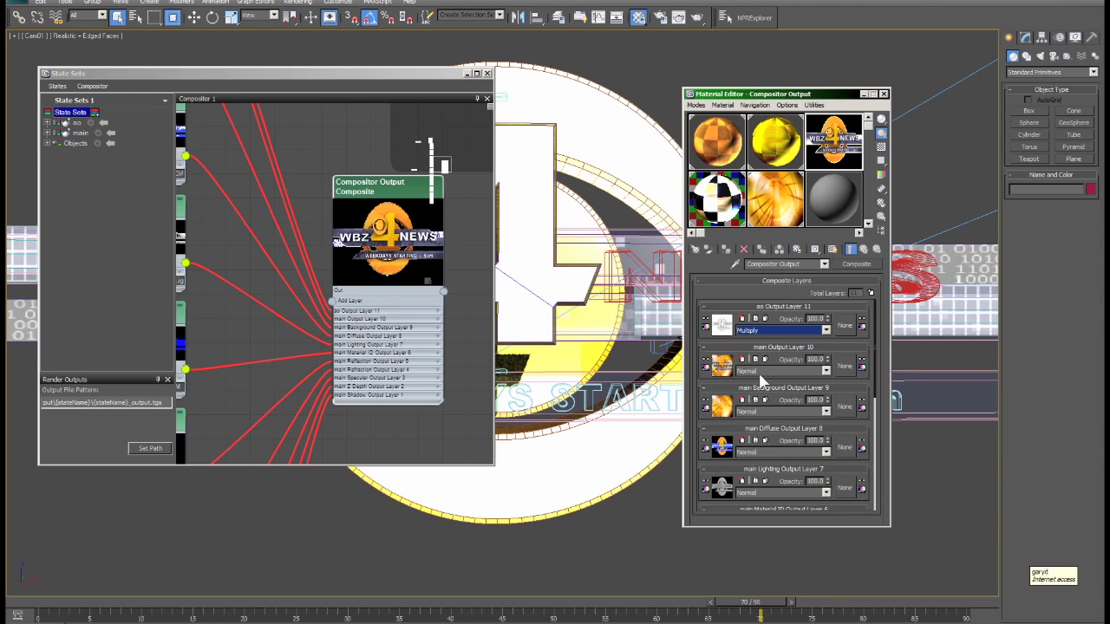
pyautogui.moveTo(361, 196); pyautogui.dragTo(353, 200)
pyautogui.moveTo(776, 94); pyautogui.dragTo(783, 91)
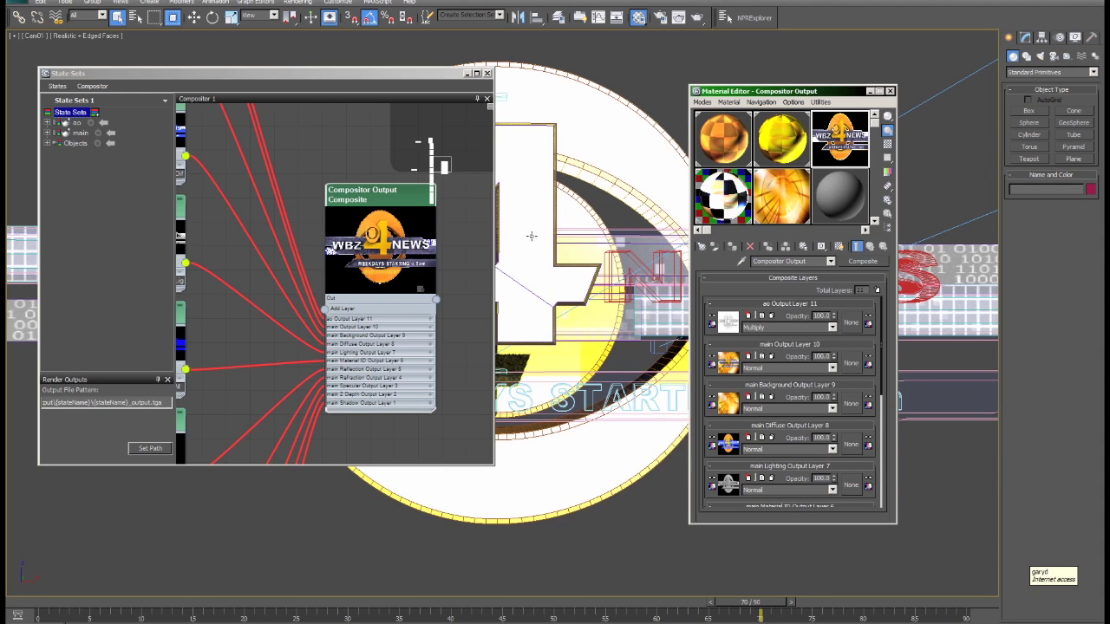
# - Through Compositor > Compositor Link, create the link file siggraph.sof on F:, then bring up the Start menu
pyautogui.click(94, 88)
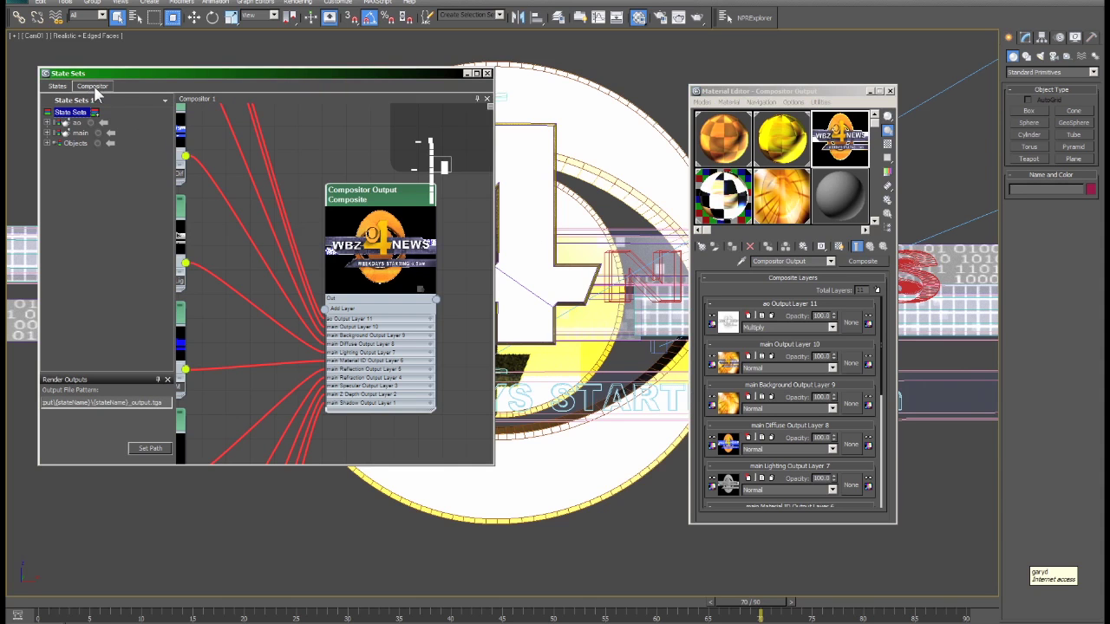
pyautogui.click(57, 87)
pyautogui.moveTo(92, 87)
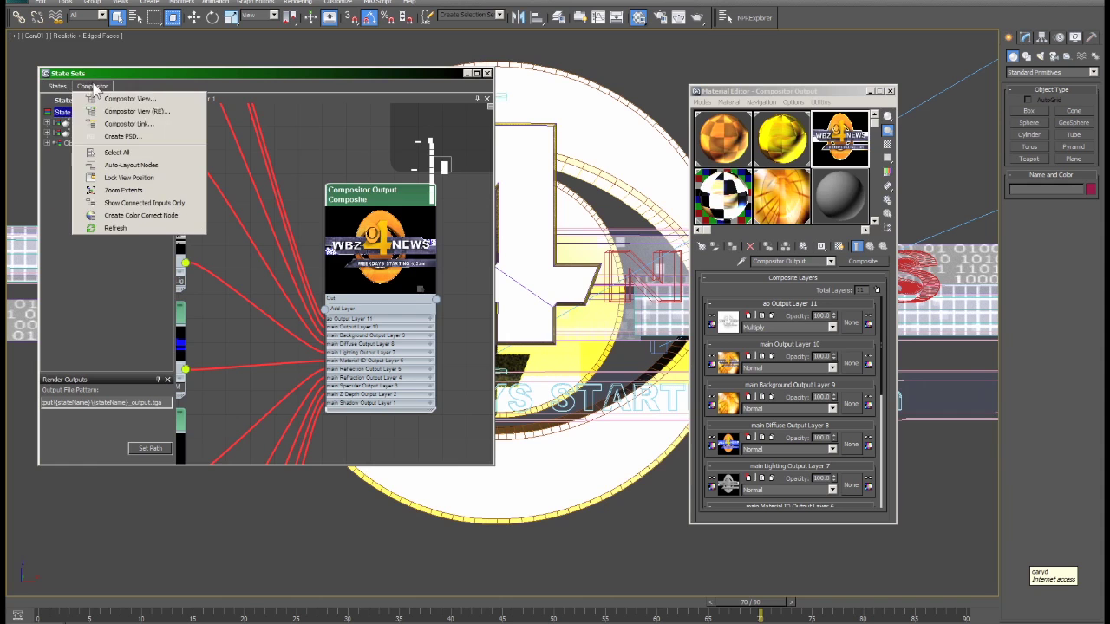
pyautogui.click(124, 127)
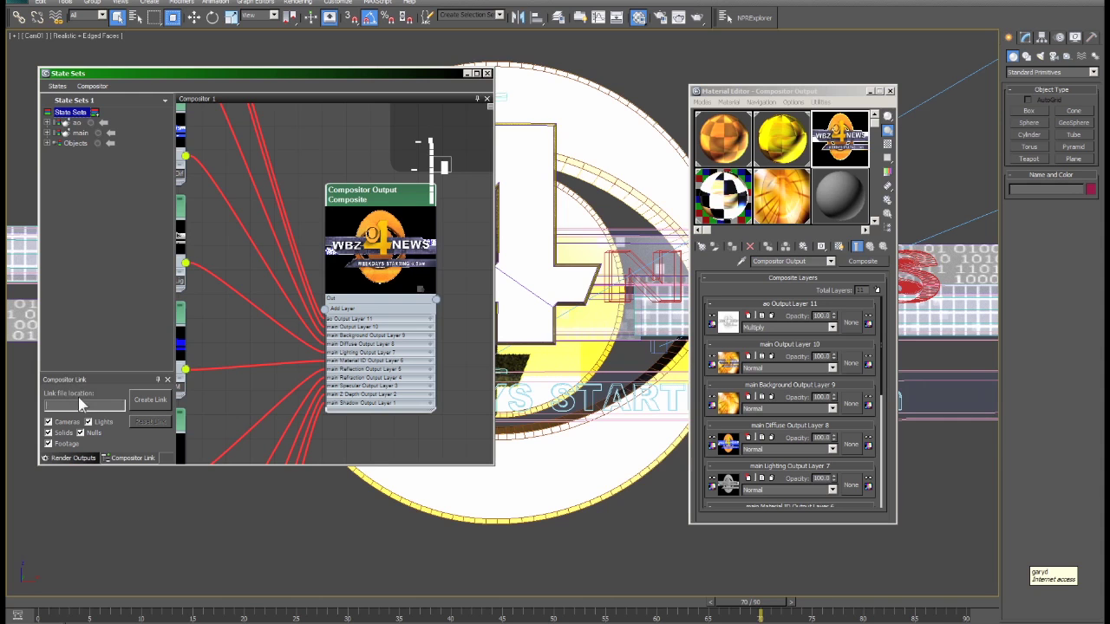
pyautogui.click(149, 400)
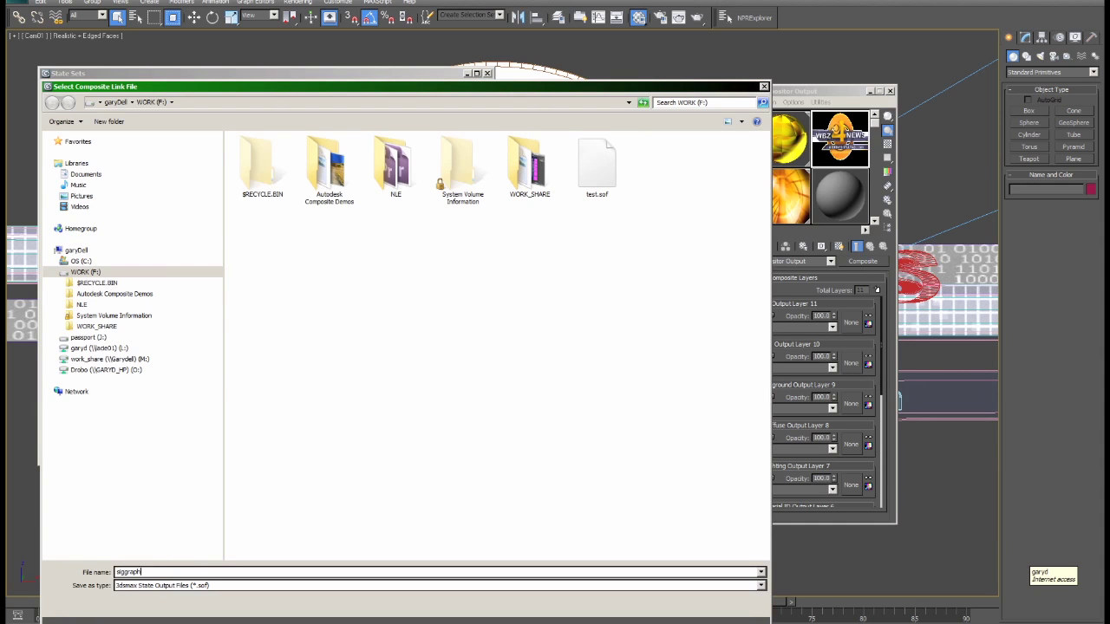
pyautogui.press('Return')
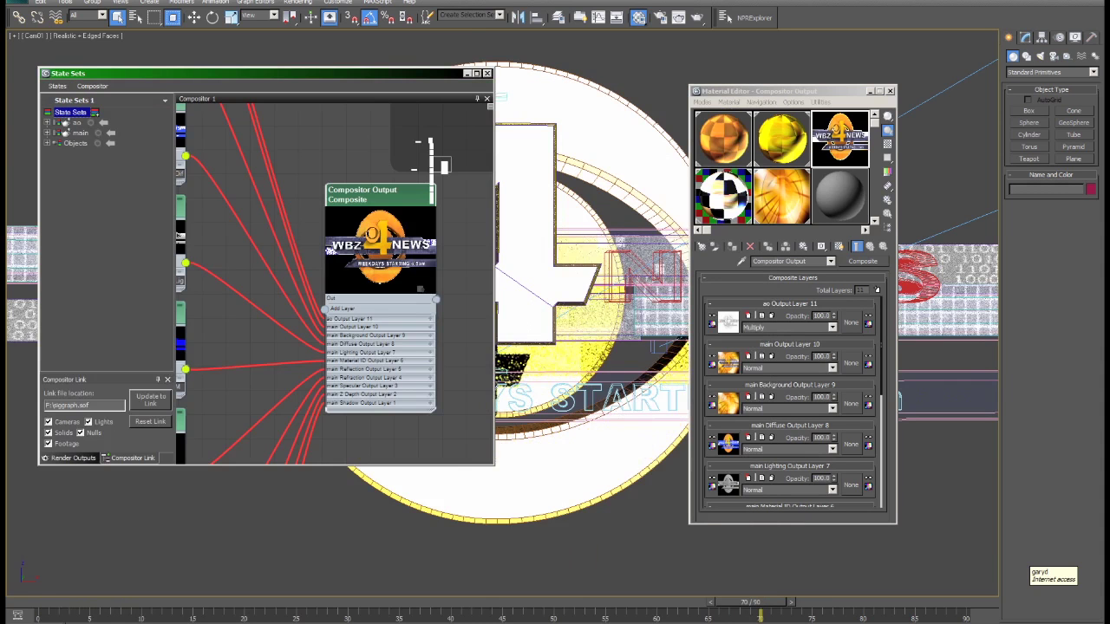
pyautogui.press('super')
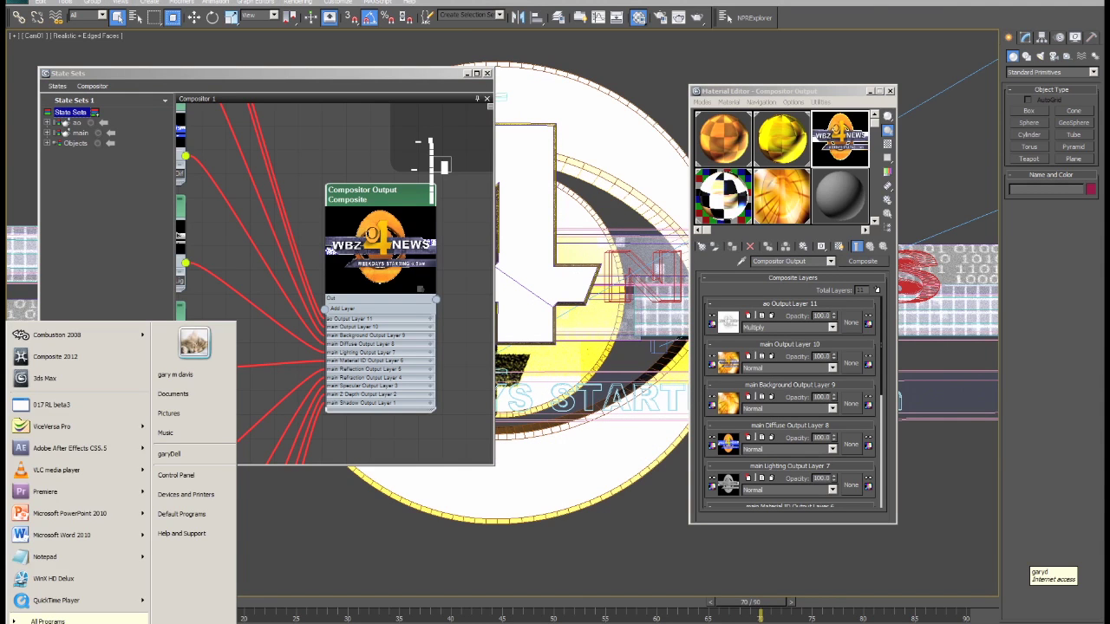
# - Search 'after' in the Start menu and launch Adobe After Effects CS5
pyautogui.write('after')
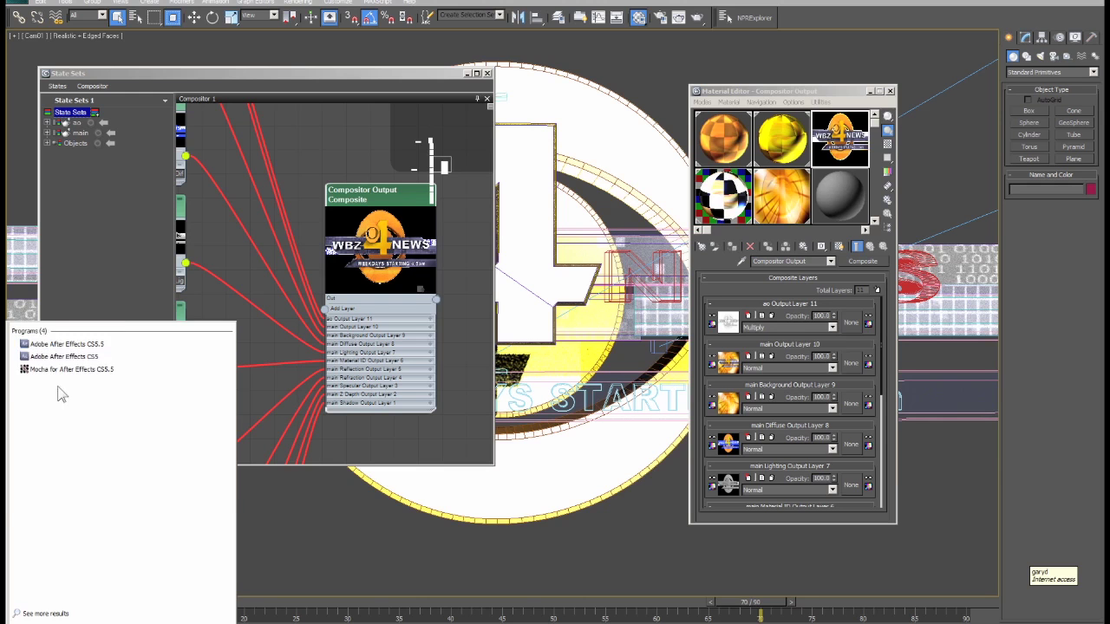
pyautogui.click(88, 357)
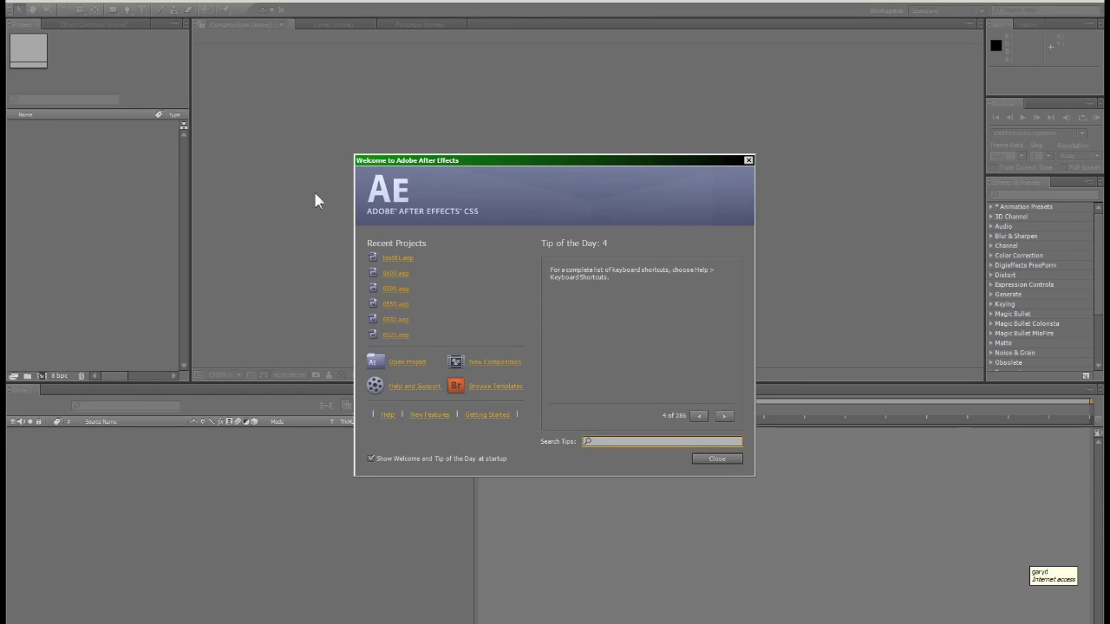
# - Dismiss the Welcome screen and import siggraph.sof via File > Open Compositor Link (Autodesk)
pyautogui.click(717, 459)
pyautogui.click(13, 7)
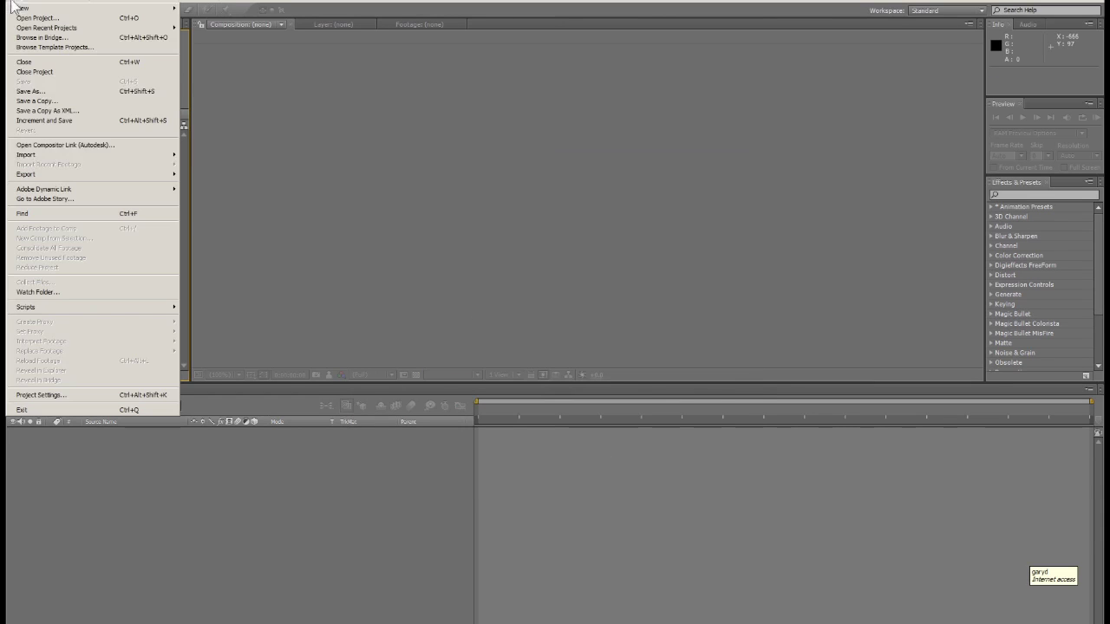
pyautogui.click(89, 147)
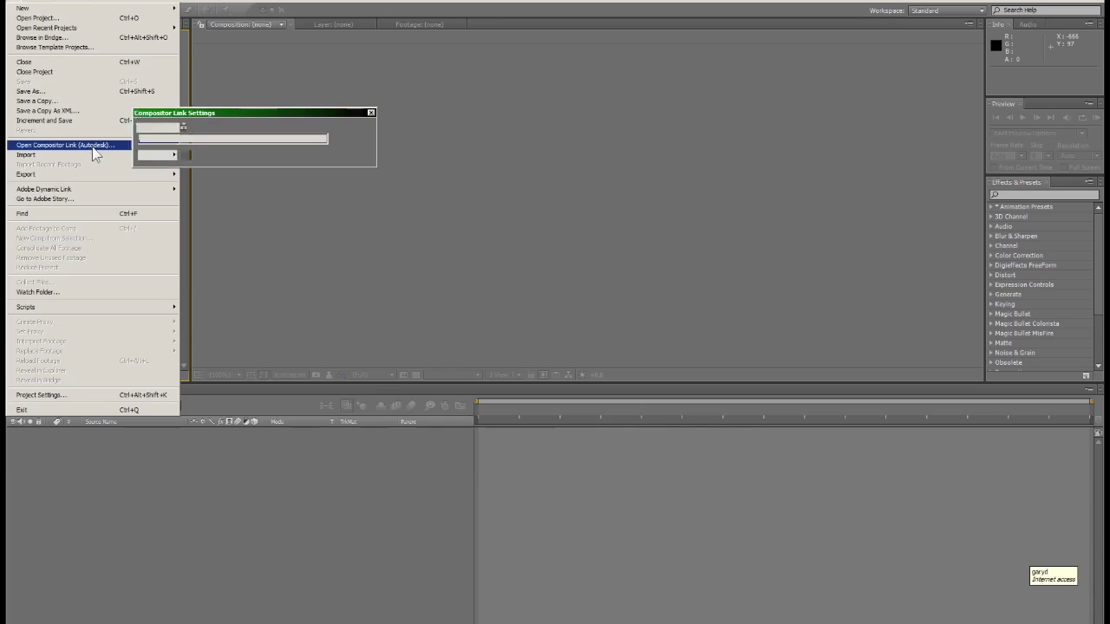
pyautogui.click(361, 139)
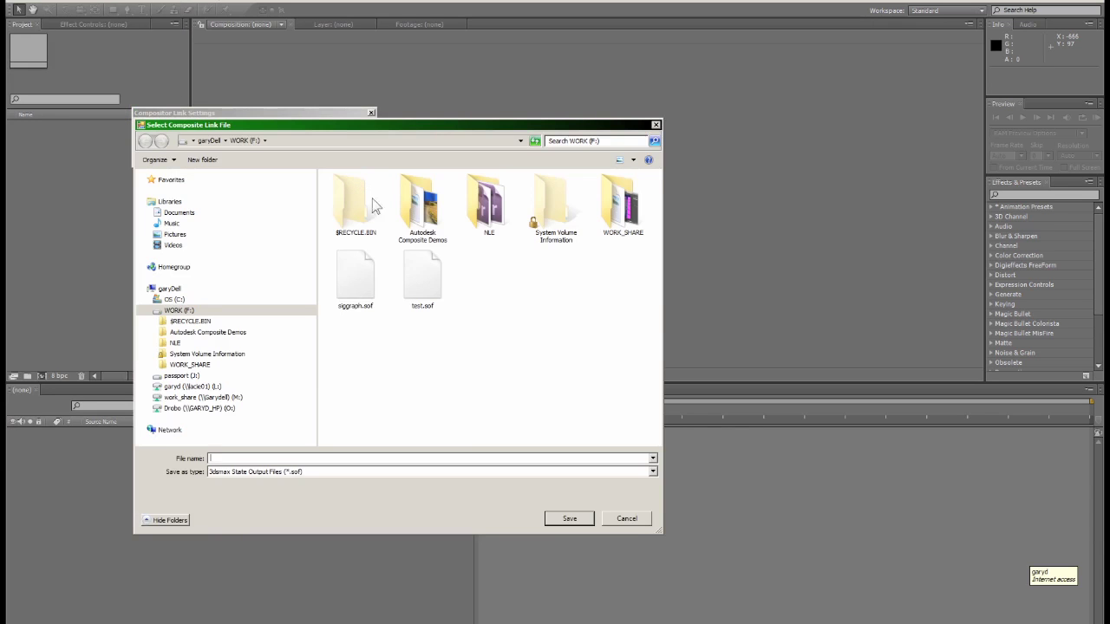
pyautogui.click(358, 288)
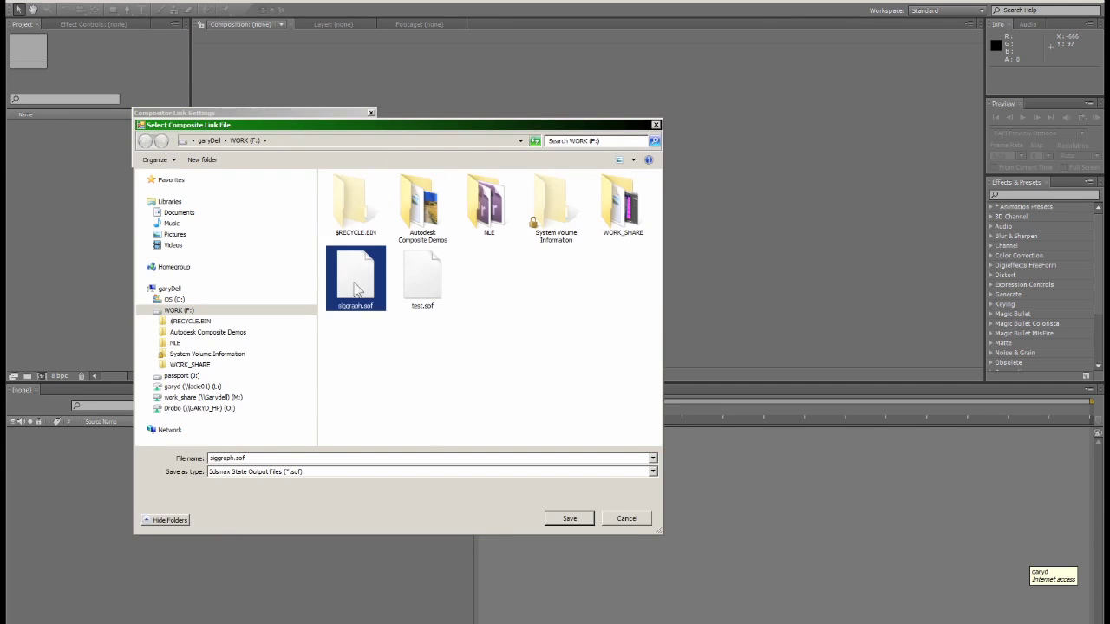
pyautogui.press('Return')
# - Move the link settings aside and open the Autodesk Link composition with its 11 layers
pyautogui.moveTo(339, 114); pyautogui.dragTo(830, 108)
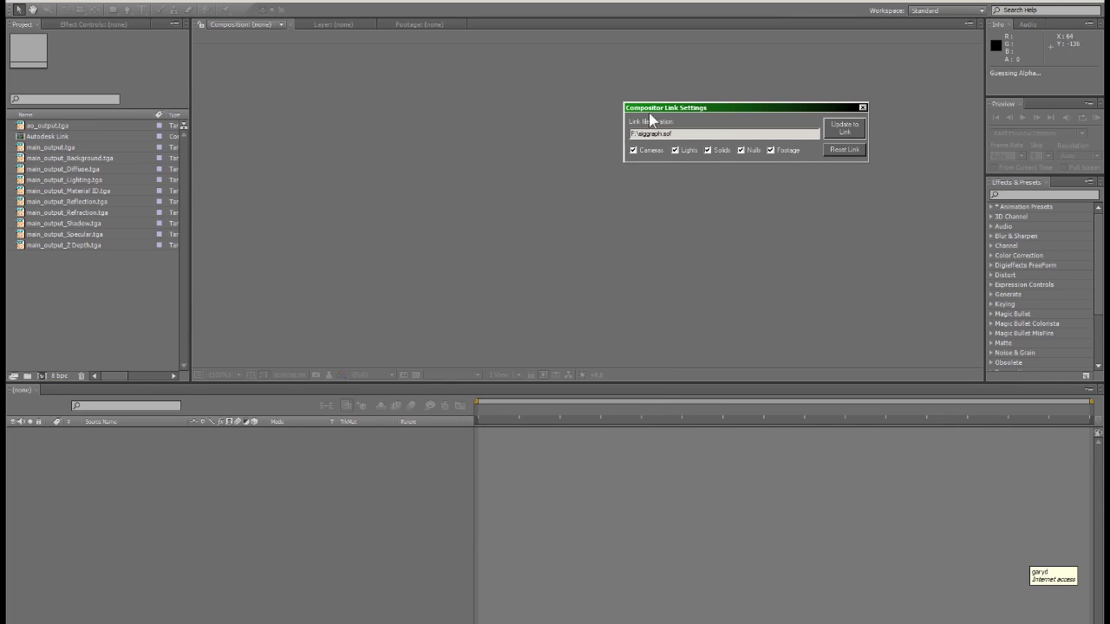
pyautogui.moveTo(709, 112); pyautogui.dragTo(757, 76)
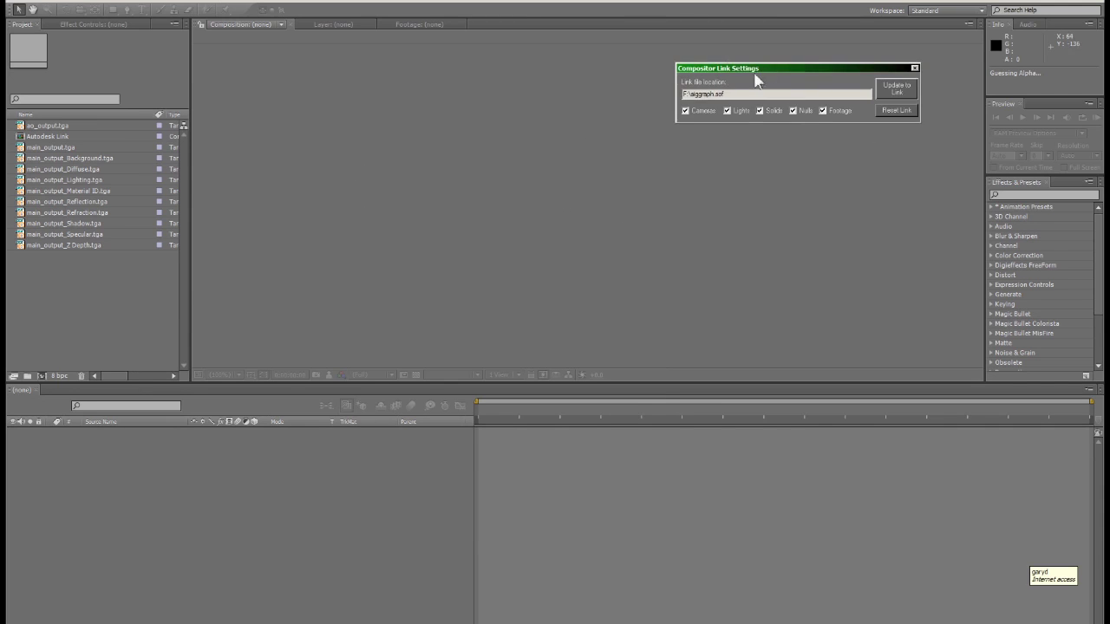
pyautogui.doubleClick(29, 137)
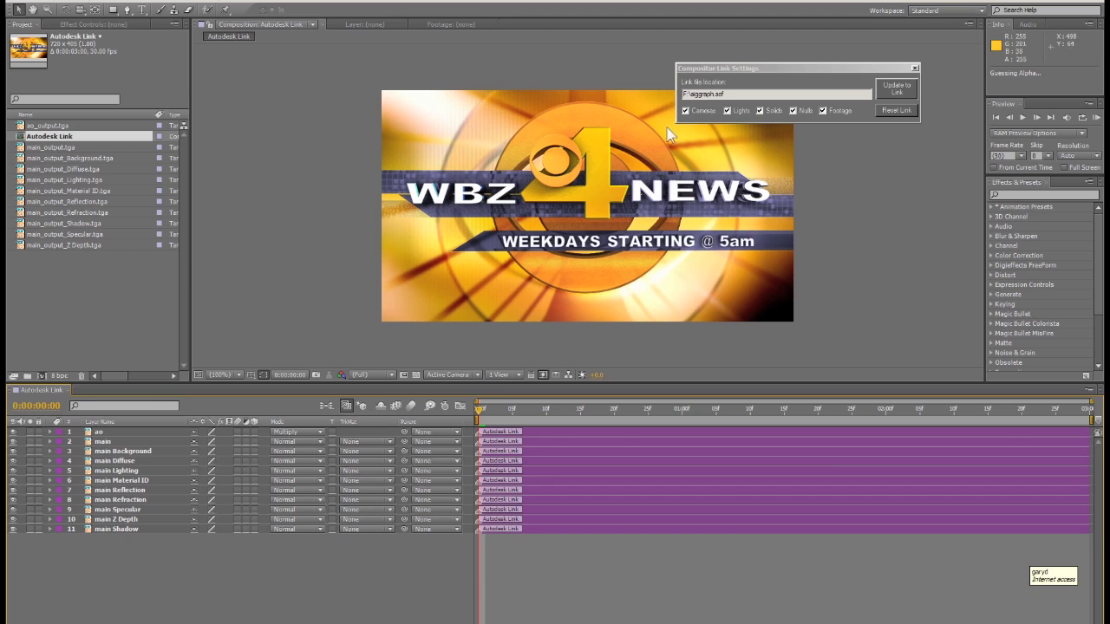
pyautogui.click(698, 78)
pyautogui.moveTo(696, 67); pyautogui.dragTo(718, 58)
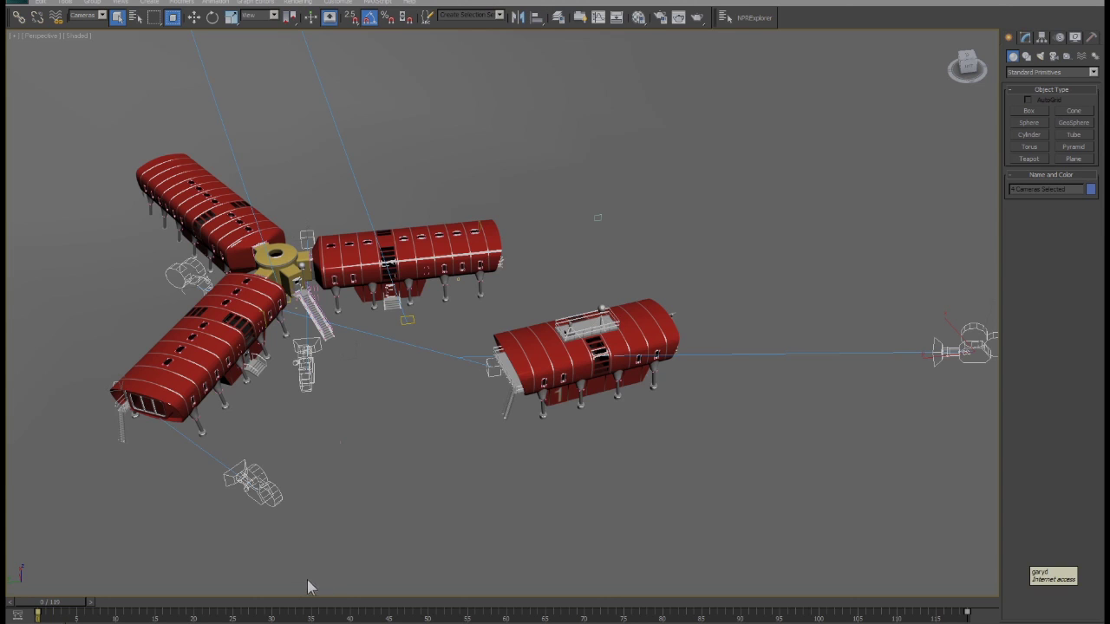
# - Return to frame 0 and show the thirteen enabled render elements in mental ray Render Setup
pyautogui.moveTo(57, 604); pyautogui.dragTo(14, 614)
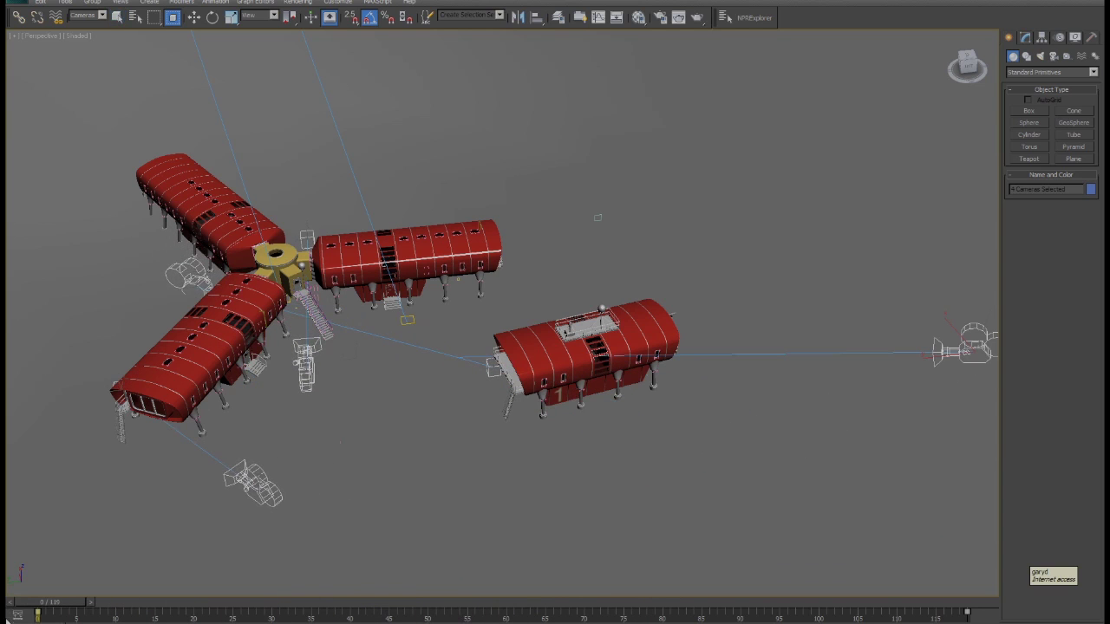
pyautogui.click(661, 17)
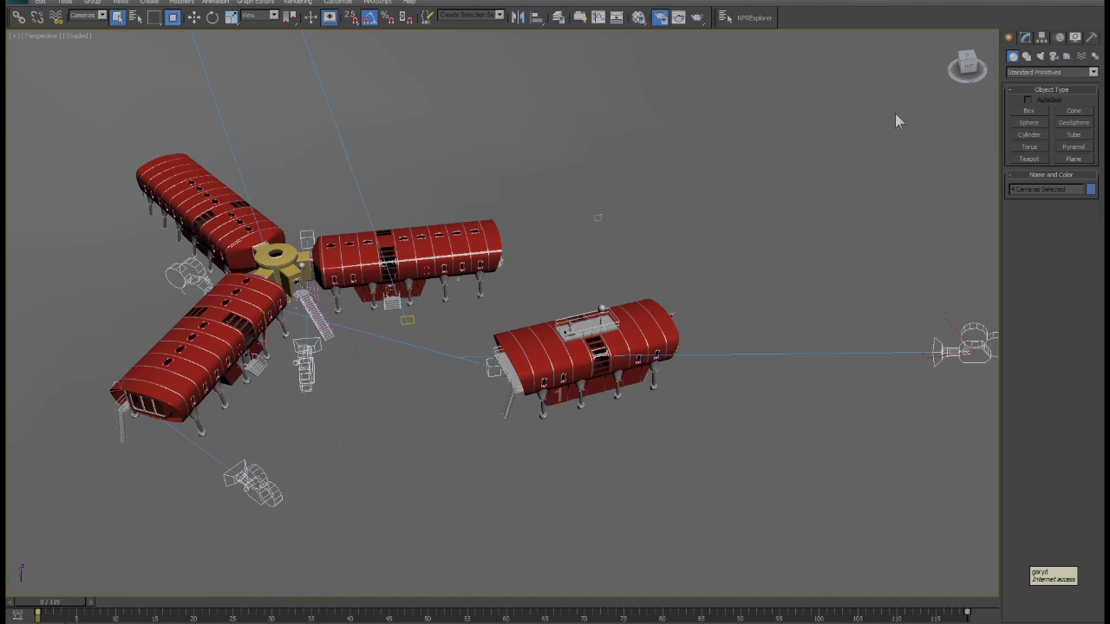
pyautogui.press('F10')
pyautogui.click(938, 76)
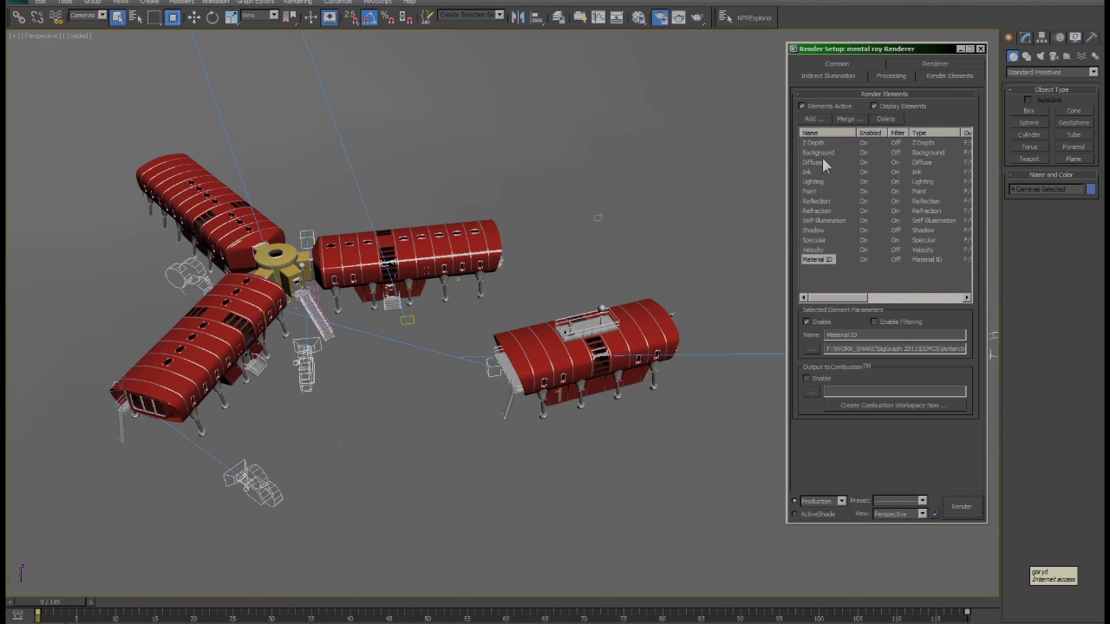
pyautogui.click(303, 5)
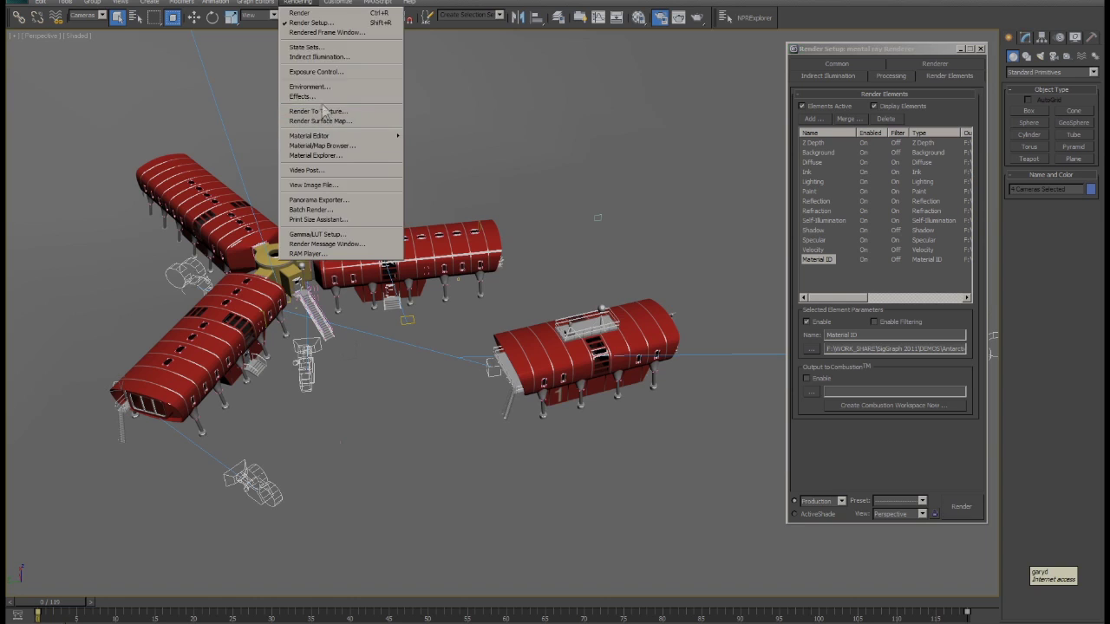
# - Open State Sets and add a new state named camA
pyautogui.click(315, 48)
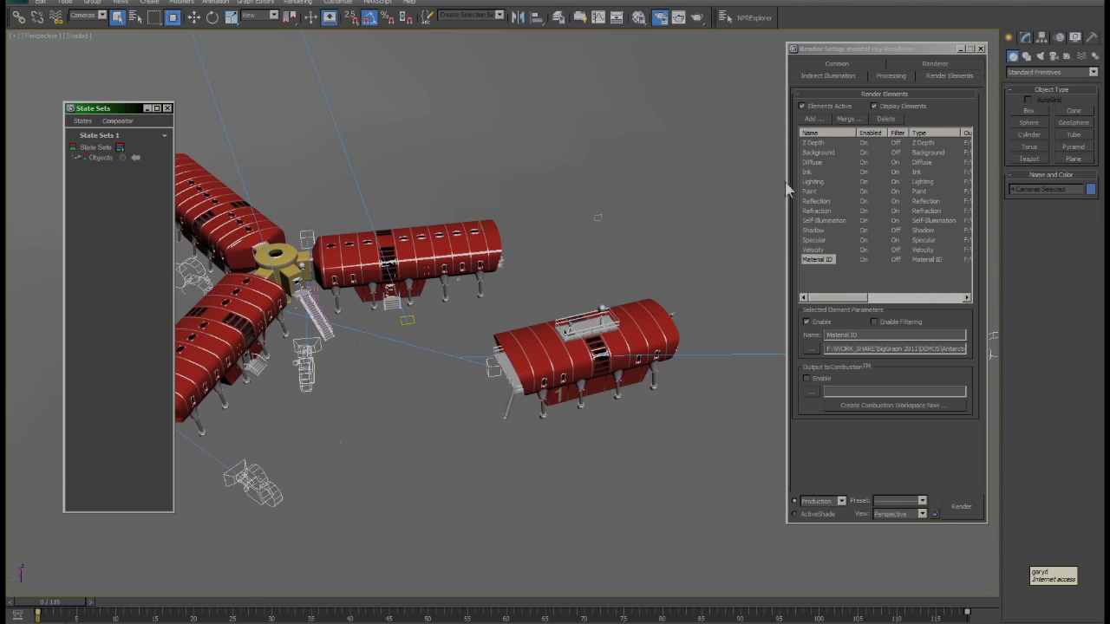
pyautogui.click(847, 65)
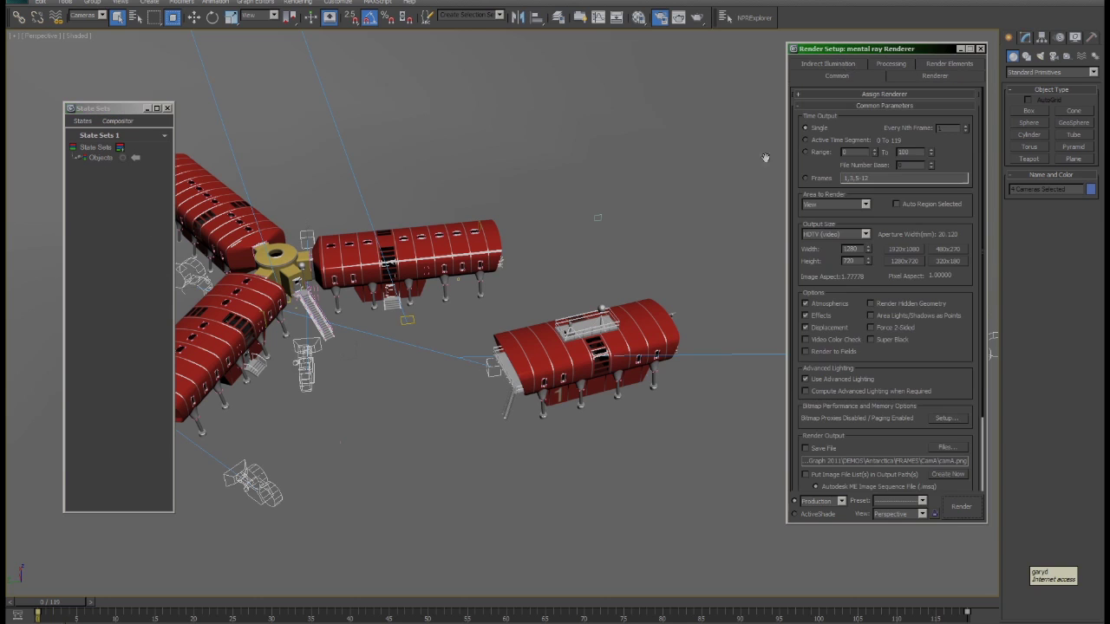
pyautogui.click(102, 149)
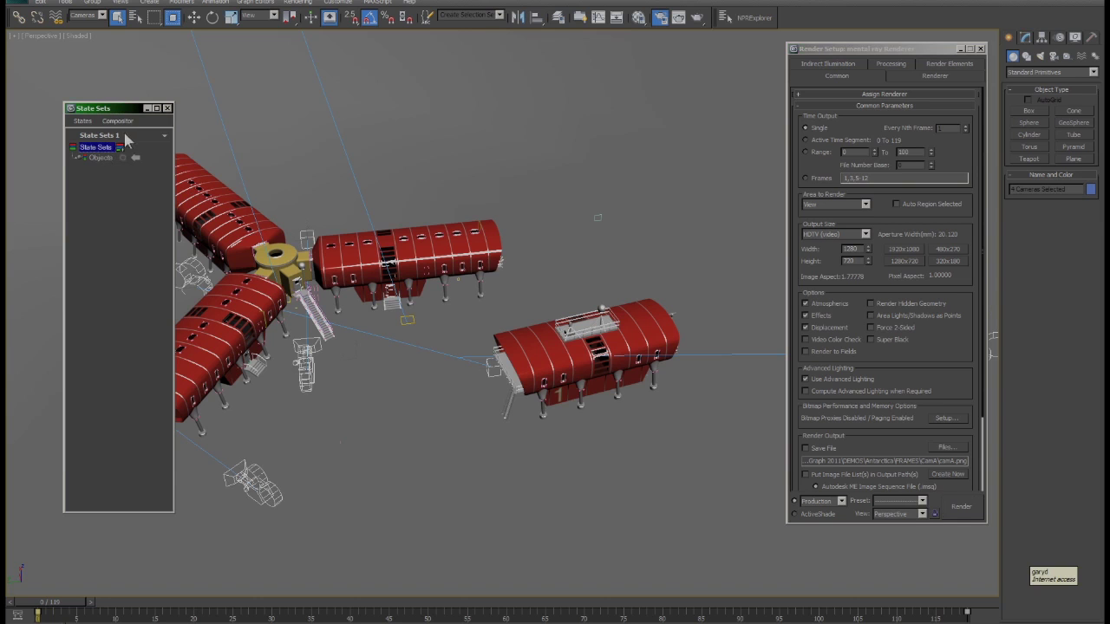
pyautogui.click(119, 147)
pyautogui.click(118, 158)
pyautogui.write('cam')
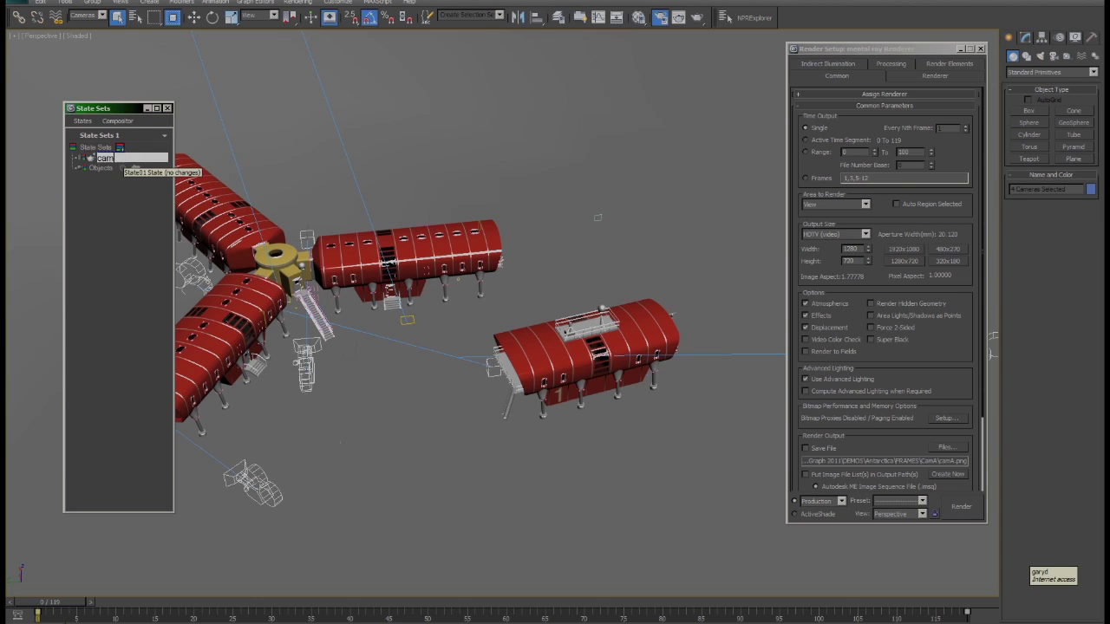
pyautogui.write('A')
pyautogui.press('Return')
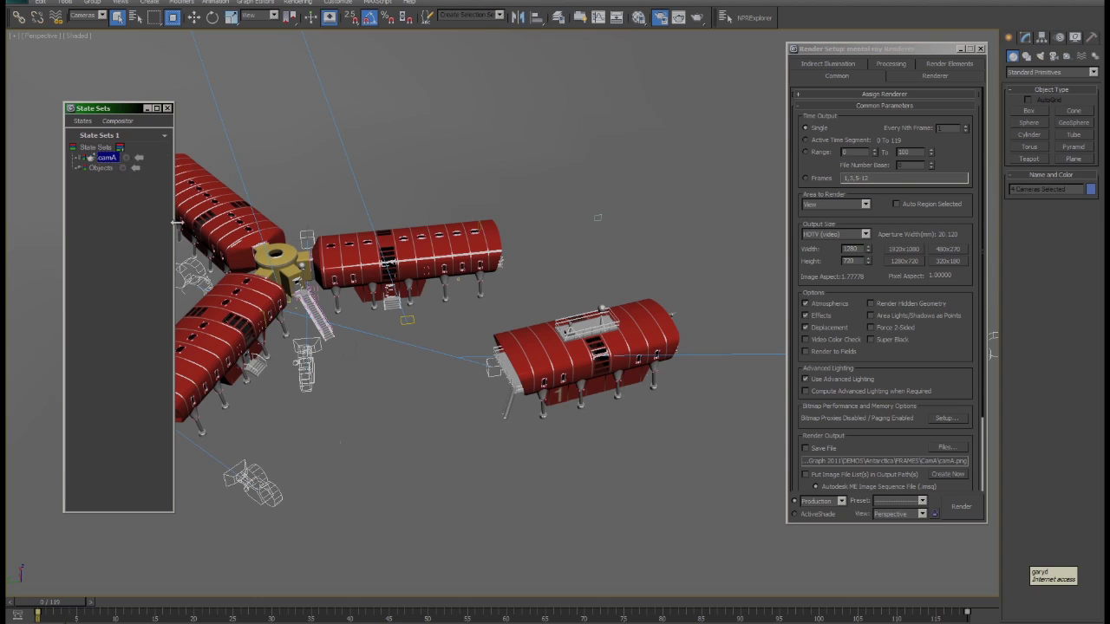
# - Record camA with the viewport on CAM_A and render output saved as camA.png
pyautogui.click(128, 161)
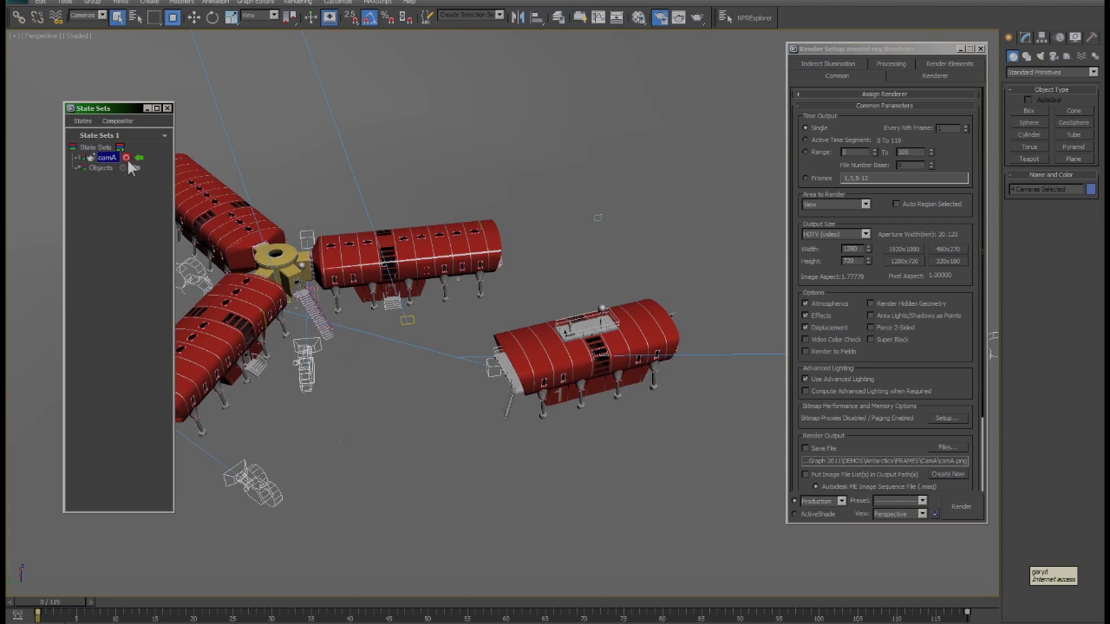
pyautogui.click(41, 35)
pyautogui.moveTo(82, 47)
pyautogui.click(178, 51)
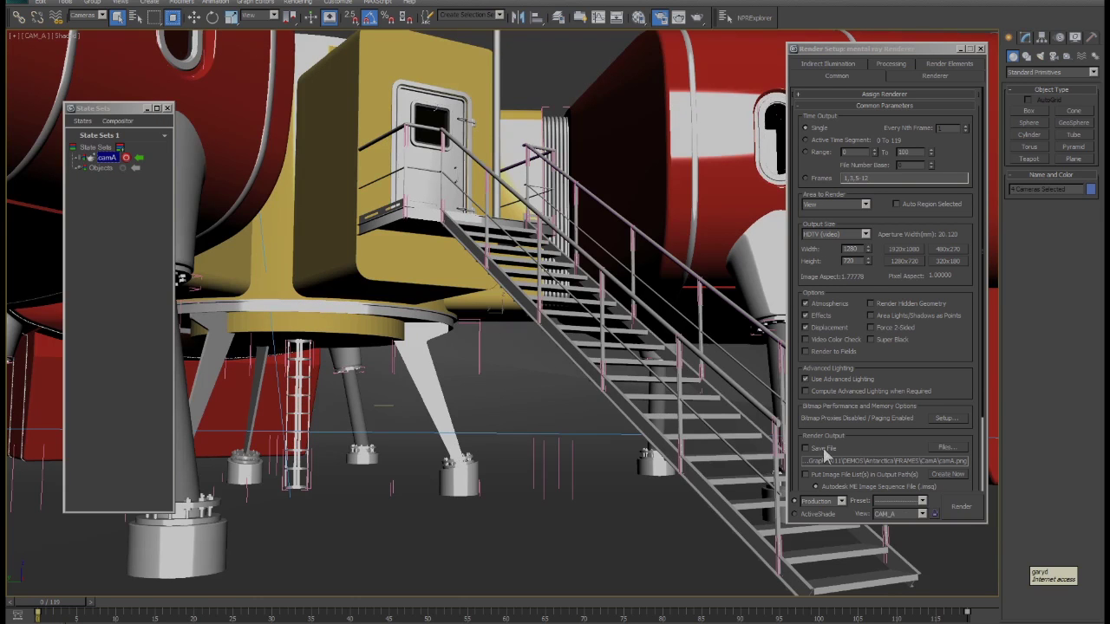
pyautogui.click(944, 448)
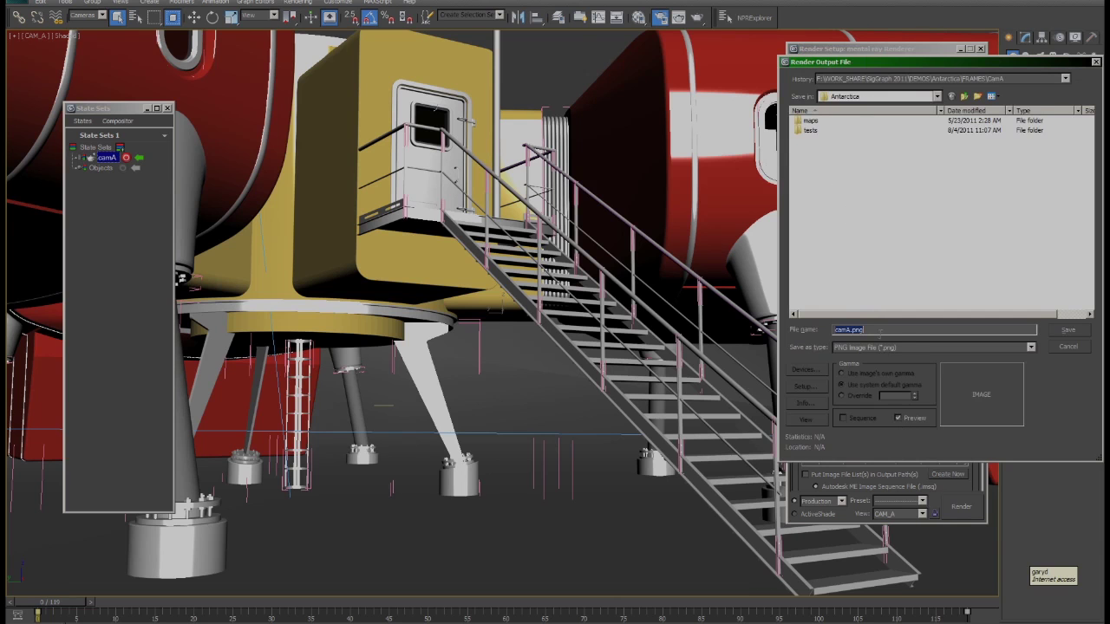
pyautogui.click(1054, 333)
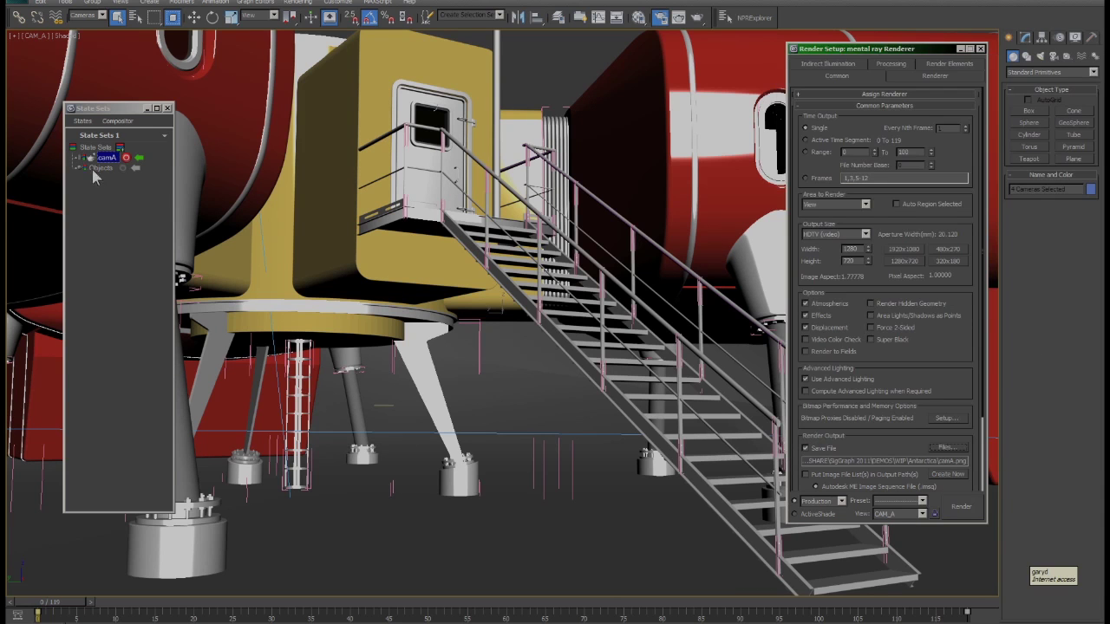
pyautogui.click(126, 157)
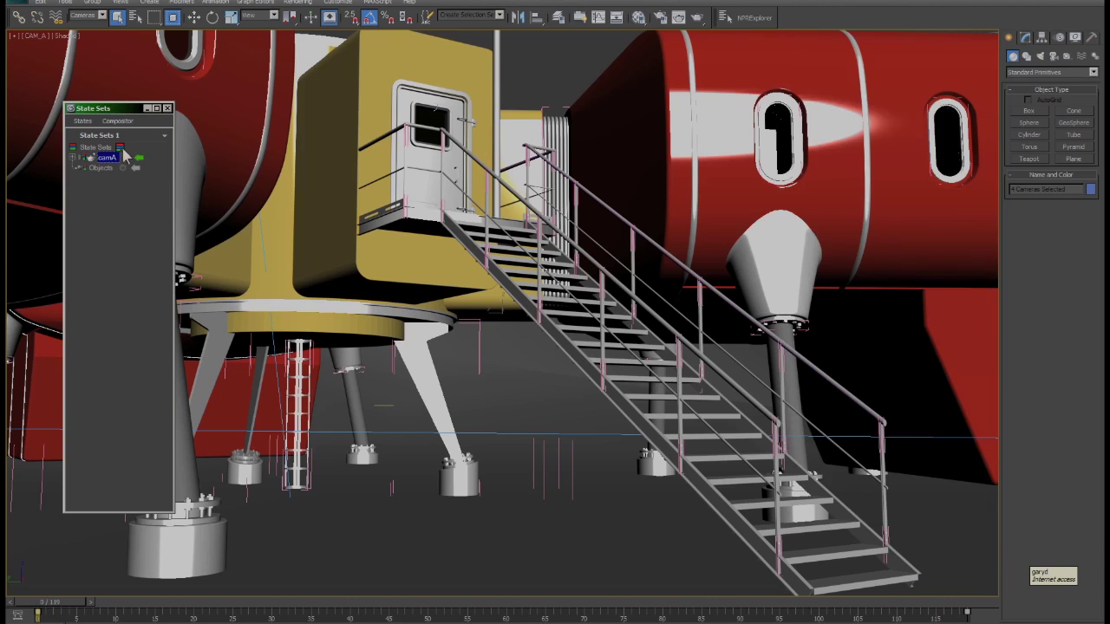
# - Add another state and name it camB
pyautogui.click(125, 158)
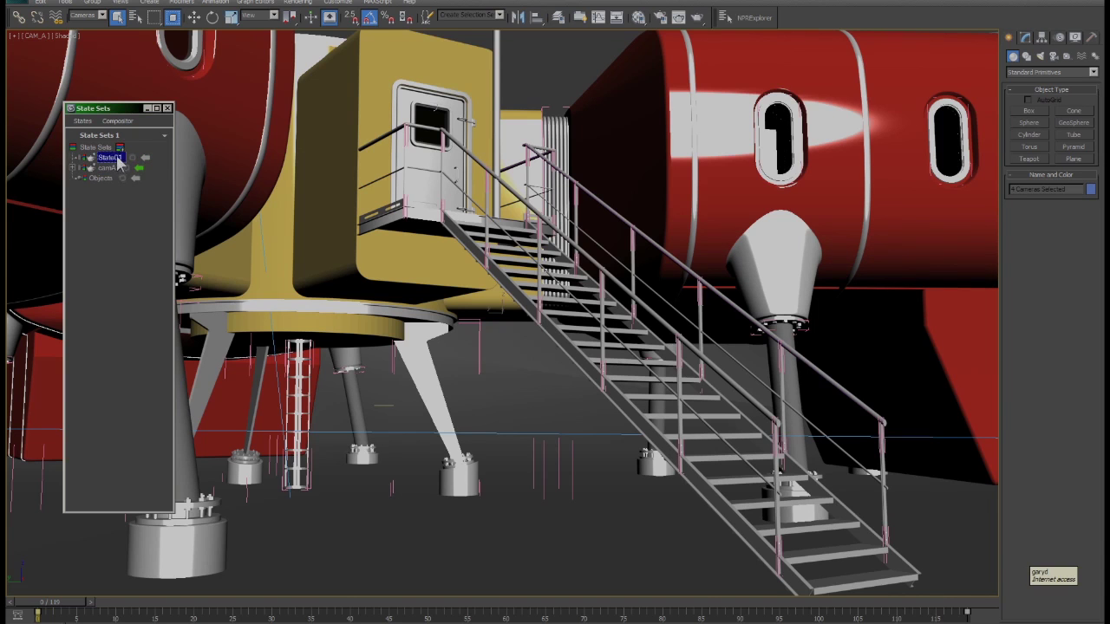
pyautogui.doubleClick(111, 158)
pyautogui.write('camB')
pyautogui.press('Return')
# - Record camB with the viewport on Cam_B and its own render output file
pyautogui.click(126, 158)
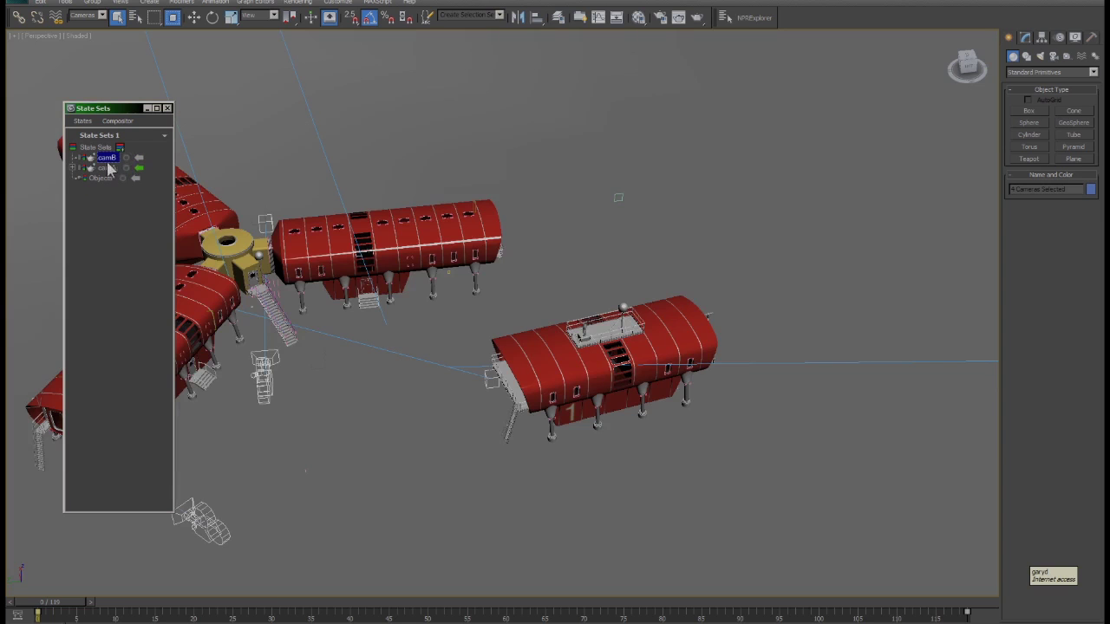
pyautogui.click(42, 37)
pyautogui.moveTo(95, 46)
pyautogui.click(177, 56)
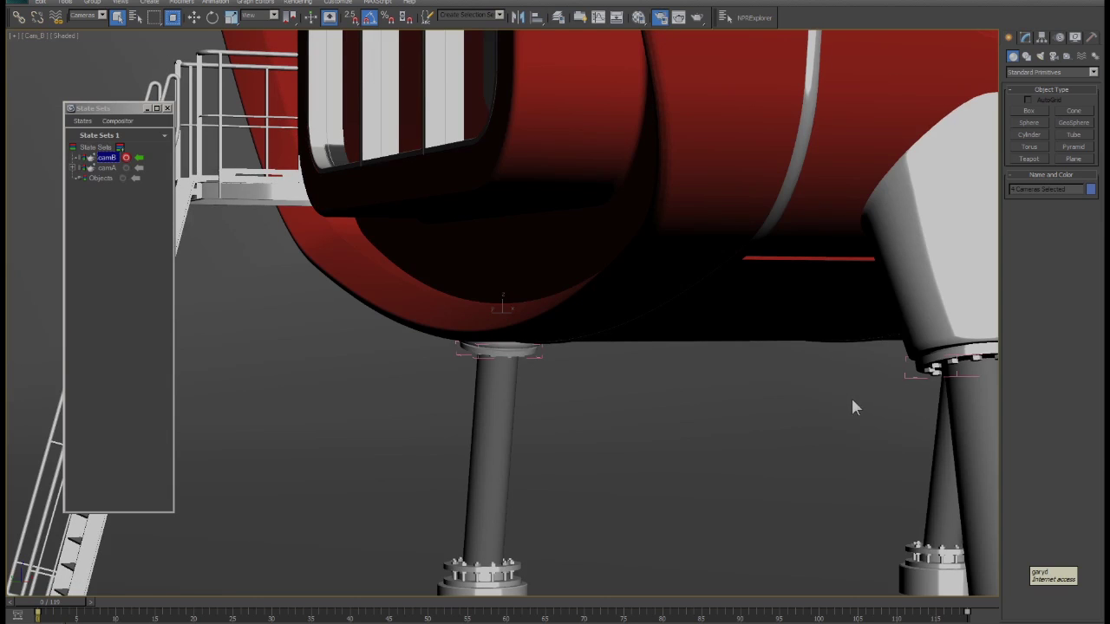
pyautogui.press('F10')
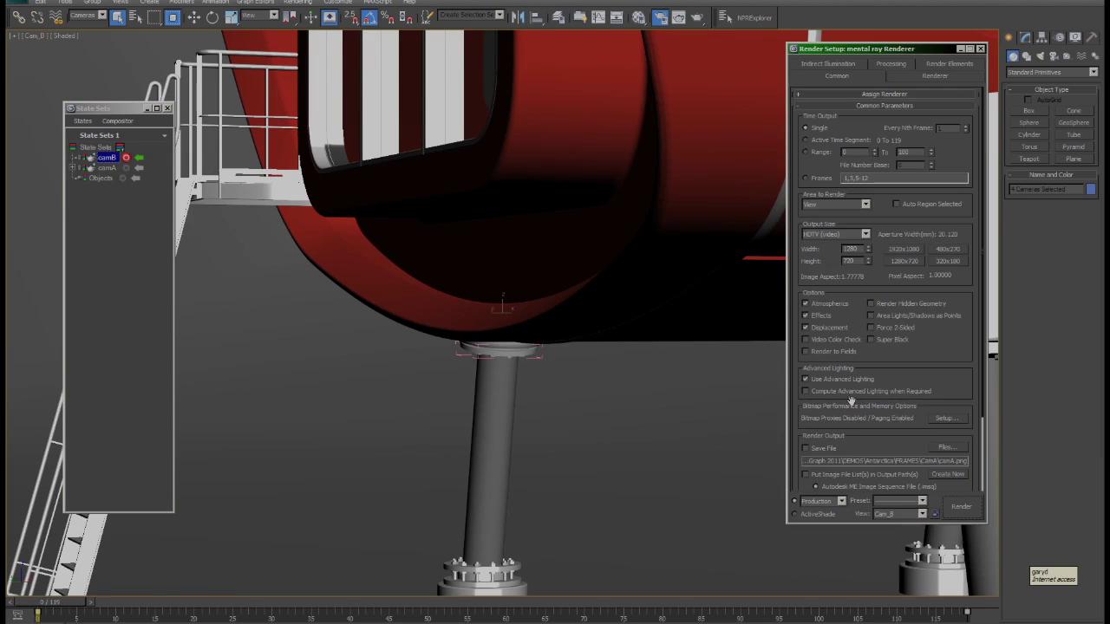
pyautogui.click(943, 448)
pyautogui.click(848, 330)
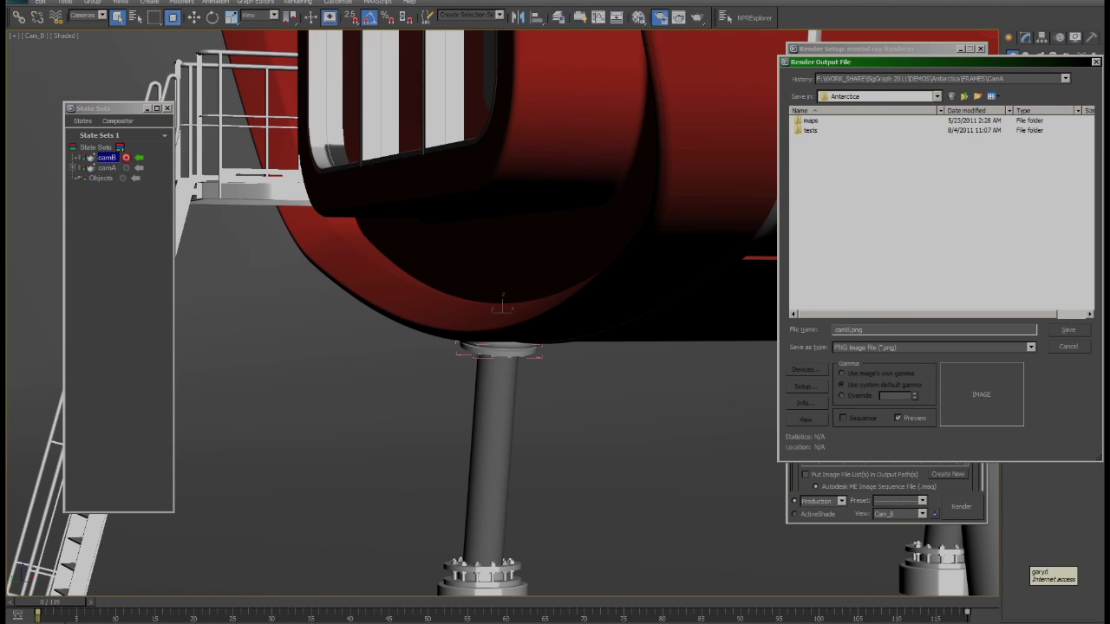
pyautogui.press('Return')
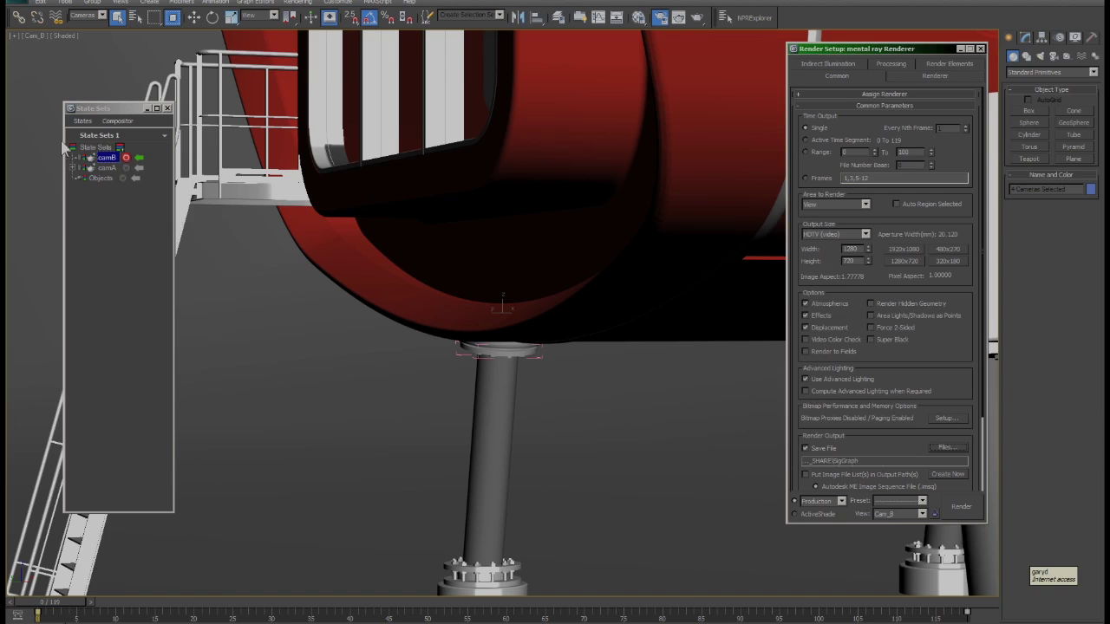
pyautogui.click(125, 157)
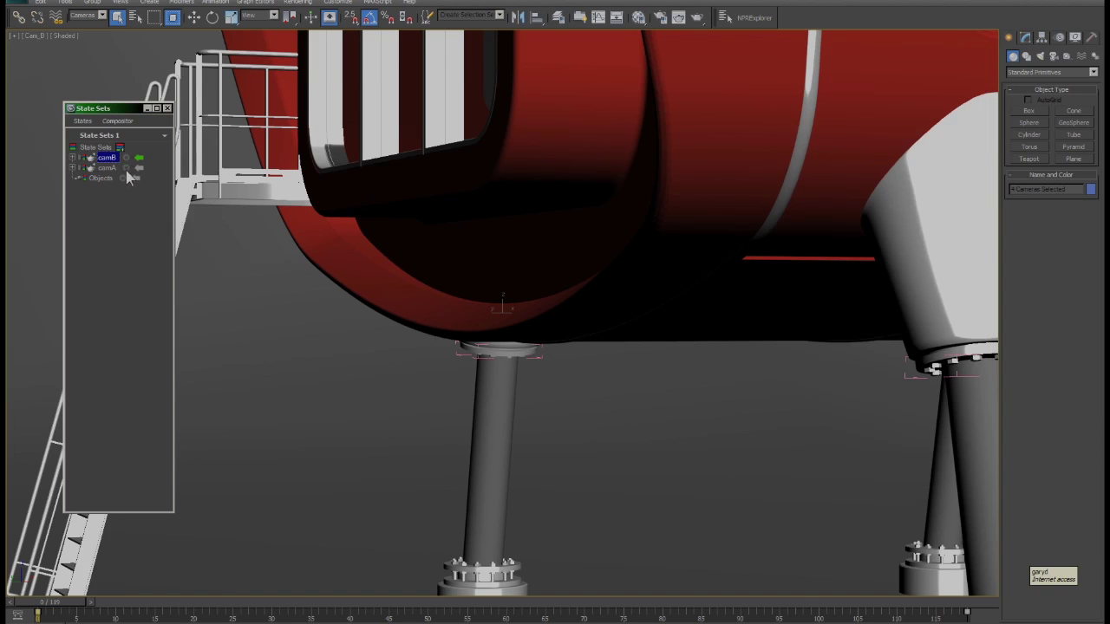
# - Toggle between the camA and camB states to check each camera view switches
pyautogui.click(139, 167)
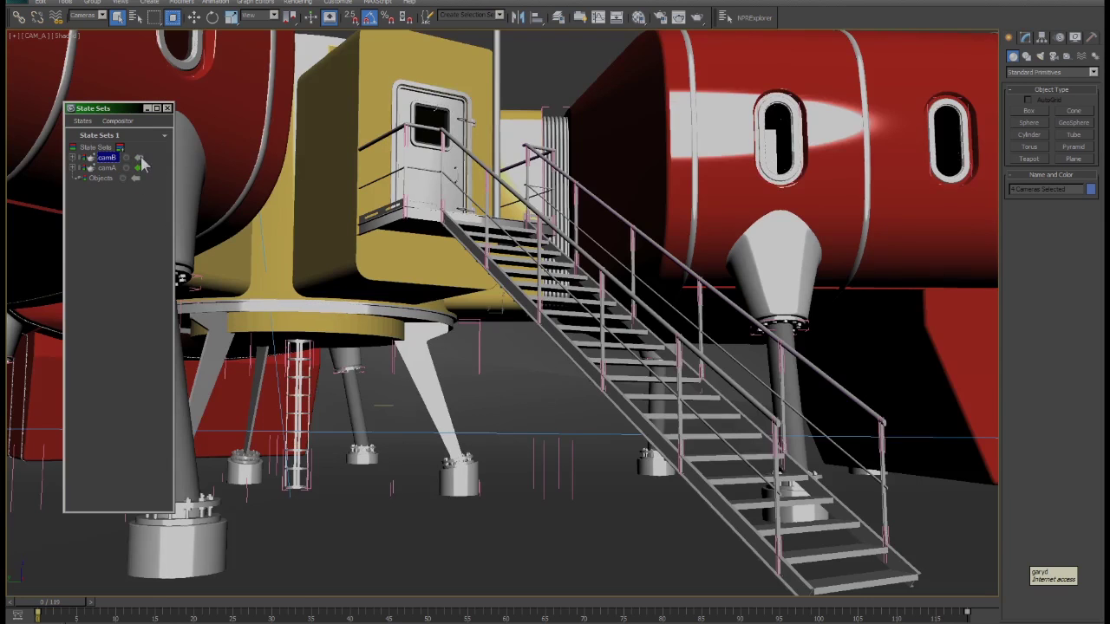
pyautogui.click(139, 158)
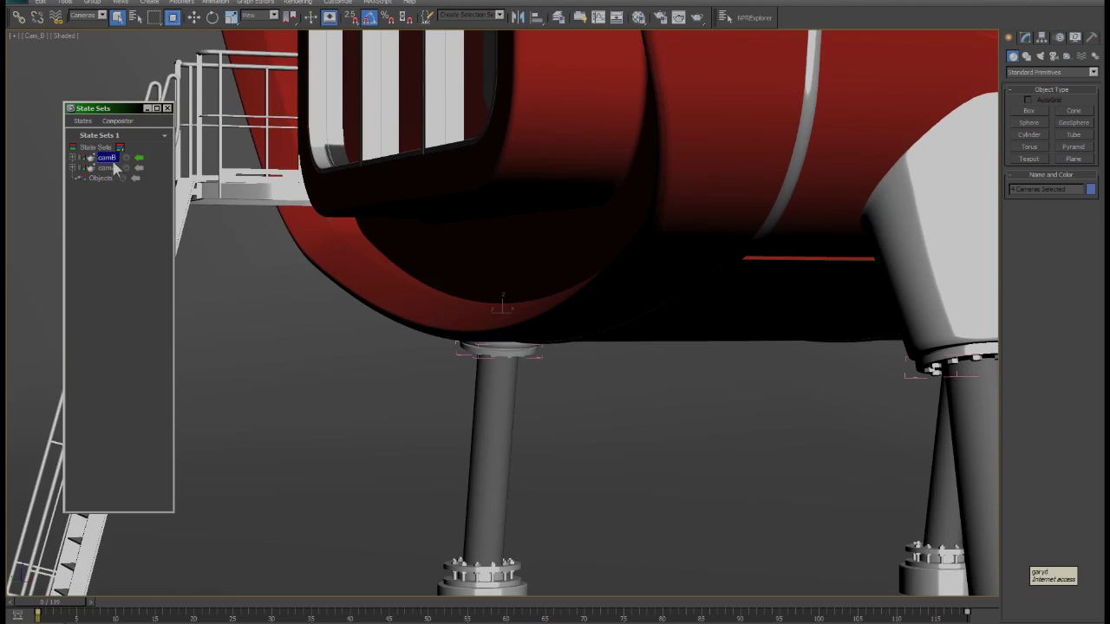
pyautogui.rightClick(108, 159)
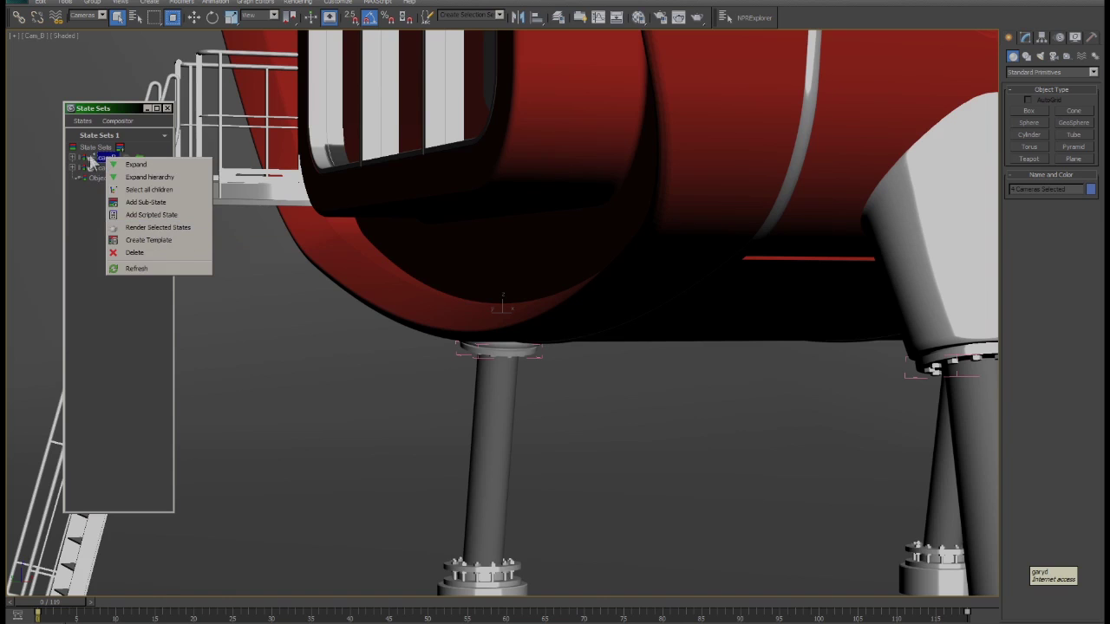
pyautogui.click(86, 231)
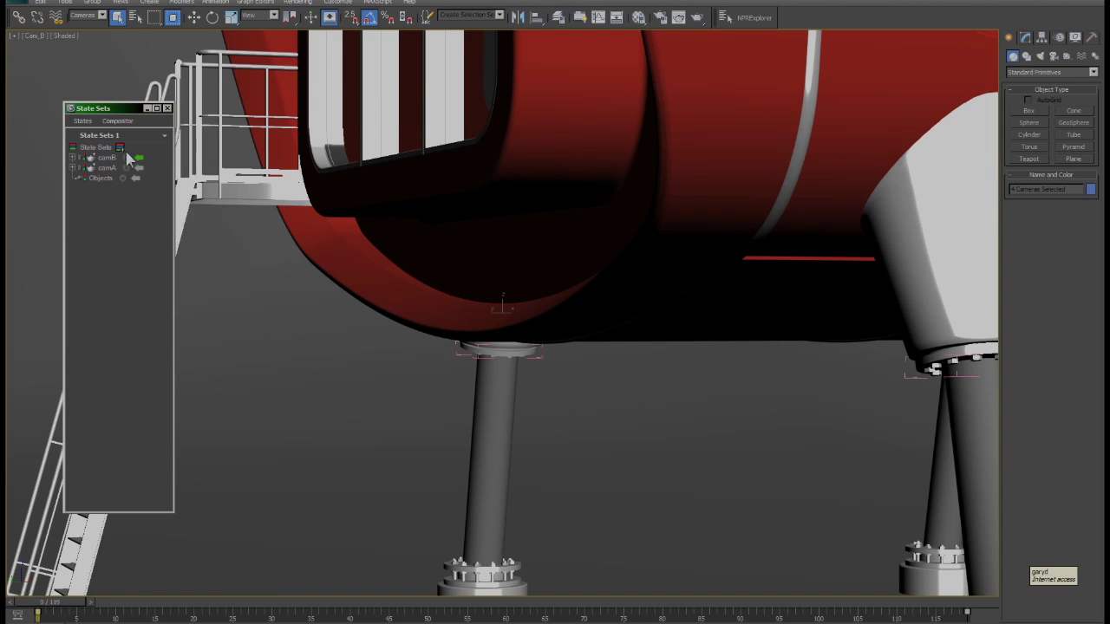
pyautogui.click(139, 158)
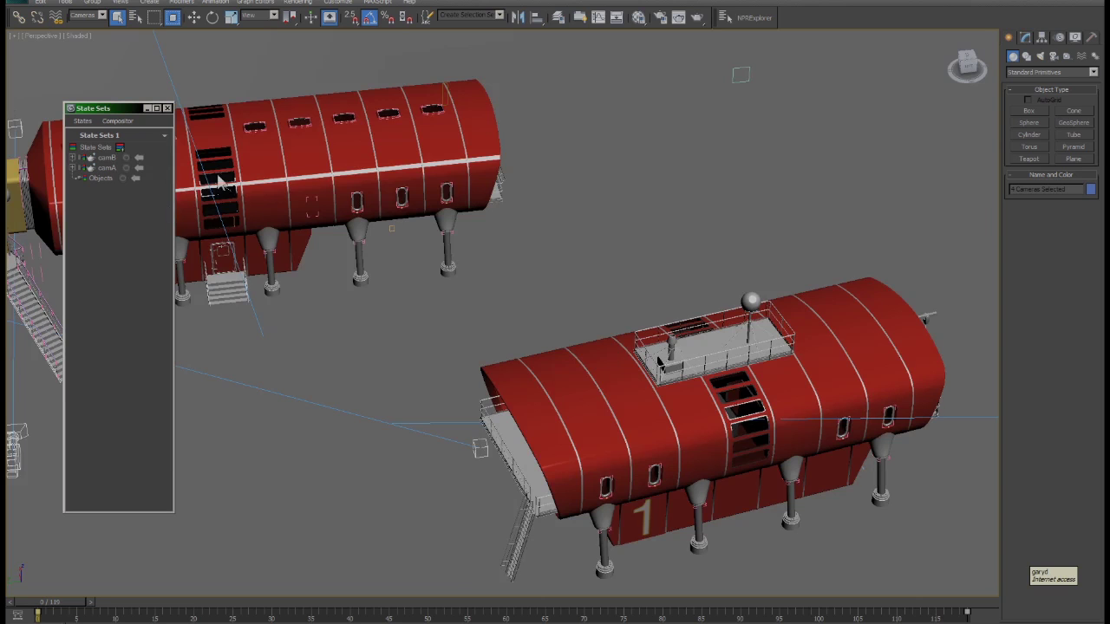
pyautogui.click(138, 168)
pyautogui.click(138, 158)
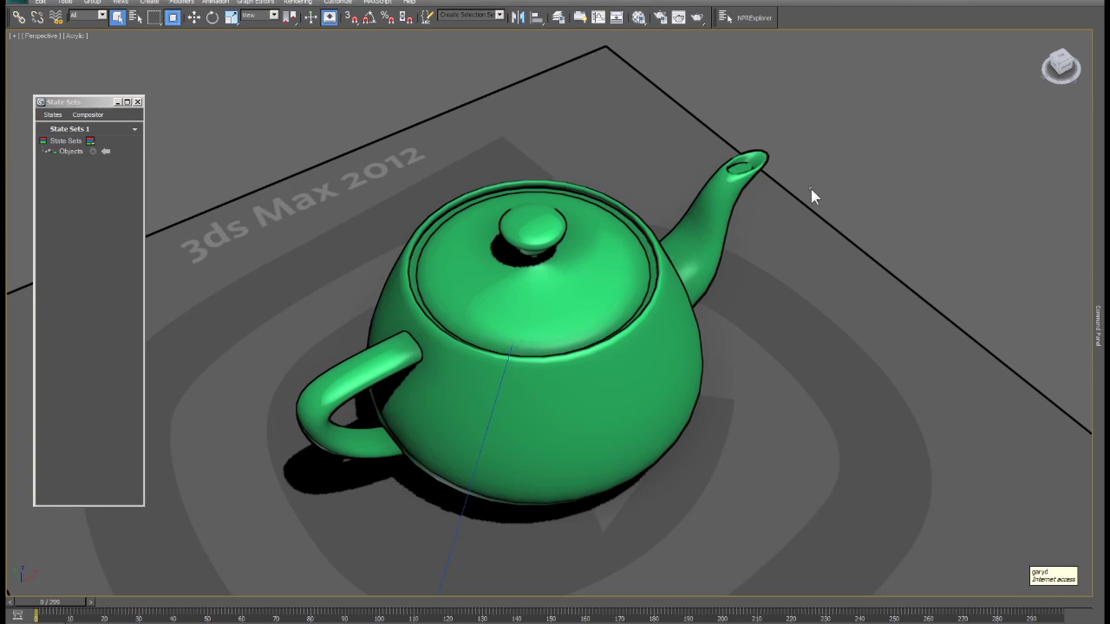
# - Orbit the teapot view to a high three-quarter angle and add State01 in State Sets
pyautogui.hotkey('ctrl', 'r')
pyautogui.moveTo(588, 328); pyautogui.dragTo(565, 347)
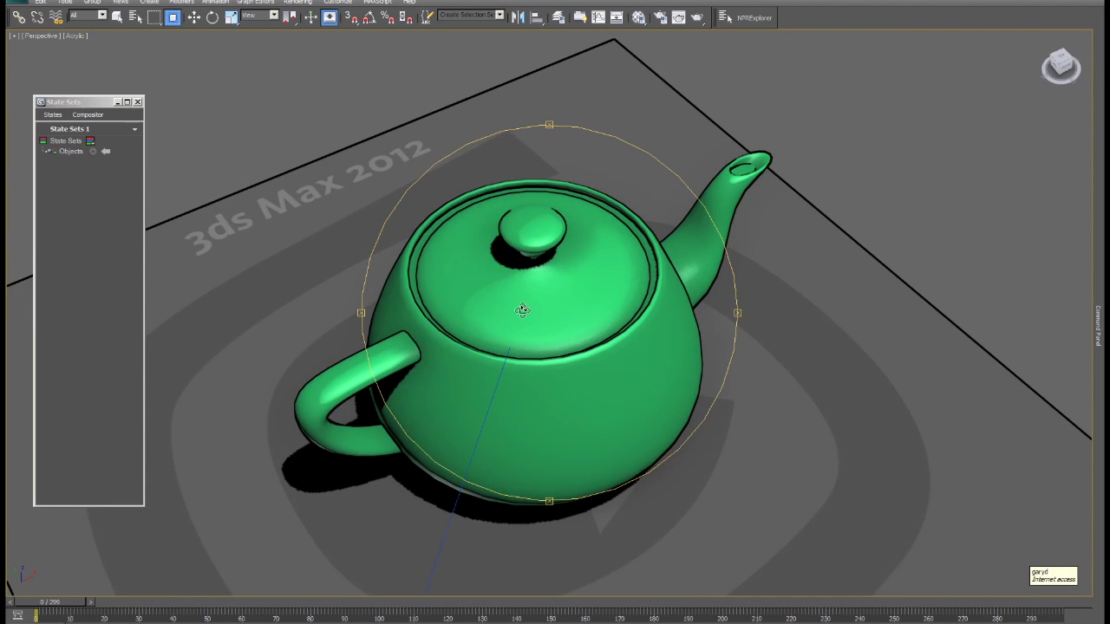
pyautogui.moveTo(495, 339); pyautogui.dragTo(519, 322)
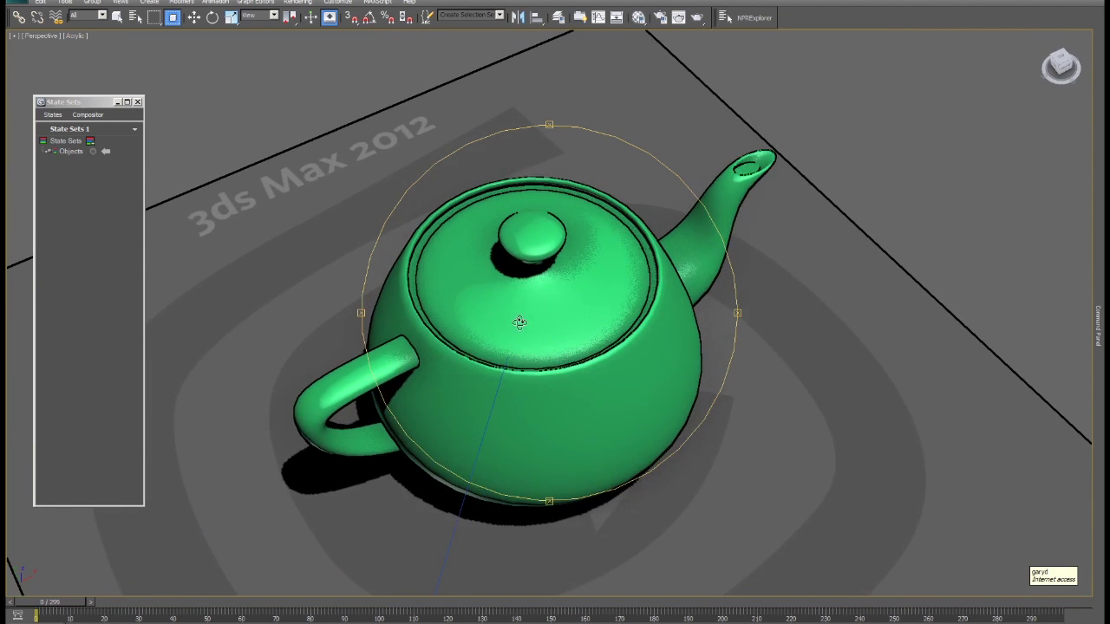
pyautogui.rightClick(490, 303)
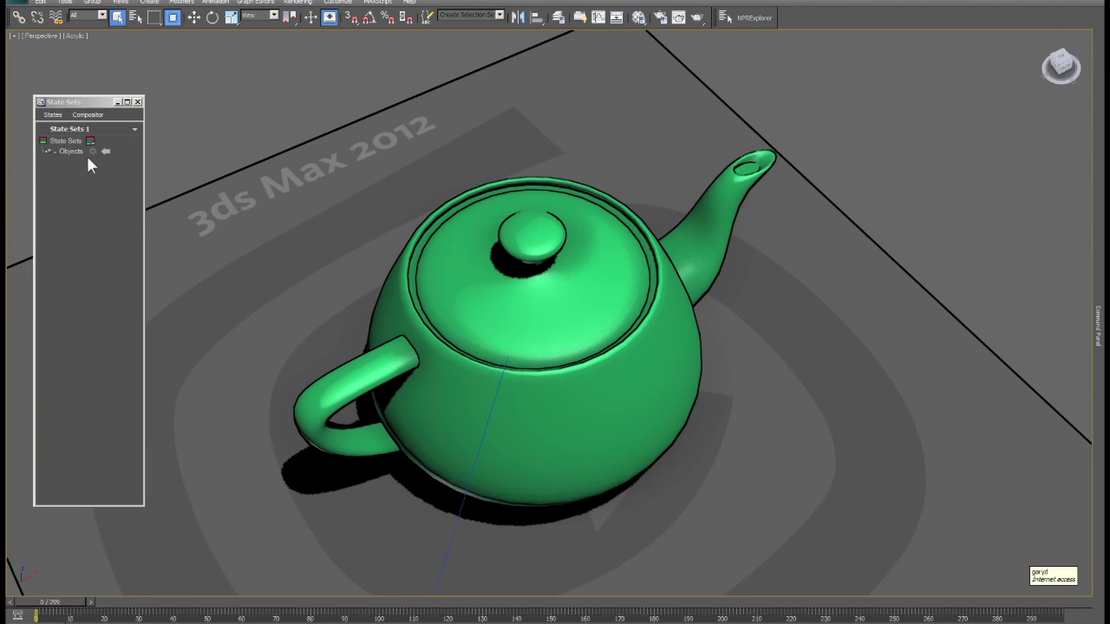
pyautogui.click(90, 141)
# - Rename State01 to 4up and start recording changes into it
pyautogui.click(84, 152)
pyautogui.click(90, 152)
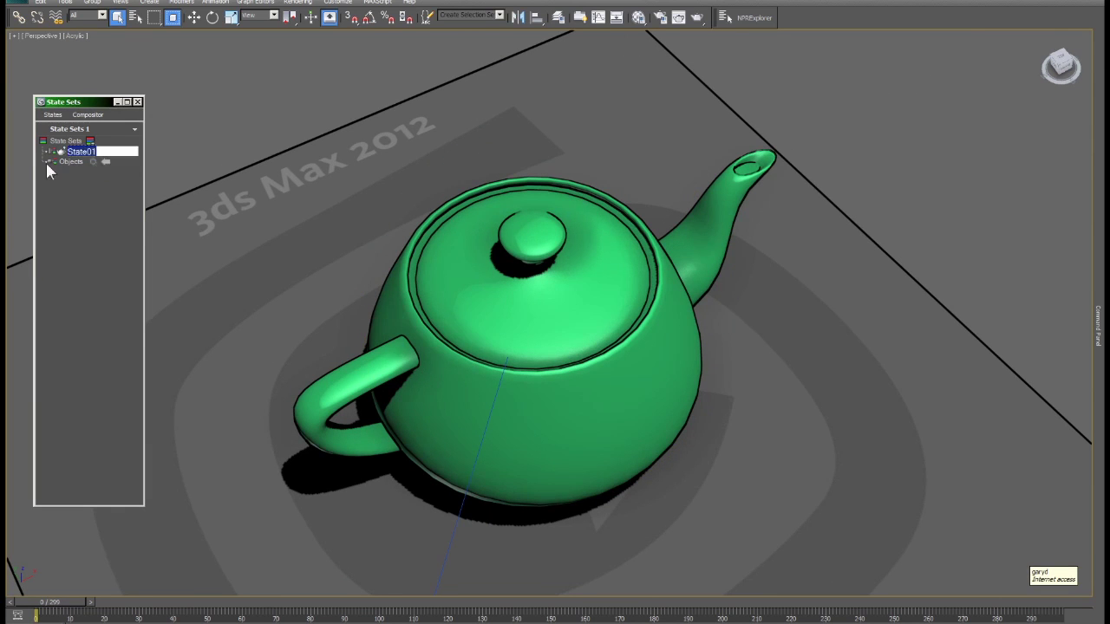
pyautogui.write('4up')
pyautogui.press('Return')
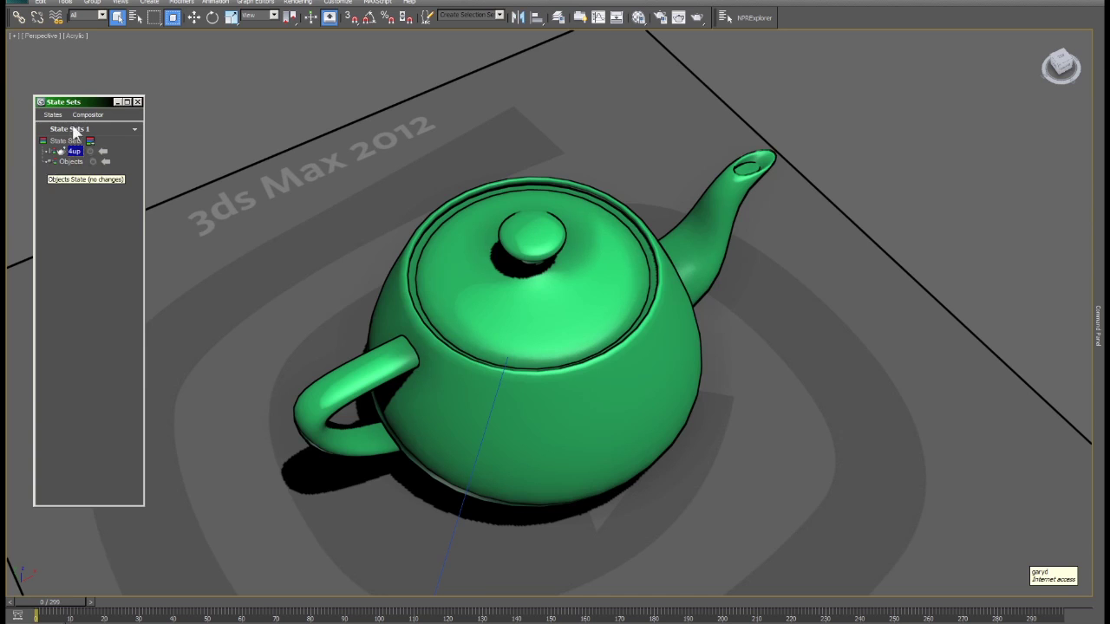
pyautogui.click(90, 153)
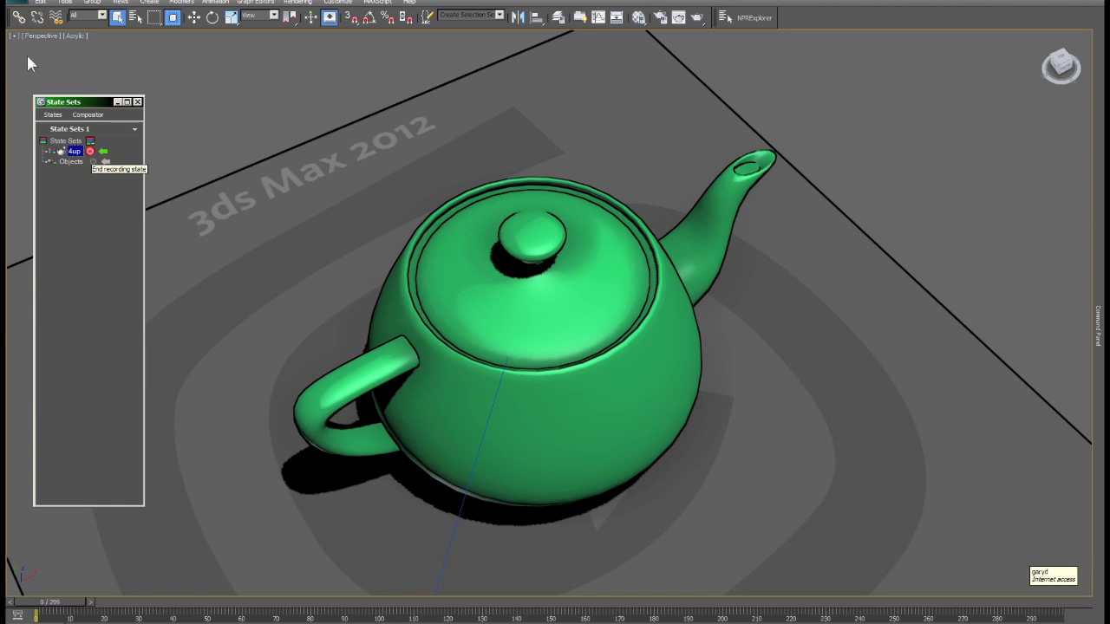
# - Choose the four-pane viewport layout in Viewport Configuration
pyautogui.click(14, 36)
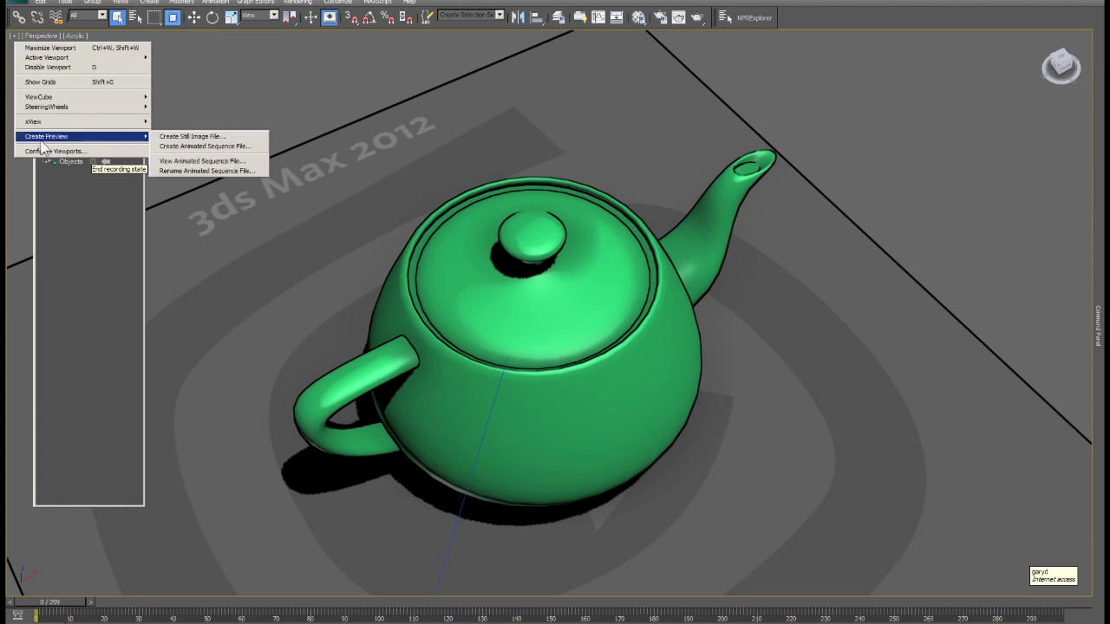
pyautogui.click(53, 149)
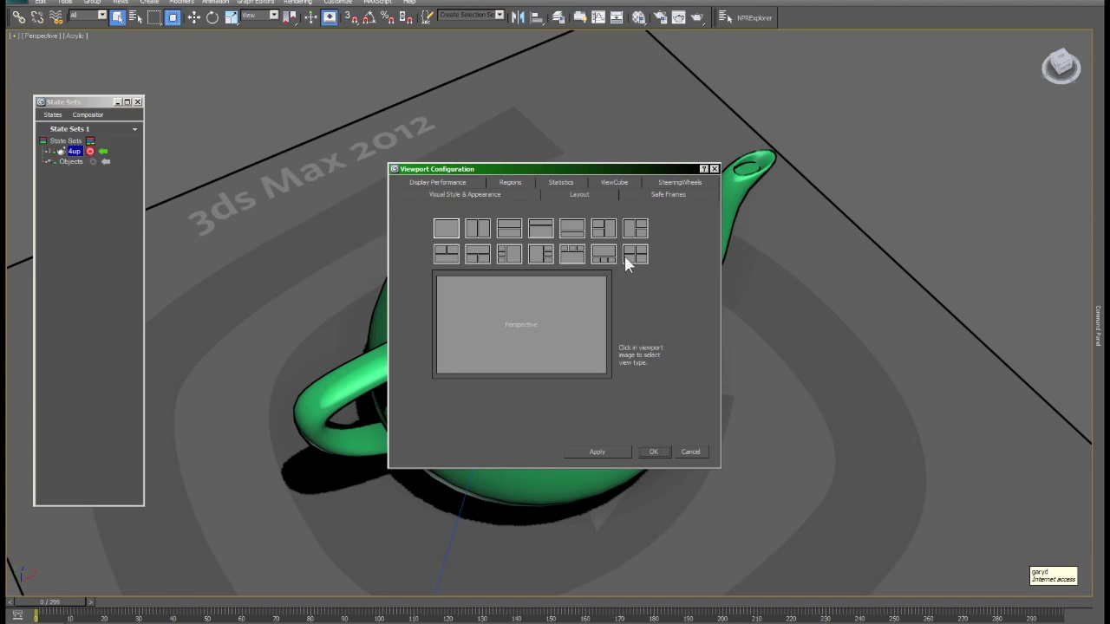
pyautogui.click(633, 254)
# - Assign the panes to Top, Front, Left and Camera01 and apply the layout
pyautogui.click(580, 350)
pyautogui.click(598, 345)
pyautogui.click(577, 306)
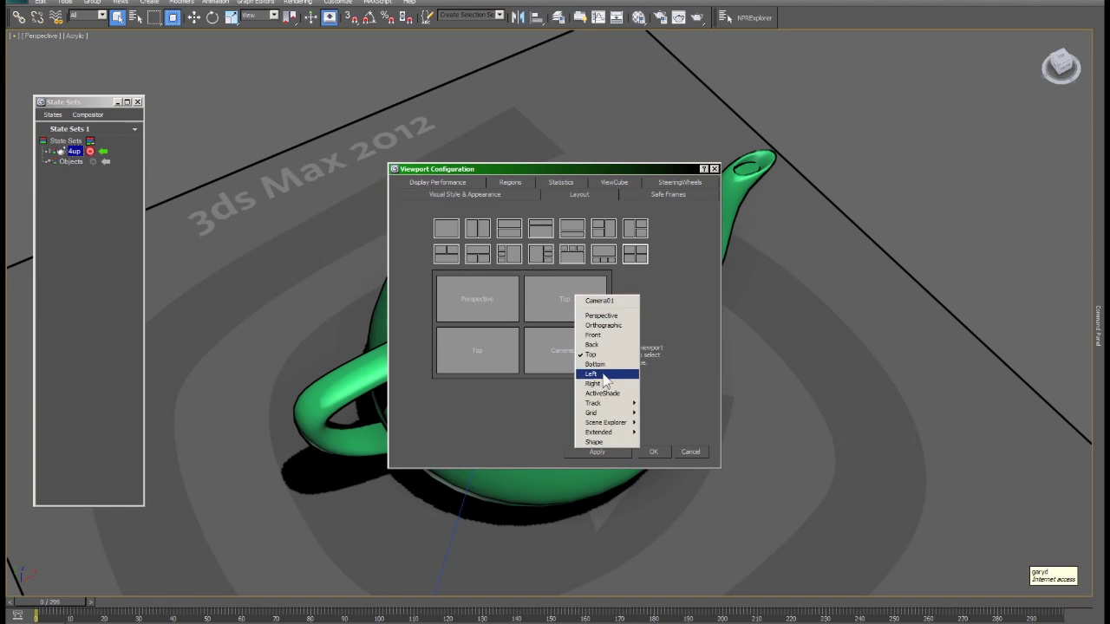
pyautogui.click(594, 334)
pyautogui.click(511, 308)
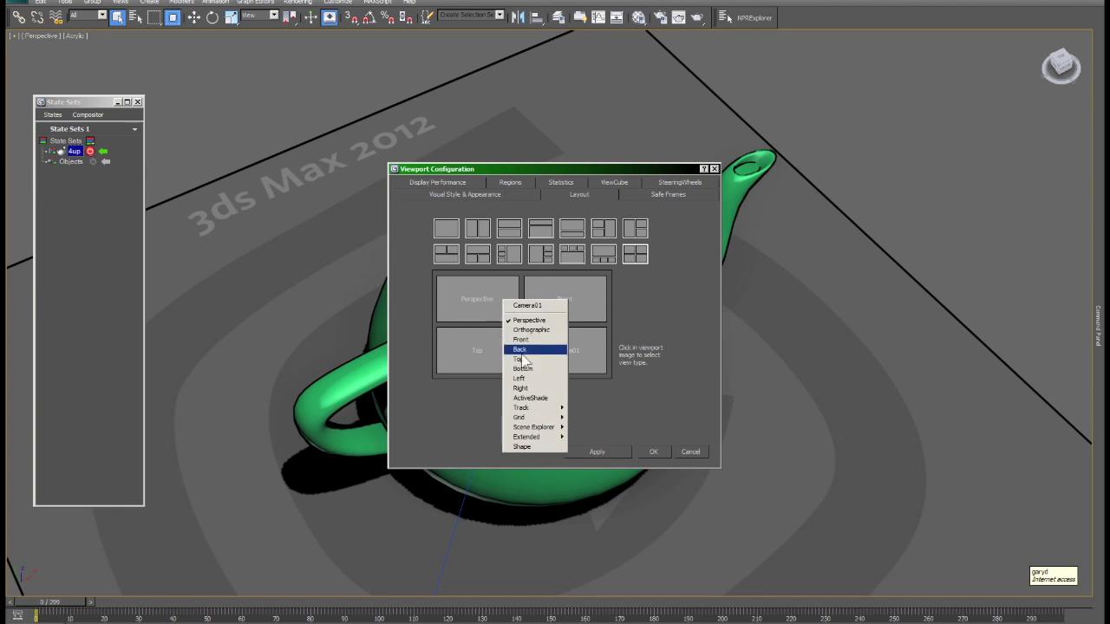
pyautogui.click(524, 360)
pyautogui.click(504, 364)
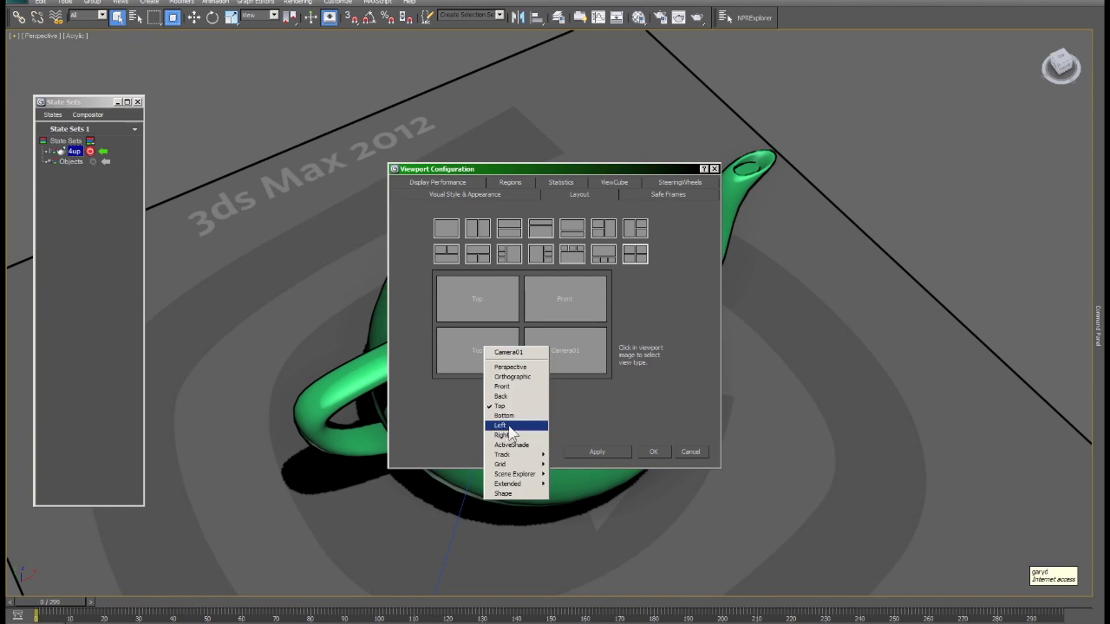
pyautogui.click(501, 425)
pyautogui.click(603, 451)
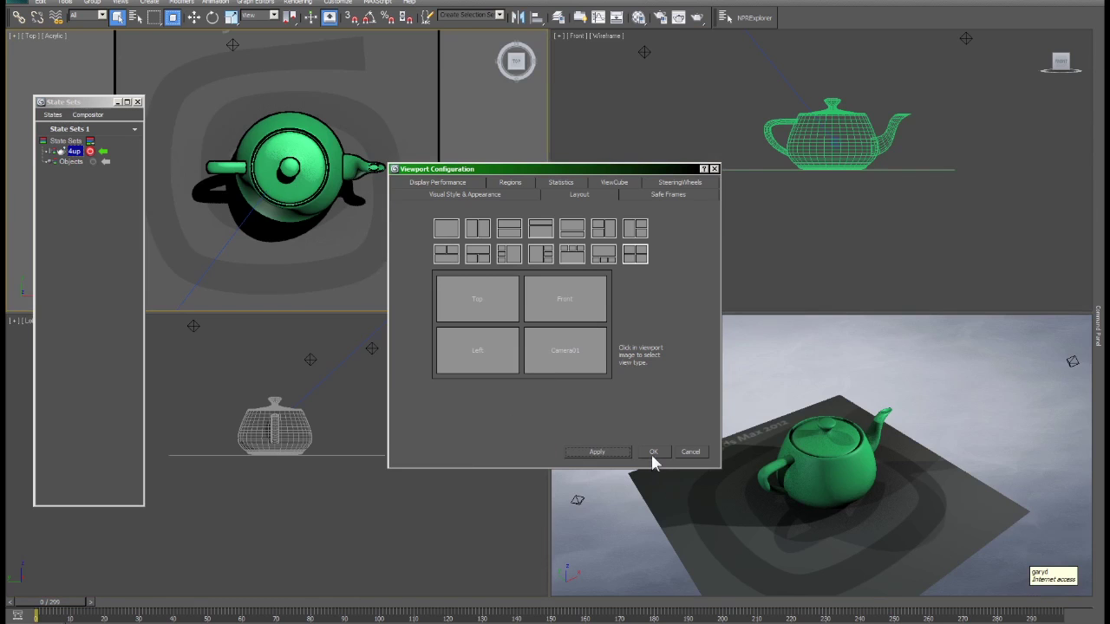
pyautogui.click(654, 452)
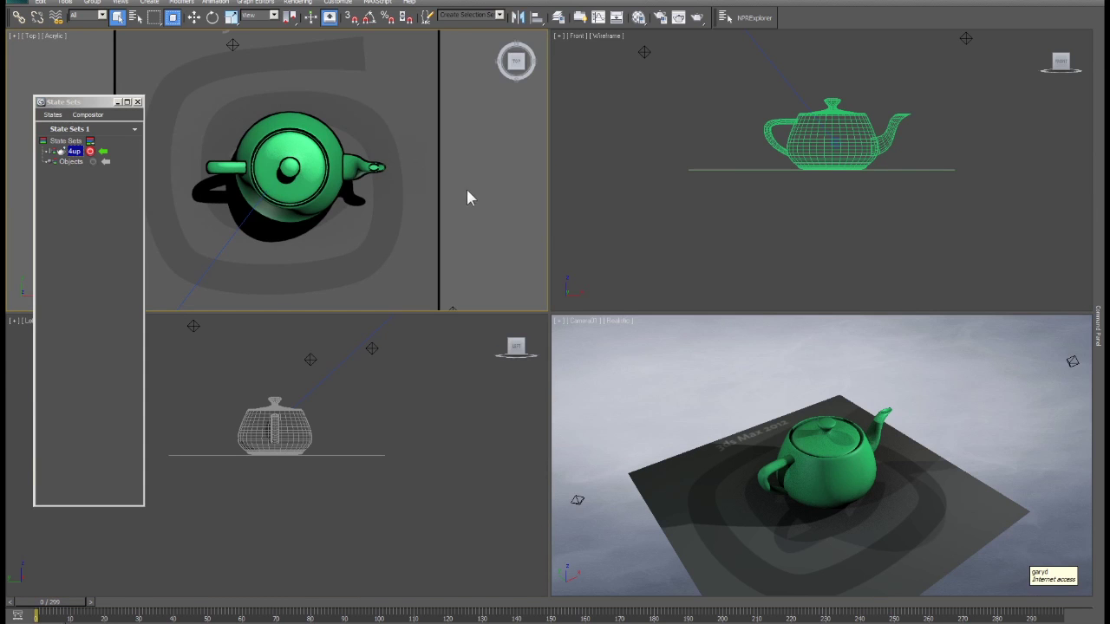
# - Make the Top view wireframe, stop recording 4up, and return to single Perspective
pyautogui.press('F3')
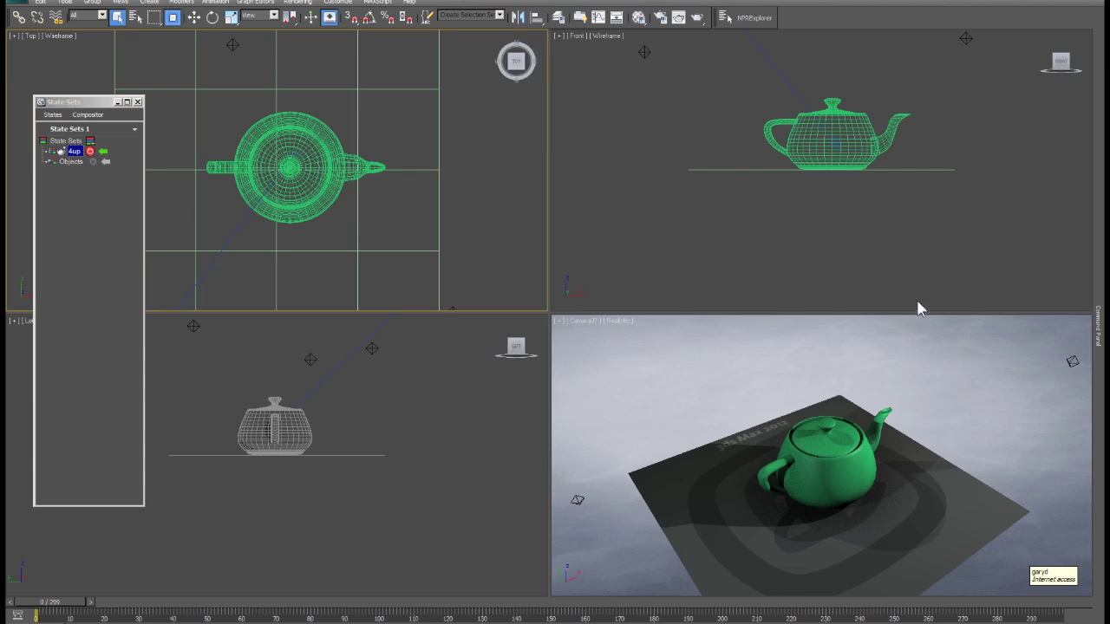
pyautogui.click(90, 152)
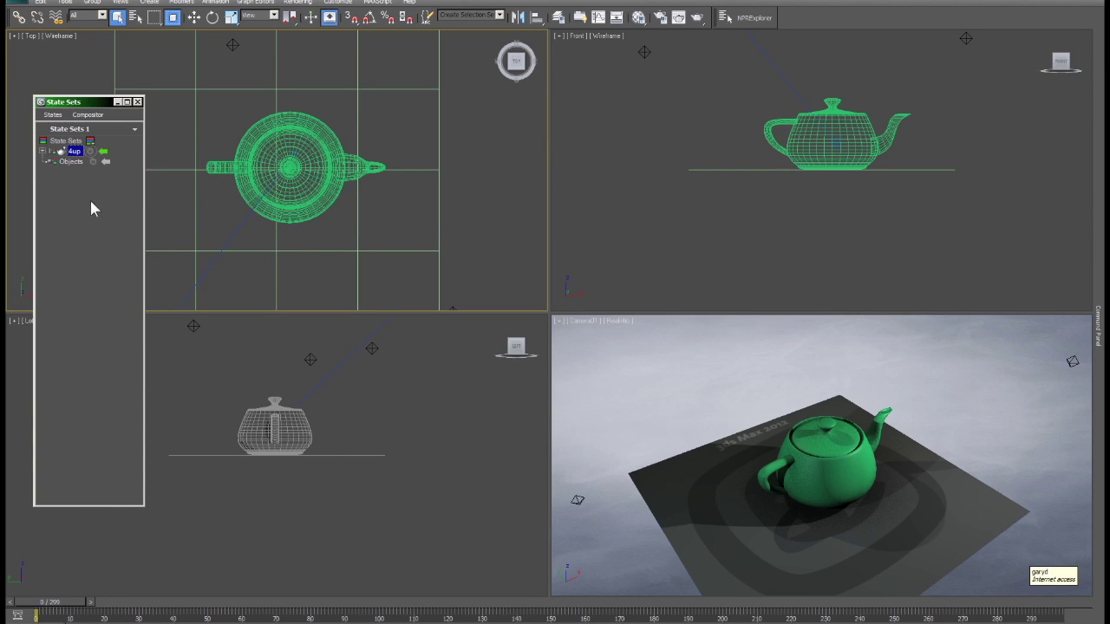
pyautogui.click(102, 154)
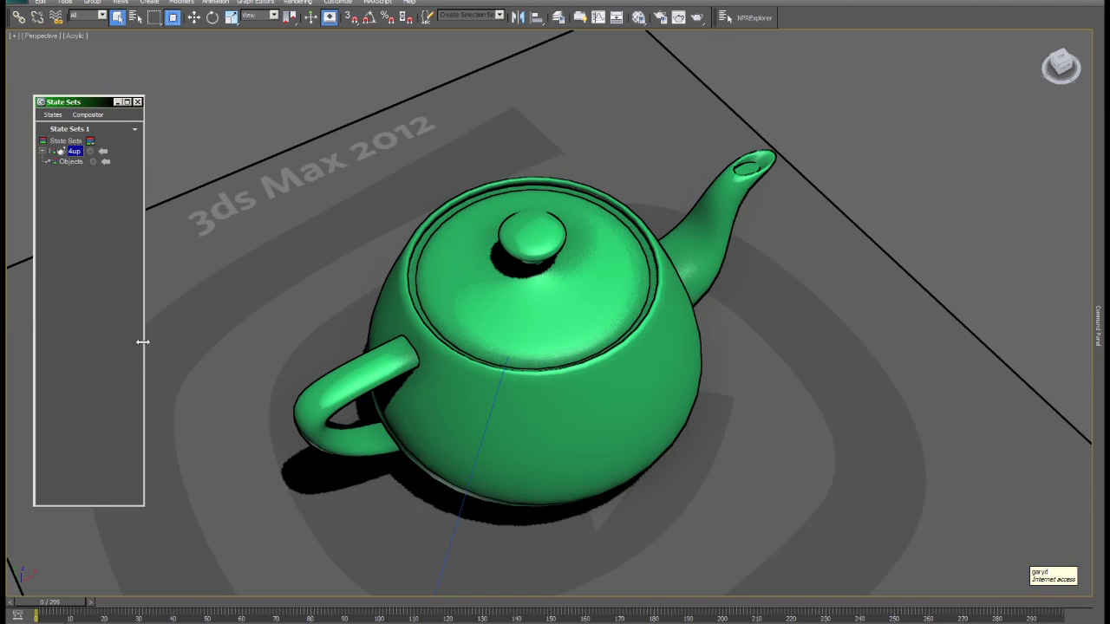
# - Add a new state named anim and start recording into it
pyautogui.click(90, 142)
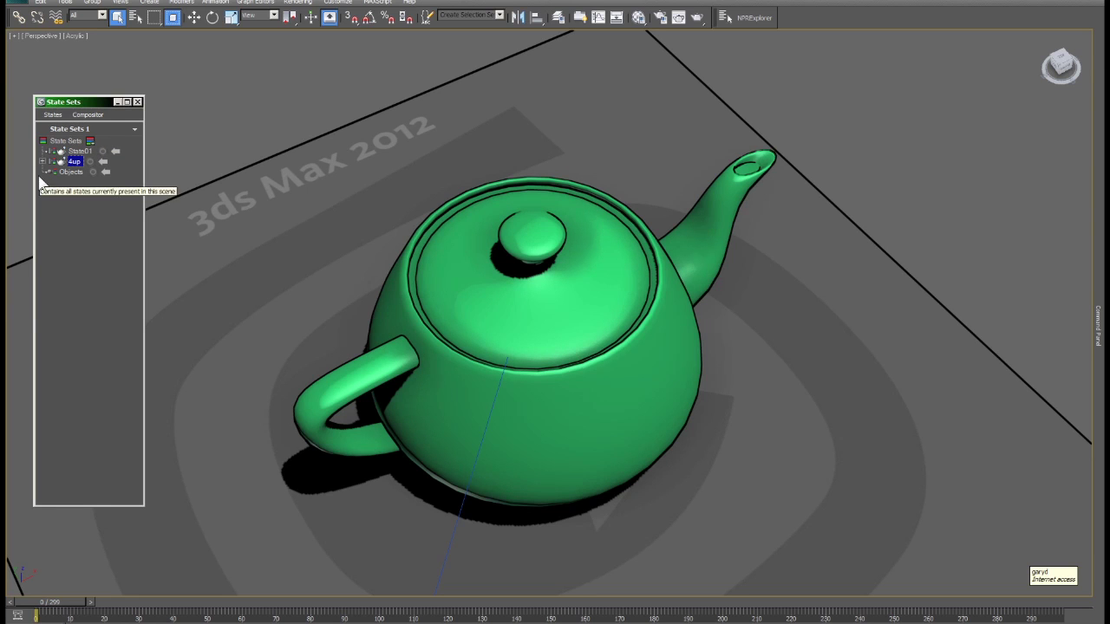
pyautogui.click(90, 152)
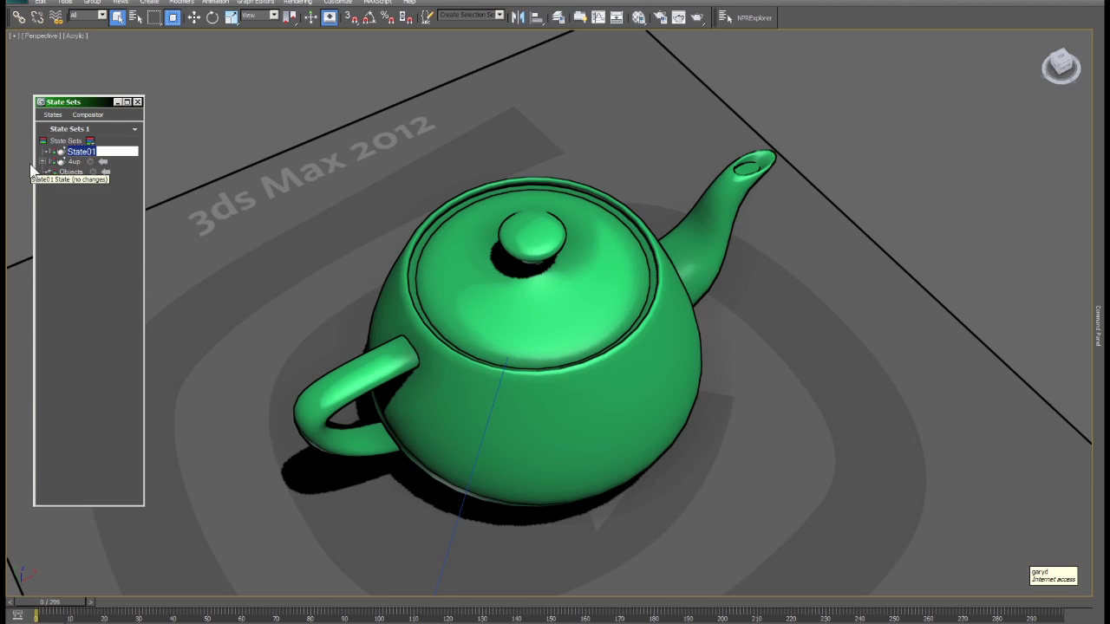
pyautogui.write('anim')
pyautogui.press('Return')
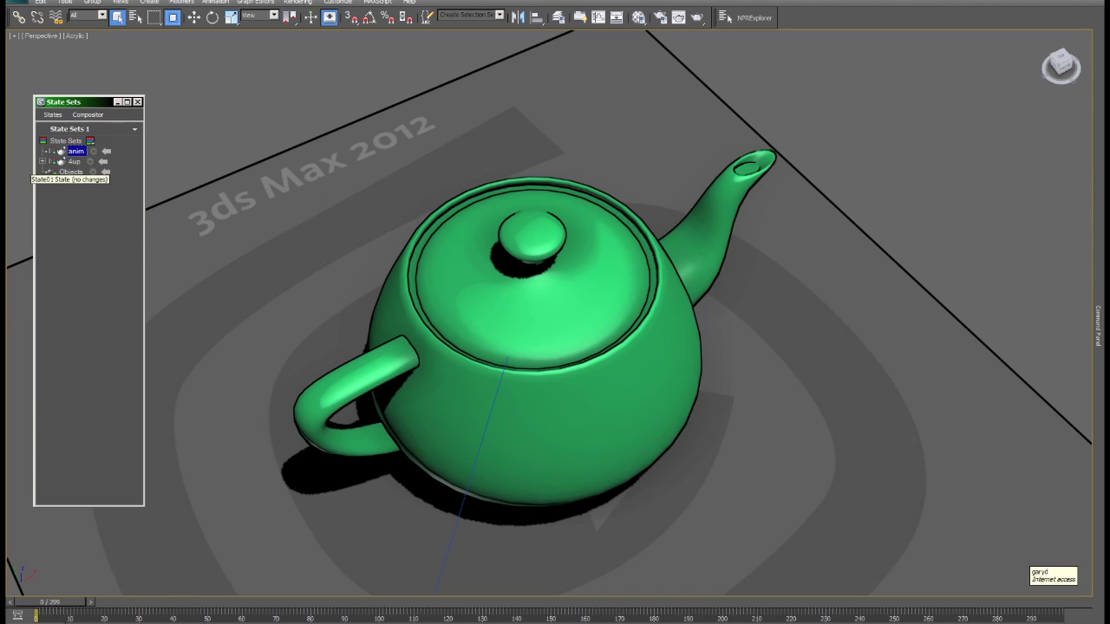
pyautogui.click(93, 151)
# - Choose the three-over-one viewport layout with Camera01 in the large pane
pyautogui.click(14, 35)
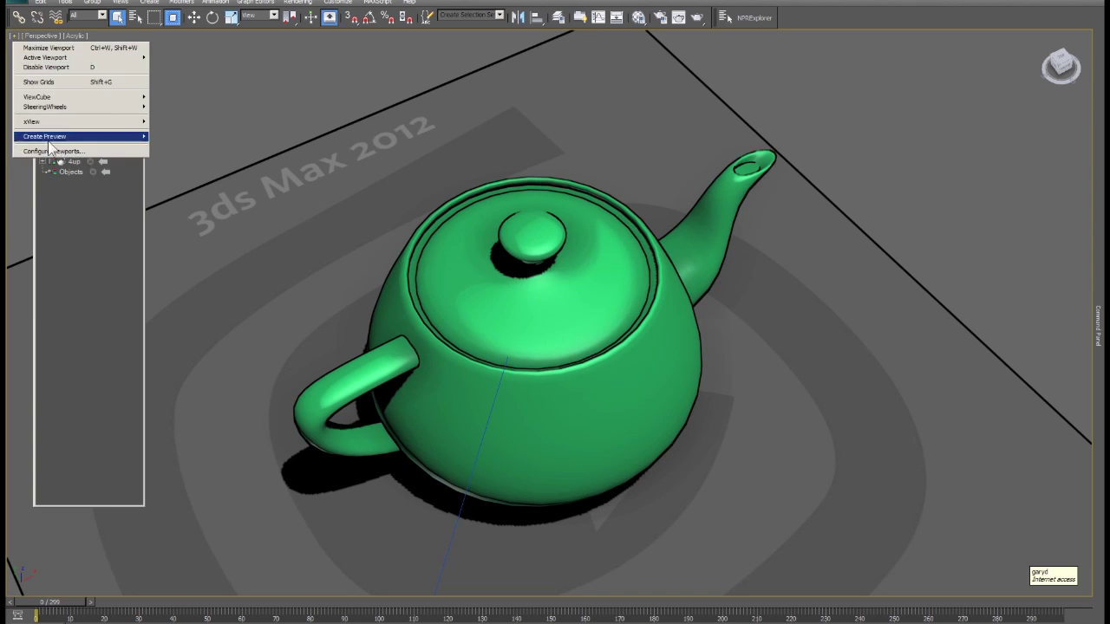
pyautogui.click(49, 151)
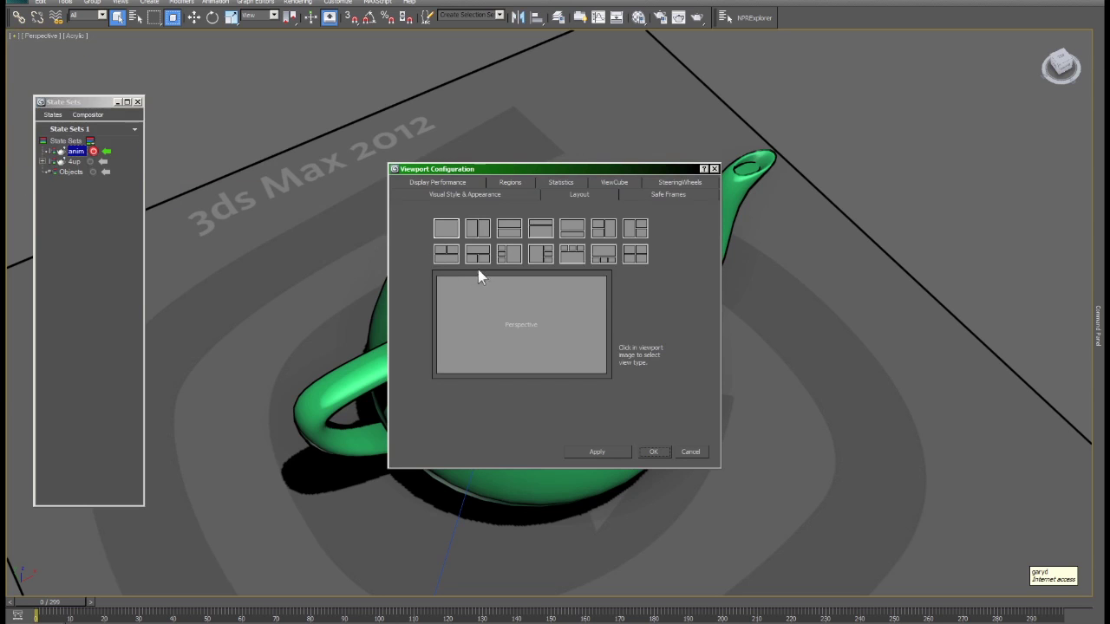
pyautogui.click(573, 253)
pyautogui.click(538, 341)
pyautogui.click(544, 345)
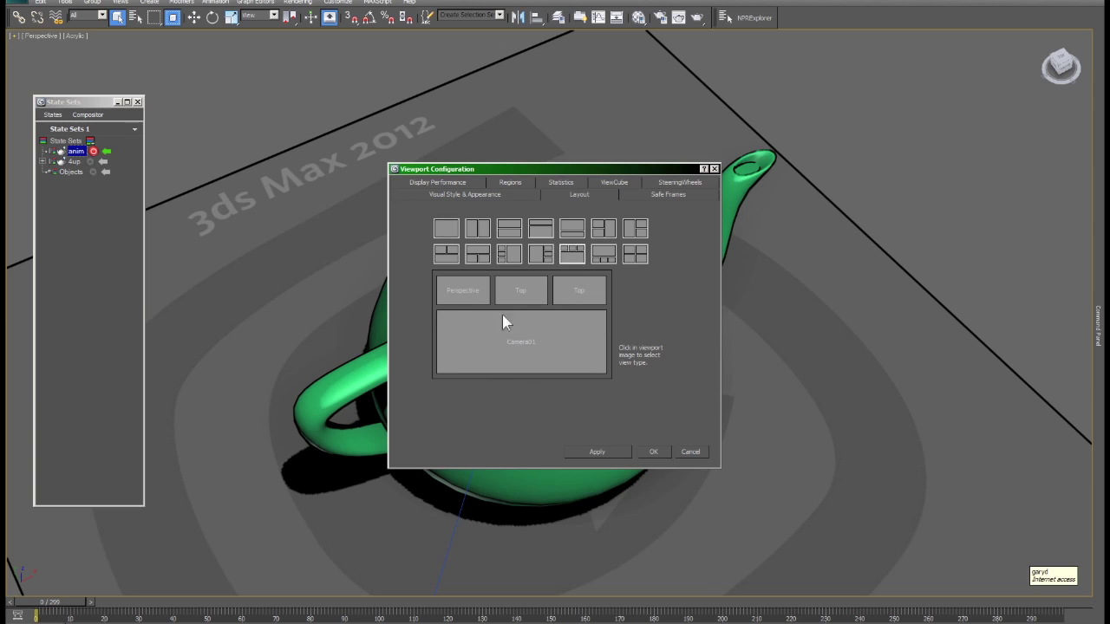
# - Set the three small panes to Top, Front and Left and apply the layout
pyautogui.click(468, 293)
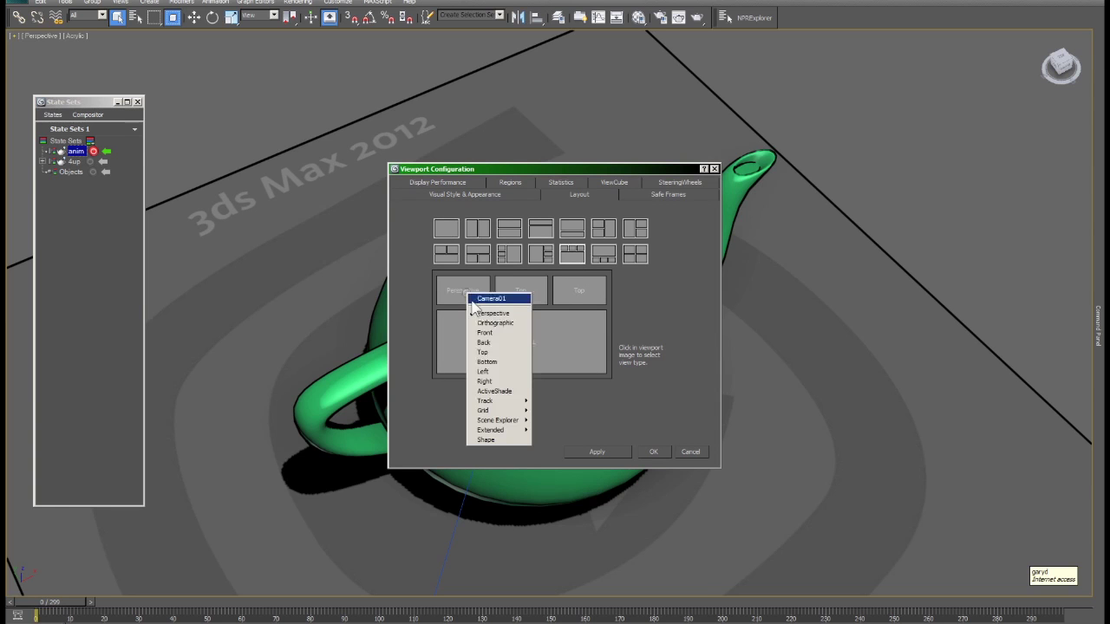
pyautogui.click(492, 352)
pyautogui.click(523, 291)
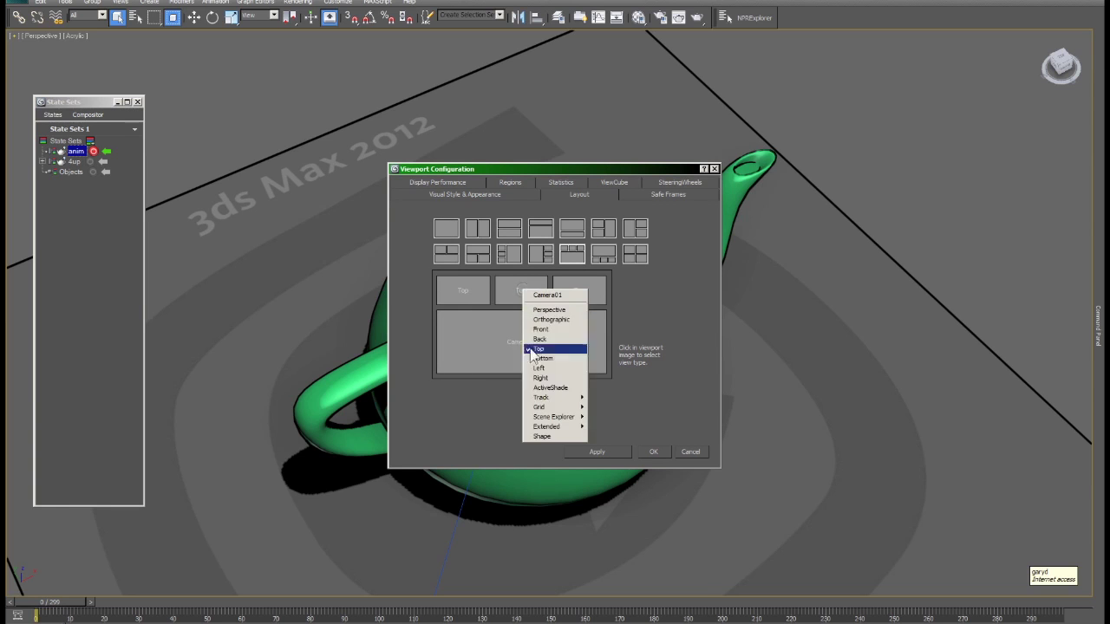
pyautogui.click(542, 330)
pyautogui.click(579, 291)
pyautogui.click(597, 378)
pyautogui.click(624, 452)
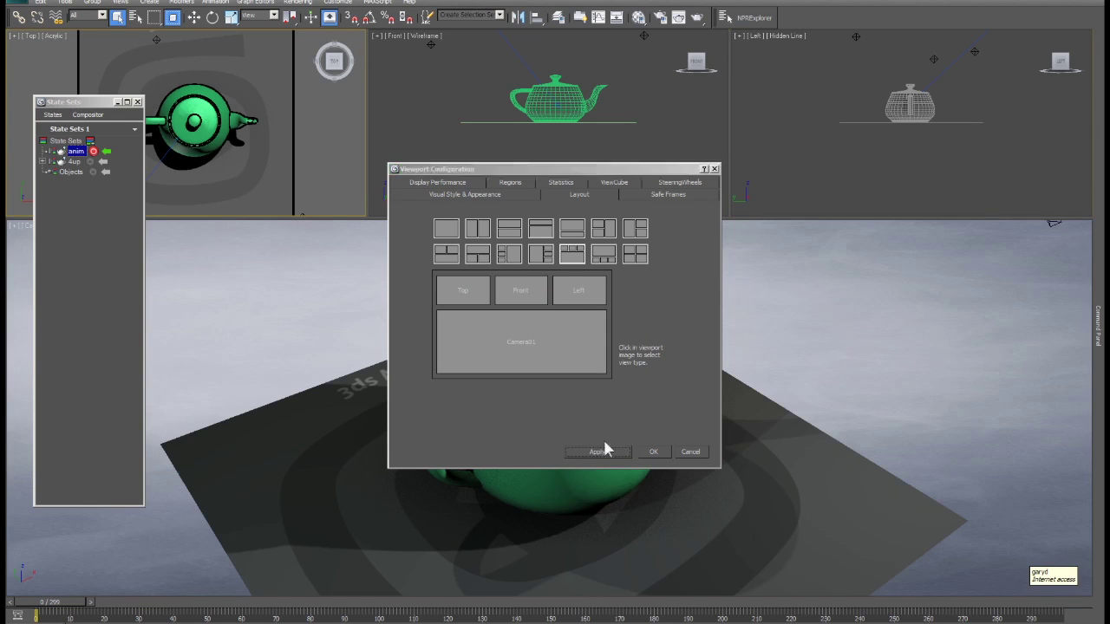
pyautogui.click(653, 451)
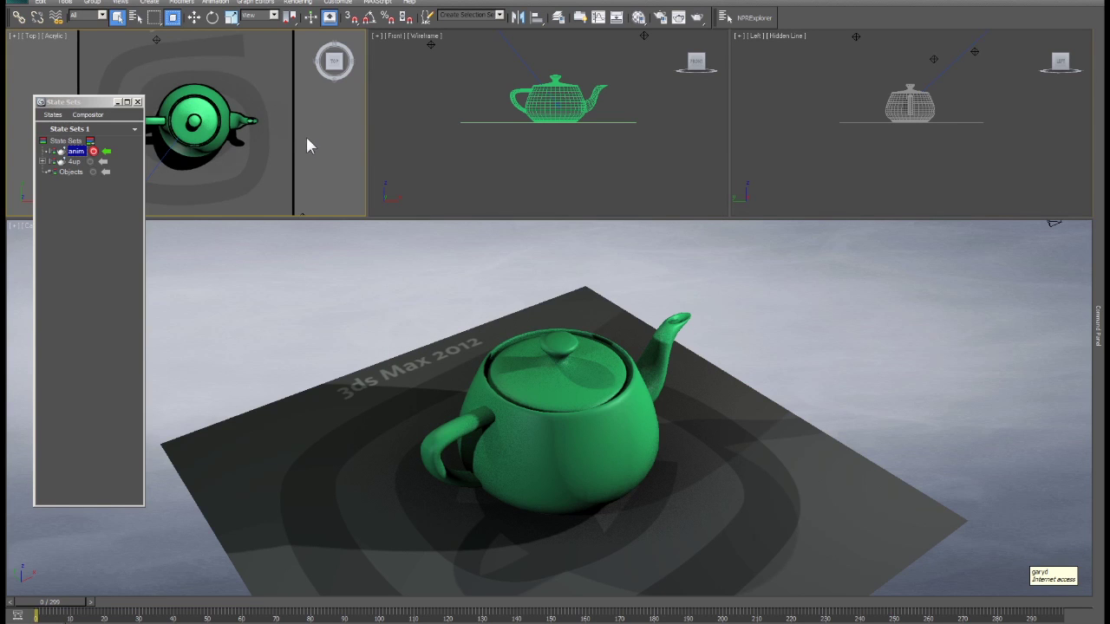
# - Shade Top as wireframe, Front as Hidden Line and Left as Realistic
pyautogui.press('F3')
pyautogui.click(785, 178)
pyautogui.click(568, 169)
pyautogui.hotkey('ctrl', 'p')
pyautogui.moveTo(550, 183); pyautogui.dragTo(554, 192)
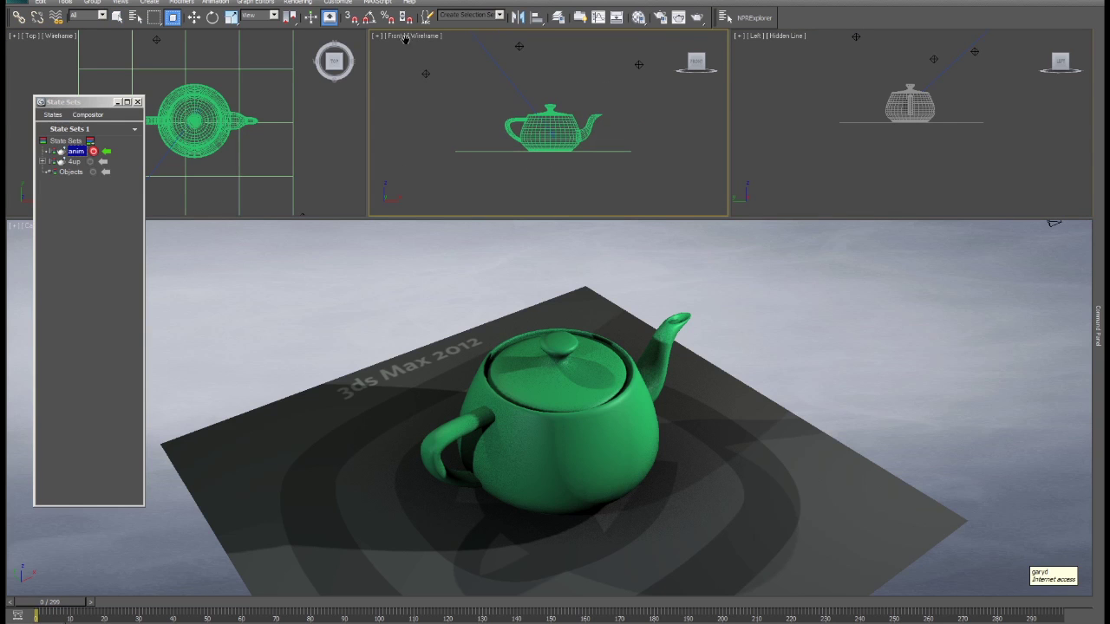
pyautogui.click(413, 35)
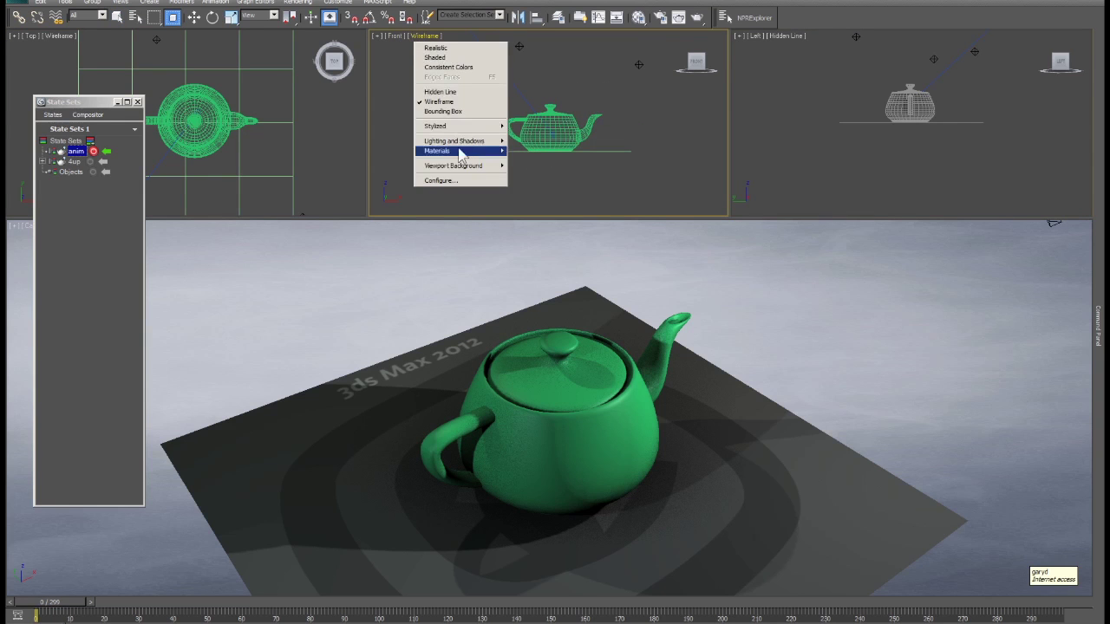
pyautogui.click(451, 94)
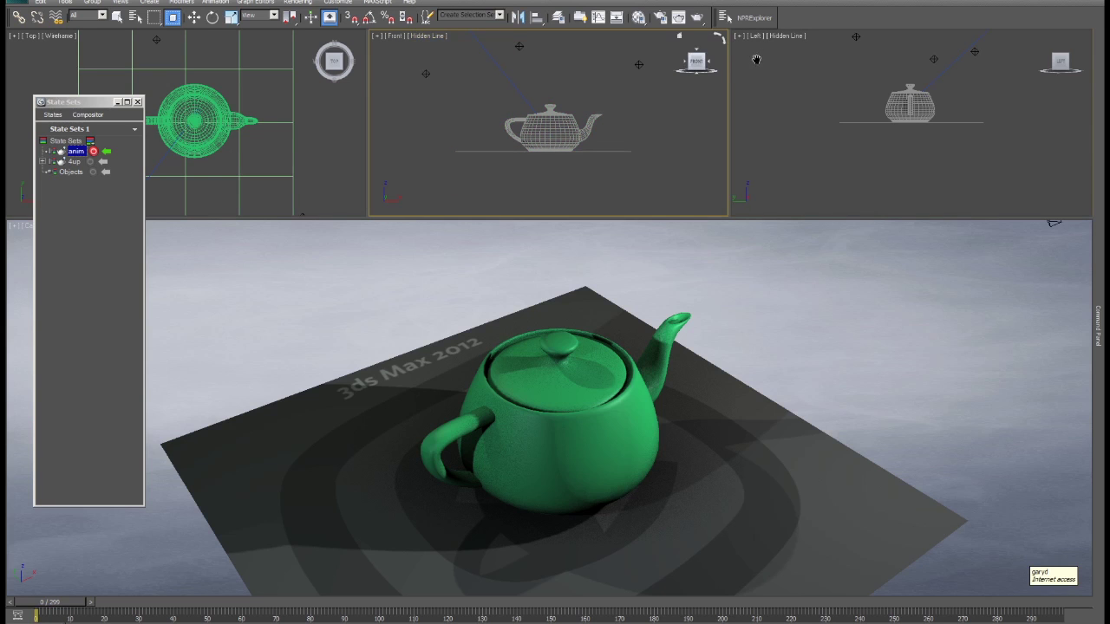
pyautogui.click(789, 42)
pyautogui.click(789, 42)
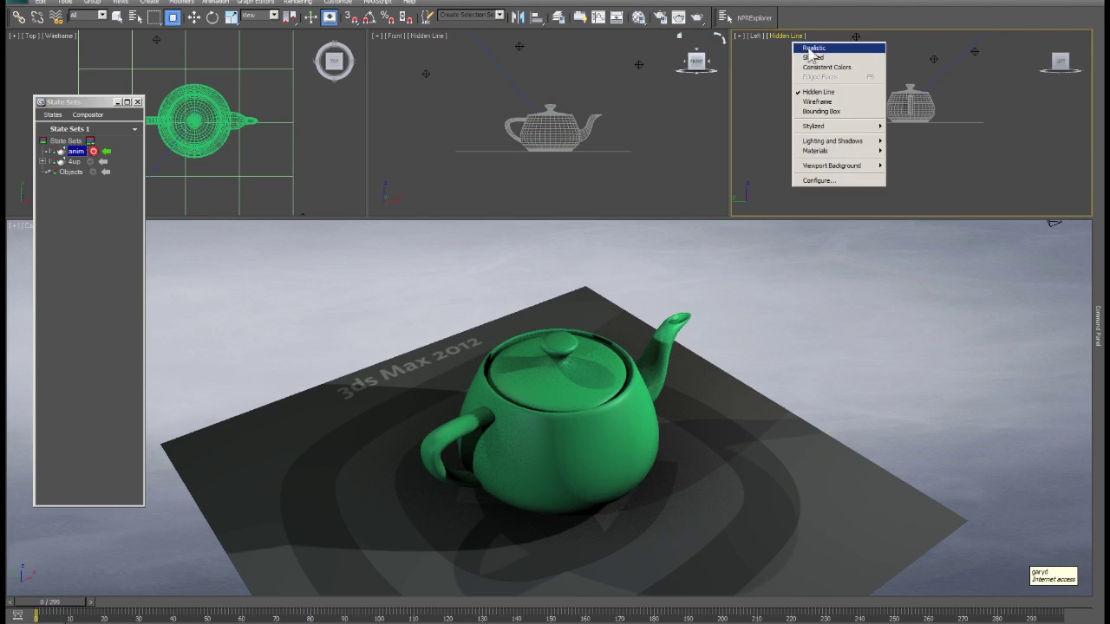
pyautogui.click(808, 52)
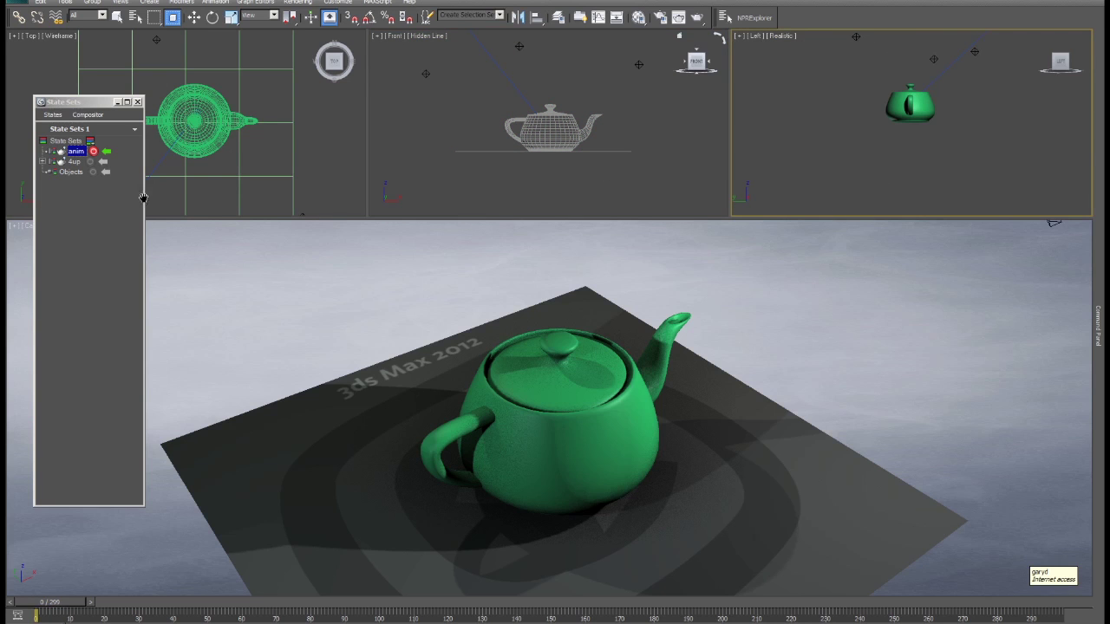
# - Switch between the Objects, 4up and anim states to compare their viewport layouts
pyautogui.click(98, 158)
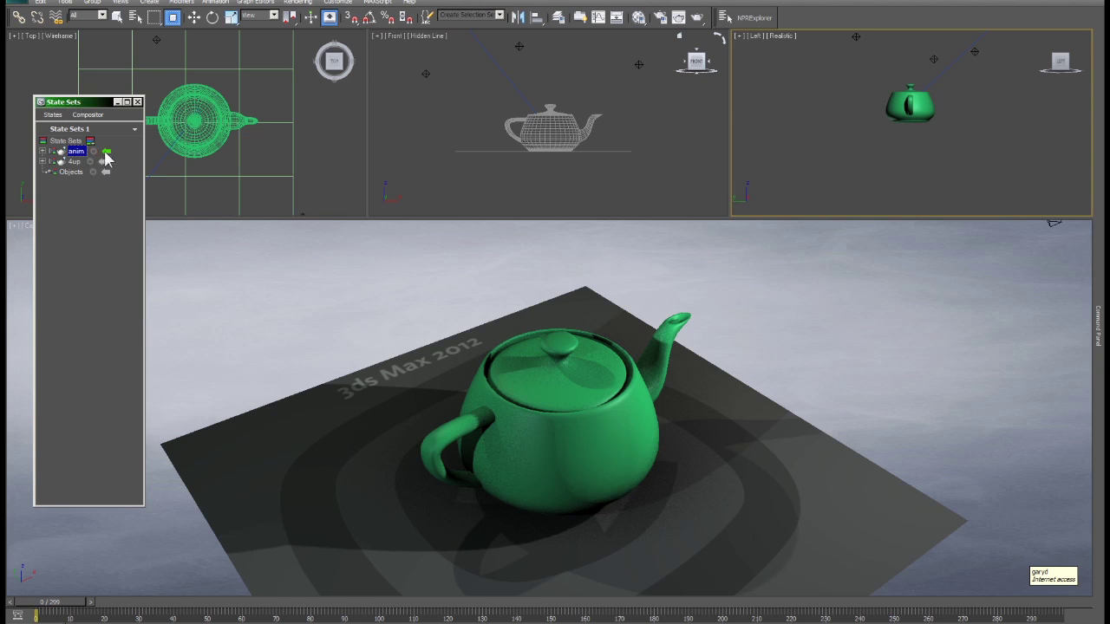
pyautogui.click(105, 170)
pyautogui.click(103, 162)
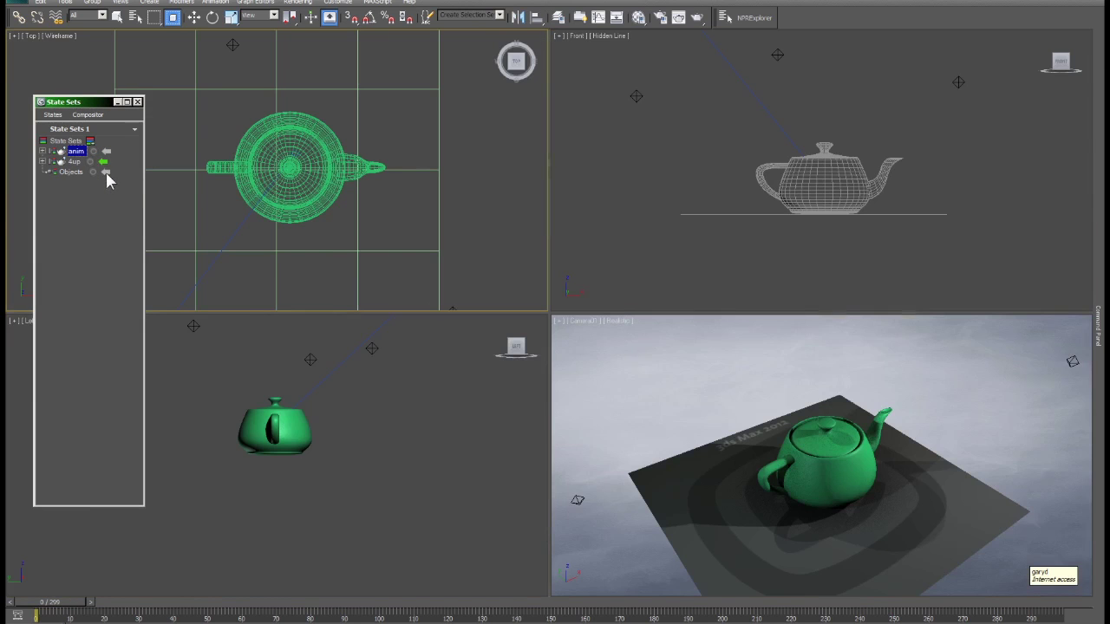
pyautogui.click(104, 163)
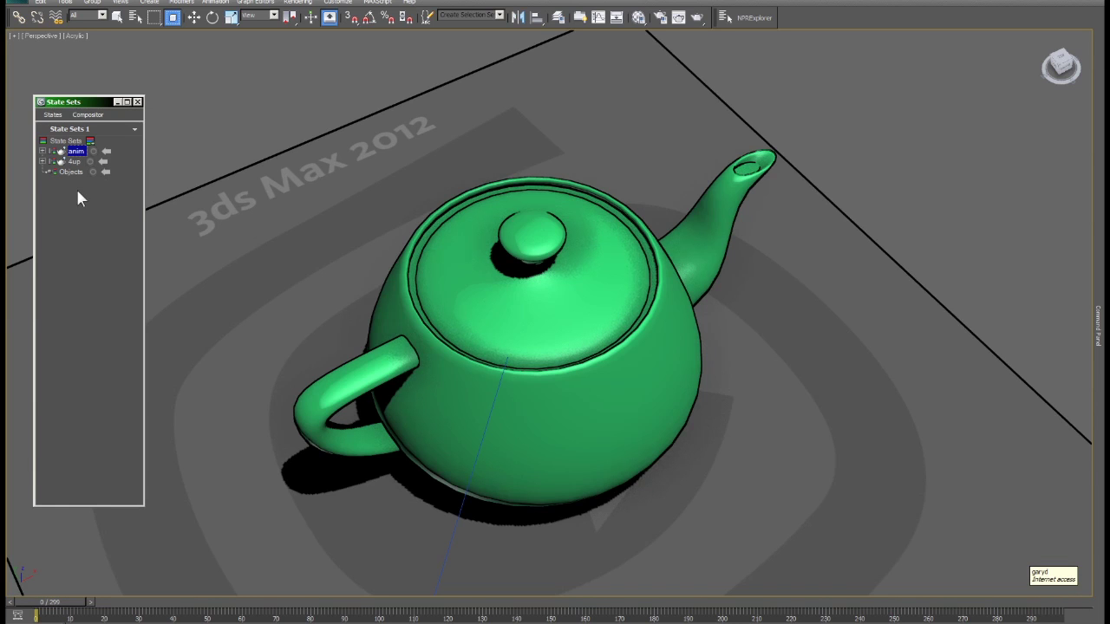
pyautogui.click(105, 163)
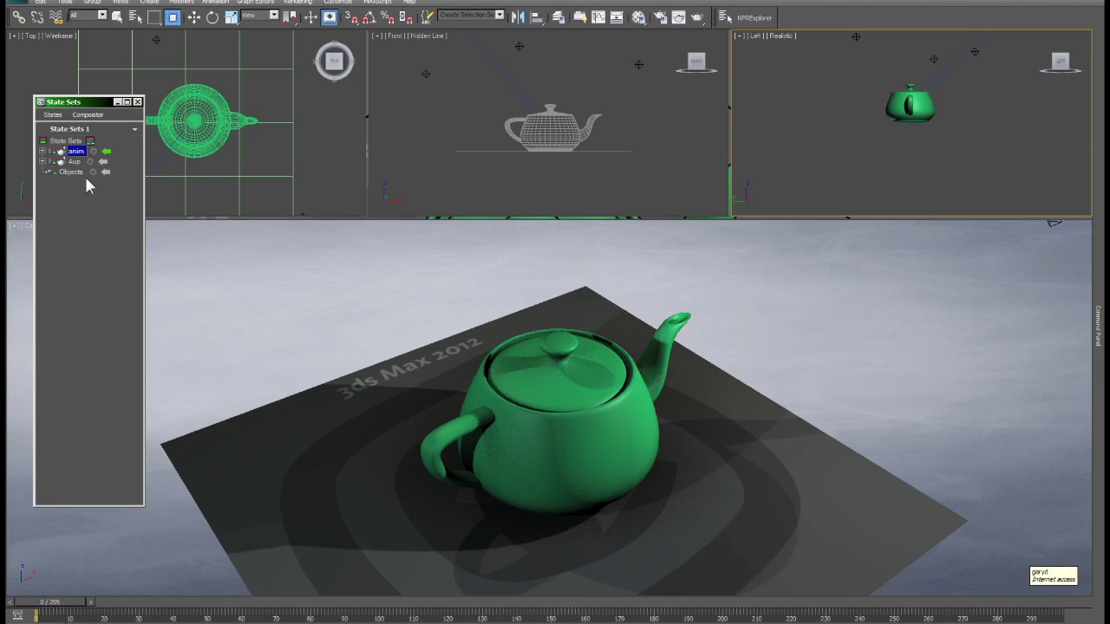
pyautogui.click(104, 162)
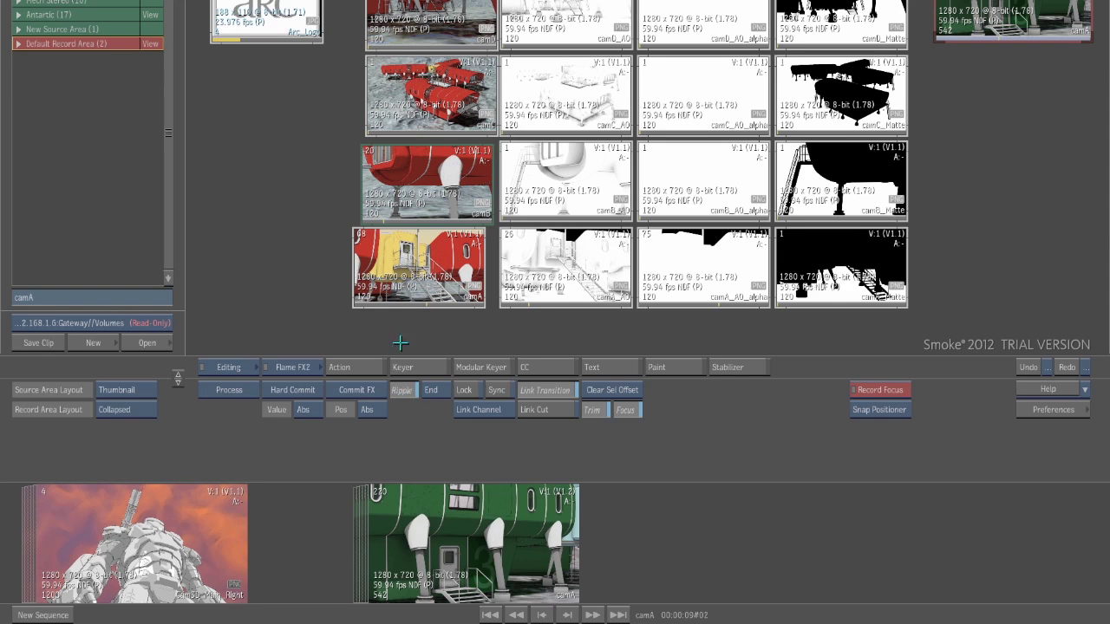
pyautogui.click(414, 288)
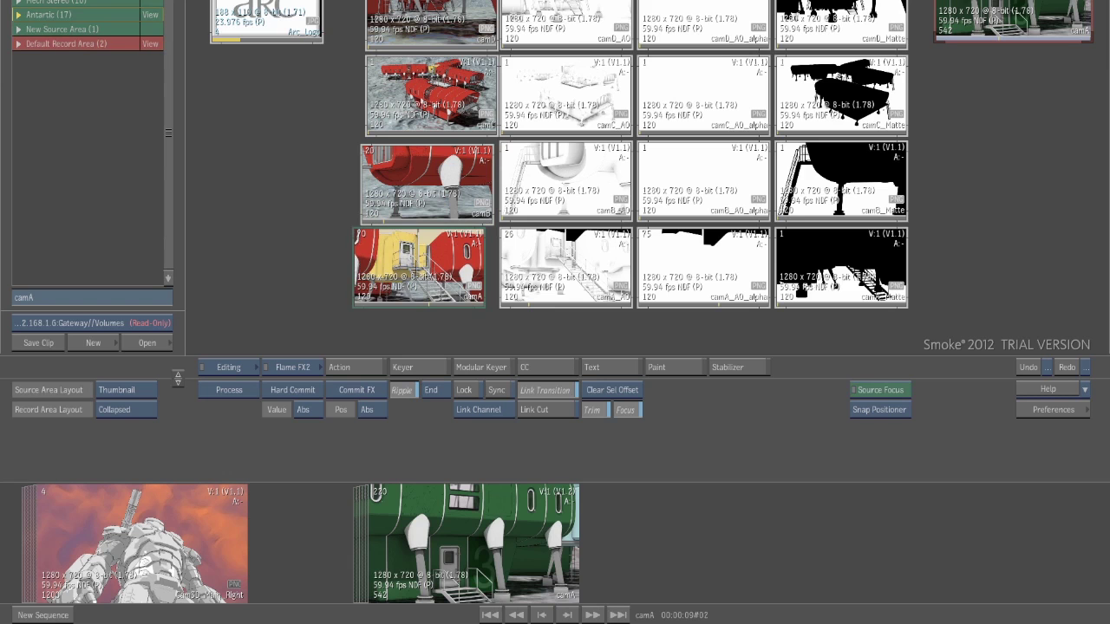
pyautogui.click(260, 43)
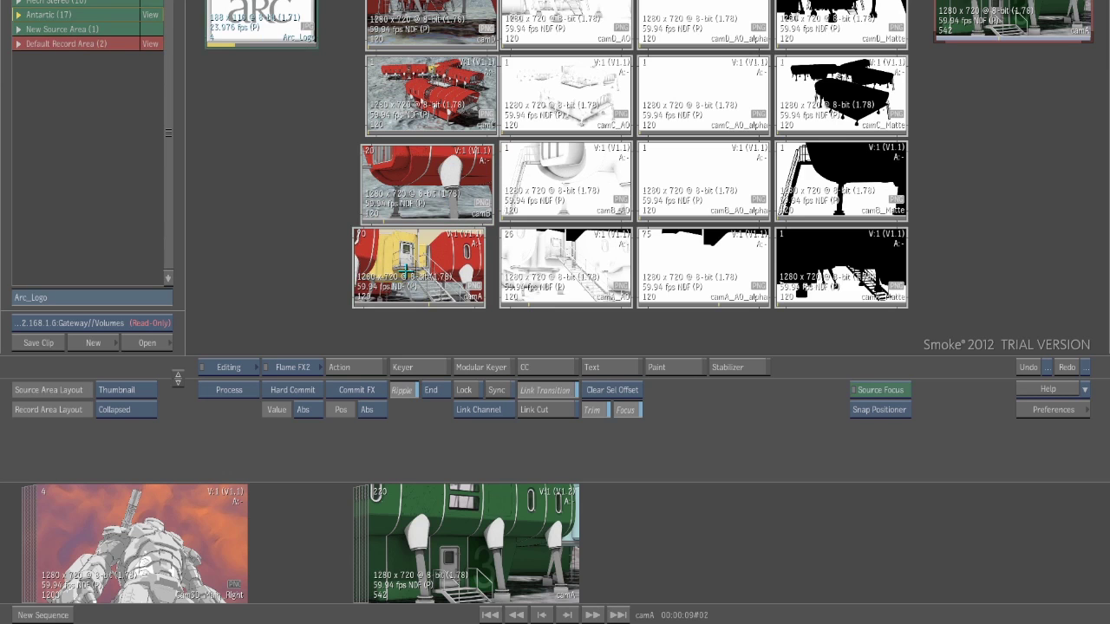
pyautogui.click(431, 279)
pyautogui.moveTo(416, 274); pyautogui.dragTo(418, 261)
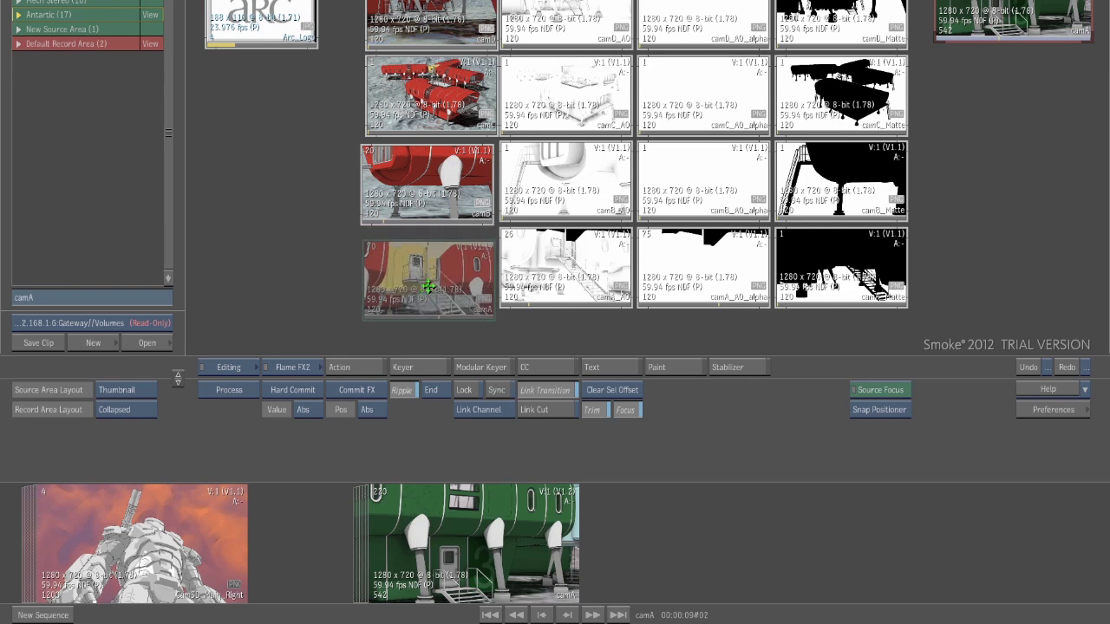
pyautogui.click(419, 194)
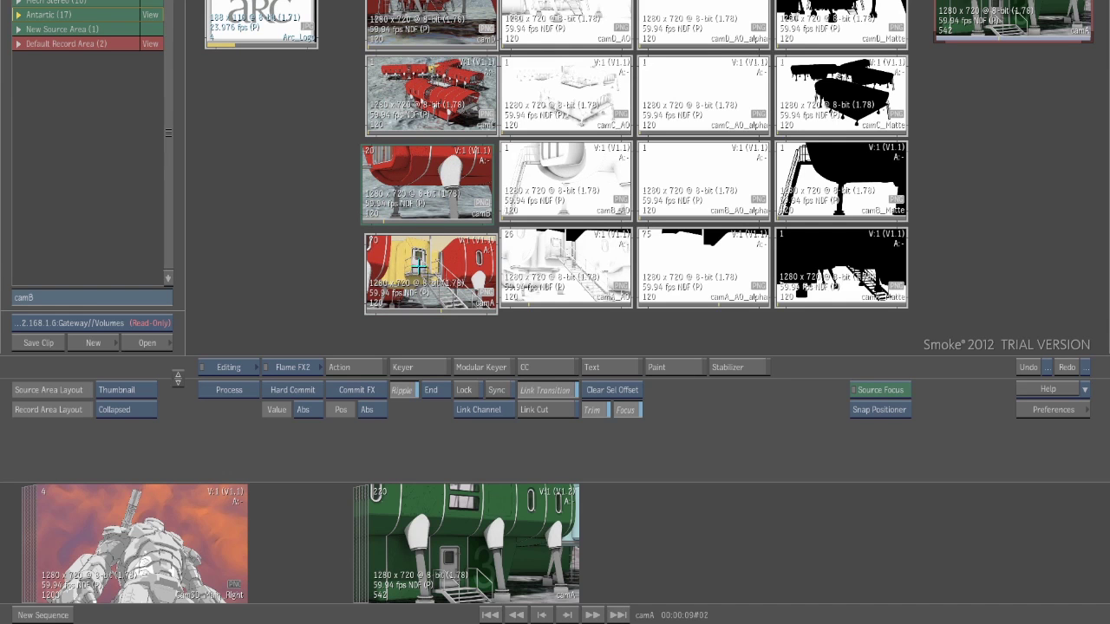
pyautogui.click(562, 282)
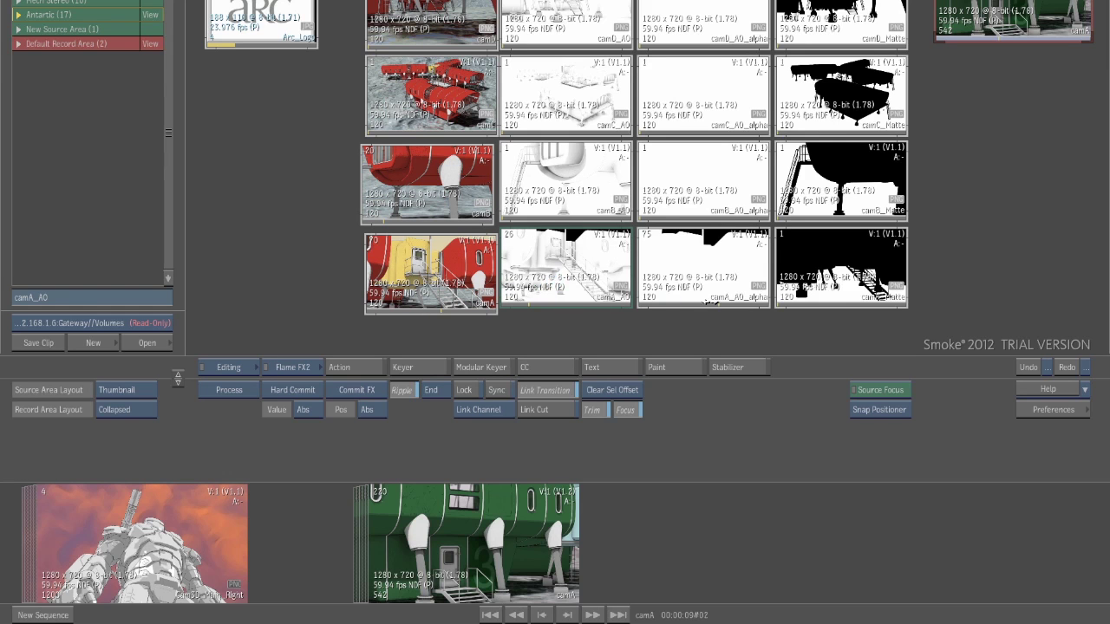
pyautogui.click(728, 304)
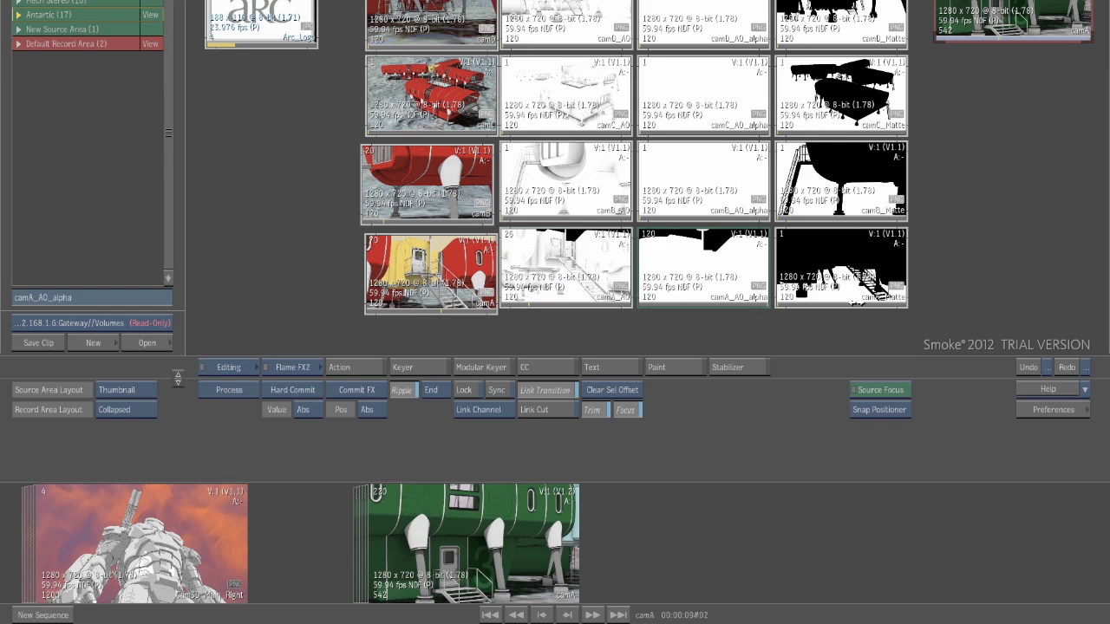
pyautogui.click(871, 299)
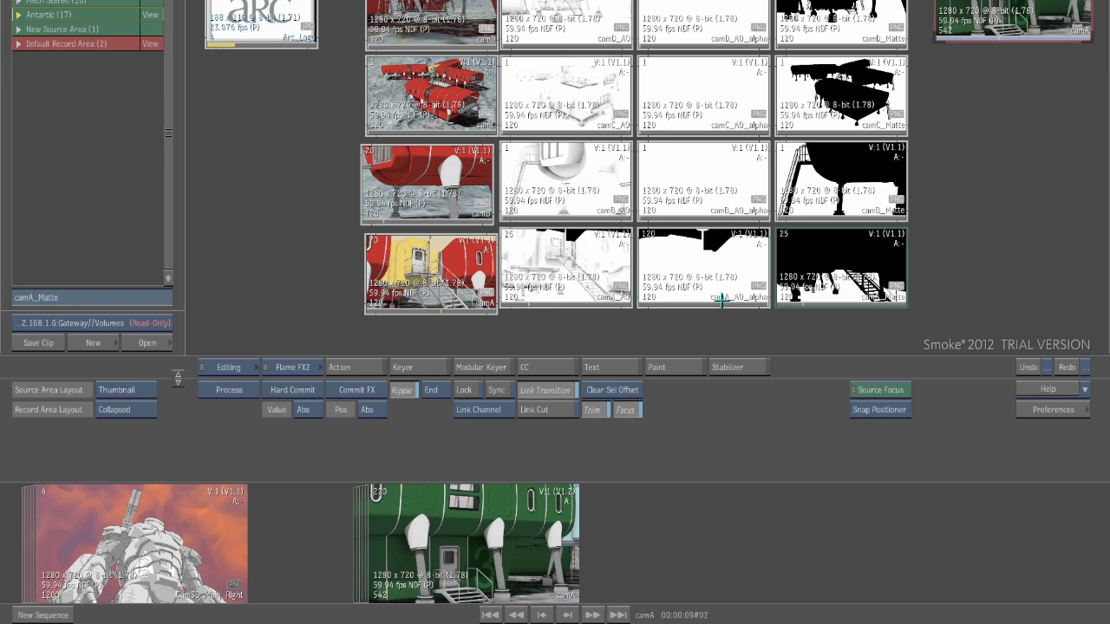
pyautogui.click(434, 288)
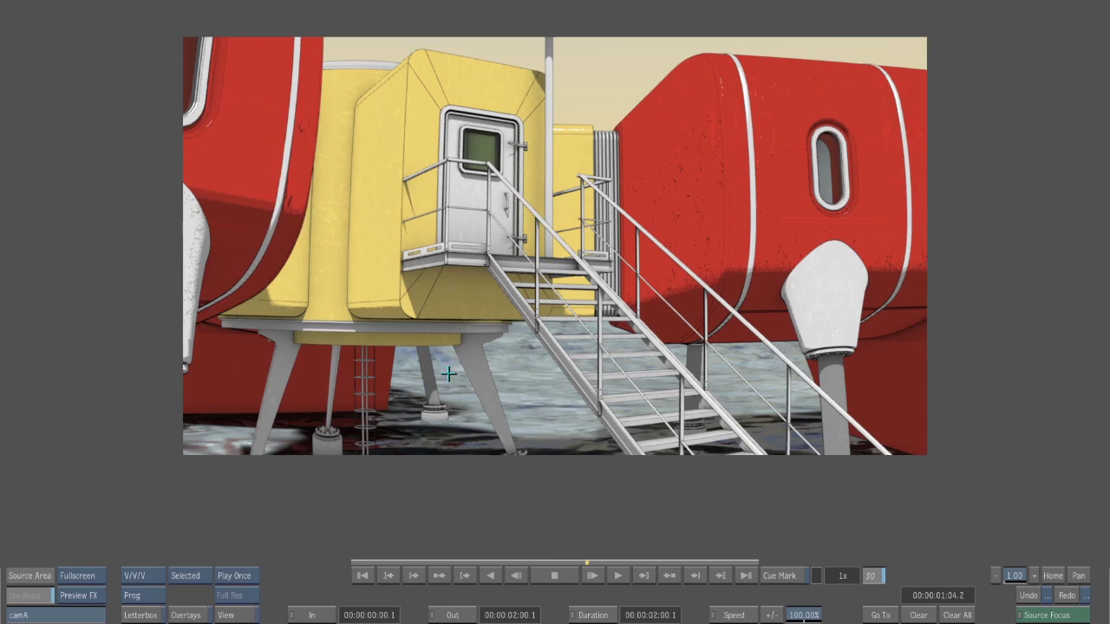
pyautogui.doubleClick(444, 287)
pyautogui.moveTo(510, 436); pyautogui.dragTo(455, 560)
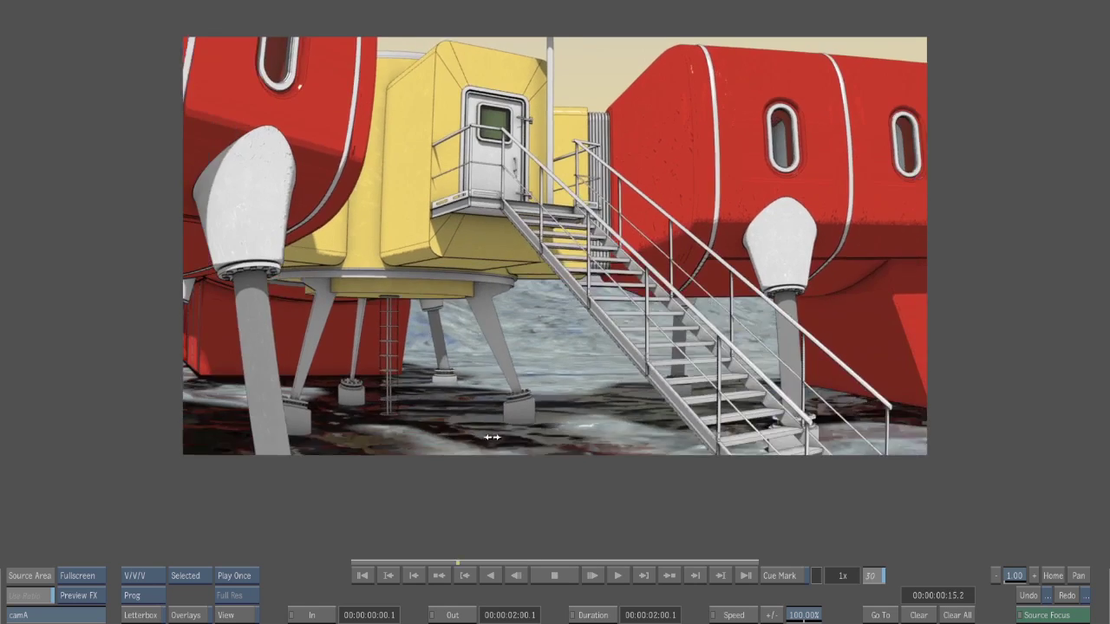
pyautogui.press('Escape')
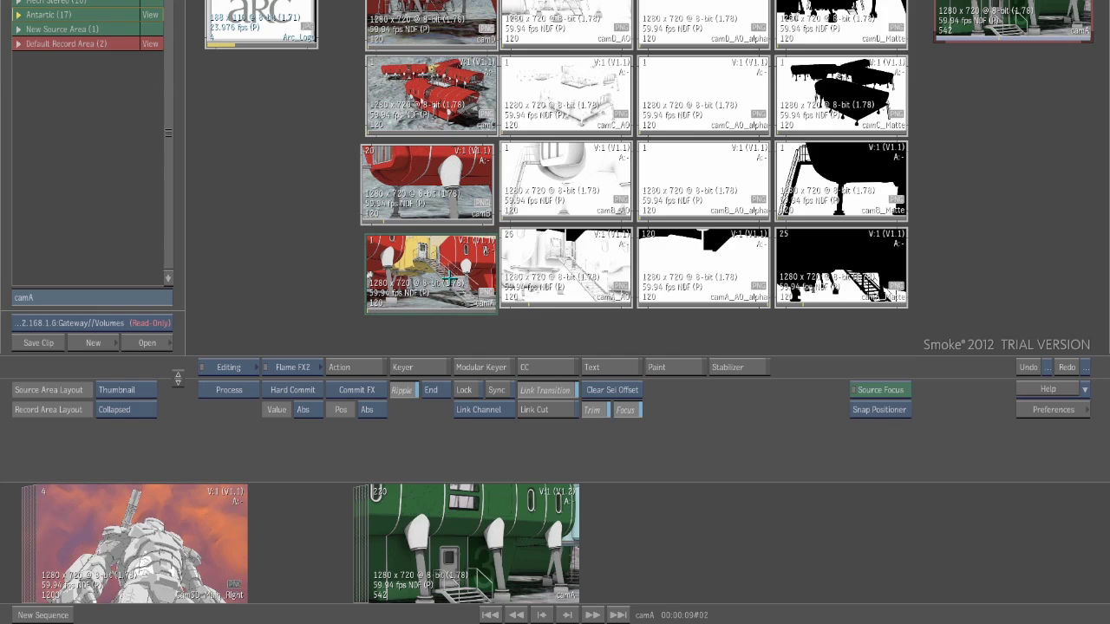
pyautogui.doubleClick(437, 216)
pyautogui.moveTo(487, 455); pyautogui.dragTo(607, 455)
pyautogui.press('Escape')
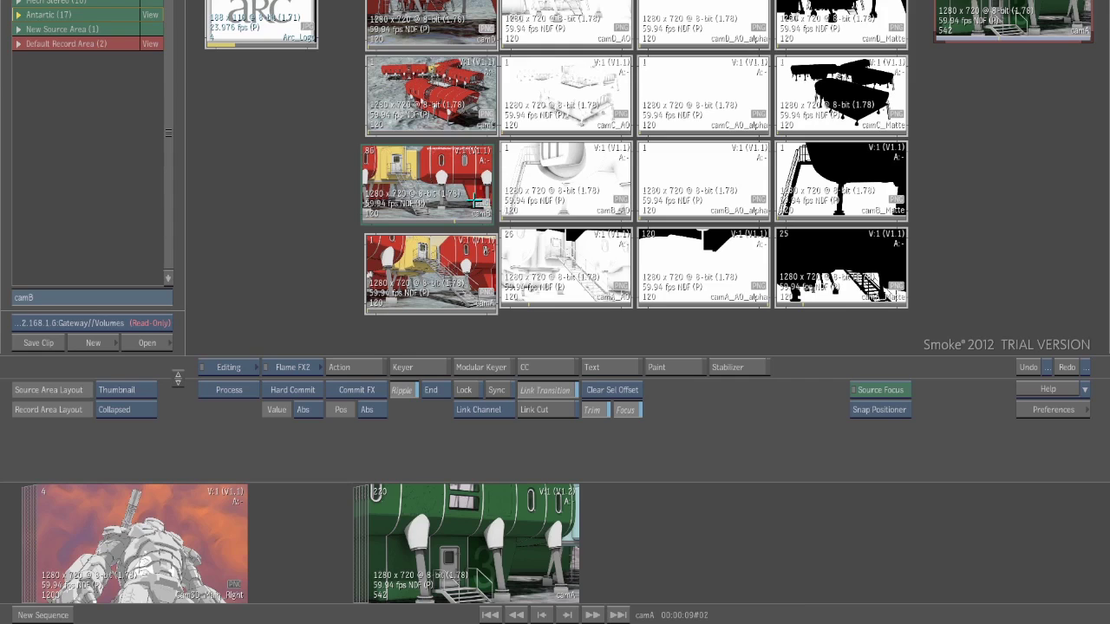
pyautogui.doubleClick(472, 283)
pyautogui.moveTo(483, 486); pyautogui.dragTo(546, 450)
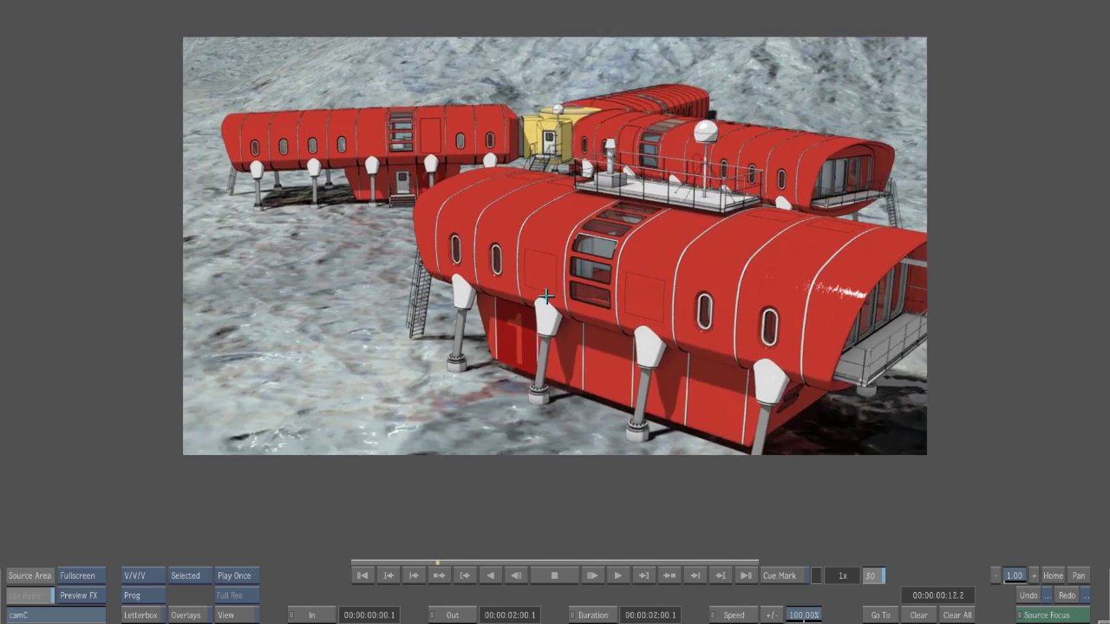
pyautogui.press('Escape')
pyautogui.doubleClick(474, 250)
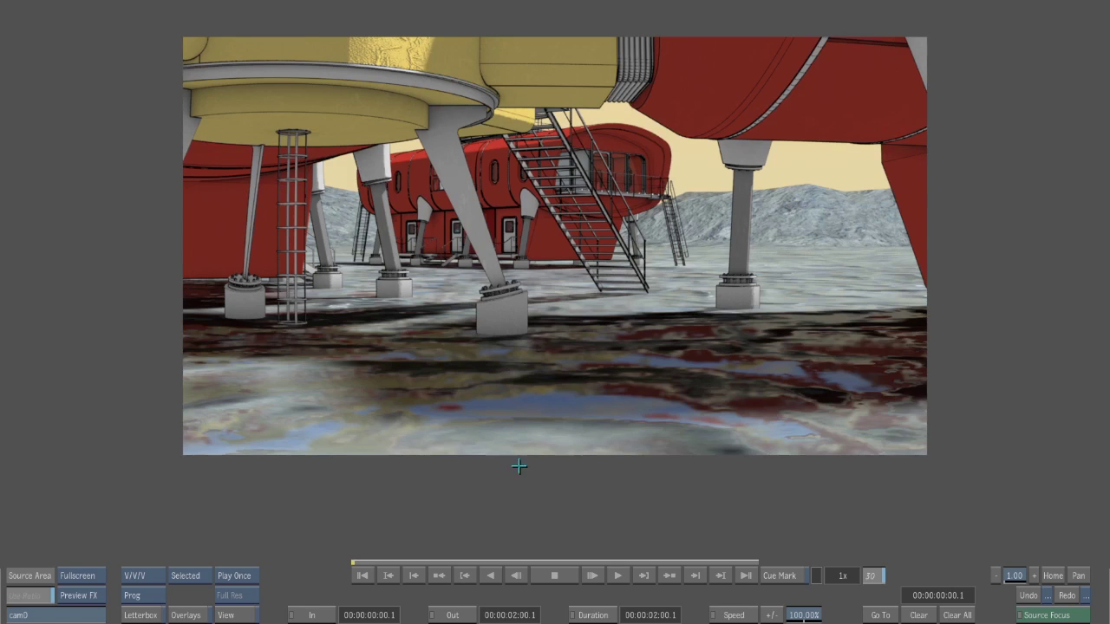
pyautogui.moveTo(372, 436); pyautogui.dragTo(662, 426)
pyautogui.press('Escape')
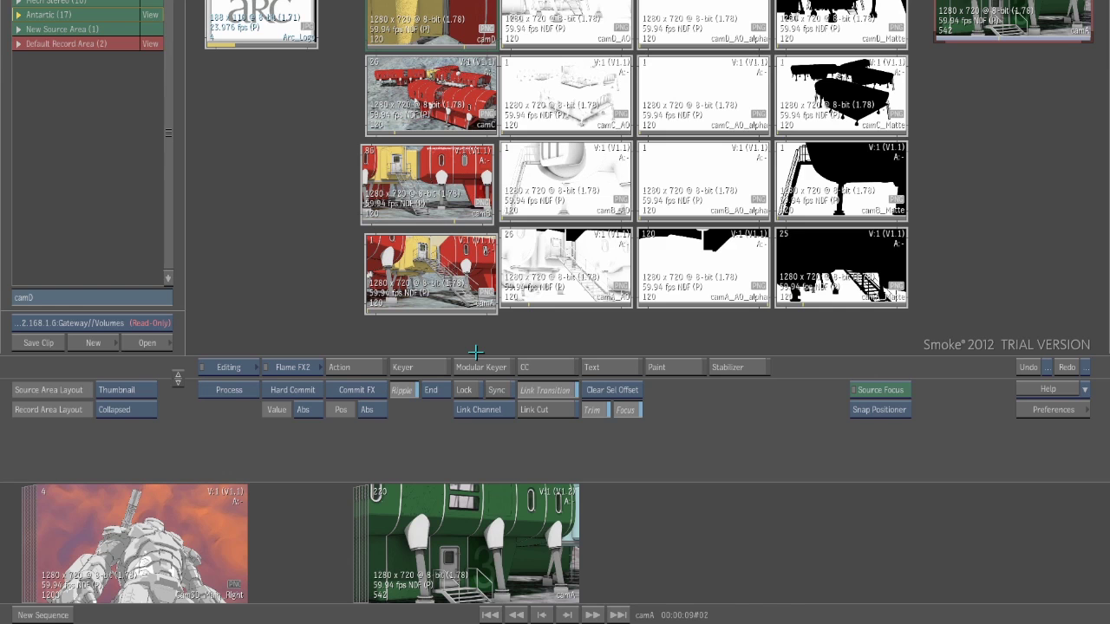
pyautogui.click(424, 296)
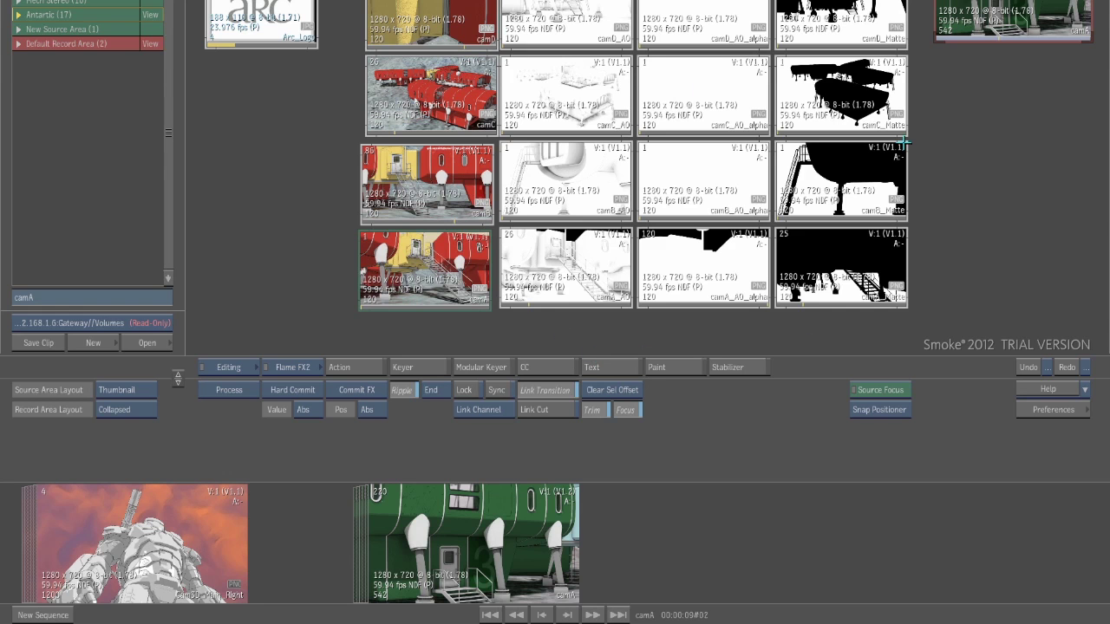
pyautogui.click(147, 342)
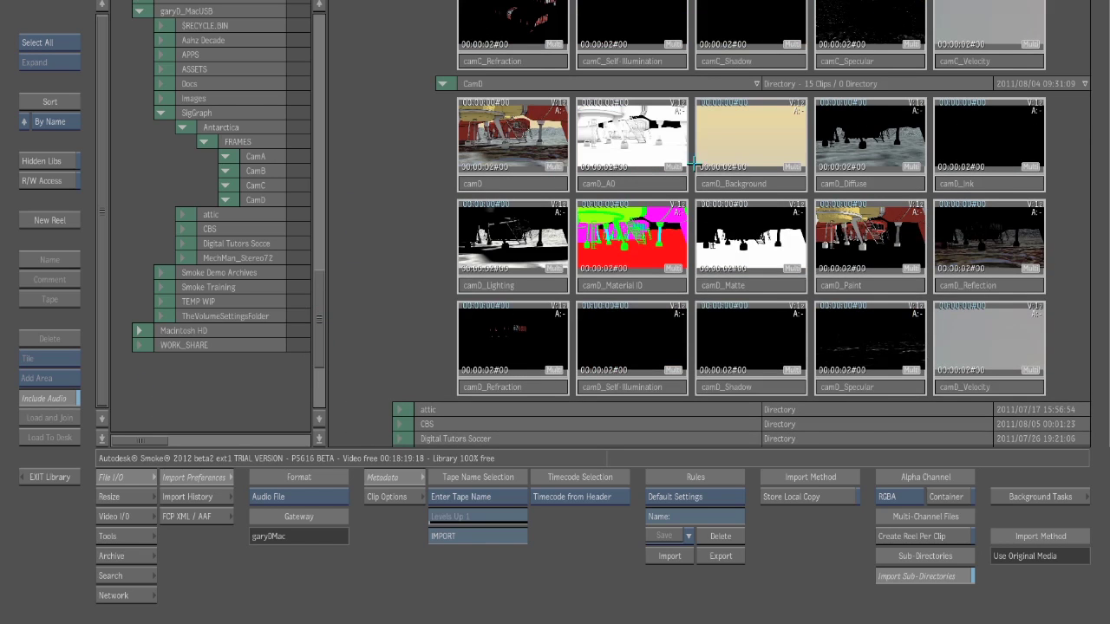
pyautogui.moveTo(327, 313)
pyautogui.mouseDown()
pyautogui.moveTo(321, 182)
pyautogui.moveTo(315, 323)
pyautogui.mouseUp()
pyautogui.click(512, 183)
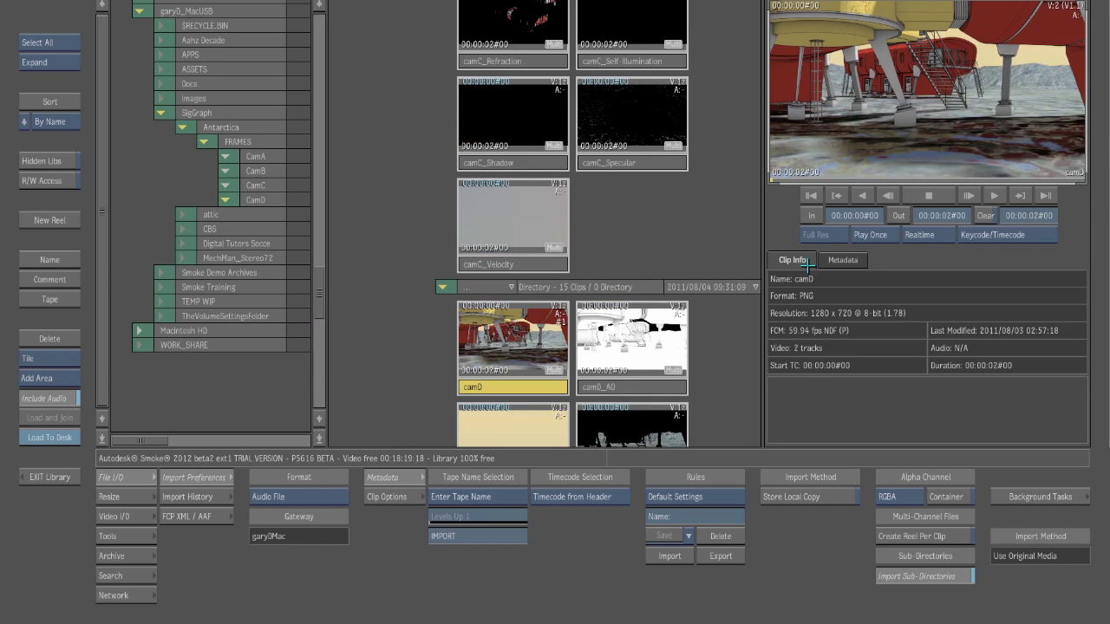
pyautogui.press('Escape')
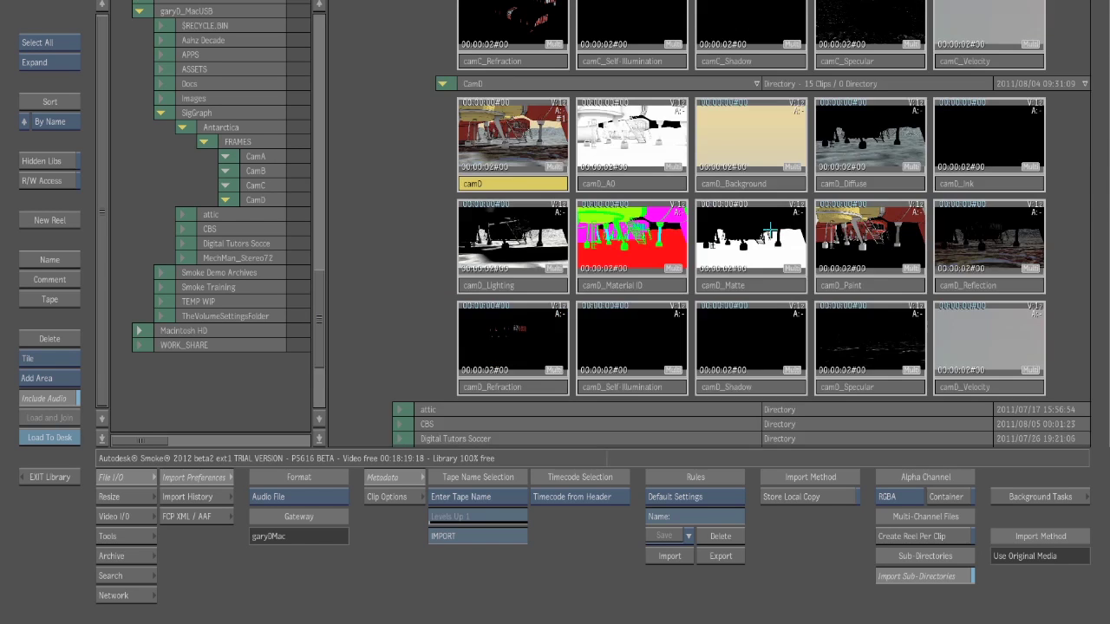
pyautogui.moveTo(317, 299); pyautogui.dragTo(317, 256)
pyautogui.click(266, 491)
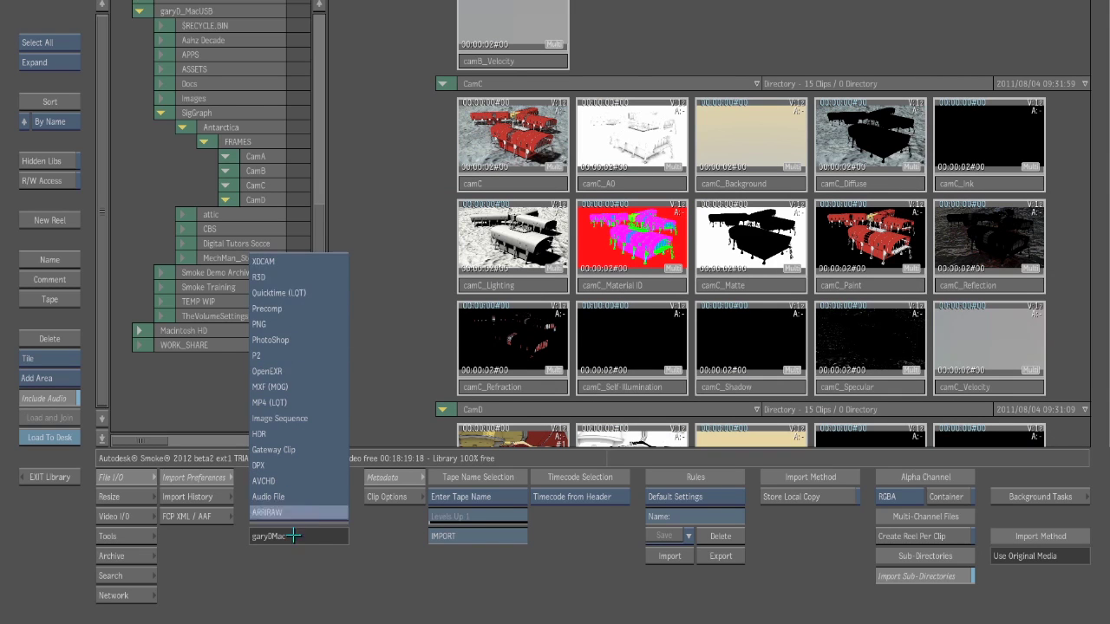
pyautogui.click(286, 512)
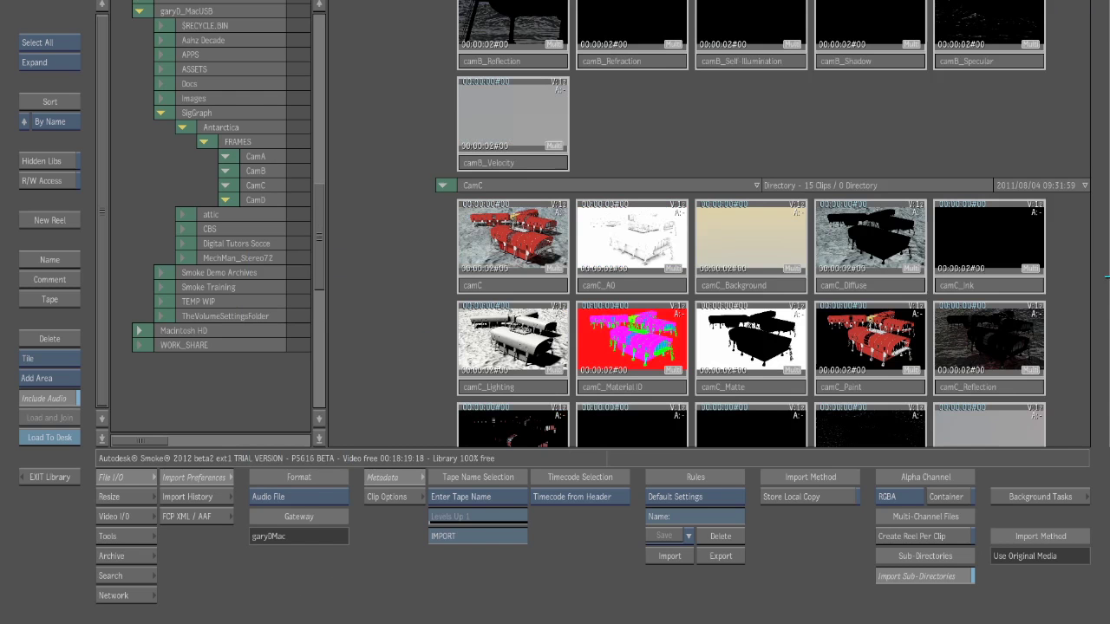
pyautogui.click(48, 477)
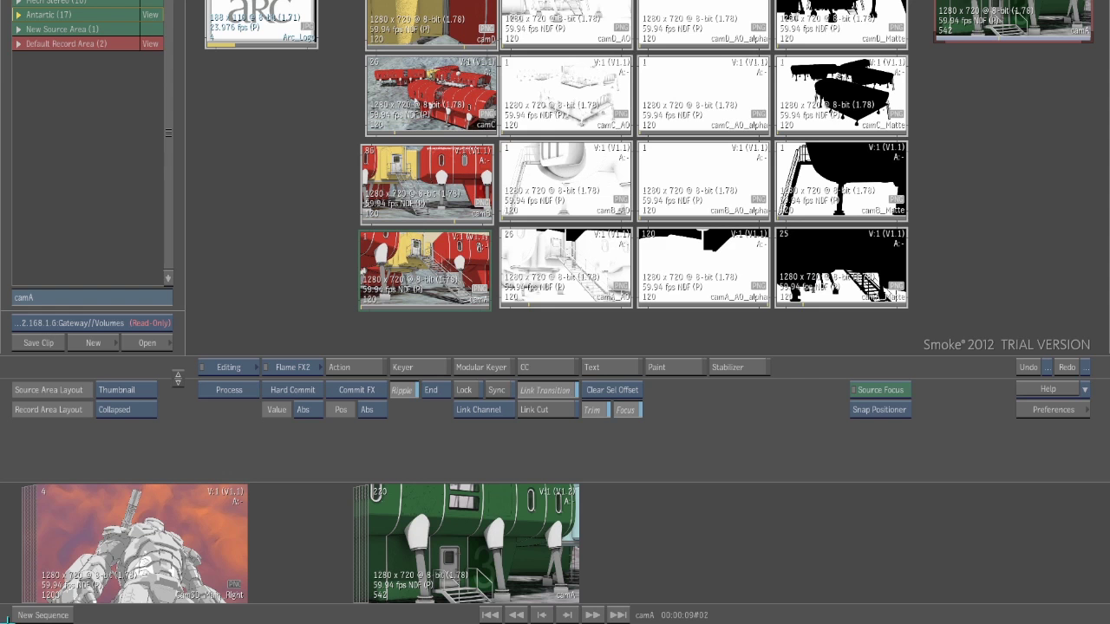
# - Drag the camA, camB, camC and camD clips into the record sequence in order
pyautogui.click(416, 268)
pyautogui.click(434, 189)
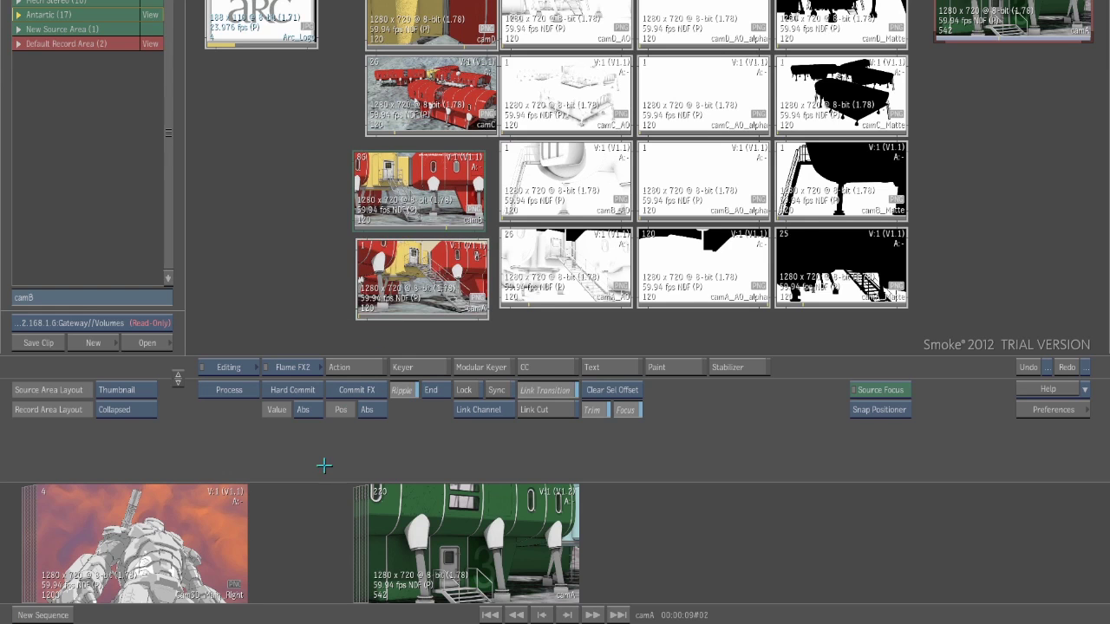
pyautogui.moveTo(404, 284); pyautogui.dragTo(459, 277)
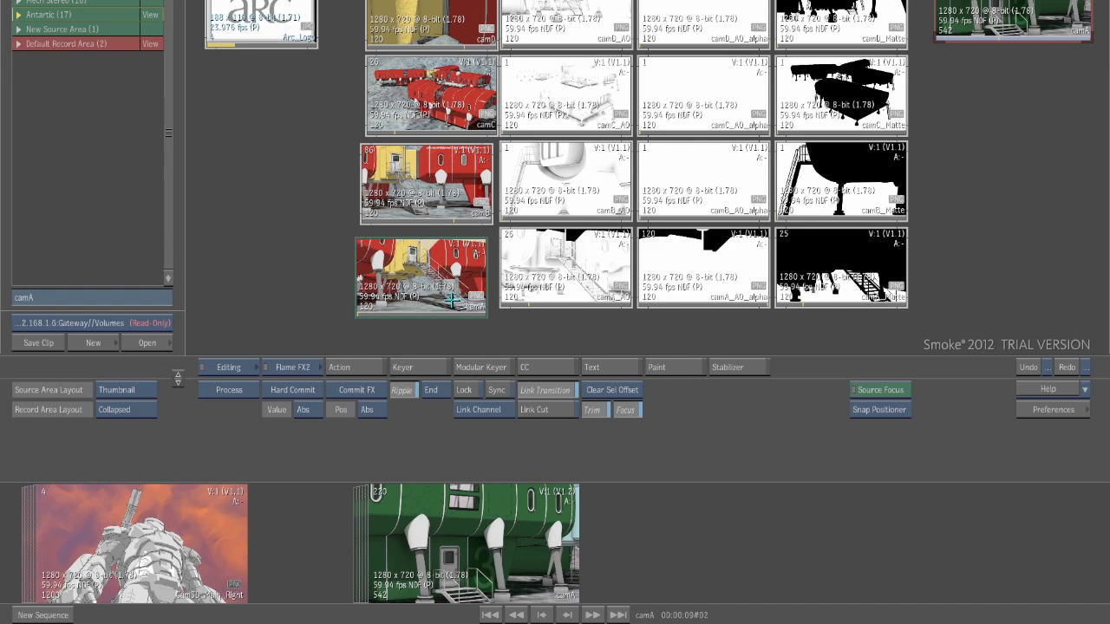
pyautogui.moveTo(422, 284); pyautogui.dragTo(685, 535)
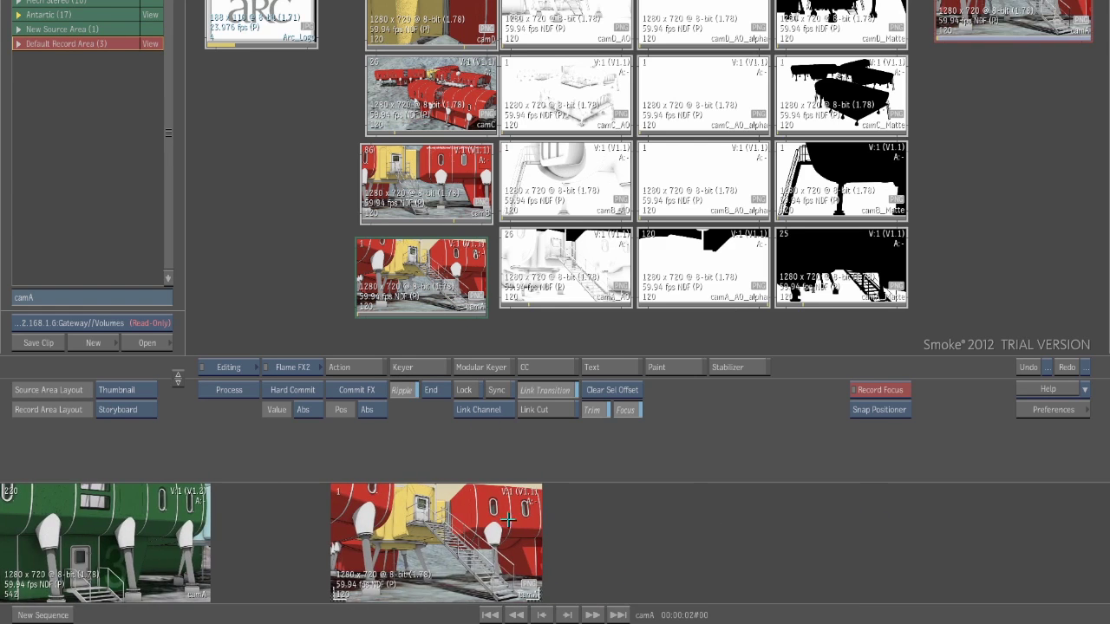
pyautogui.click(535, 469)
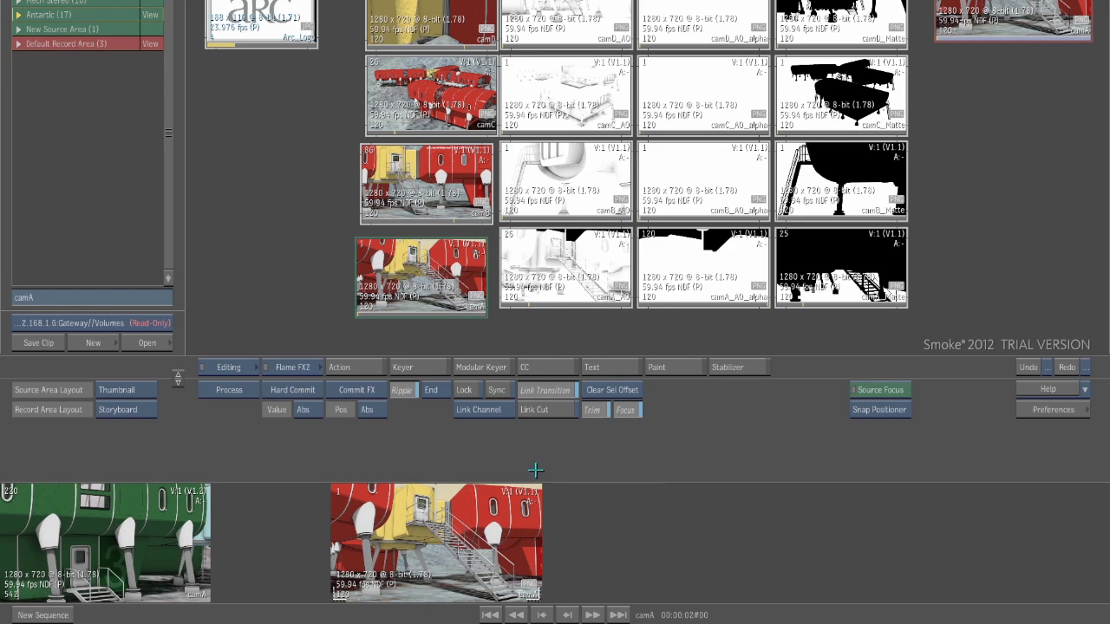
pyautogui.moveTo(418, 192); pyautogui.dragTo(536, 523)
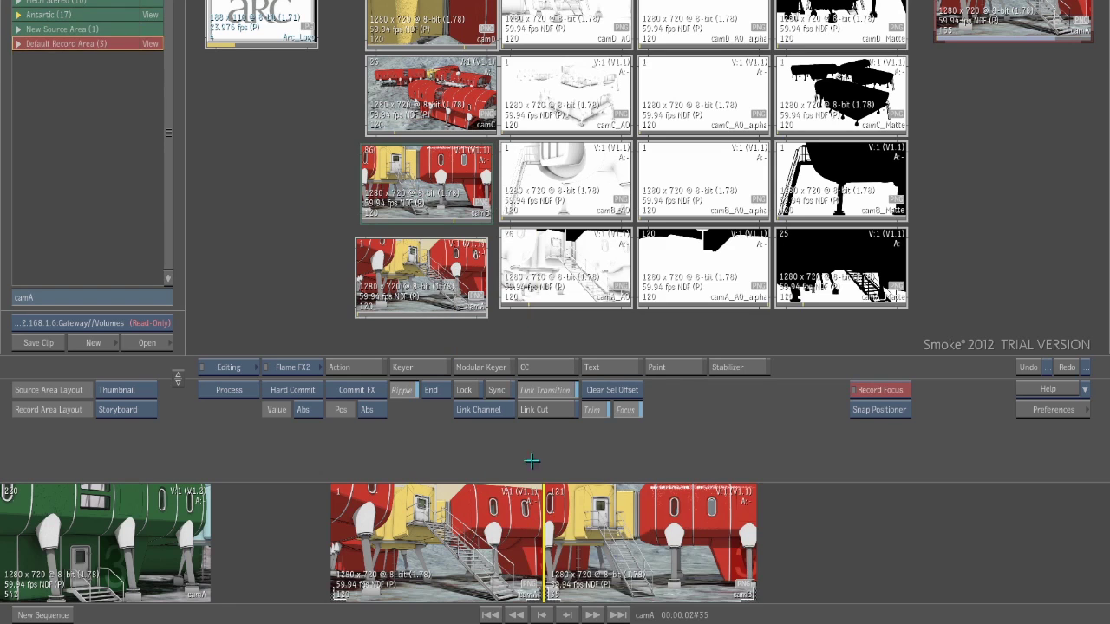
pyautogui.moveTo(439, 117); pyautogui.dragTo(751, 520)
pyautogui.moveTo(428, 10); pyautogui.dragTo(968, 543)
# - Undo an accidental camC reorder and bring up the sequence in the Player view
pyautogui.moveTo(871, 547); pyautogui.dragTo(751, 550)
pyautogui.hotkey('ctrl', 'z')
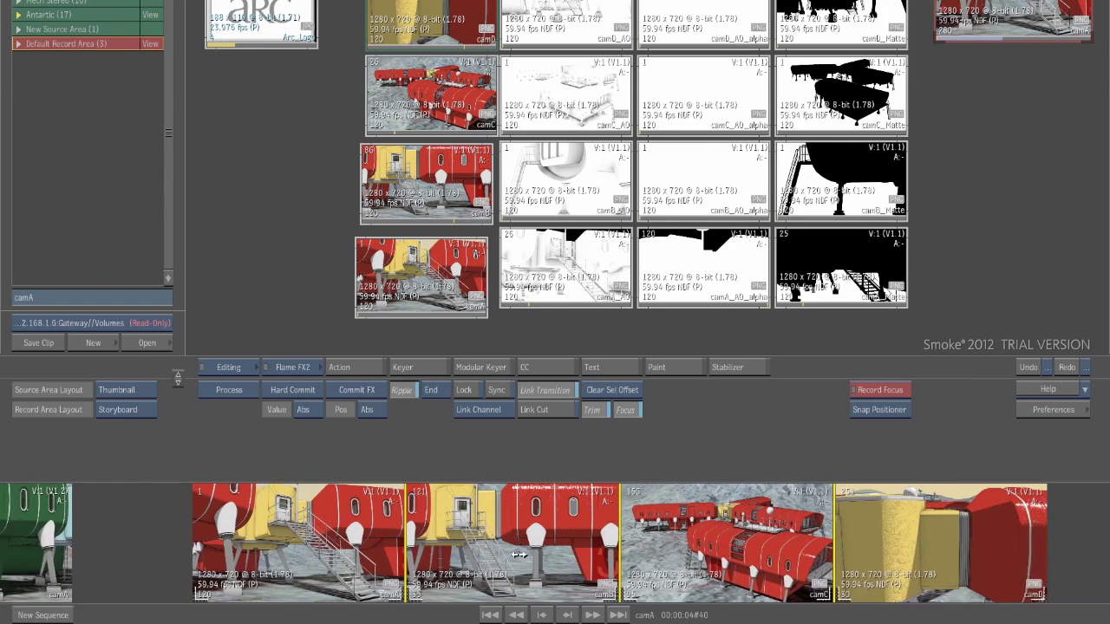
pyautogui.press('`')
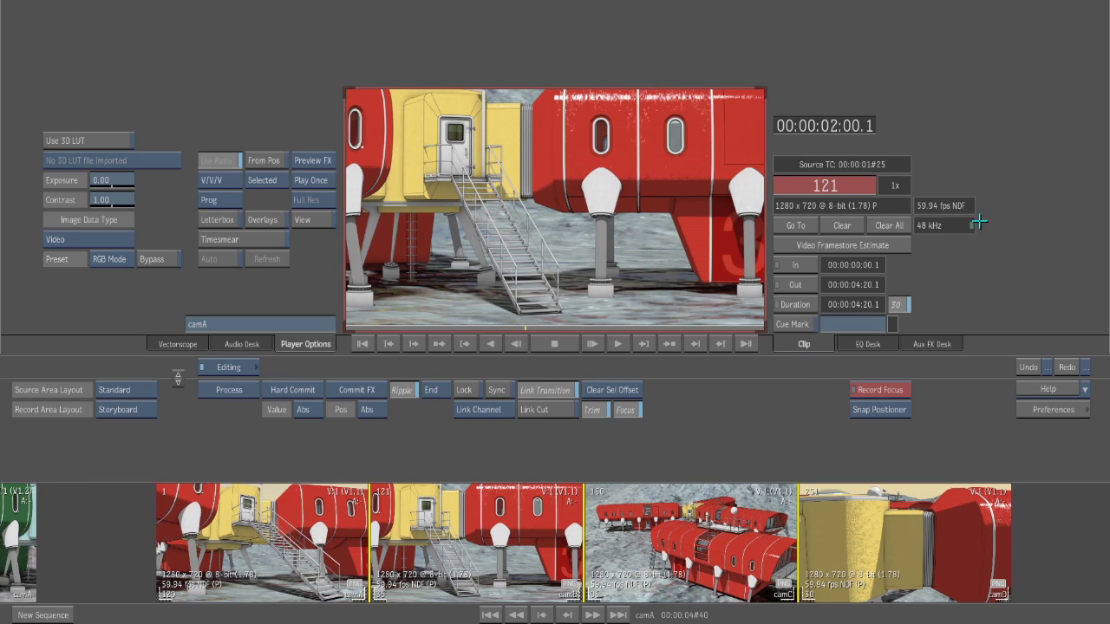
pyautogui.press('`')
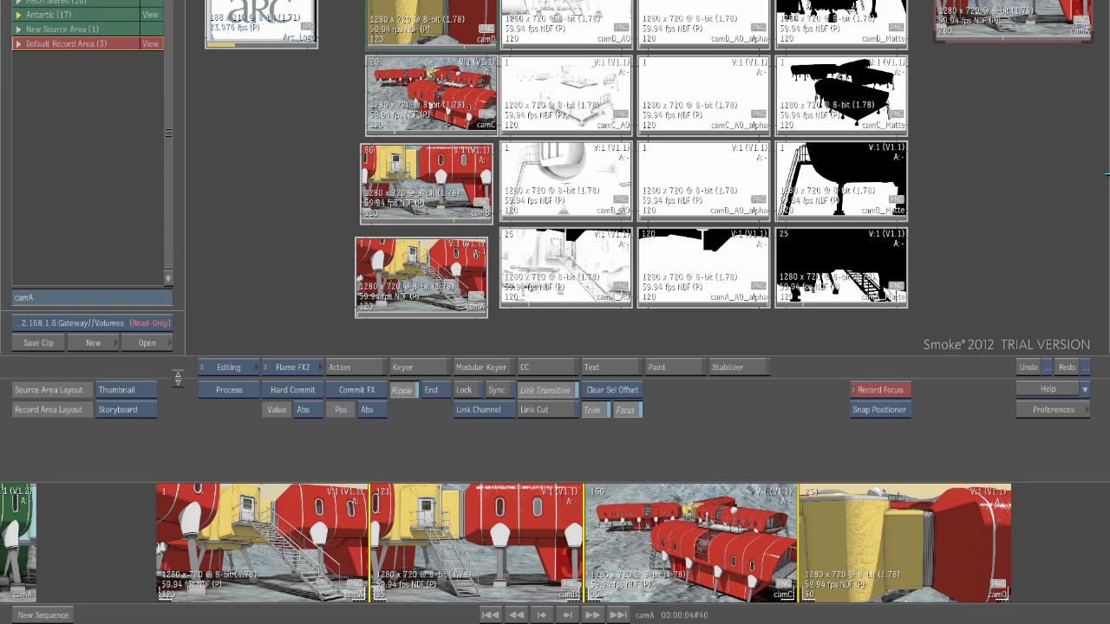
pyautogui.press('`')
pyautogui.press('`')
pyautogui.press('`')
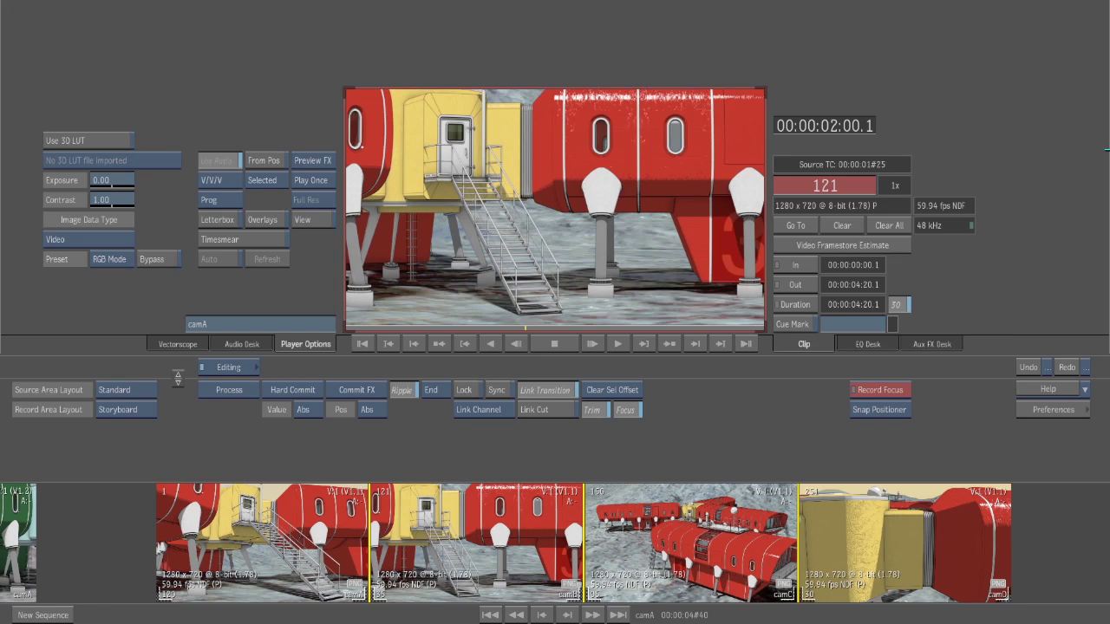
pyautogui.press('`')
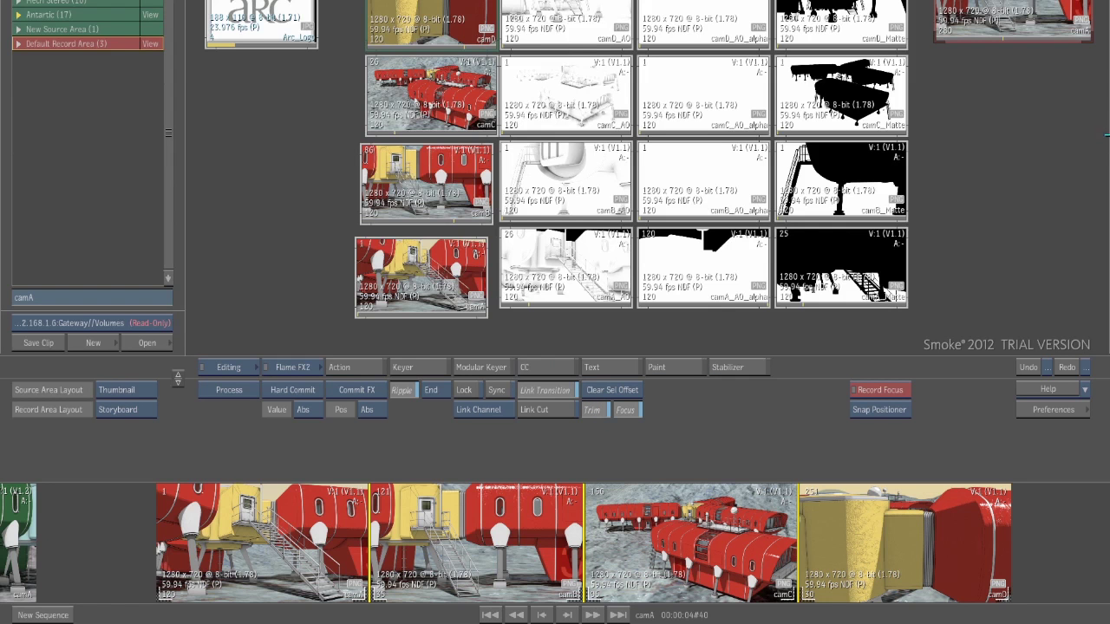
pyautogui.press('`')
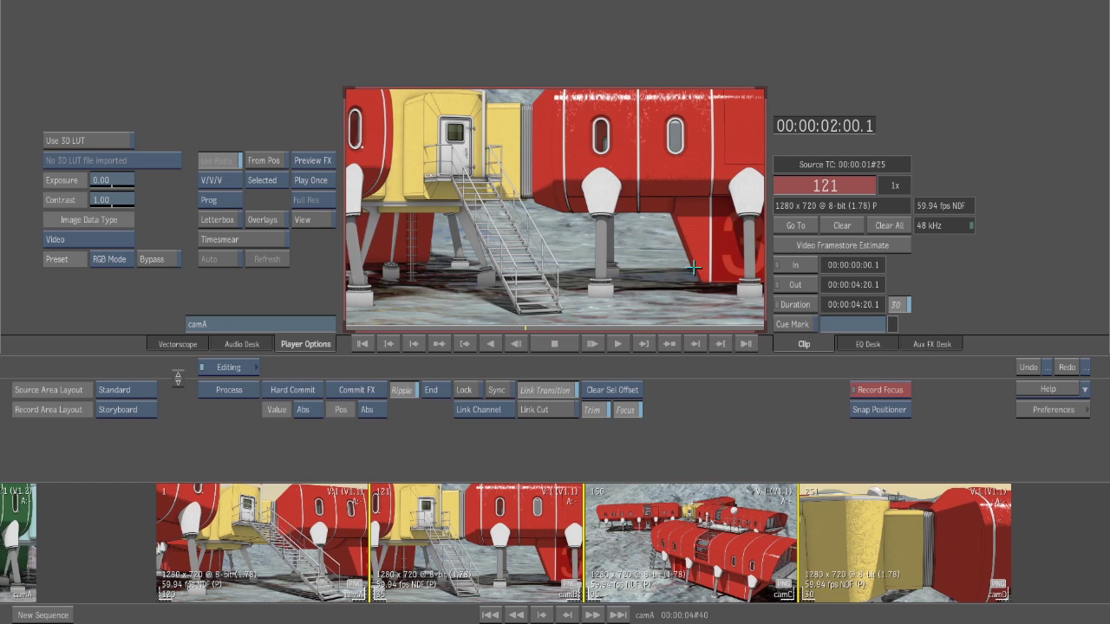
# - Rewind the sequence to frame 1 and switch the record area to Record Timeline layout
pyautogui.moveTo(400, 319); pyautogui.dragTo(784, 340)
pyautogui.click(361, 343)
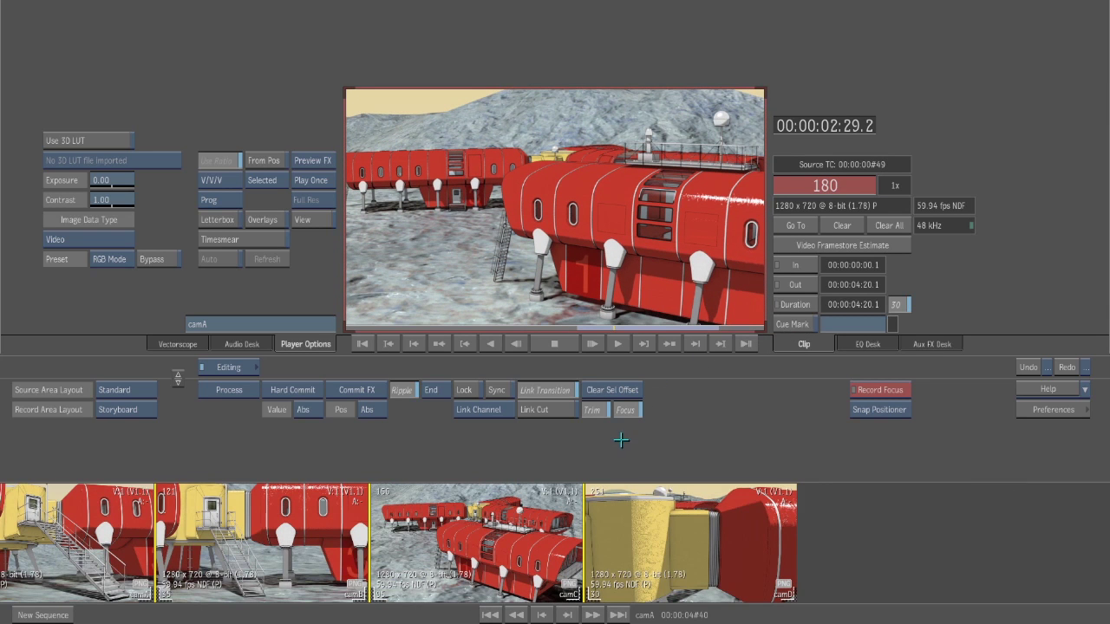
pyautogui.press('t')
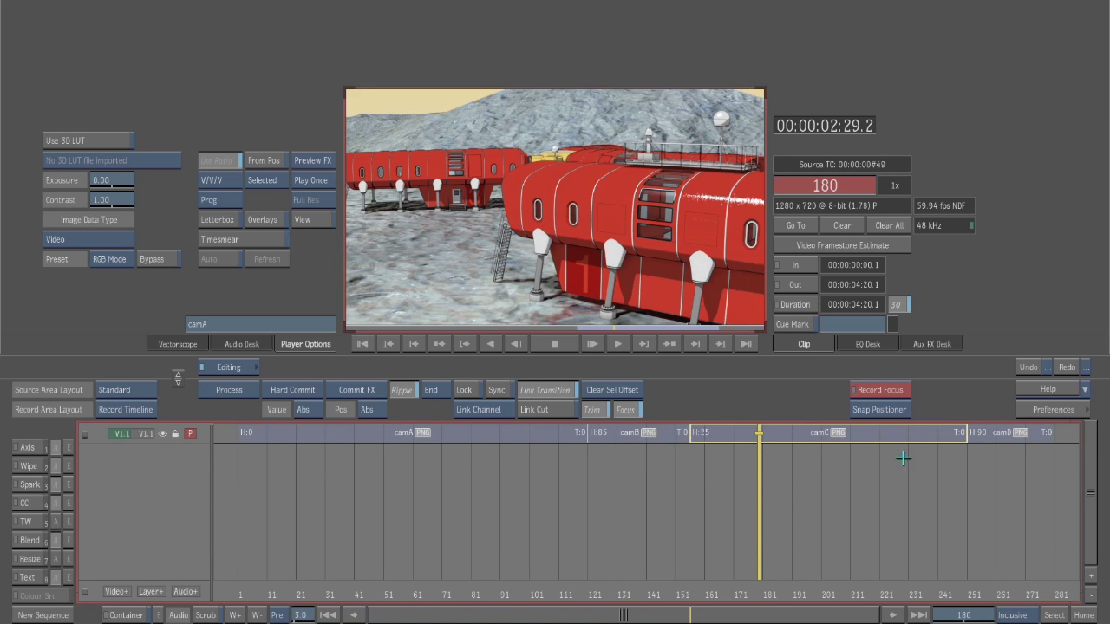
# - Extend the out points of camB, camC and camD so the sequence runs 00:00:08:00
pyautogui.moveTo(759, 486); pyautogui.dragTo(532, 508)
pyautogui.moveTo(574, 438); pyautogui.dragTo(449, 481)
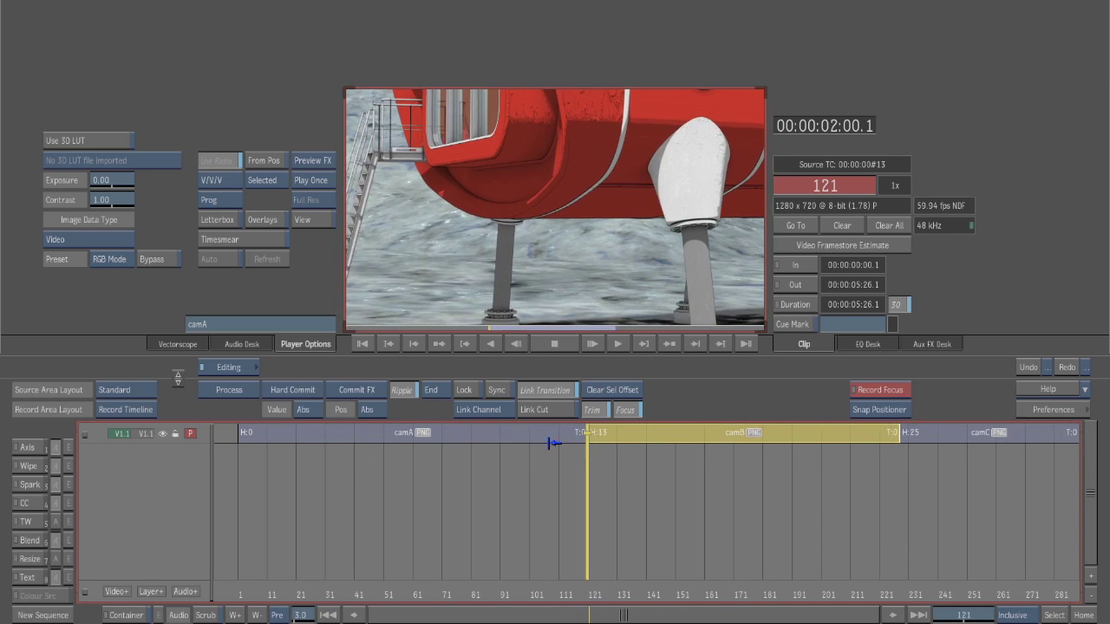
pyautogui.moveTo(554, 443); pyautogui.dragTo(437, 453)
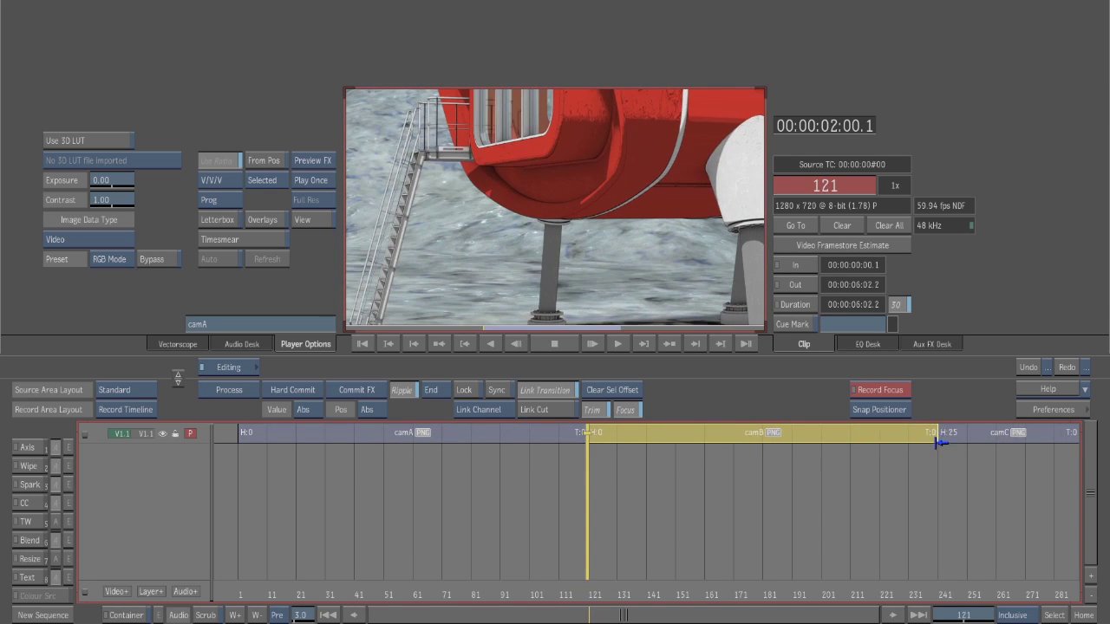
pyautogui.click(941, 443)
pyautogui.click(1082, 614)
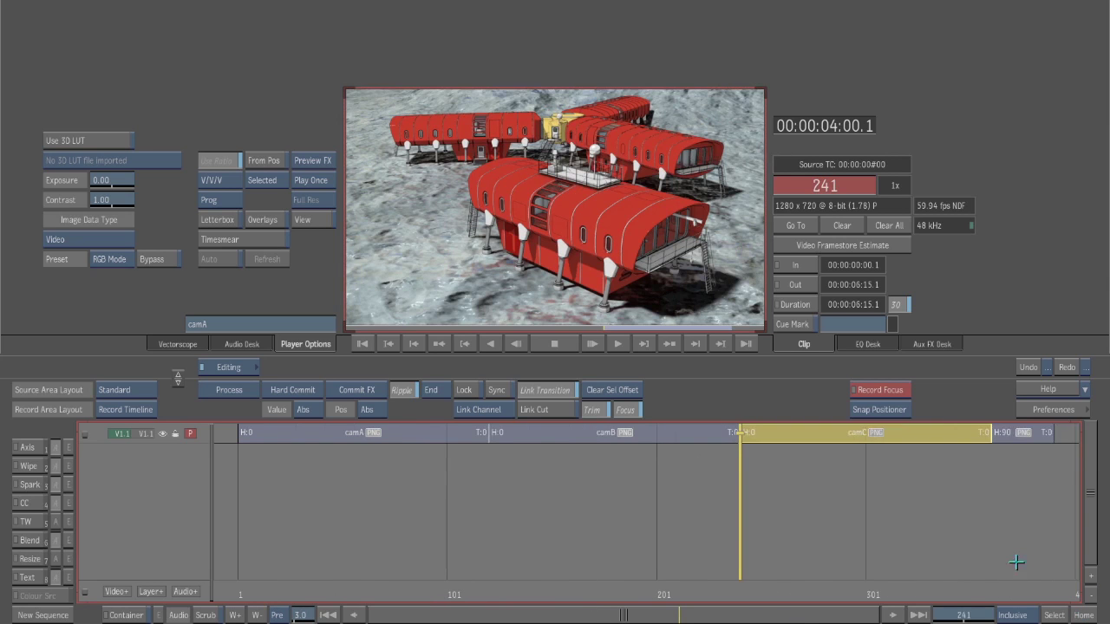
pyautogui.click(1006, 437)
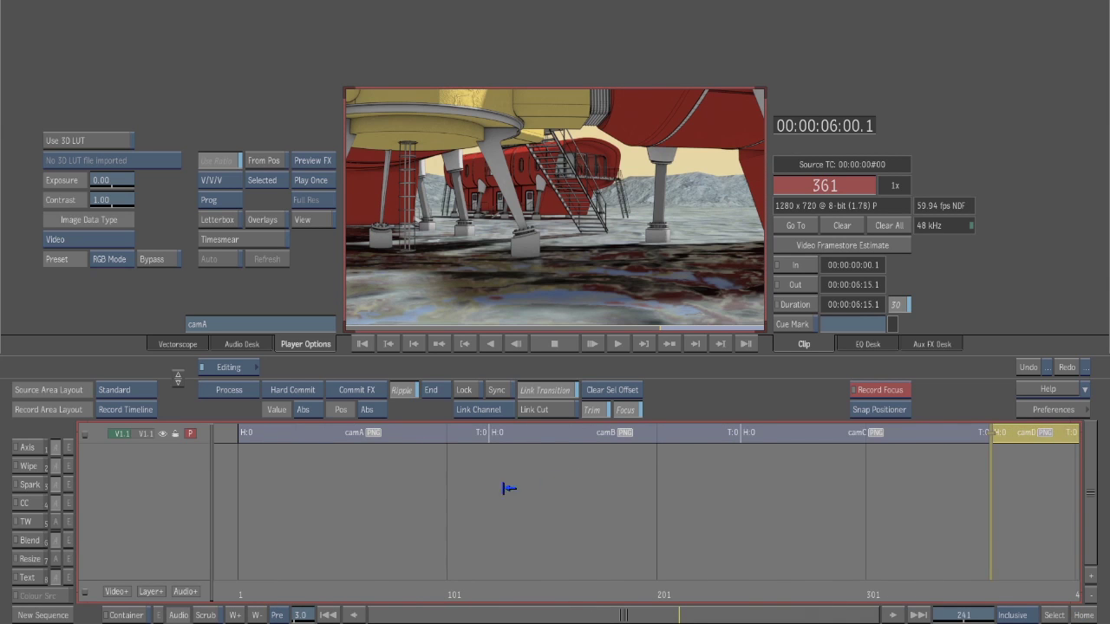
pyautogui.click(1079, 614)
pyautogui.click(928, 475)
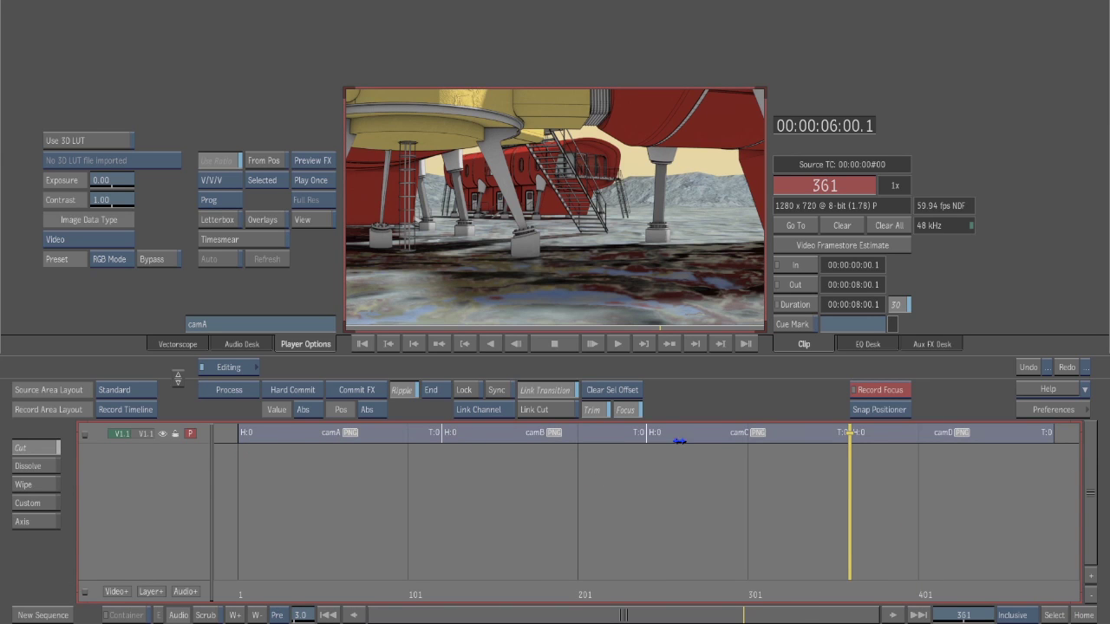
pyautogui.moveTo(847, 495); pyautogui.dragTo(565, 597)
pyautogui.moveTo(582, 508); pyautogui.dragTo(906, 495)
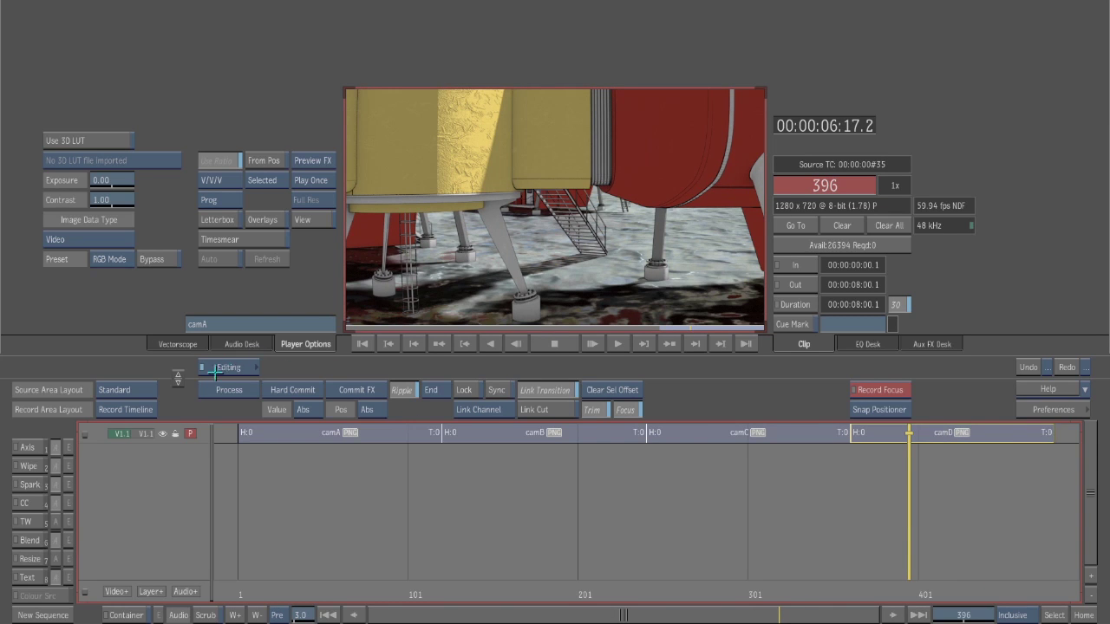
# - Turn on Snap Positioner and step through the cuts to frame 121
pyautogui.click(869, 411)
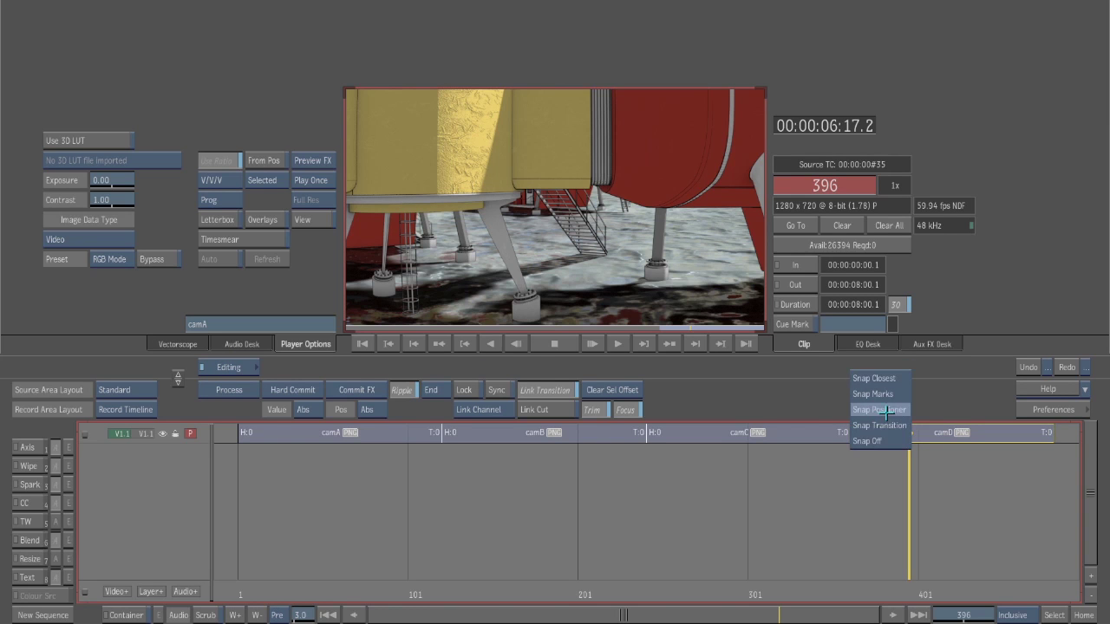
pyautogui.click(881, 411)
pyautogui.moveTo(890, 476); pyautogui.dragTo(868, 489)
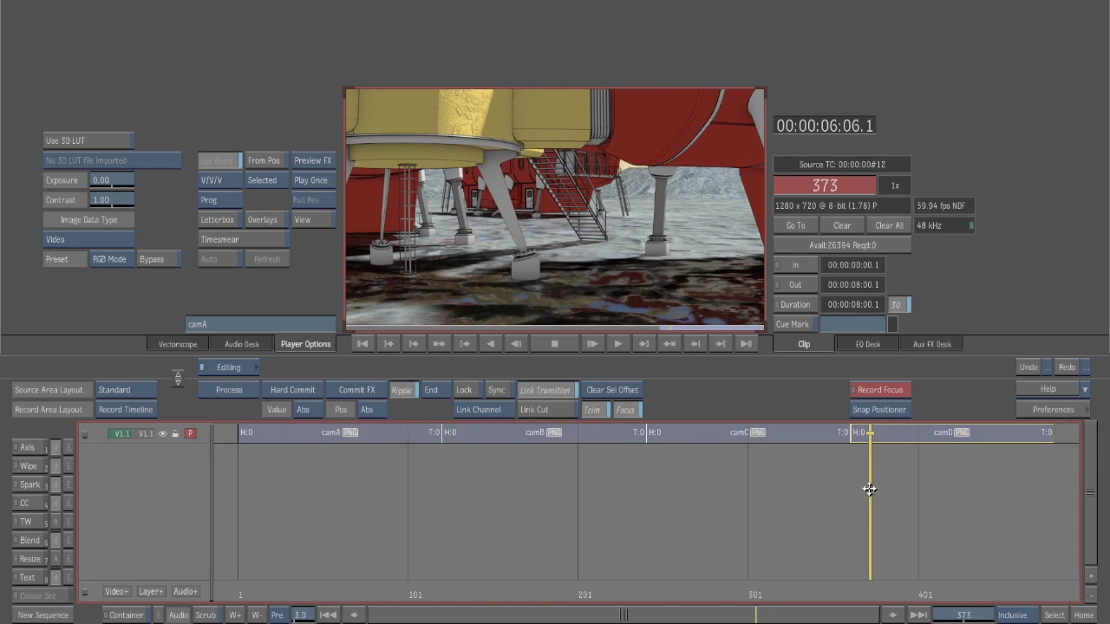
pyautogui.press('Home')
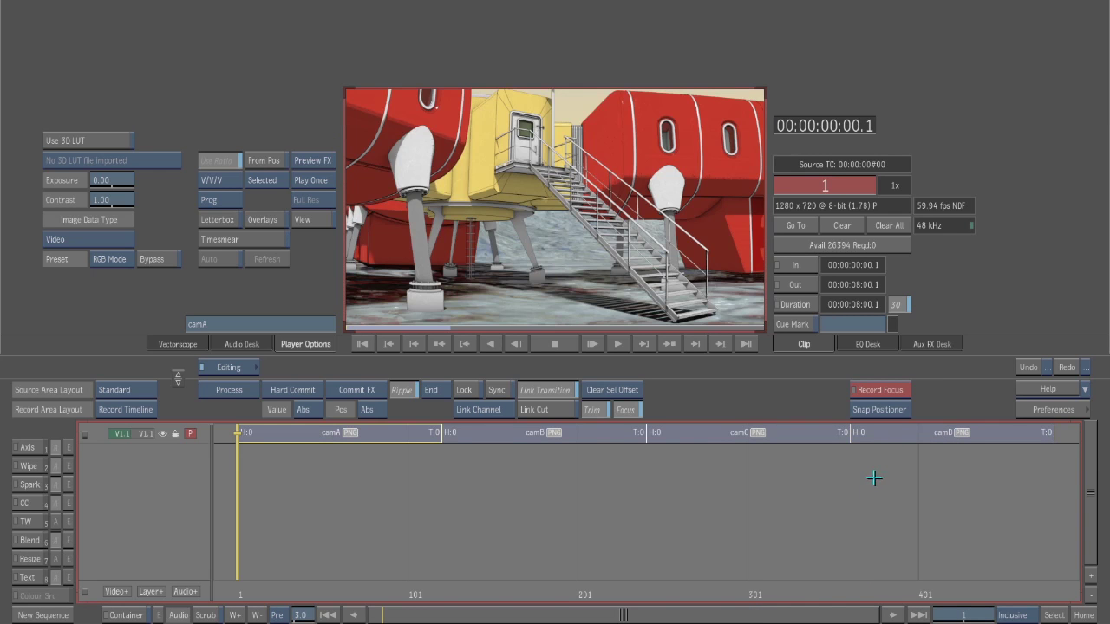
pyautogui.press('Down')
pyautogui.press('Down')
pyautogui.press('Down')
pyautogui.press('Up')
pyautogui.press('Up')
pyautogui.press('Down')
pyautogui.press('Down')
pyautogui.press('Up')
pyautogui.press('Up')
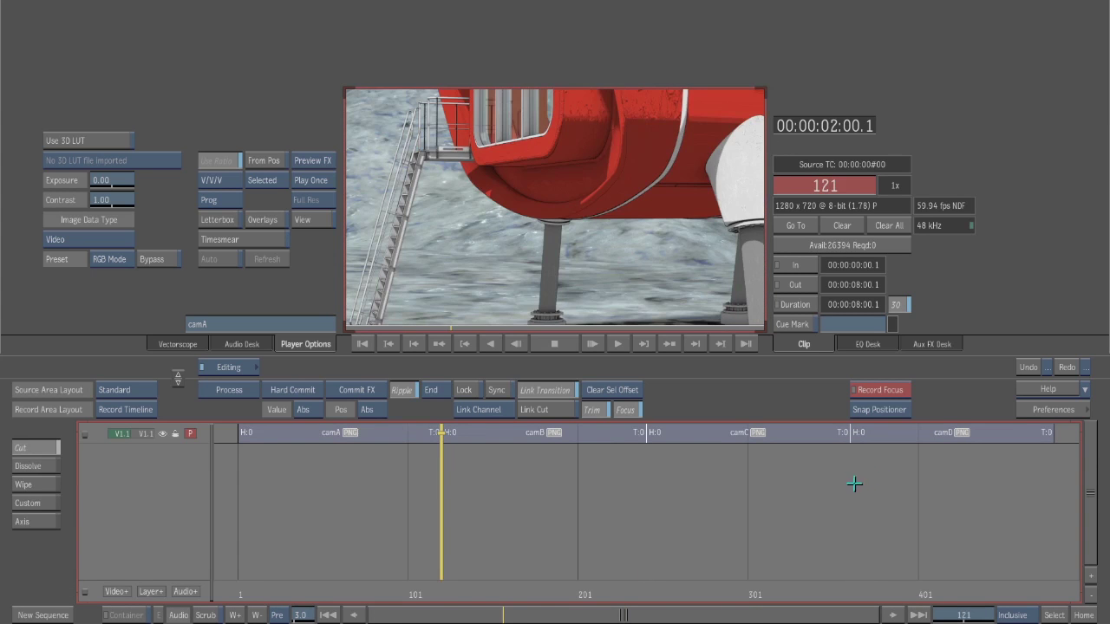
pyautogui.press('Up')
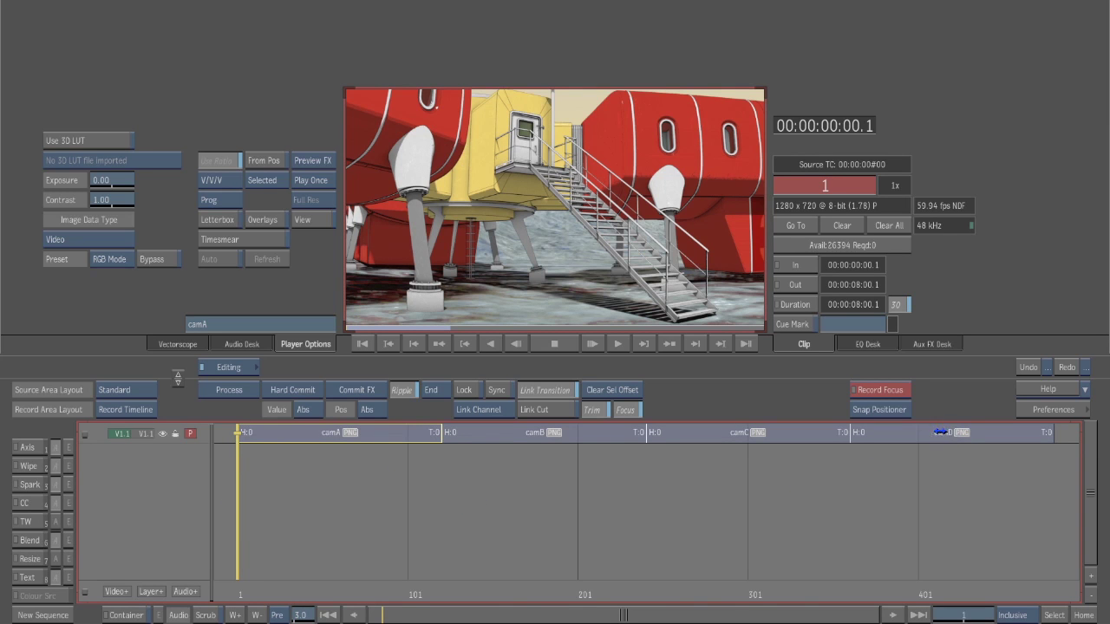
# - Move camD to the start and camB into second place, then review playback
pyautogui.moveTo(942, 436); pyautogui.dragTo(404, 426)
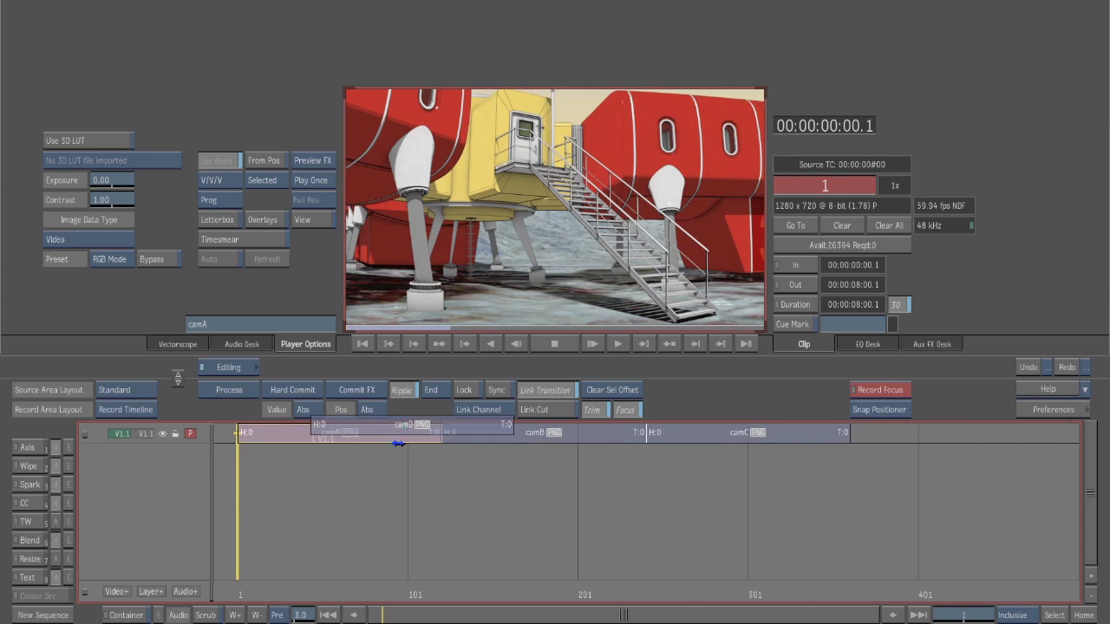
pyautogui.press('space')
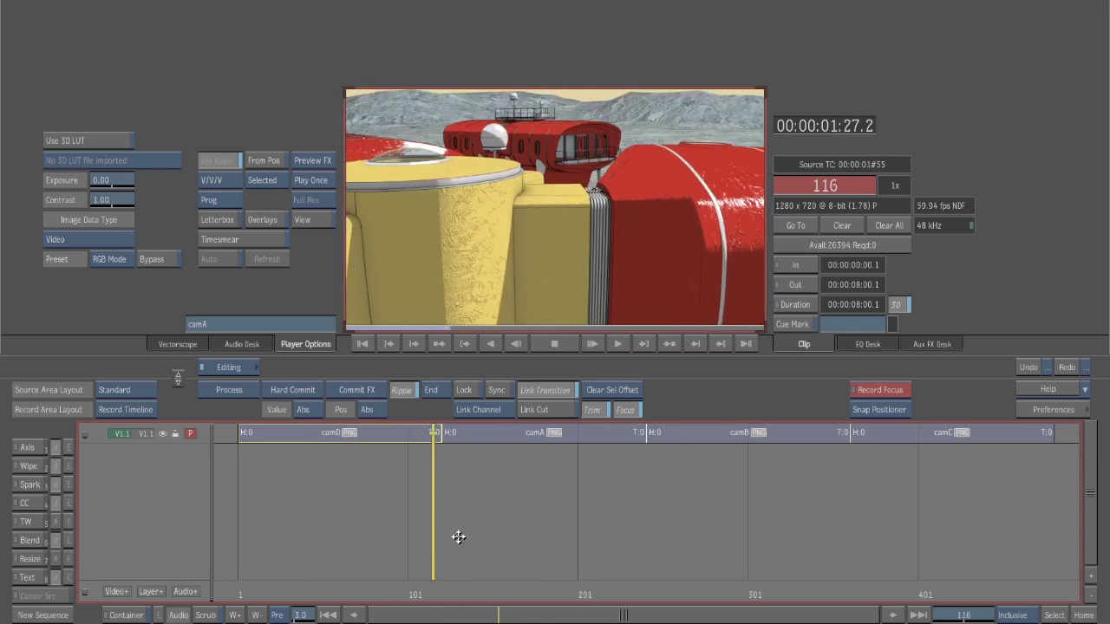
pyautogui.moveTo(529, 542); pyautogui.dragTo(649, 496)
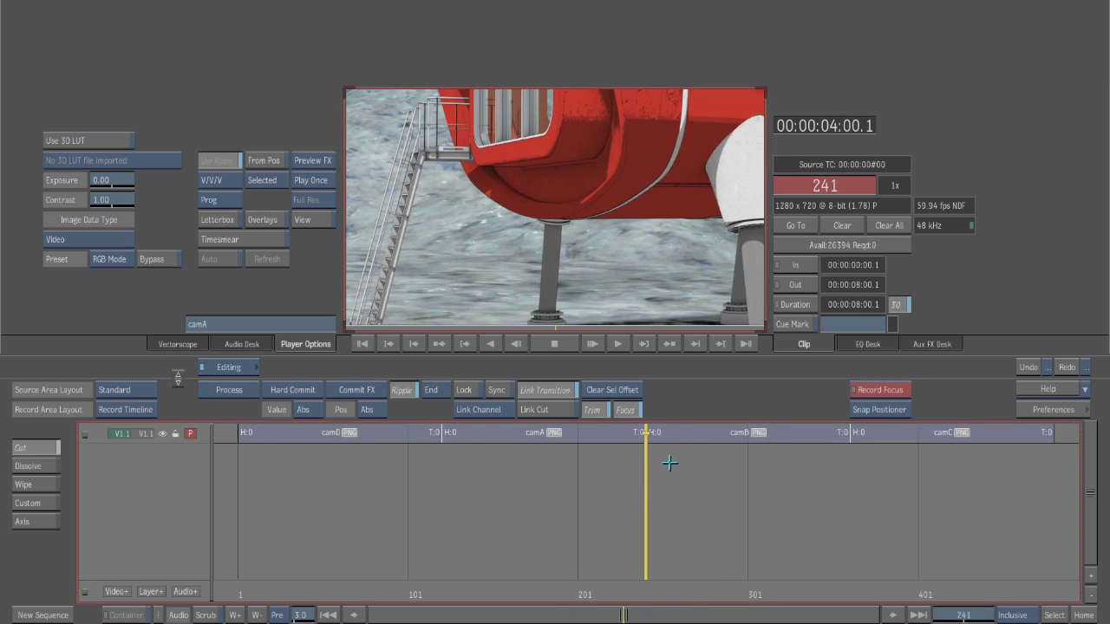
pyautogui.press('Up')
pyautogui.moveTo(717, 434); pyautogui.dragTo(539, 439)
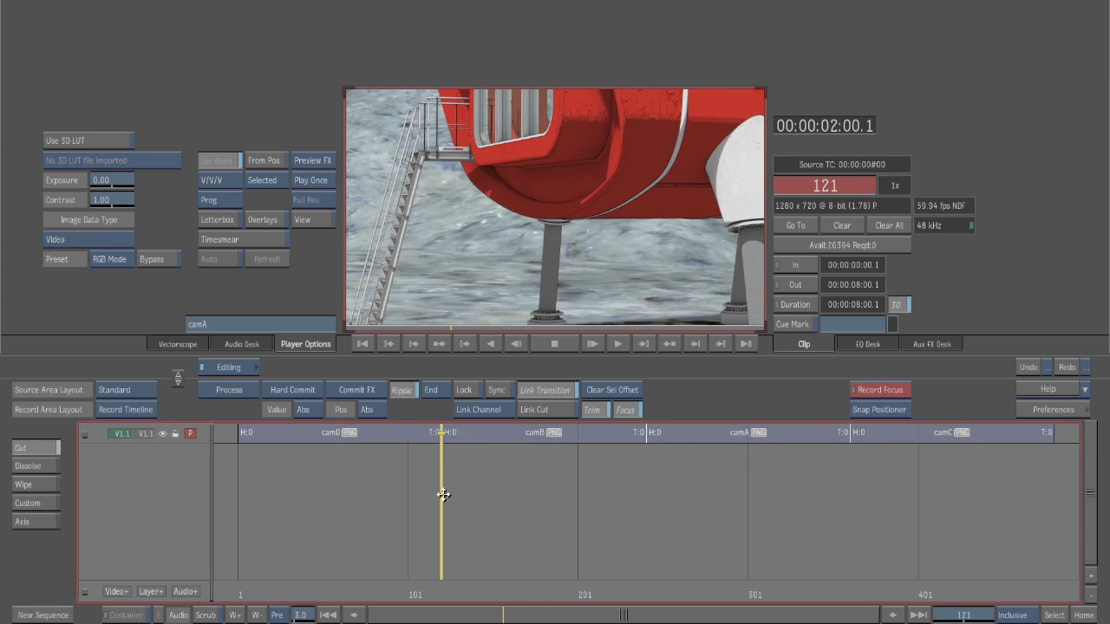
pyautogui.moveTo(338, 490); pyautogui.dragTo(310, 485)
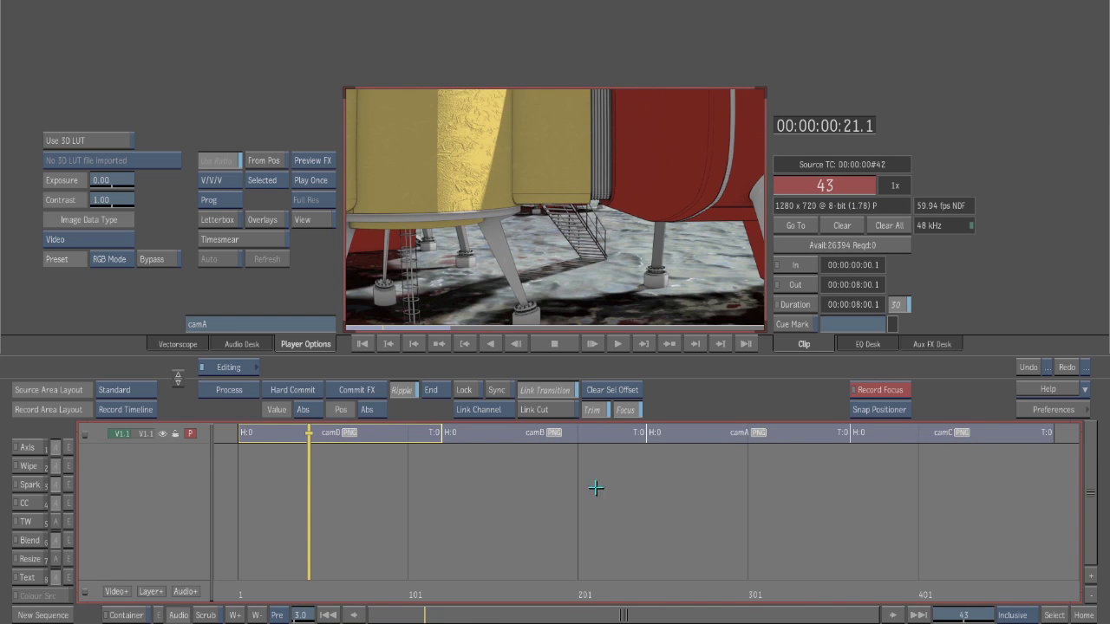
pyautogui.moveTo(310, 501); pyautogui.dragTo(938, 530)
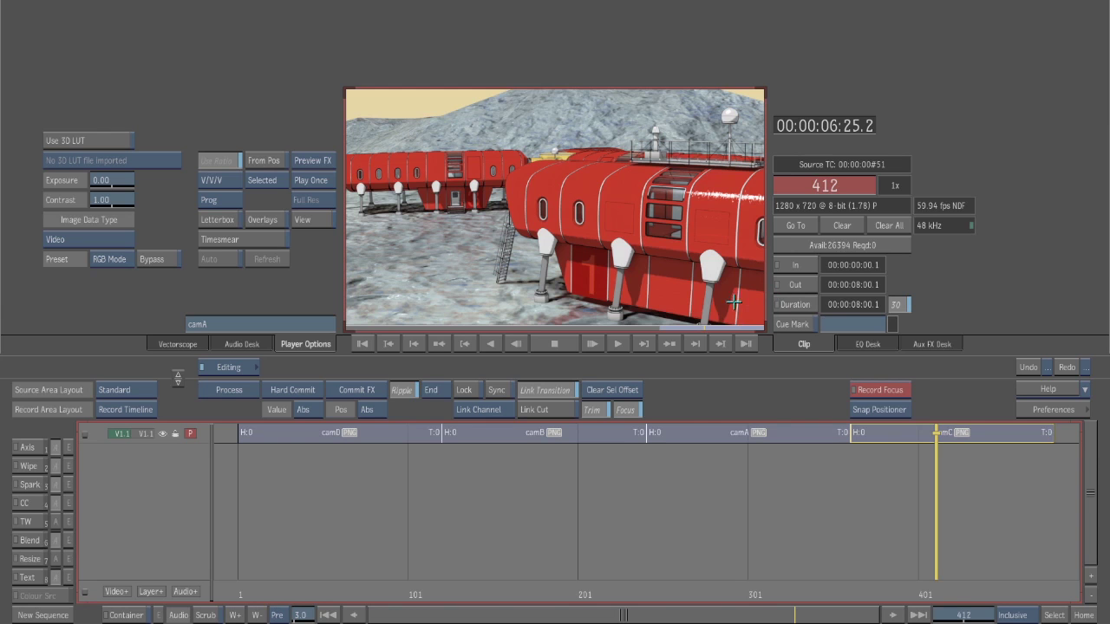
pyautogui.press('Escape')
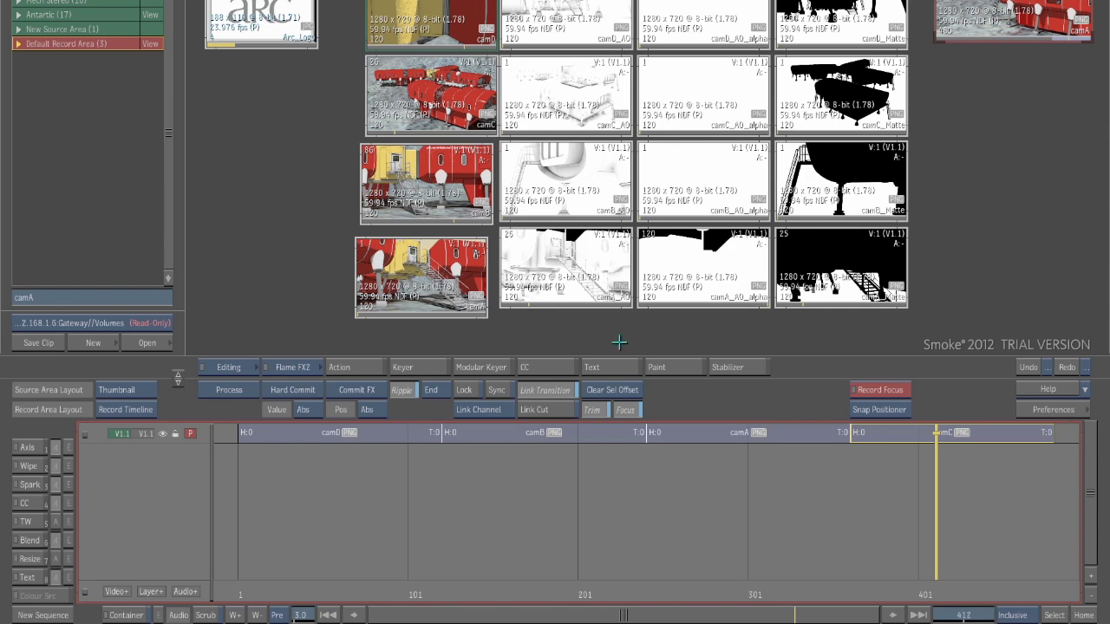
# - Add a second video track V1.2 above the shots and return to frame 1
pyautogui.moveTo(937, 531); pyautogui.dragTo(578, 546)
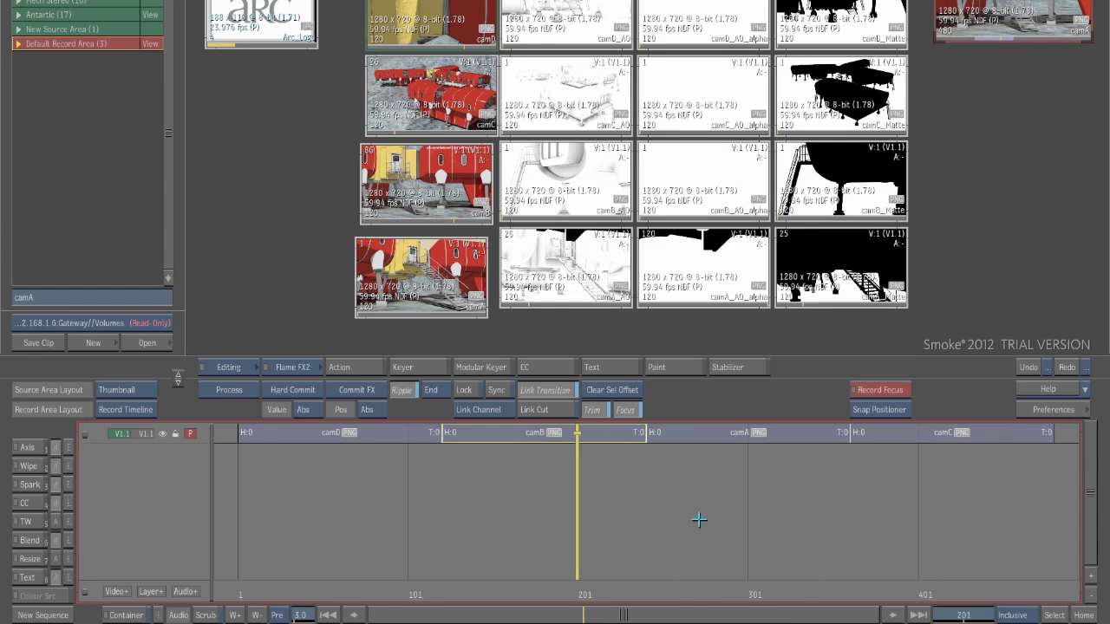
pyautogui.click(151, 592)
pyautogui.moveTo(577, 524); pyautogui.dragTo(448, 520)
pyautogui.click(512, 435)
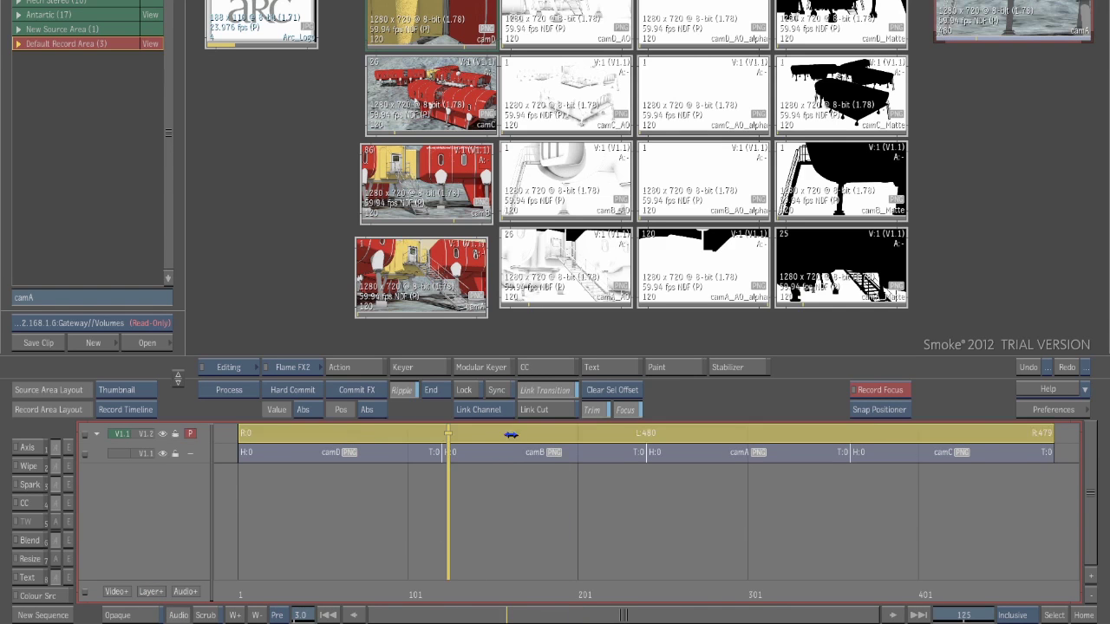
pyautogui.click(700, 541)
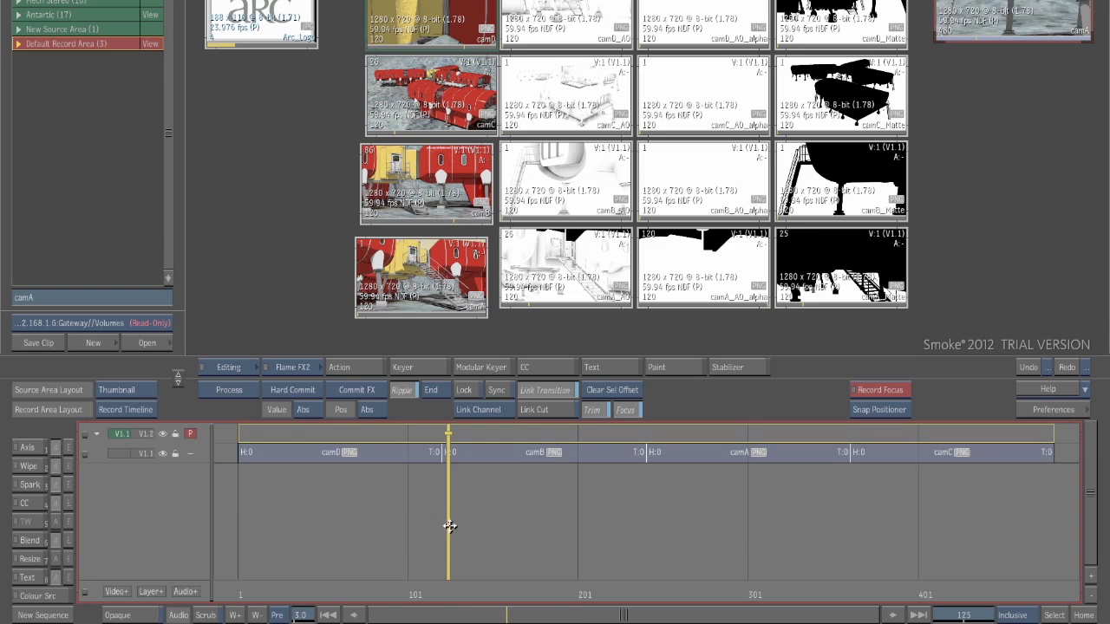
pyautogui.moveTo(416, 523); pyautogui.dragTo(384, 527)
pyautogui.press('Home')
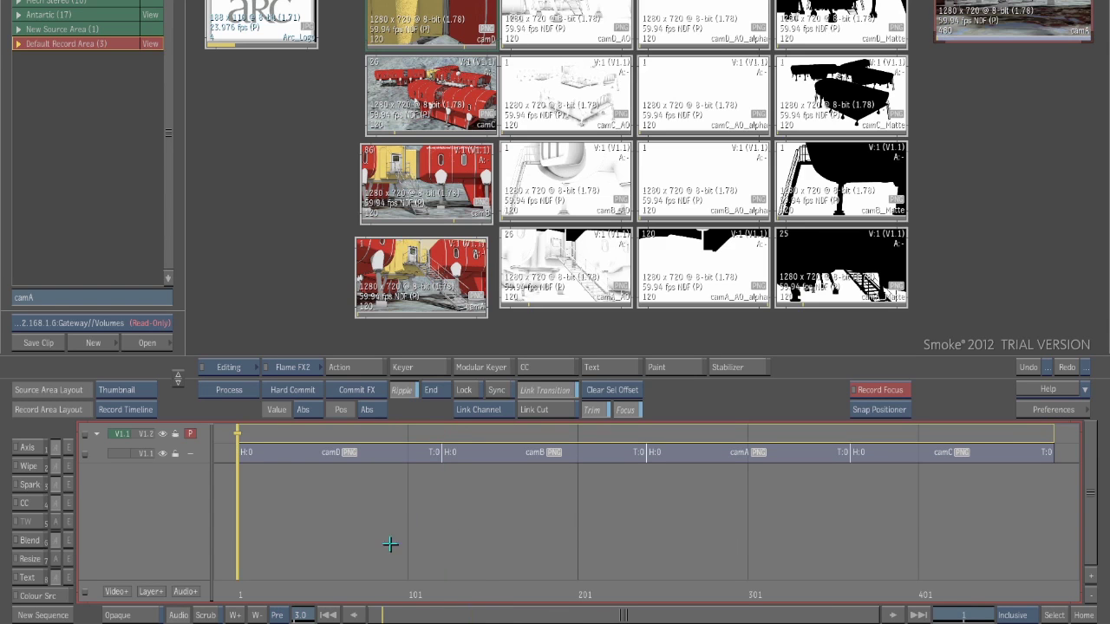
# - Browse the AO, alpha and matte clips and place camD_AO on V1.2 at frame 1
pyautogui.click(559, 288)
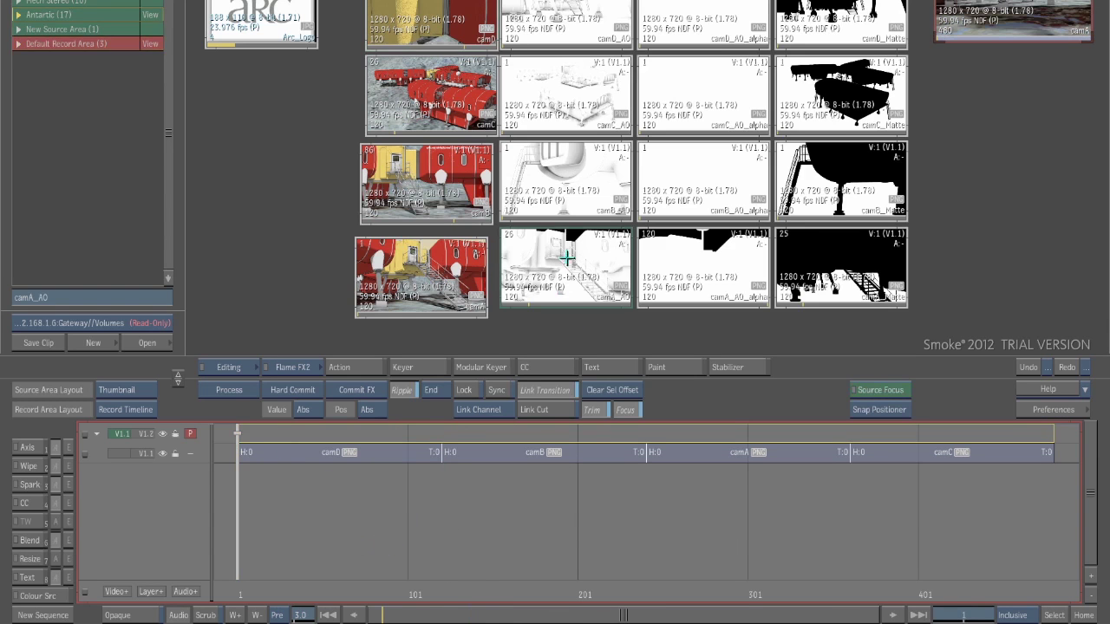
pyautogui.click(574, 181)
pyautogui.click(564, 121)
pyautogui.click(561, 21)
pyautogui.click(690, 19)
pyautogui.click(692, 106)
pyautogui.click(704, 194)
pyautogui.click(700, 272)
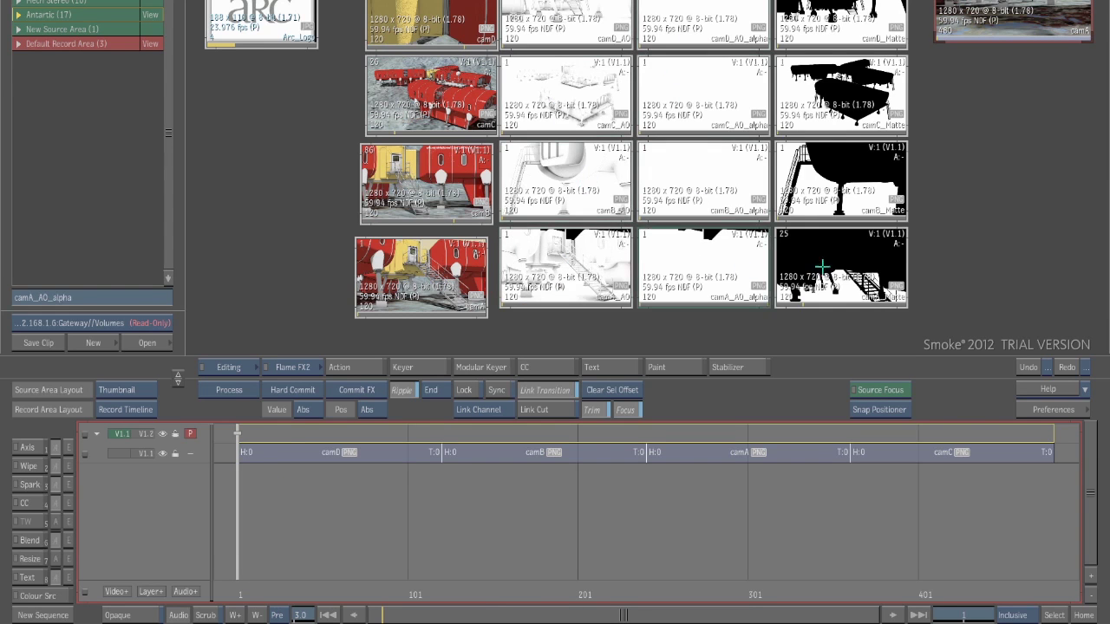
pyautogui.click(818, 257)
pyautogui.click(810, 186)
pyautogui.click(826, 96)
pyautogui.click(836, 26)
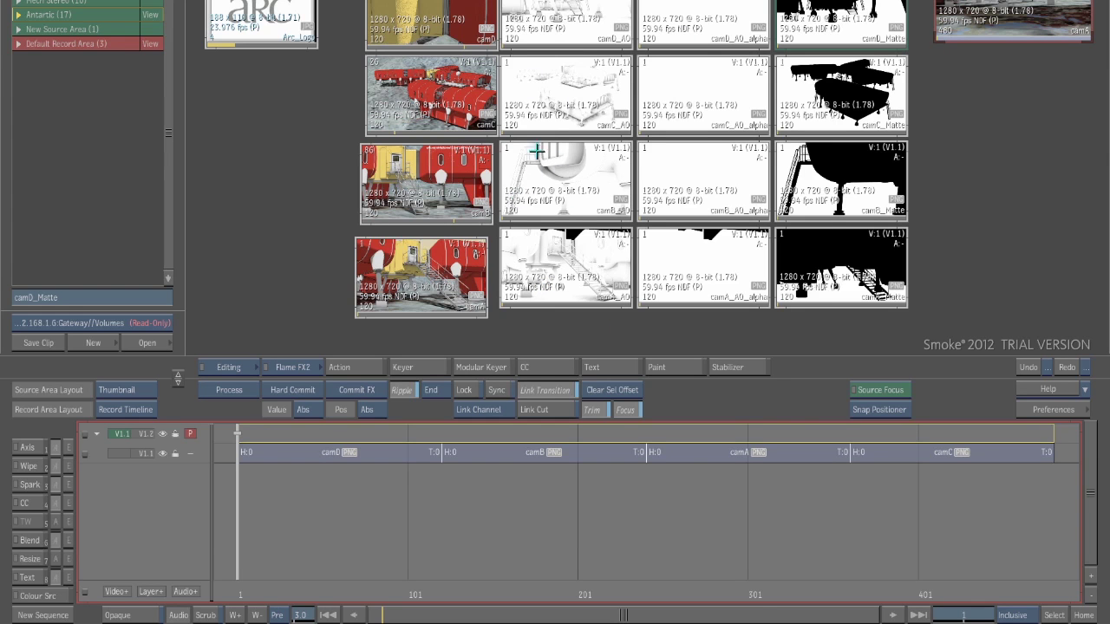
pyautogui.click(573, 11)
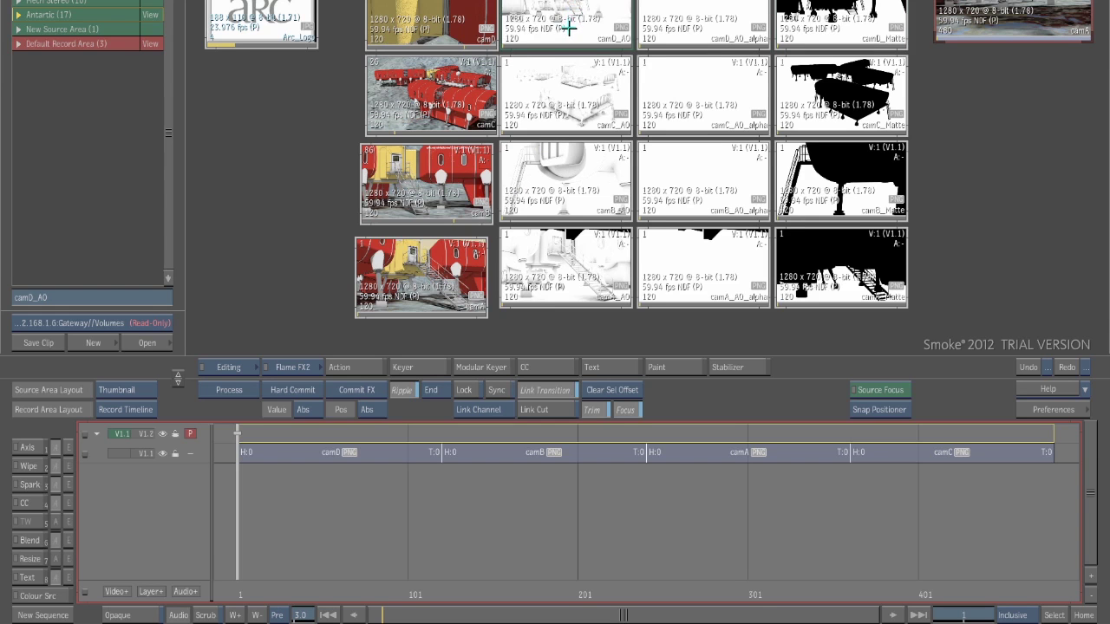
pyautogui.moveTo(570, 29); pyautogui.dragTo(324, 411)
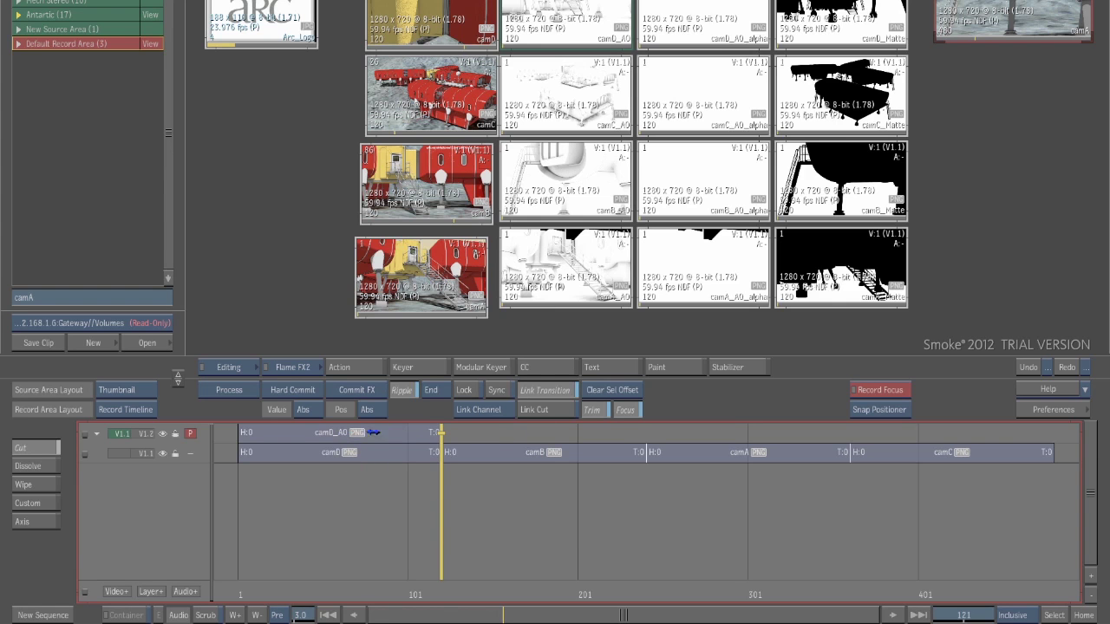
# - Overwrite camB_AO, camA_AO and camC_AO onto V1.2 after camD_AO, then scrub back to frame 328
pyautogui.click(564, 200)
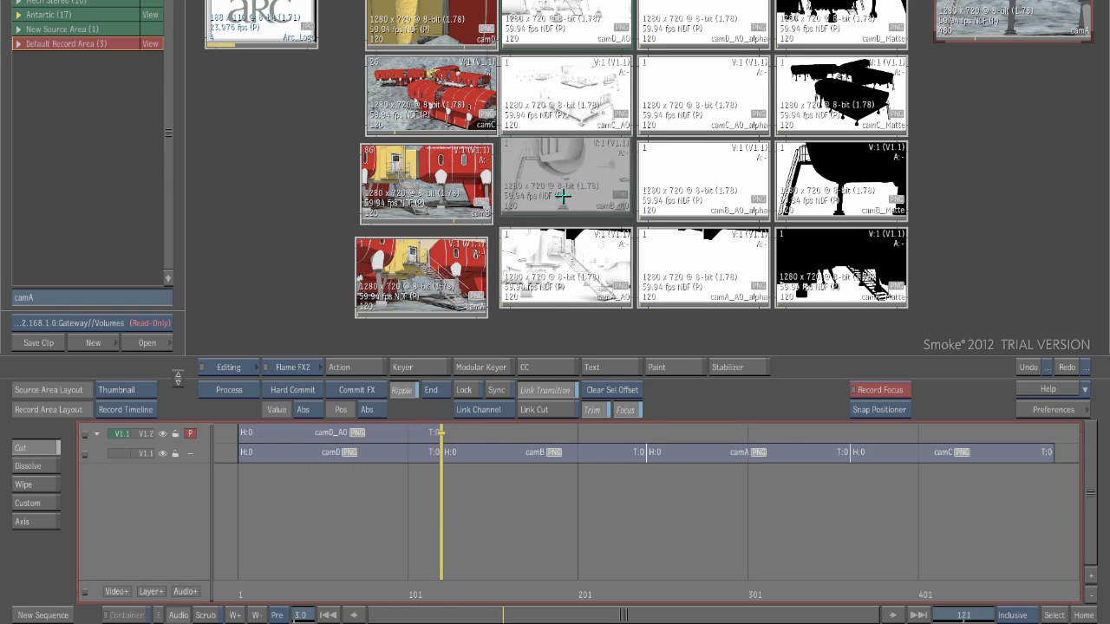
pyautogui.press('F10')
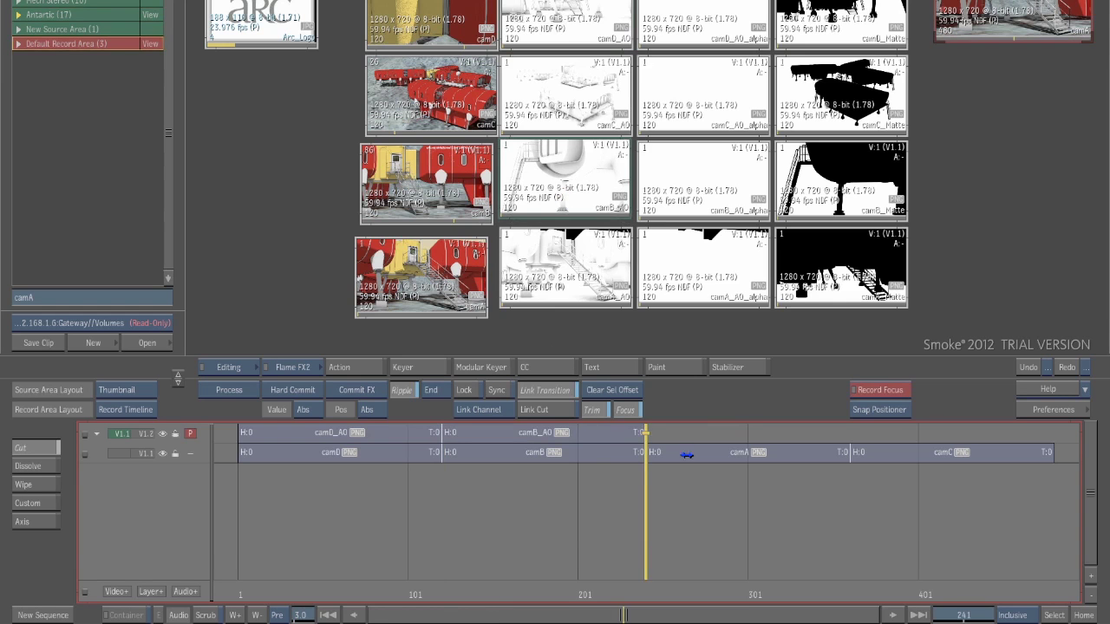
pyautogui.click(567, 291)
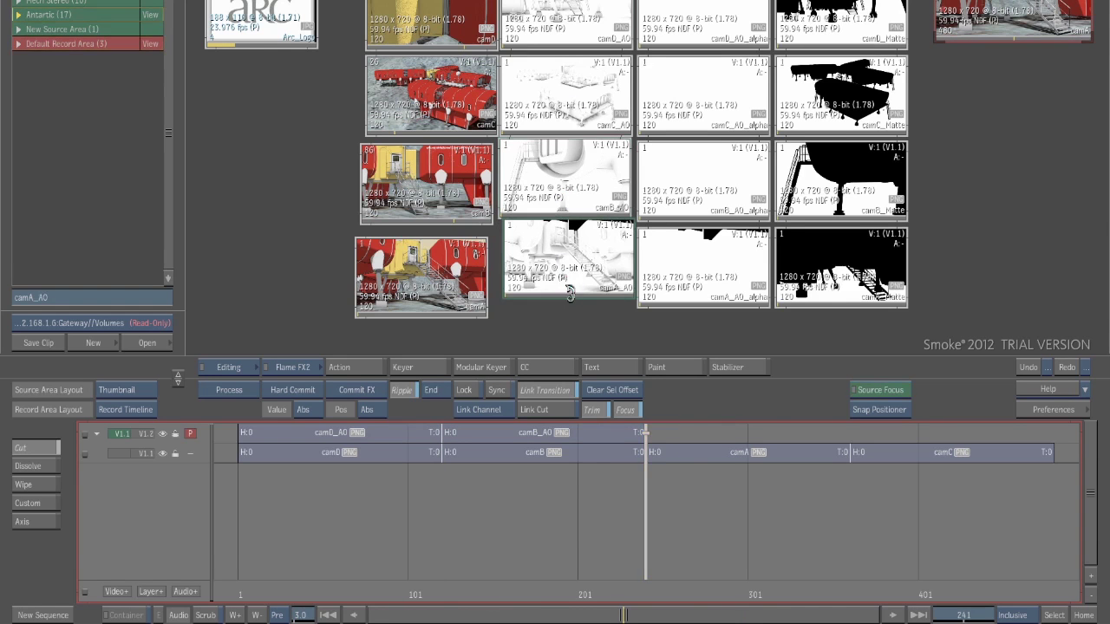
pyautogui.press('F10')
pyautogui.click(567, 291)
pyautogui.click(575, 113)
pyautogui.press('F10')
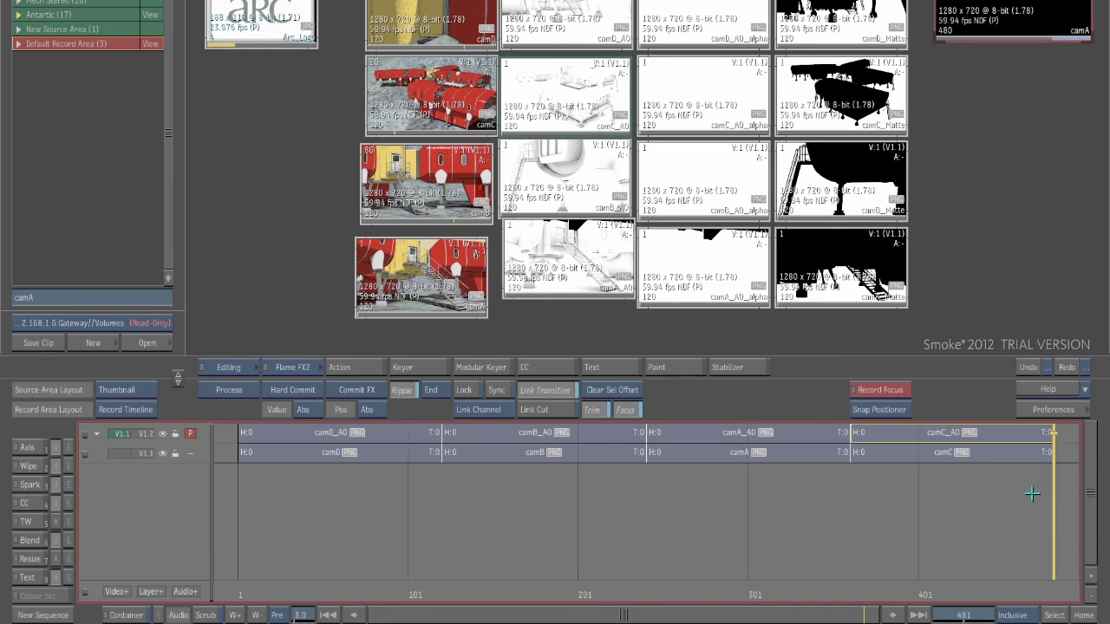
pyautogui.press('Escape')
pyautogui.moveTo(1053, 508); pyautogui.dragTo(406, 523)
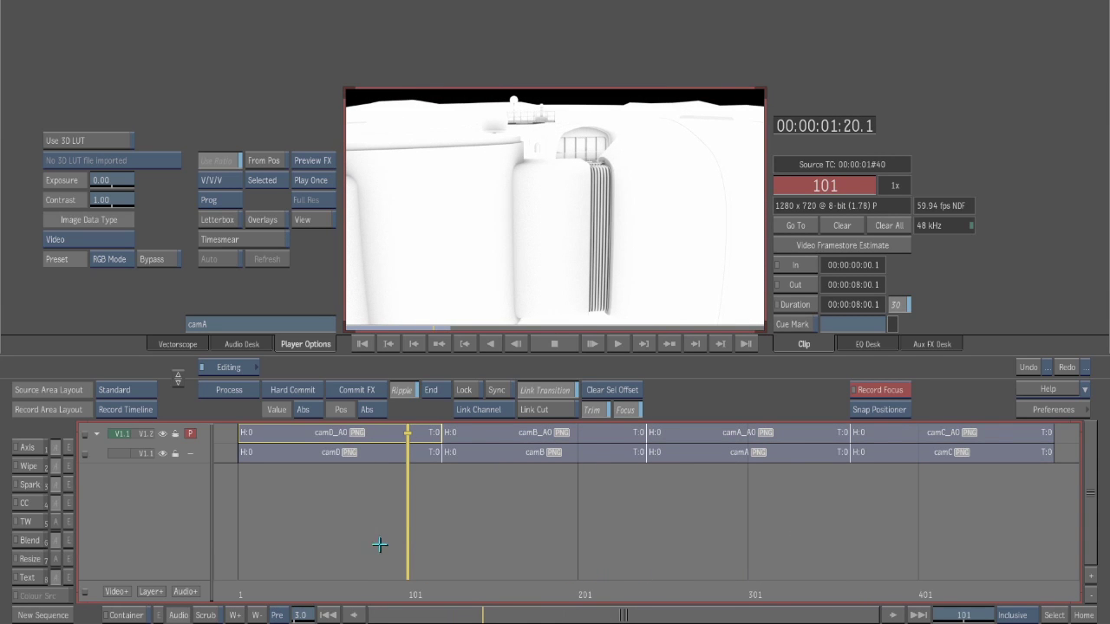
# - Select the camD_AO segment on V1.2 and give it a default Axis effect (scale 100, transparency 0%)
pyautogui.moveTo(404, 523); pyautogui.dragTo(356, 538)
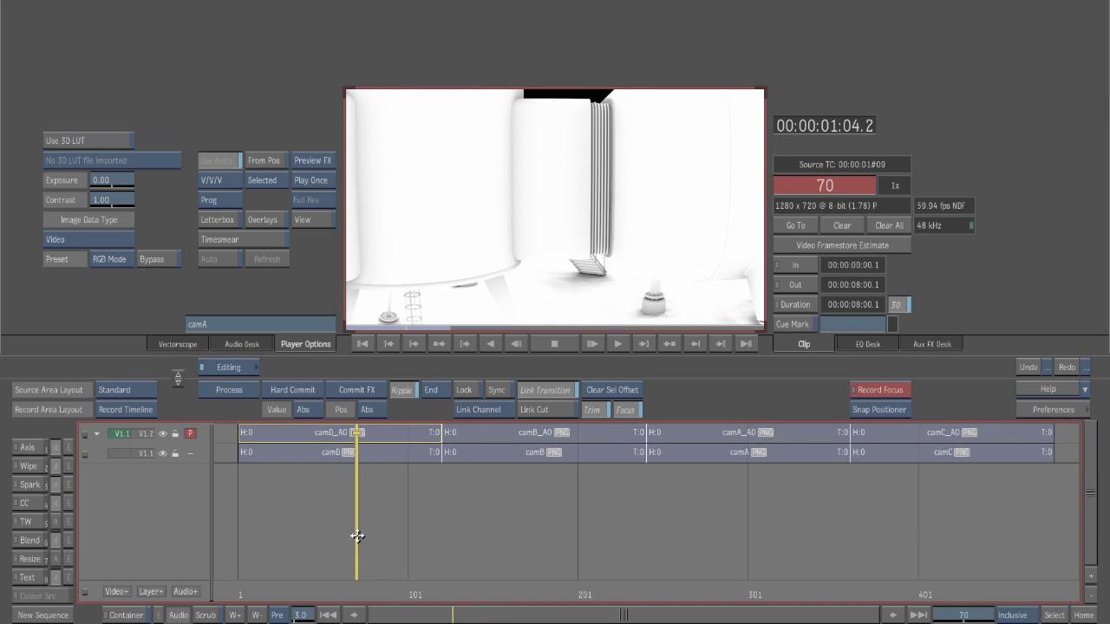
pyautogui.click(420, 436)
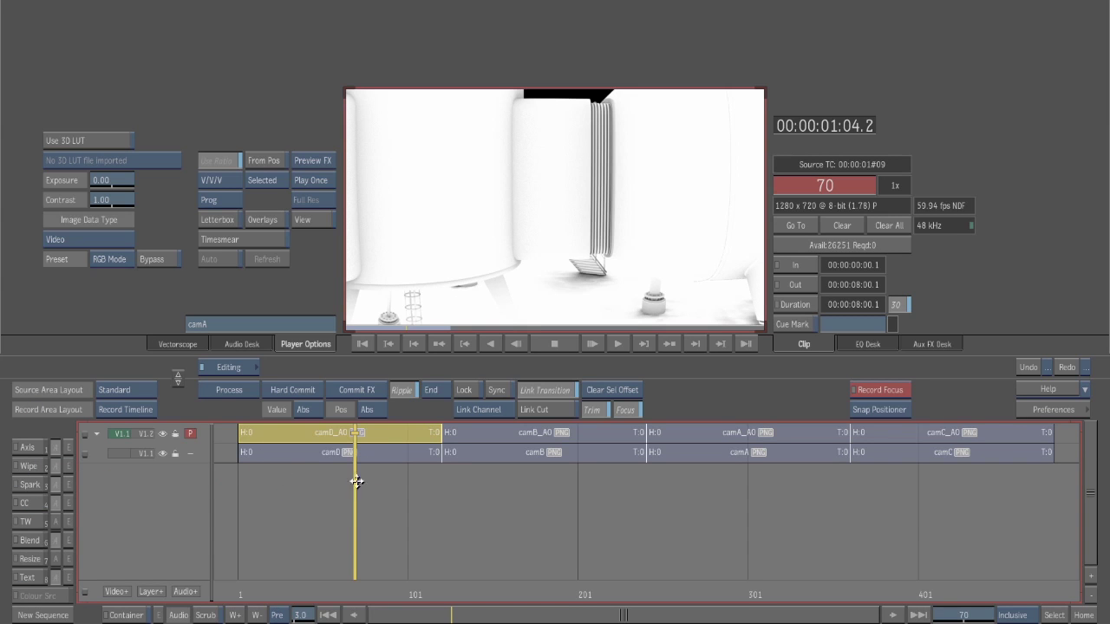
pyautogui.moveTo(370, 494); pyautogui.dragTo(355, 470)
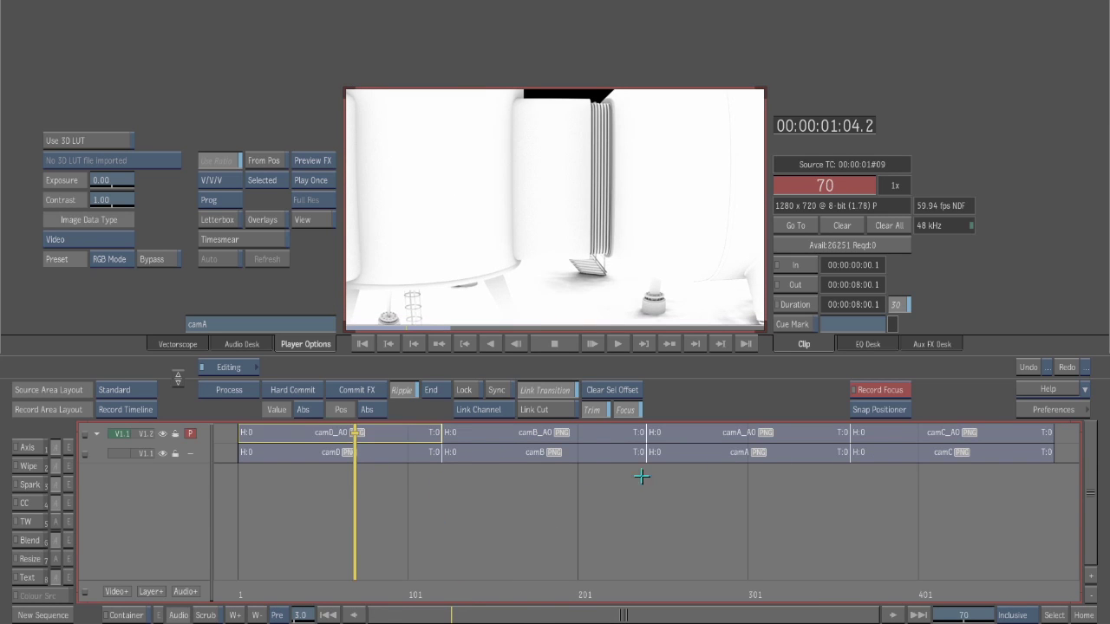
pyautogui.click(282, 432)
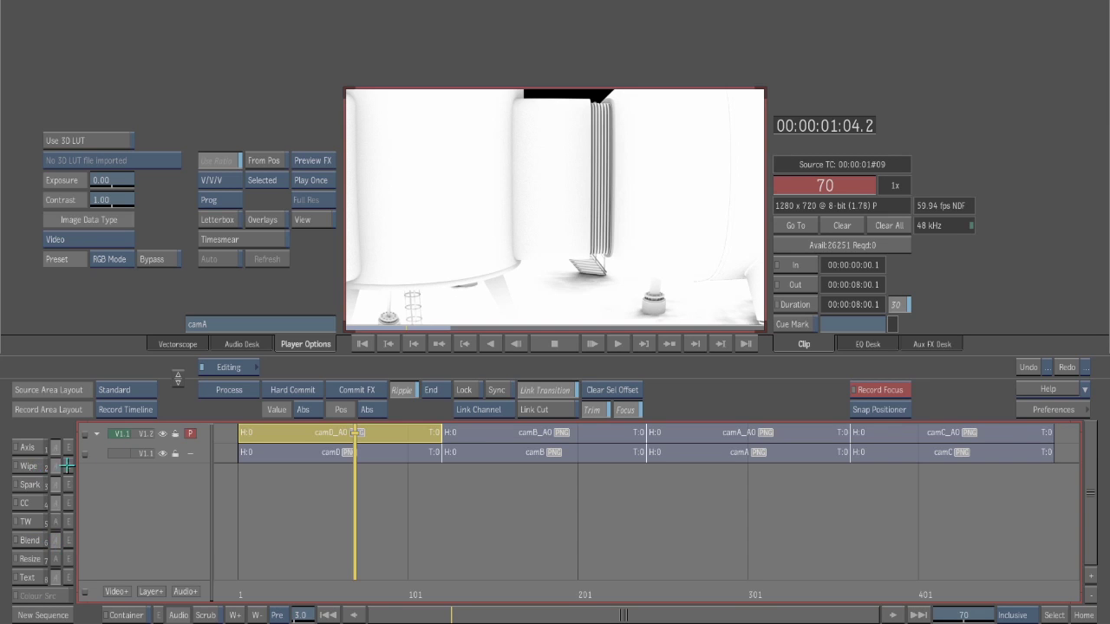
pyautogui.click(30, 448)
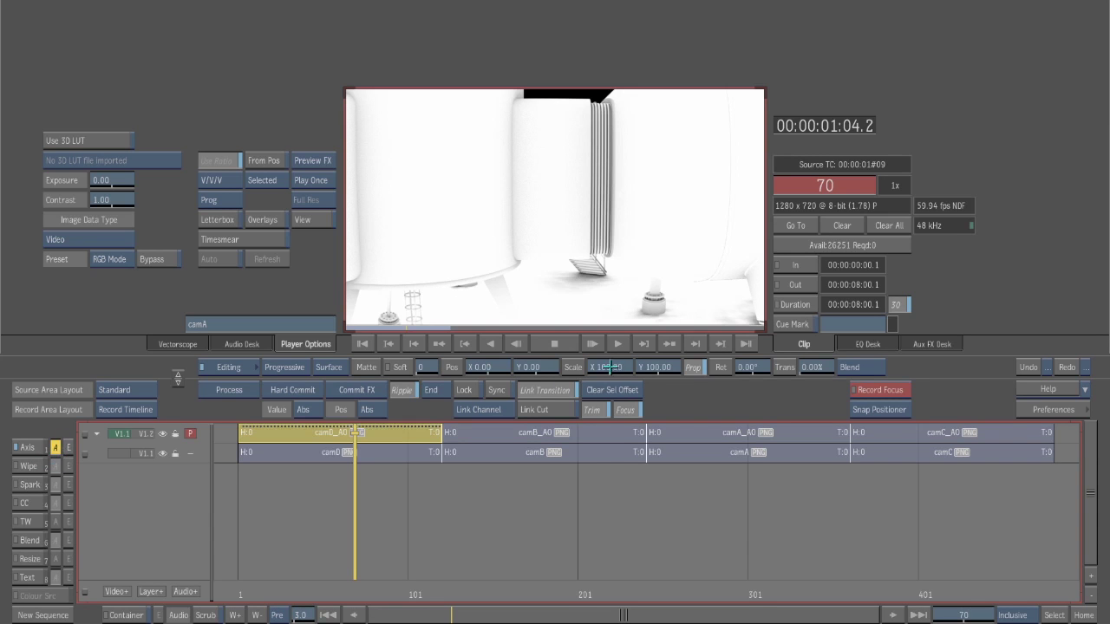
# - Try shrinking camD_AO to an inset, undo it, and set the blend mode to Add Trans
pyautogui.moveTo(598, 368); pyautogui.dragTo(600, 370)
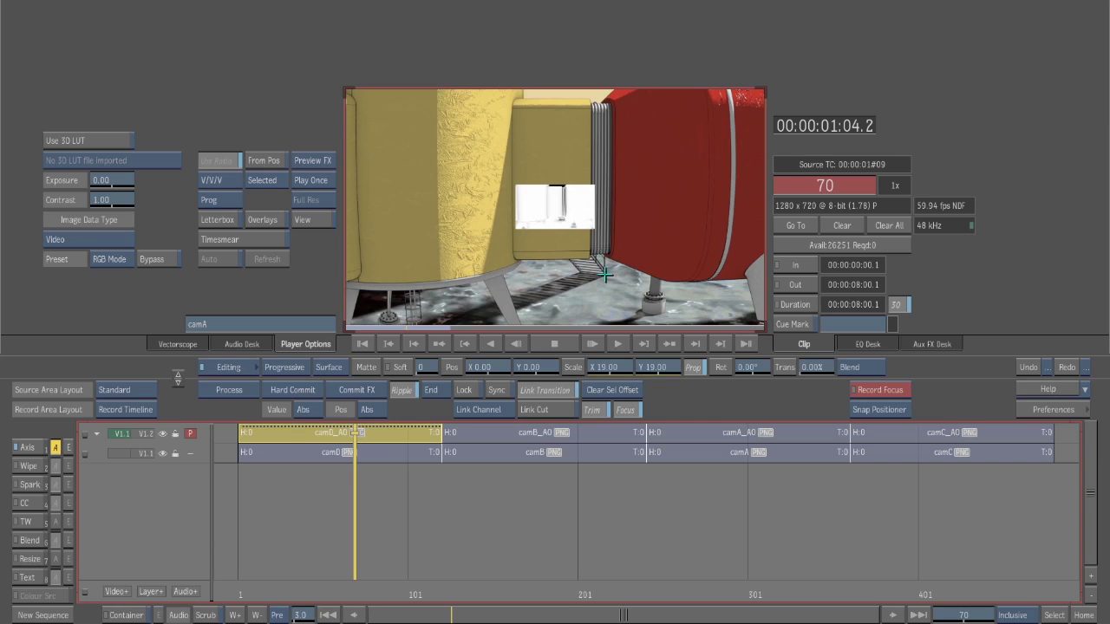
pyautogui.click(1029, 368)
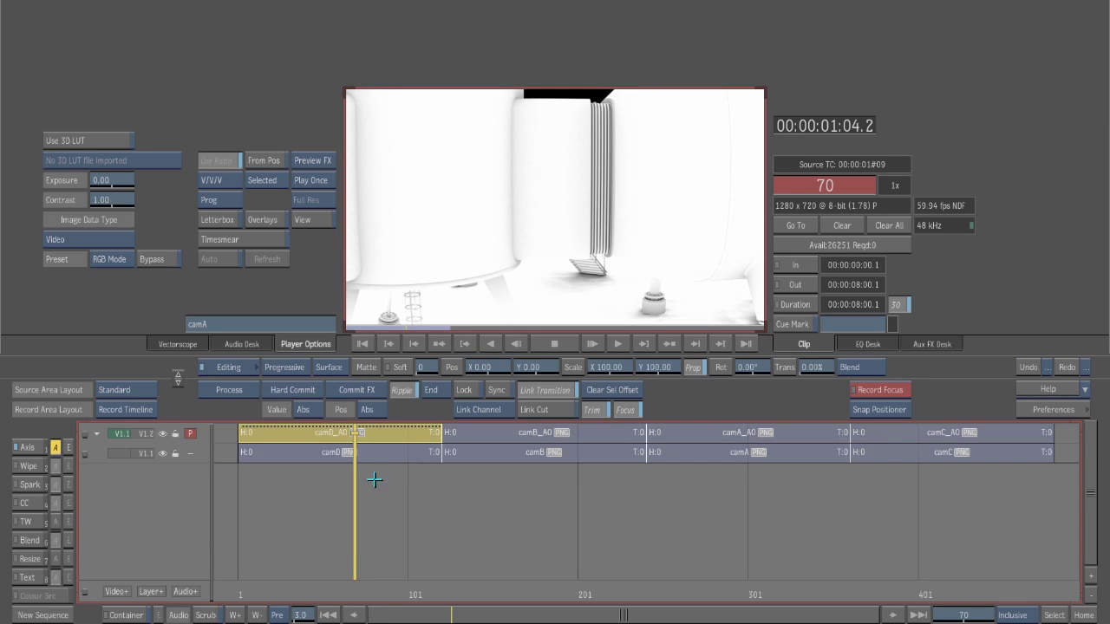
pyautogui.click(850, 368)
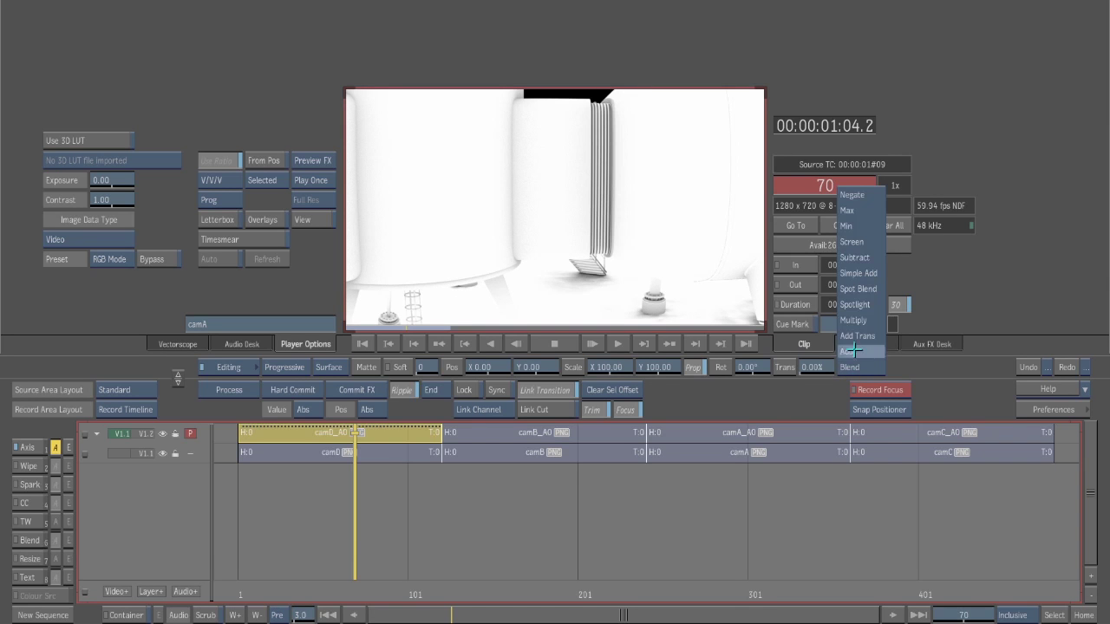
pyautogui.click(858, 334)
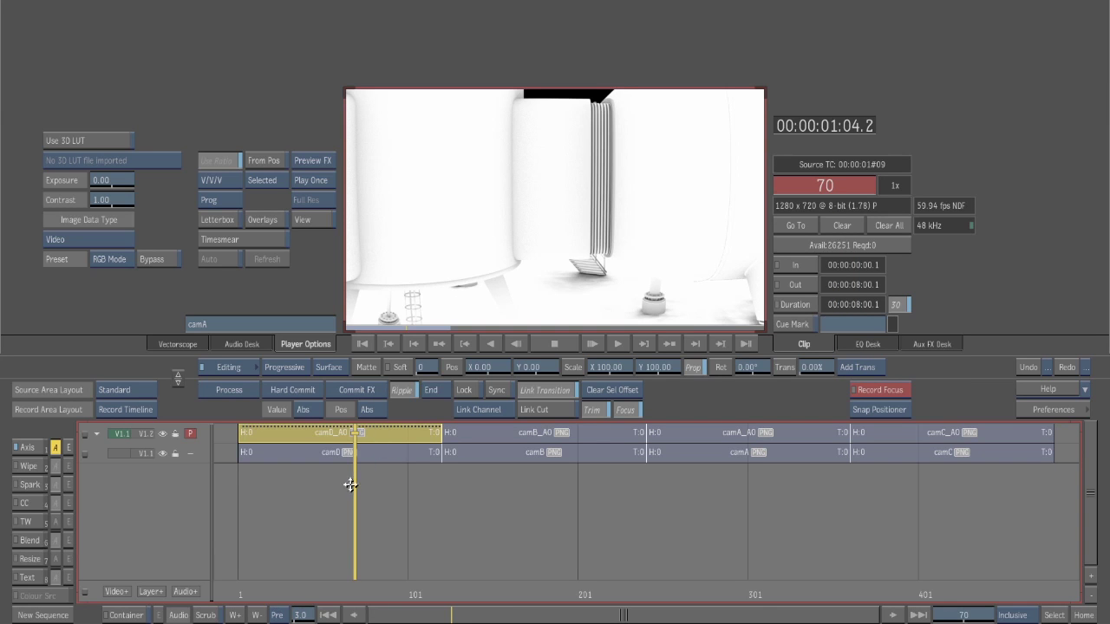
# - Reselect camD_AO at frame 63 and change its Axis blend mode to Multiply
pyautogui.moveTo(353, 483); pyautogui.dragTo(343, 484)
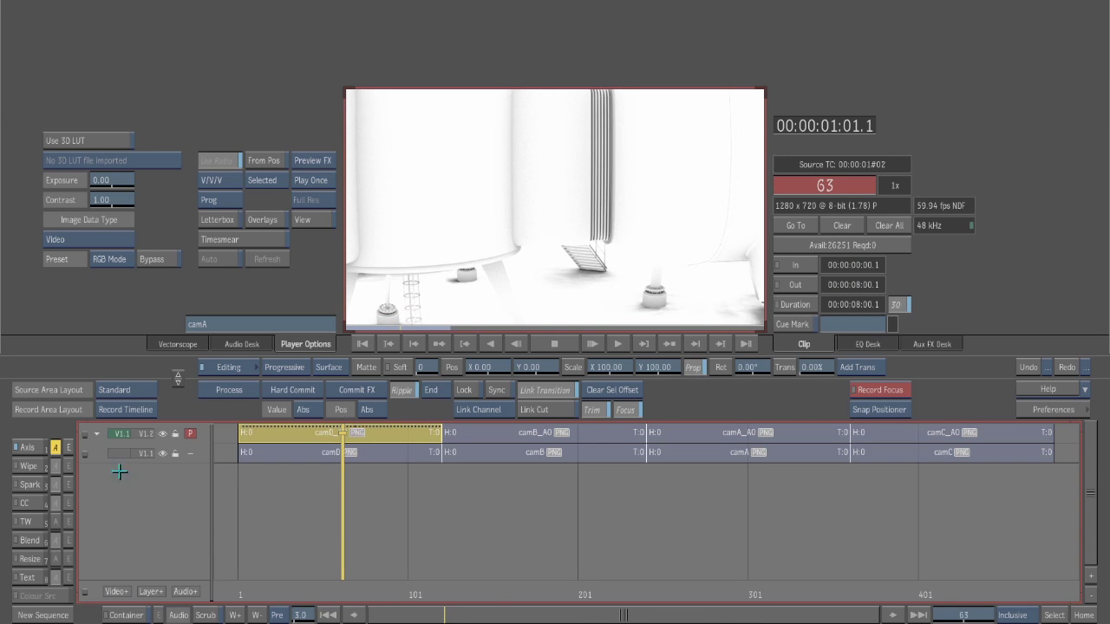
pyautogui.click(69, 447)
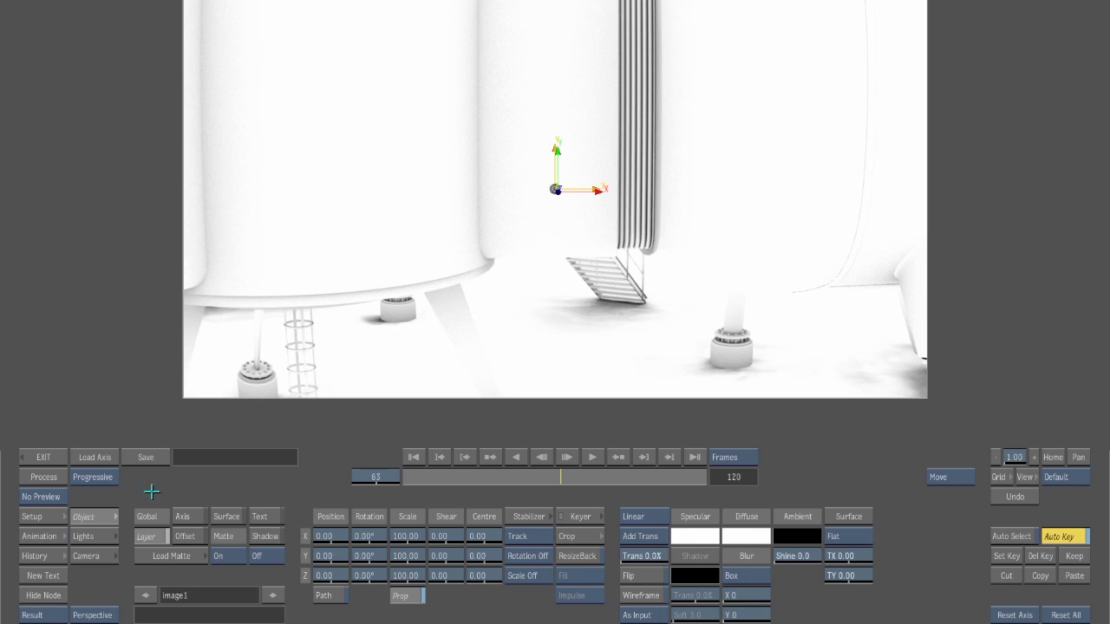
pyautogui.click(35, 457)
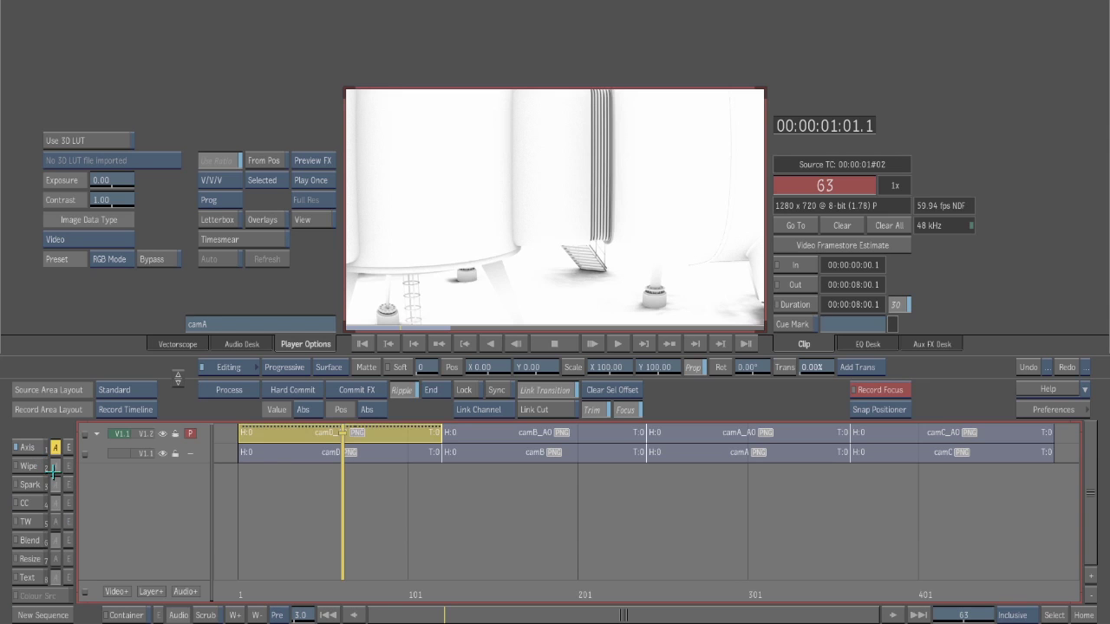
pyautogui.click(370, 436)
pyautogui.click(31, 448)
pyautogui.click(857, 367)
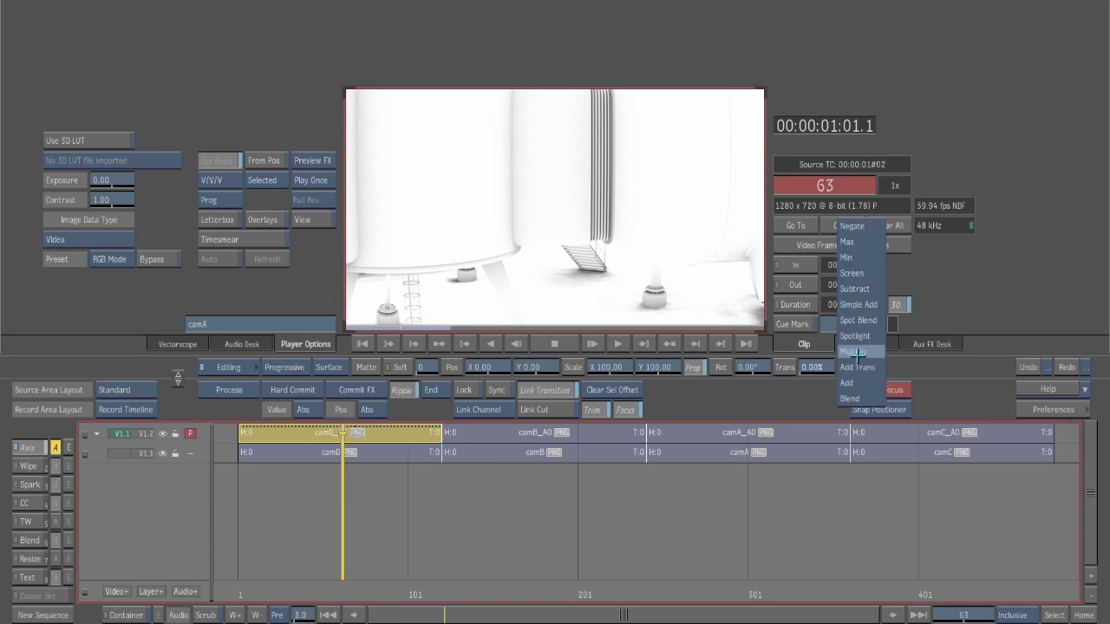
pyautogui.click(857, 351)
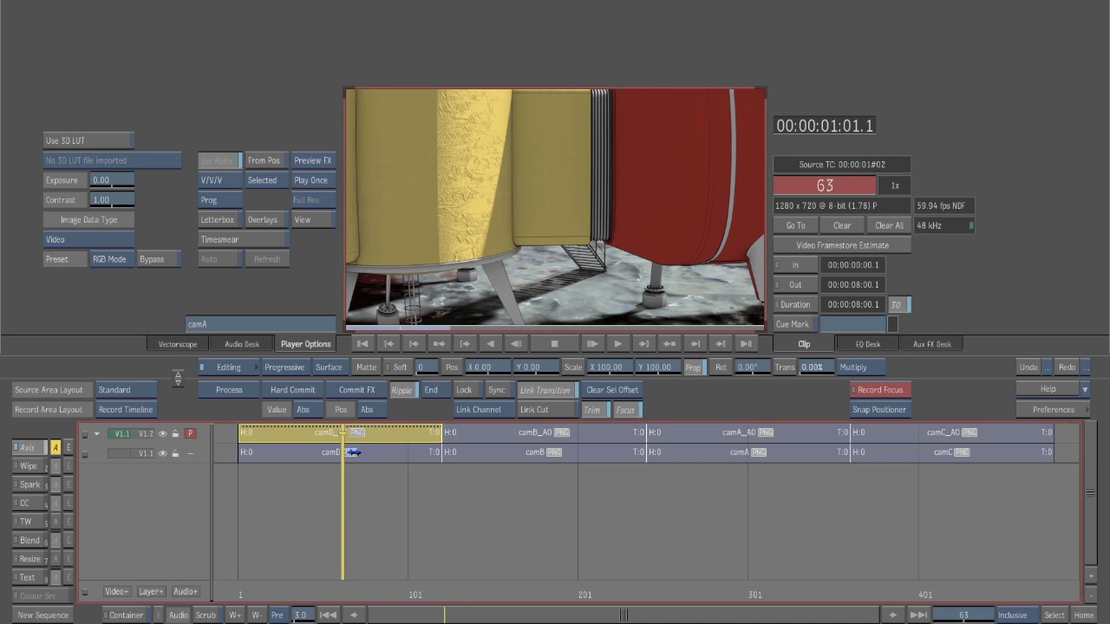
# - Return track focus to V1.2 and play the sequence up to frame 96
pyautogui.click(351, 452)
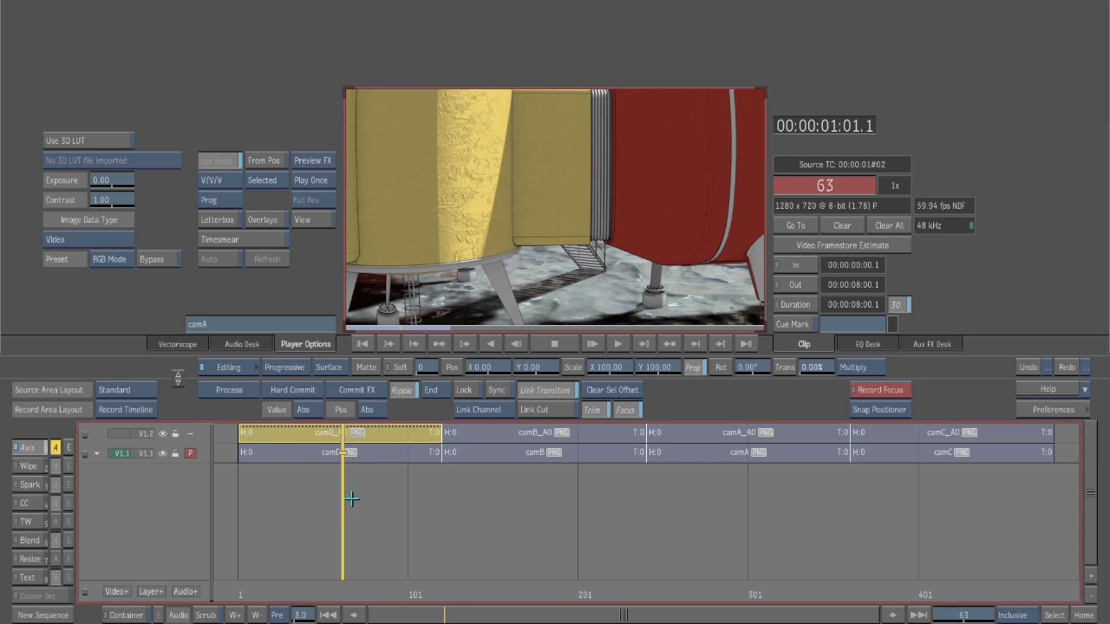
pyautogui.click(352, 444)
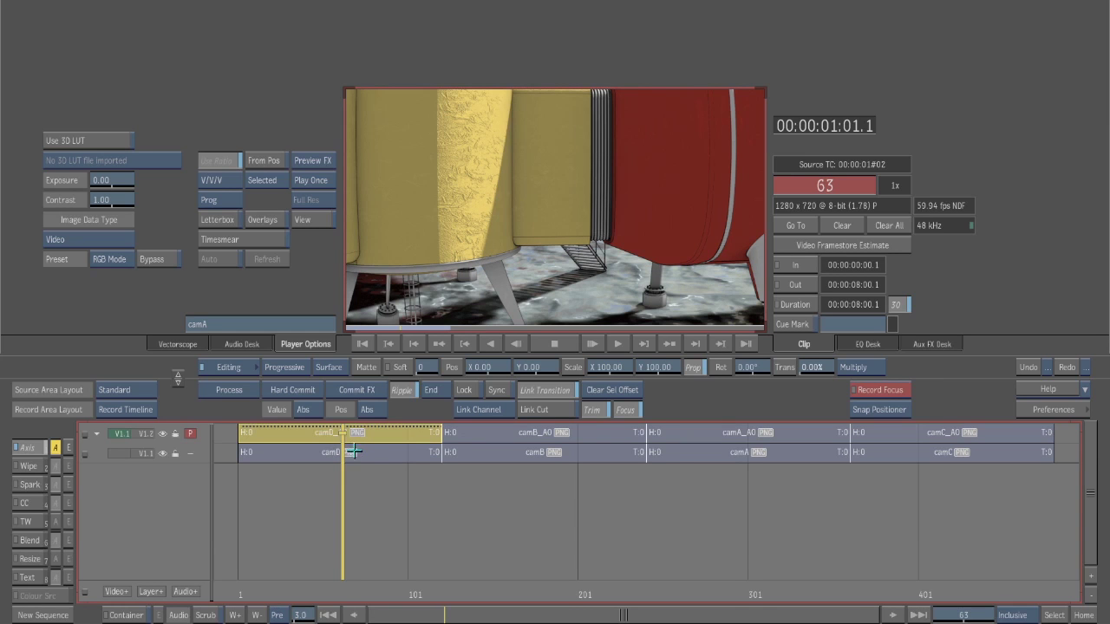
pyautogui.click(353, 451)
pyautogui.press('Up')
pyautogui.press('space')
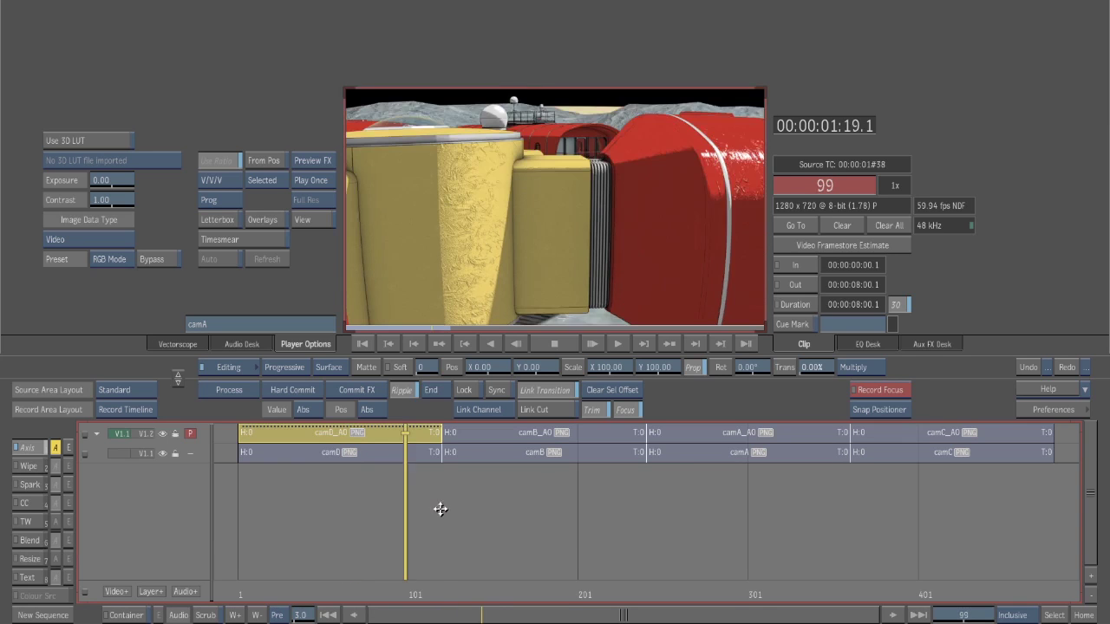
pyautogui.click(404, 514)
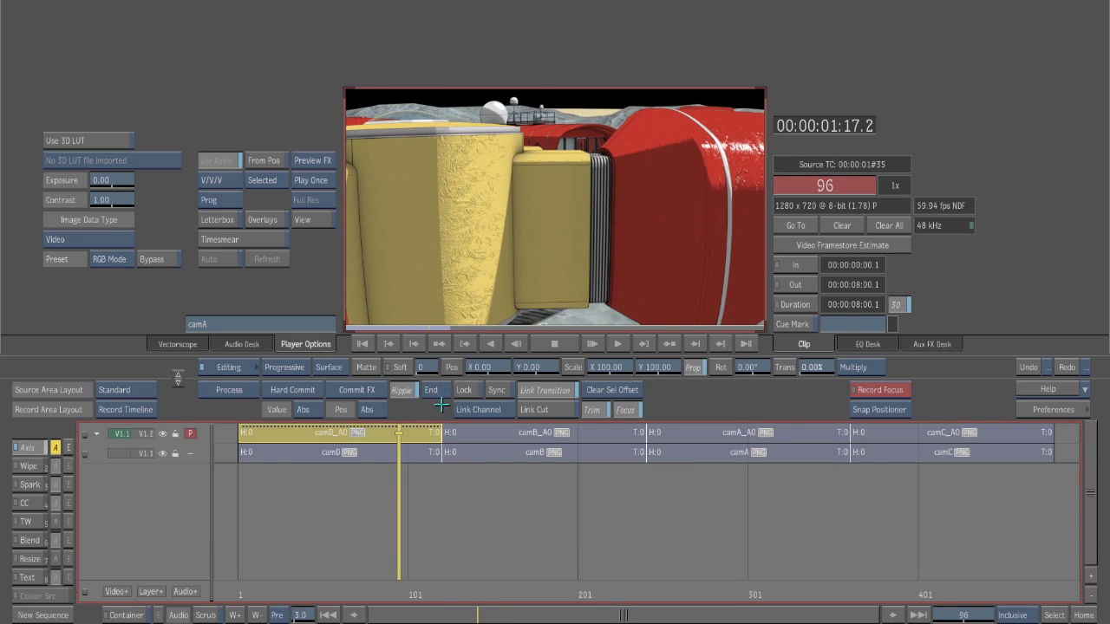
# - Preview the camA_AO_alpha clip from the clip library, then switch back to the edited sequence
pyautogui.press('Escape')
pyautogui.click(559, 257)
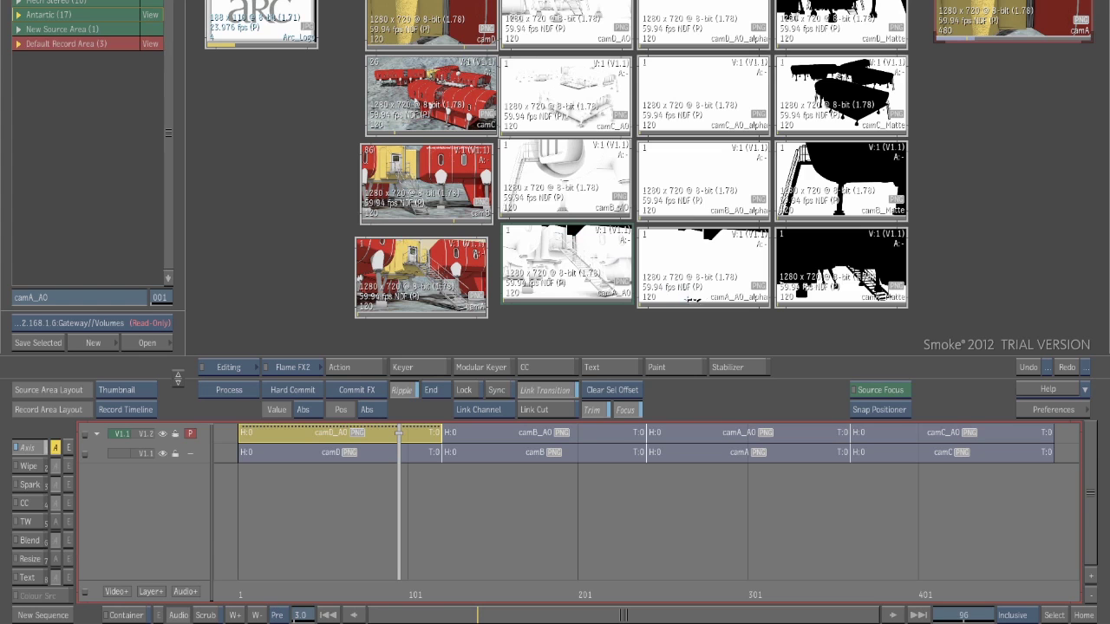
pyautogui.click(723, 298)
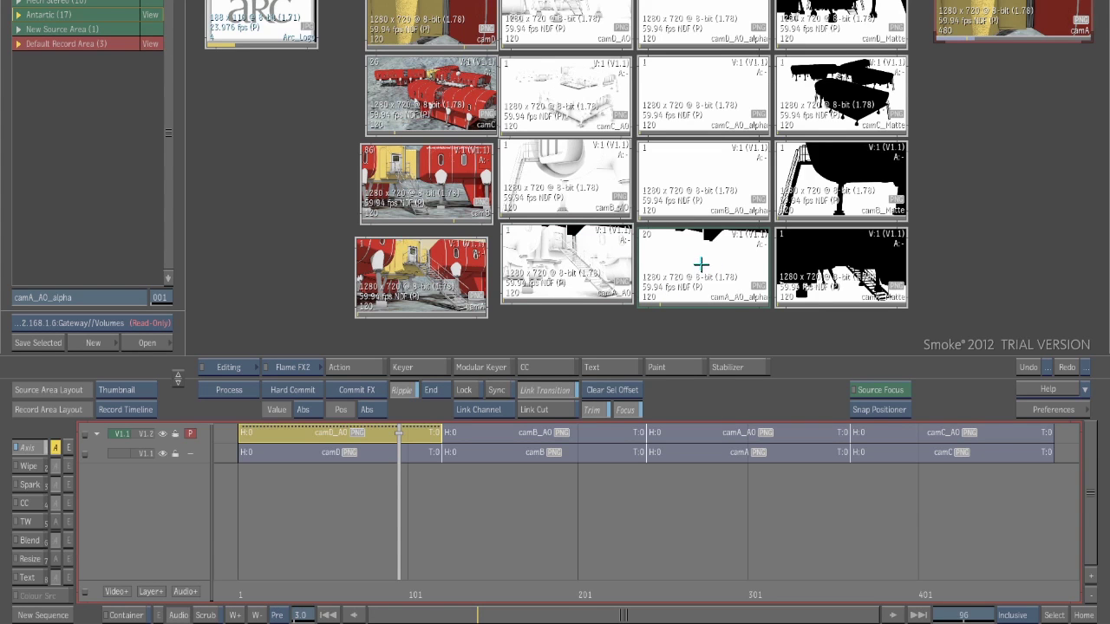
pyautogui.doubleClick(711, 260)
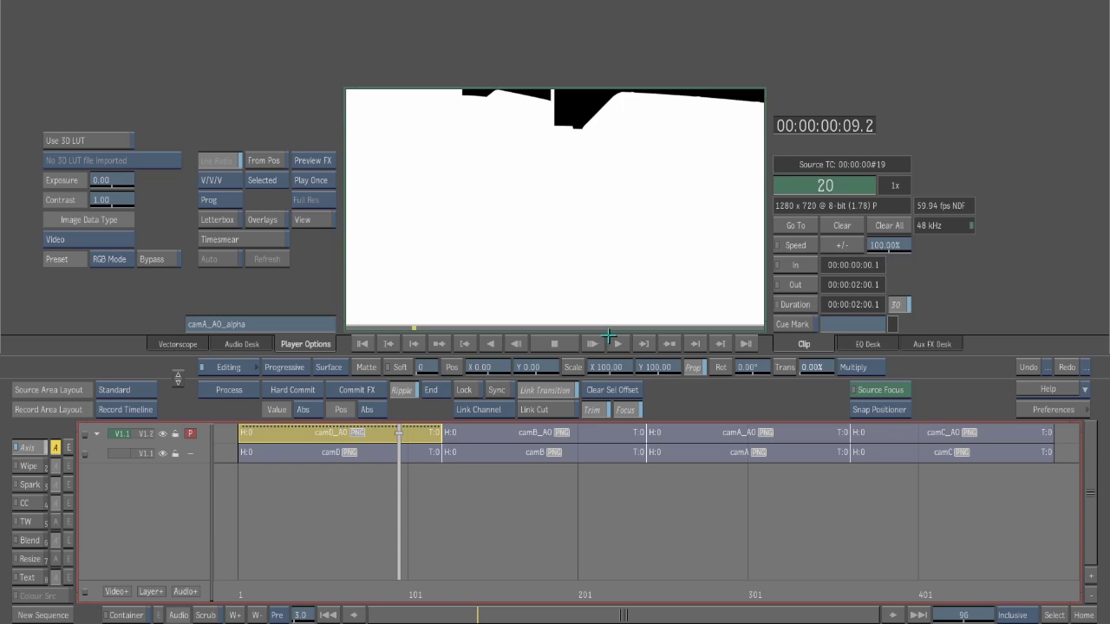
pyautogui.click(419, 487)
# - Scrub and step through the camD shot (frames 52–88) to check the Multiply composite
pyautogui.press('Left')
pyautogui.press('Left')
pyautogui.press('Left')
pyautogui.press('Left')
pyautogui.moveTo(345, 495); pyautogui.dragTo(390, 494)
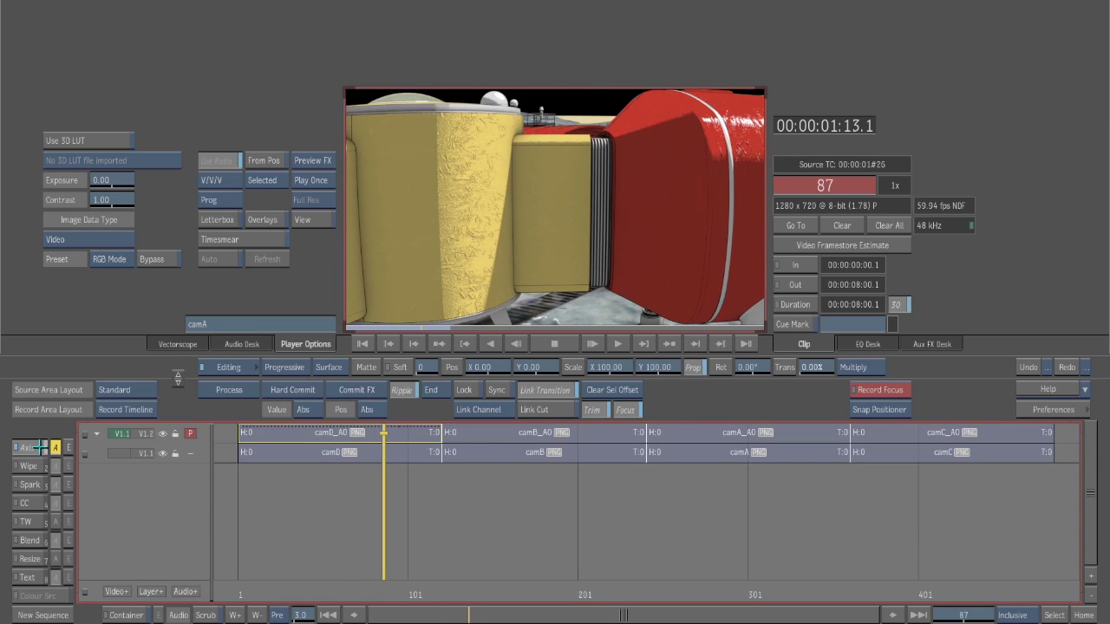
pyautogui.click(407, 440)
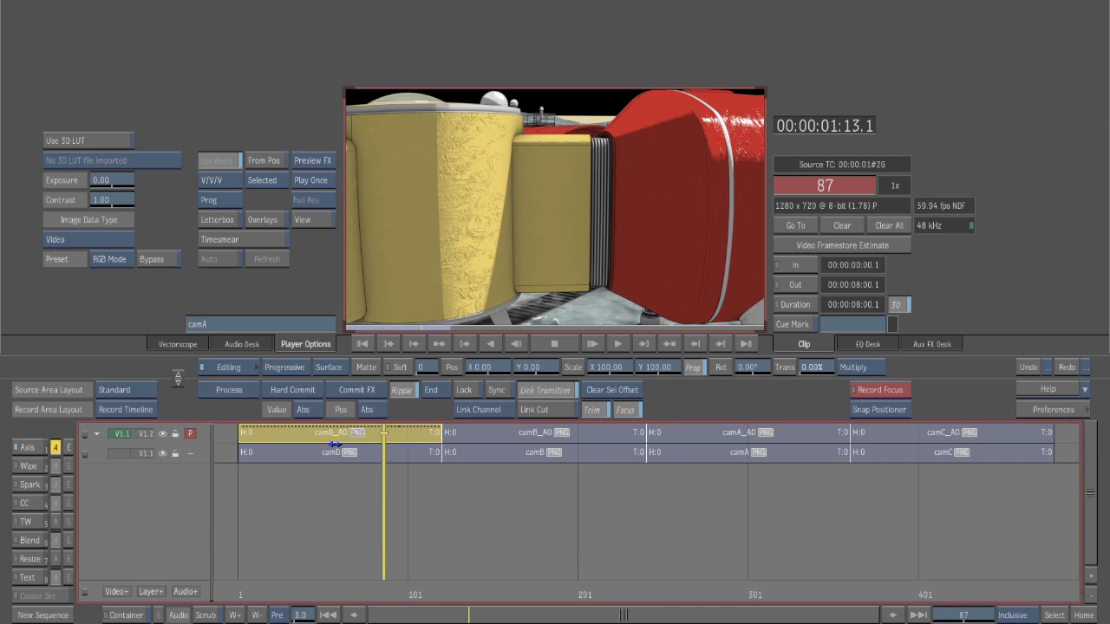
pyautogui.click(369, 387)
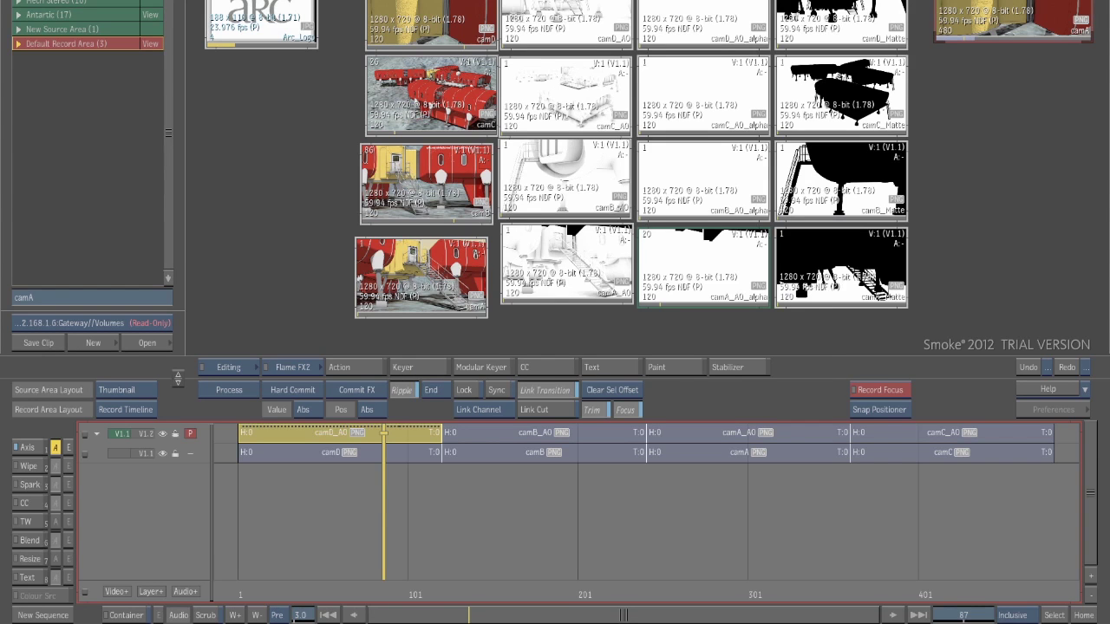
pyautogui.press('Escape')
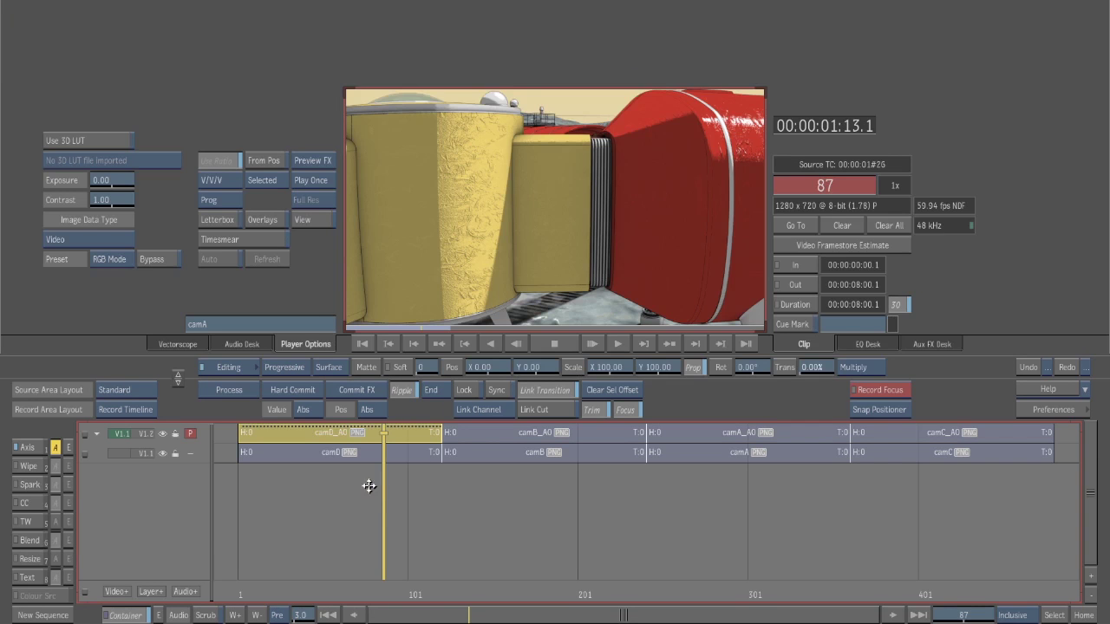
pyautogui.press('Left')
pyautogui.press('Left')
pyautogui.press('Left')
pyautogui.press('Left')
pyautogui.press('Left')
pyautogui.press('Left')
pyautogui.press('Left')
pyautogui.press('Left')
pyautogui.press('Left')
pyautogui.press('Left')
pyautogui.press('Left')
pyautogui.press('Left')
pyautogui.press('Left')
pyautogui.press('Left')
pyautogui.press('Left')
pyautogui.press('Left')
pyautogui.press('Left')
pyautogui.press('Left')
pyautogui.press('Left')
pyautogui.press('Left')
pyautogui.press('Left')
pyautogui.press('Left')
pyautogui.press('Left')
pyautogui.press('Left')
pyautogui.press('Left')
pyautogui.press('Left')
pyautogui.press('Left')
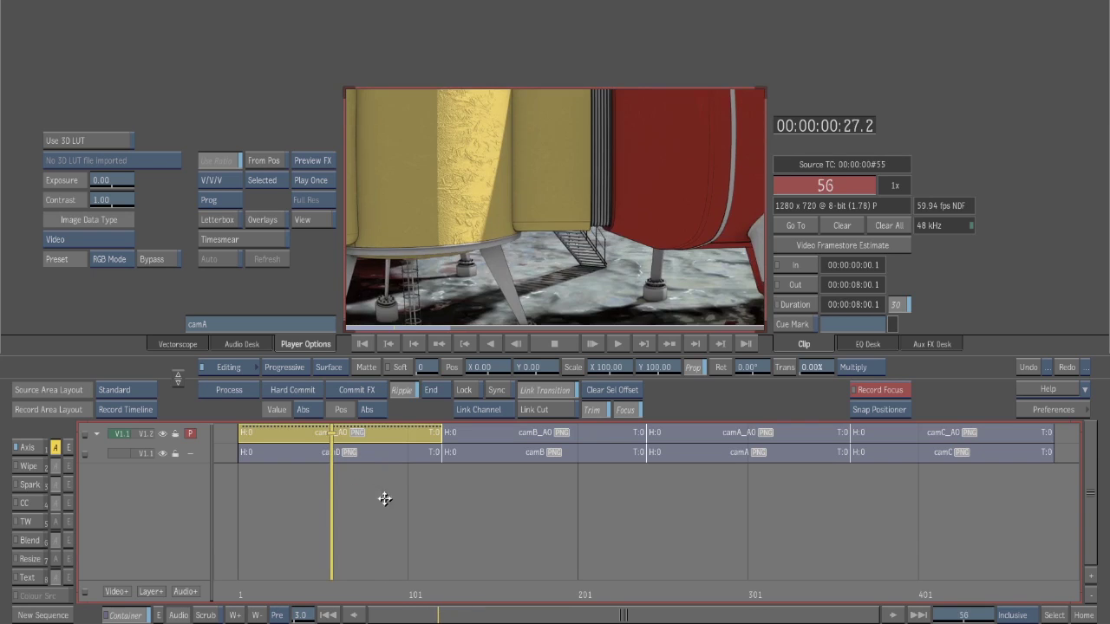
pyautogui.press('Right')
pyautogui.press('Right')
pyautogui.press('Right')
pyautogui.press('Right')
pyautogui.press('Right')
pyautogui.press('Right')
pyautogui.press('Right')
pyautogui.press('Right')
pyautogui.press('Right')
pyautogui.press('Right')
pyautogui.press('Right')
pyautogui.press('Right')
pyautogui.press('Right')
pyautogui.press('Right')
pyautogui.press('Right')
pyautogui.press('Right')
pyautogui.press('Right')
pyautogui.press('Right')
pyautogui.press('Right')
pyautogui.press('Right')
pyautogui.press('Right')
pyautogui.press('Right')
pyautogui.press('Right')
pyautogui.press('Right')
pyautogui.press('Right')
pyautogui.press('Right')
pyautogui.press('Right')
pyautogui.press('Right')
pyautogui.press('Right')
pyautogui.press('Right')
pyautogui.press('Right')
pyautogui.press('Right')
pyautogui.press('Right')
pyautogui.press('Right')
pyautogui.press('Right')
pyautogui.press('Right')
pyautogui.press('Right')
pyautogui.press('Right')
pyautogui.press('Right')
pyautogui.press('Right')
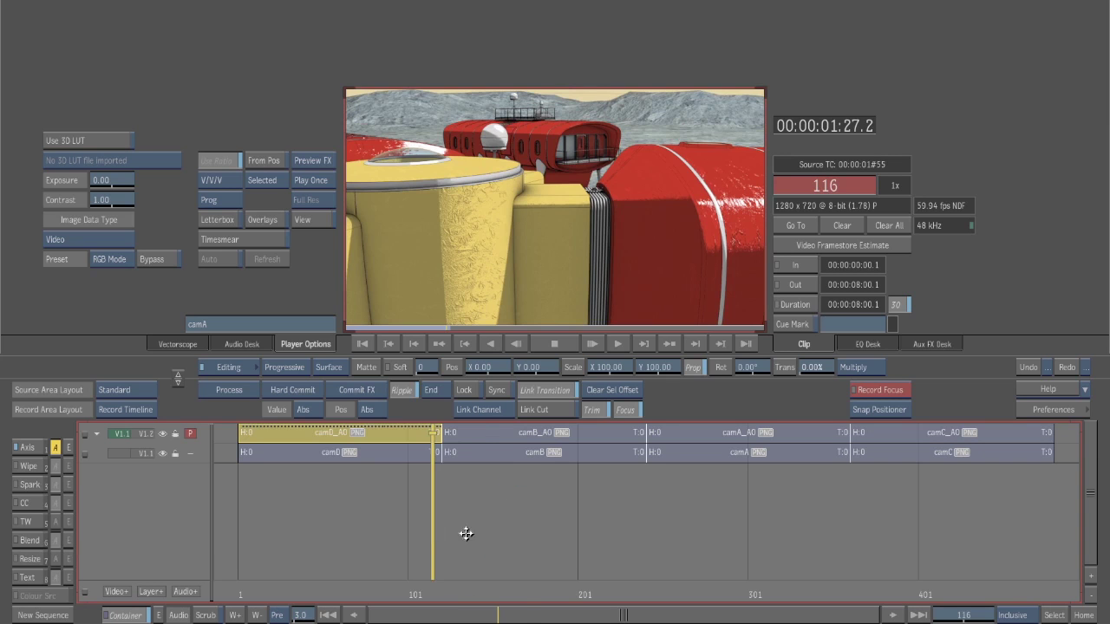
# - Add an Axis effect to camB_AO and set its blend mode to Multiply
pyautogui.click(482, 512)
pyautogui.click(551, 438)
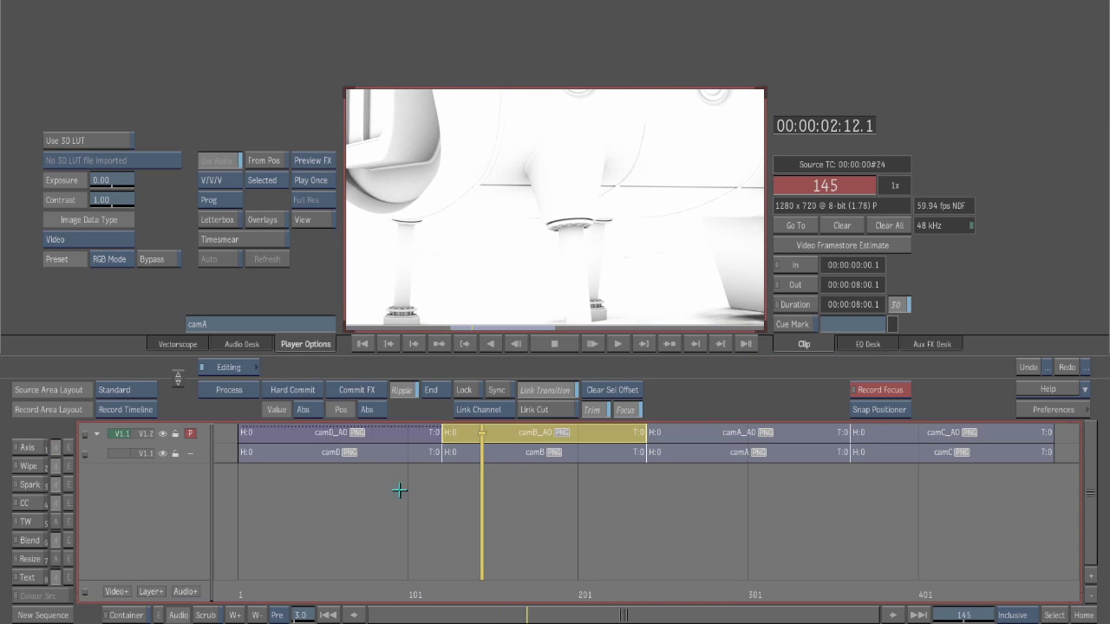
pyautogui.click(33, 447)
pyautogui.click(854, 367)
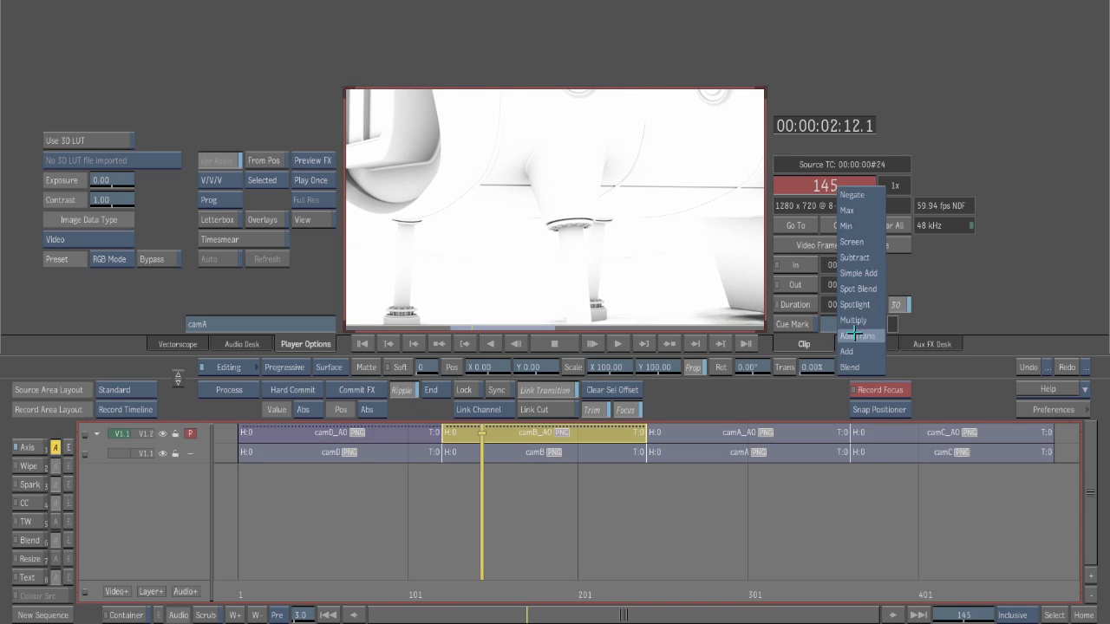
pyautogui.click(853, 320)
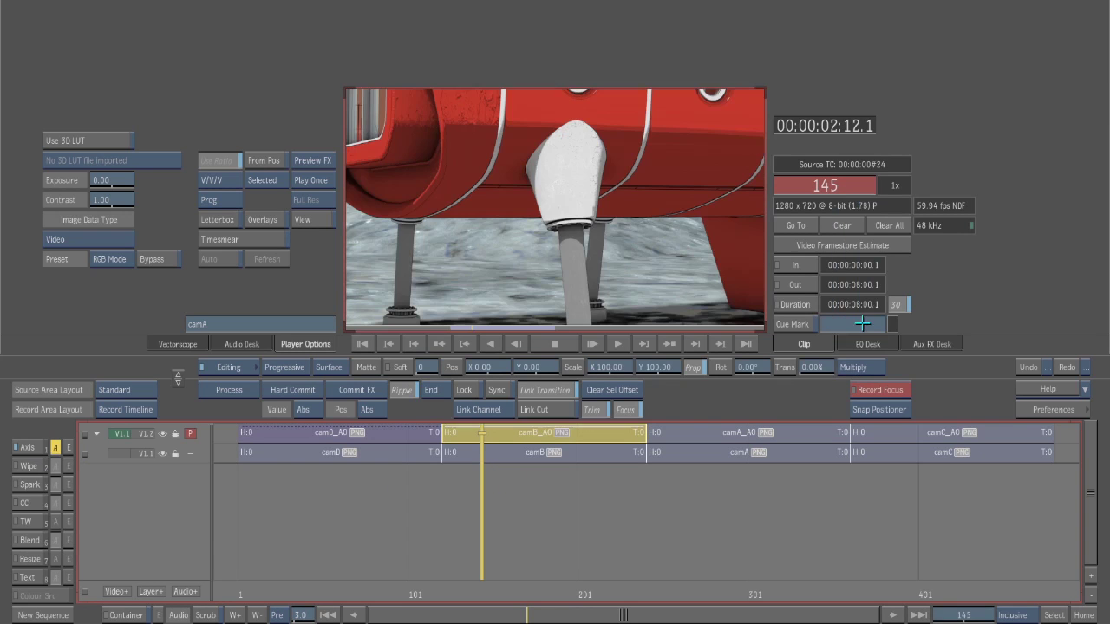
pyautogui.click(366, 367)
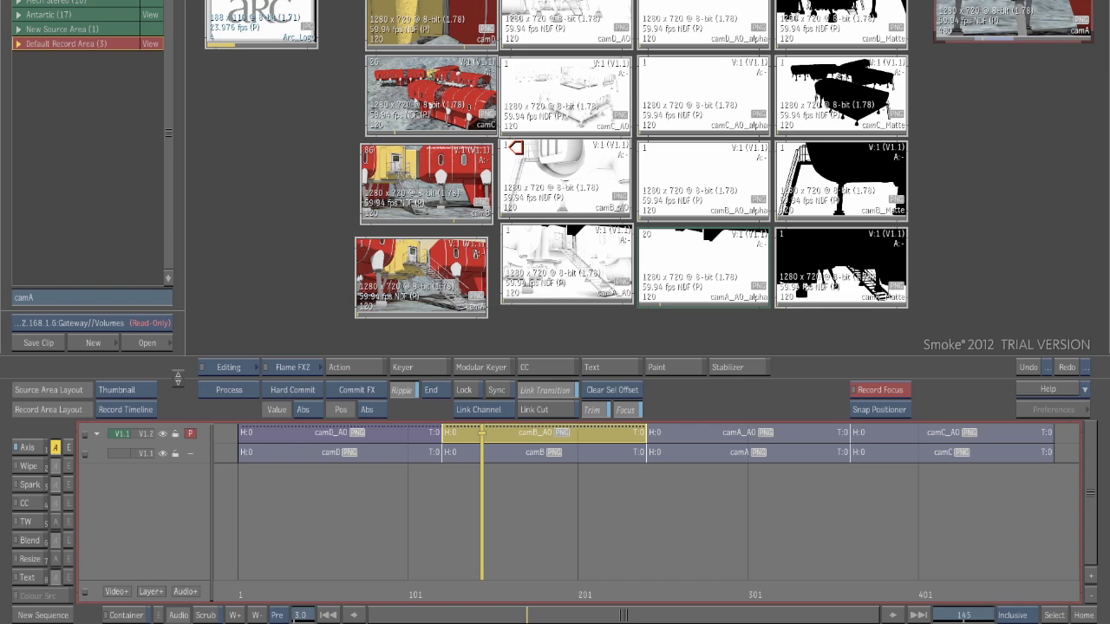
pyautogui.press('Escape')
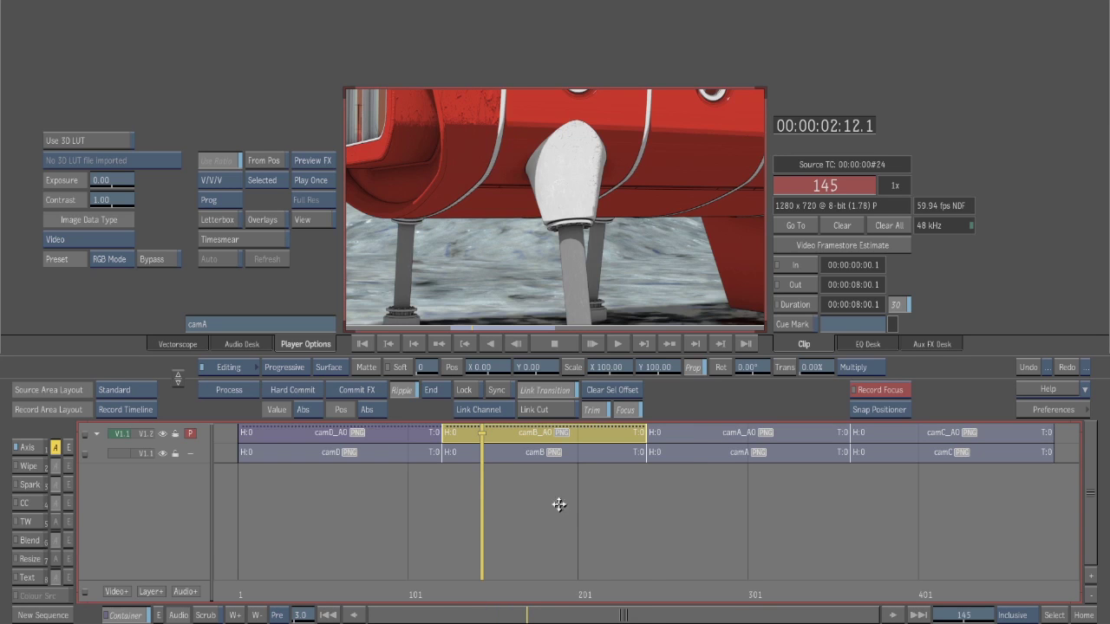
# - Set the camA_AO segment's blend mode to Multiply over the camA beauty clip
pyautogui.click(694, 513)
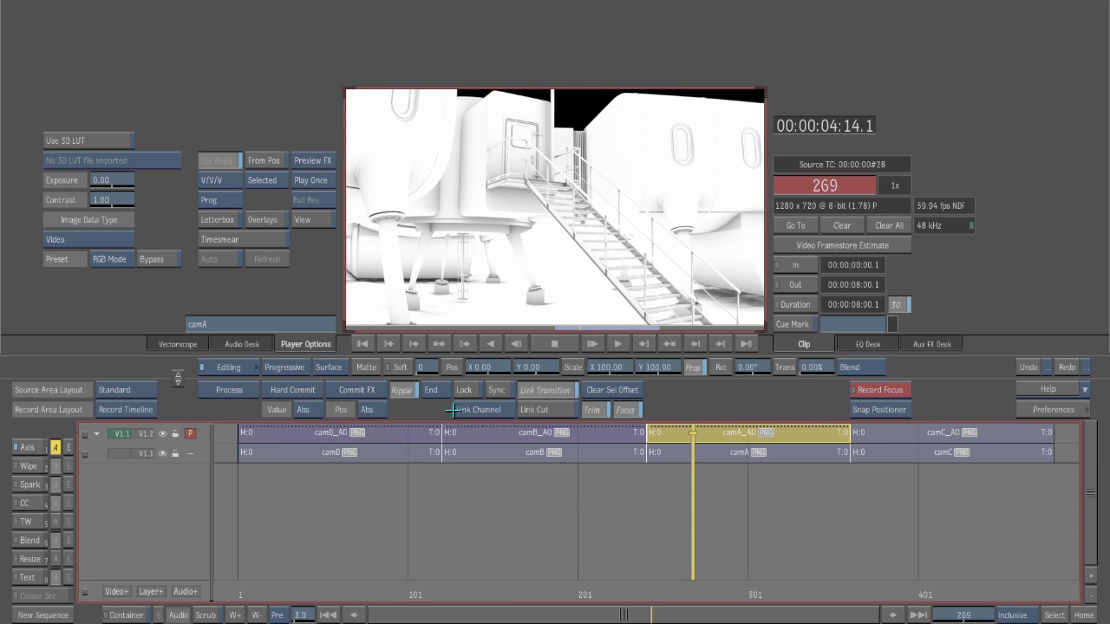
pyautogui.click(874, 367)
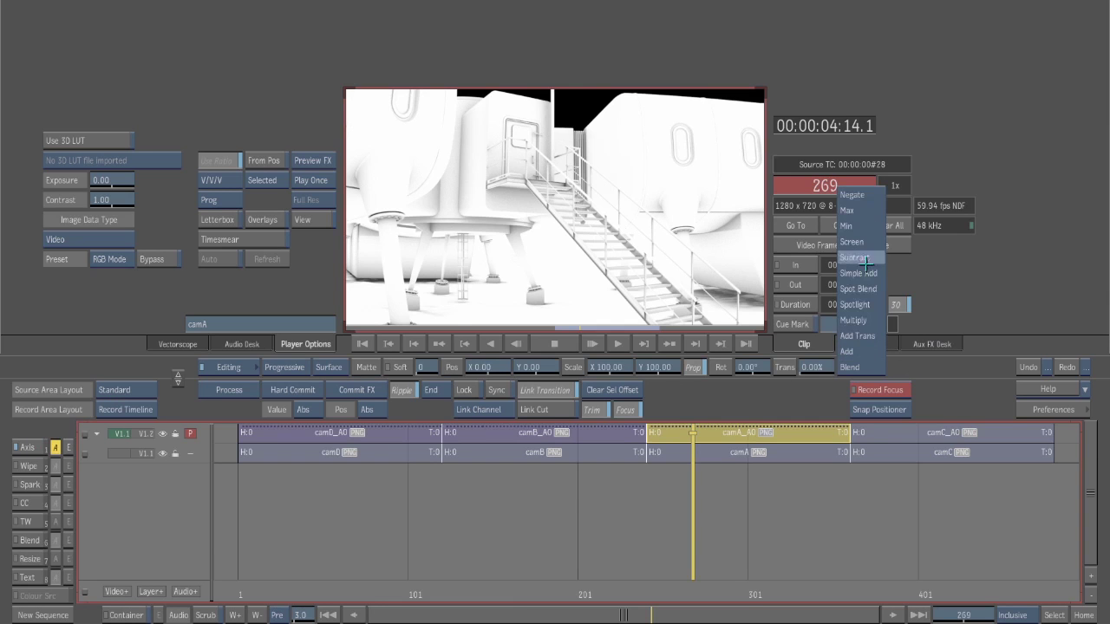
pyautogui.click(855, 320)
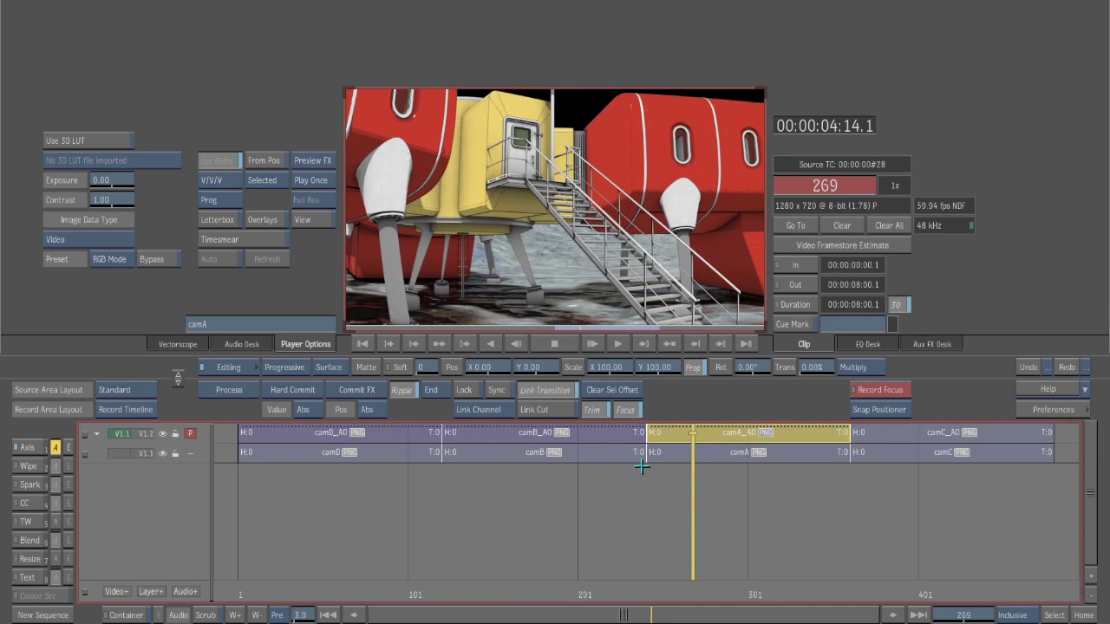
pyautogui.press('Escape')
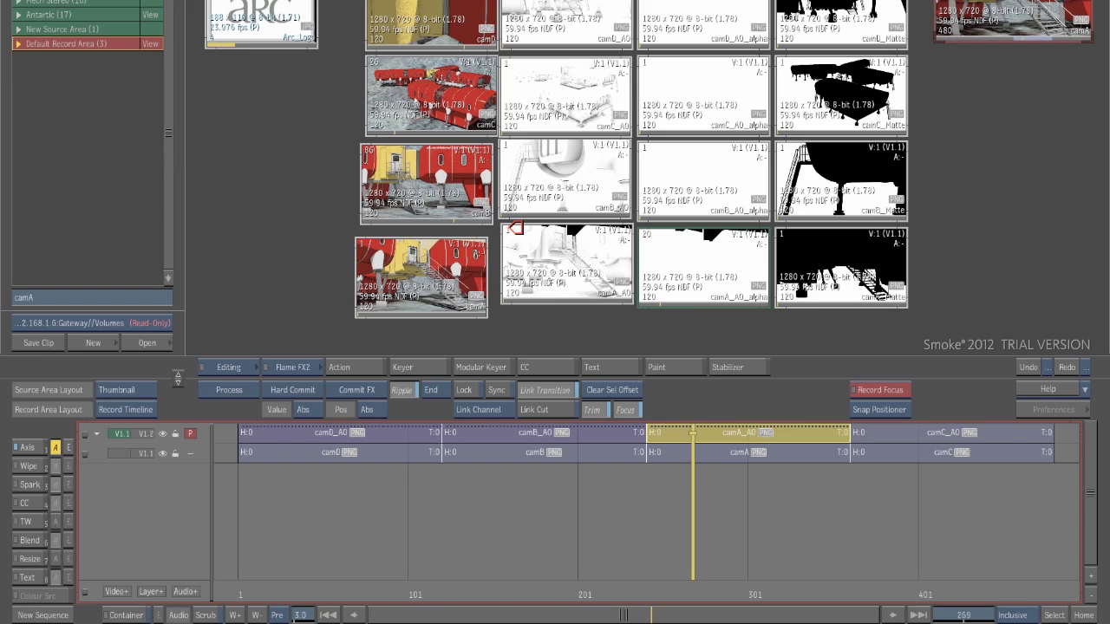
pyautogui.press('Escape')
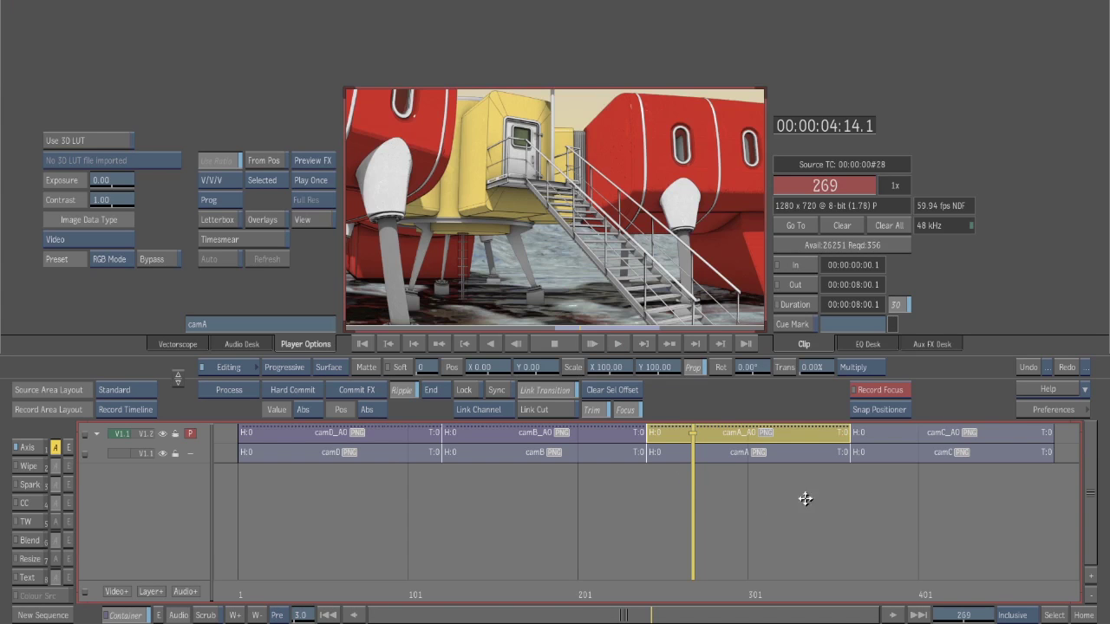
# - Set camC_AO's blend mode to Multiply and step through the closing camC shot
pyautogui.click(901, 503)
pyautogui.click(924, 432)
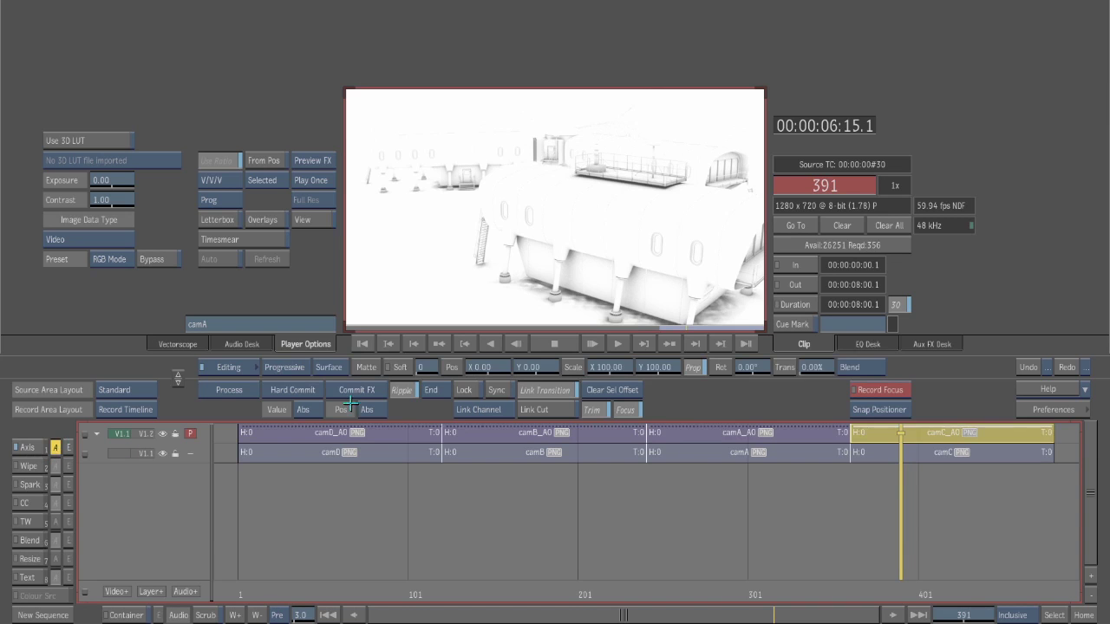
pyautogui.click(850, 368)
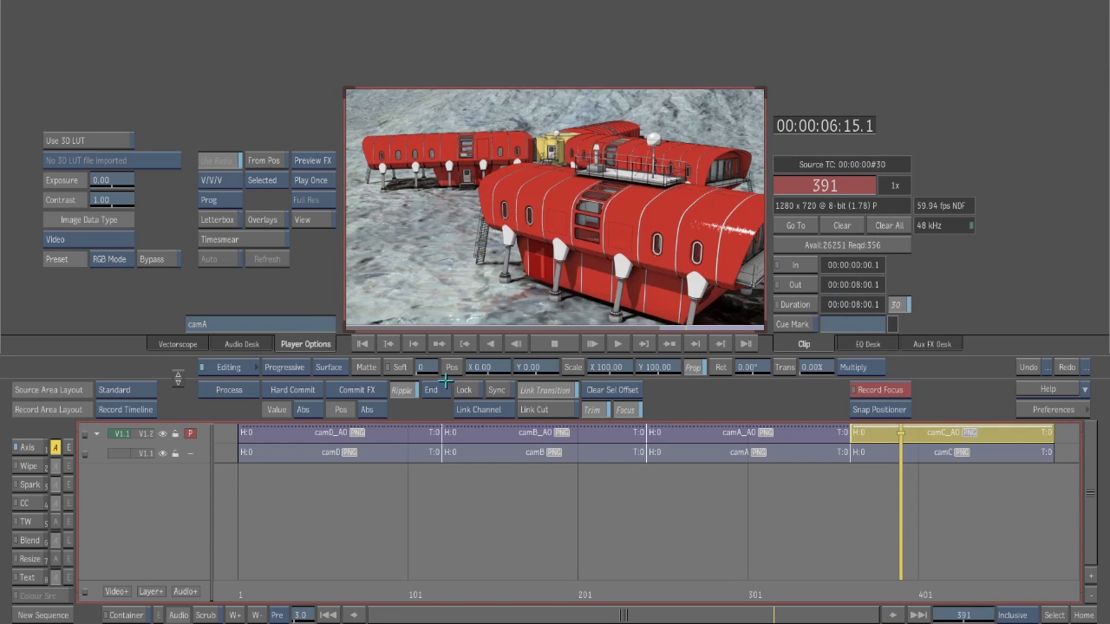
pyautogui.press('Escape')
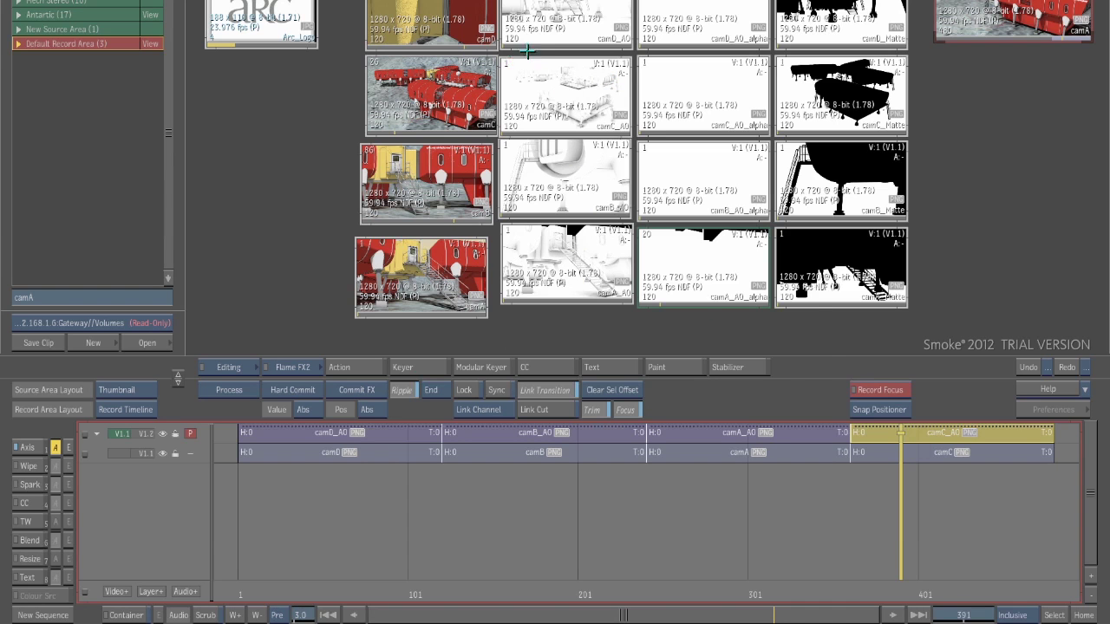
pyautogui.press('Escape')
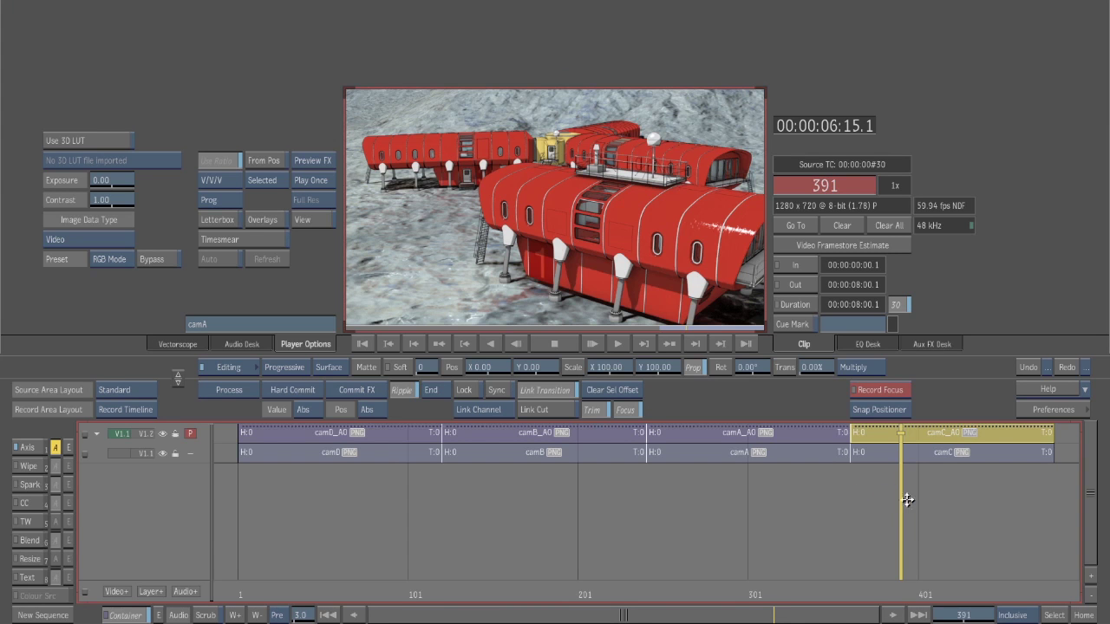
pyautogui.press('Right')
pyautogui.press('Right')
pyautogui.press('Right')
pyautogui.press('Right')
pyautogui.press('Right')
pyautogui.press('j')
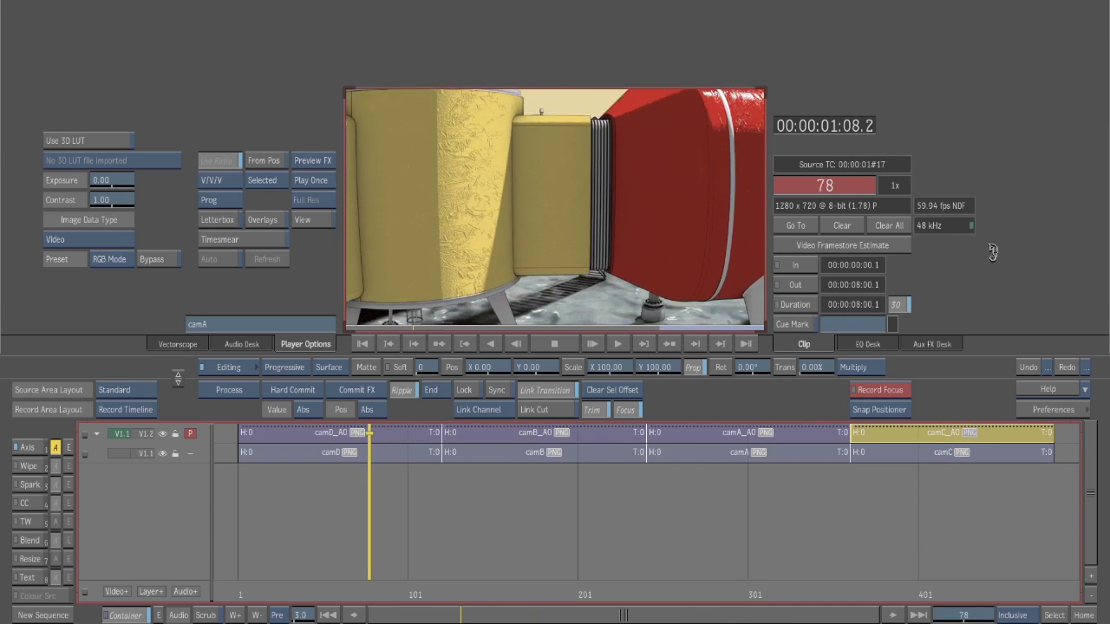
pyautogui.press('Escape')
pyautogui.click(819, 286)
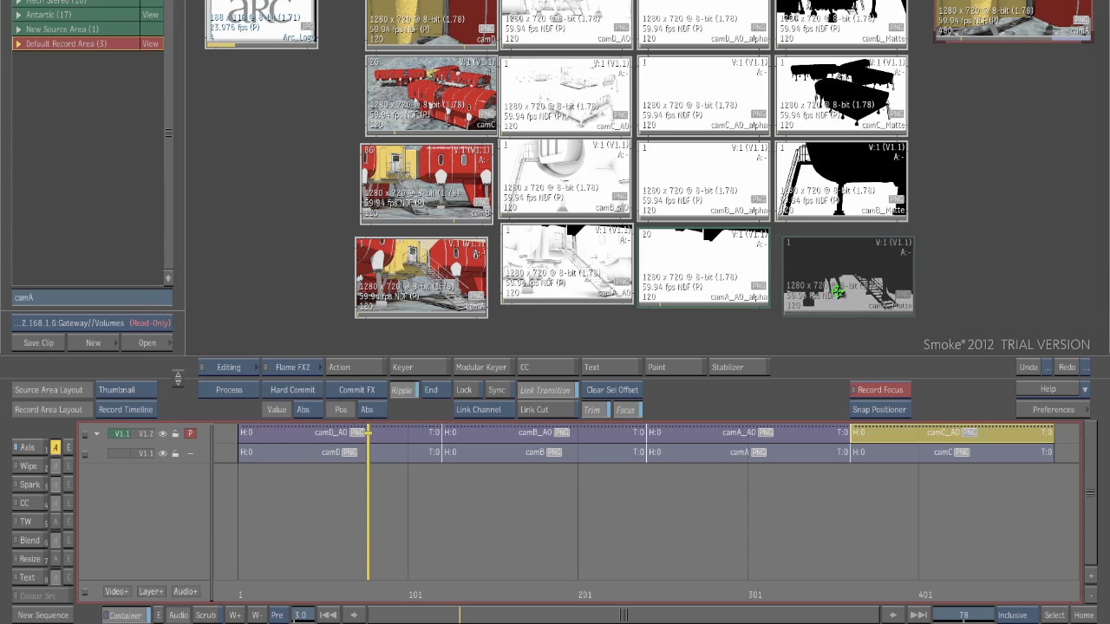
pyautogui.moveTo(819, 306); pyautogui.dragTo(888, 322)
pyautogui.click(827, 213)
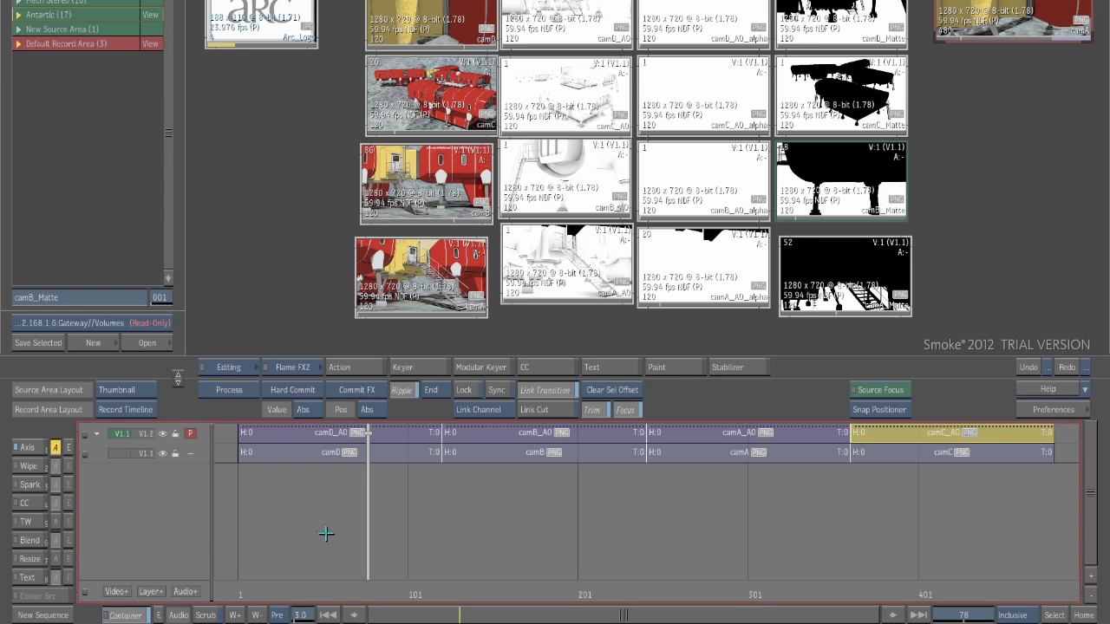
pyautogui.press('Escape')
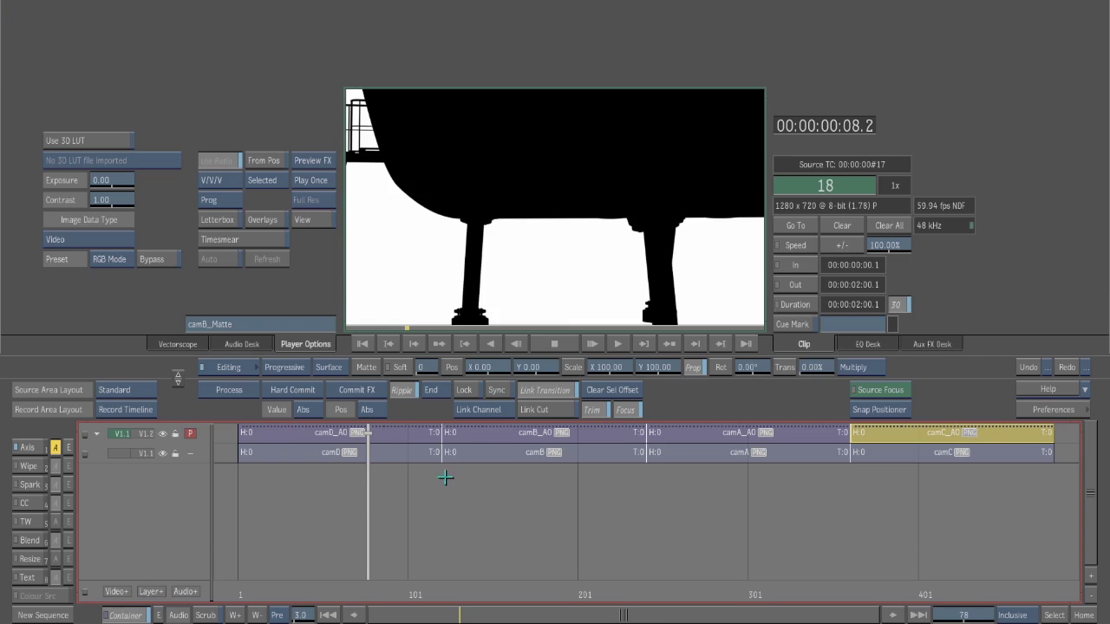
pyautogui.click(369, 518)
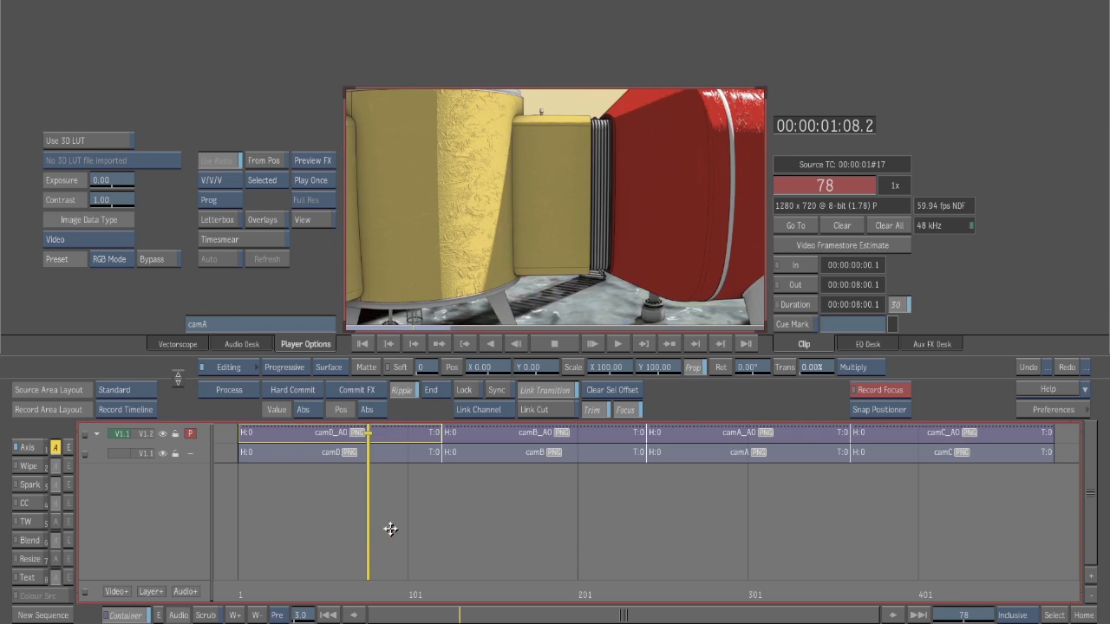
pyautogui.moveTo(390, 529); pyautogui.dragTo(428, 530)
pyautogui.click(426, 510)
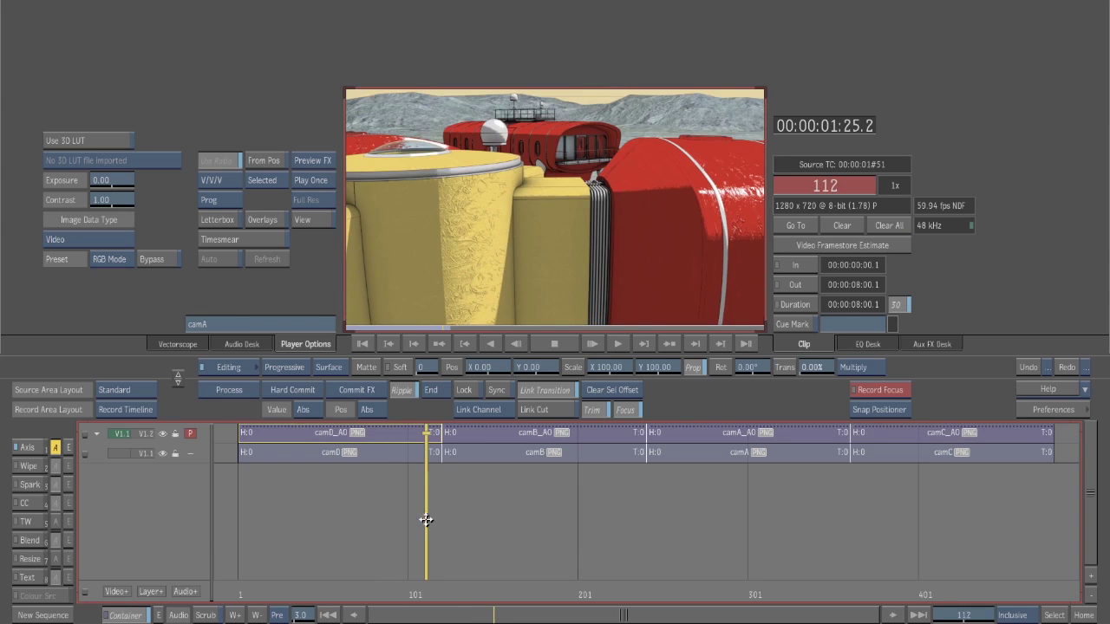
pyautogui.click(414, 520)
pyautogui.press('Left')
pyautogui.moveTo(637, 522); pyautogui.dragTo(411, 517)
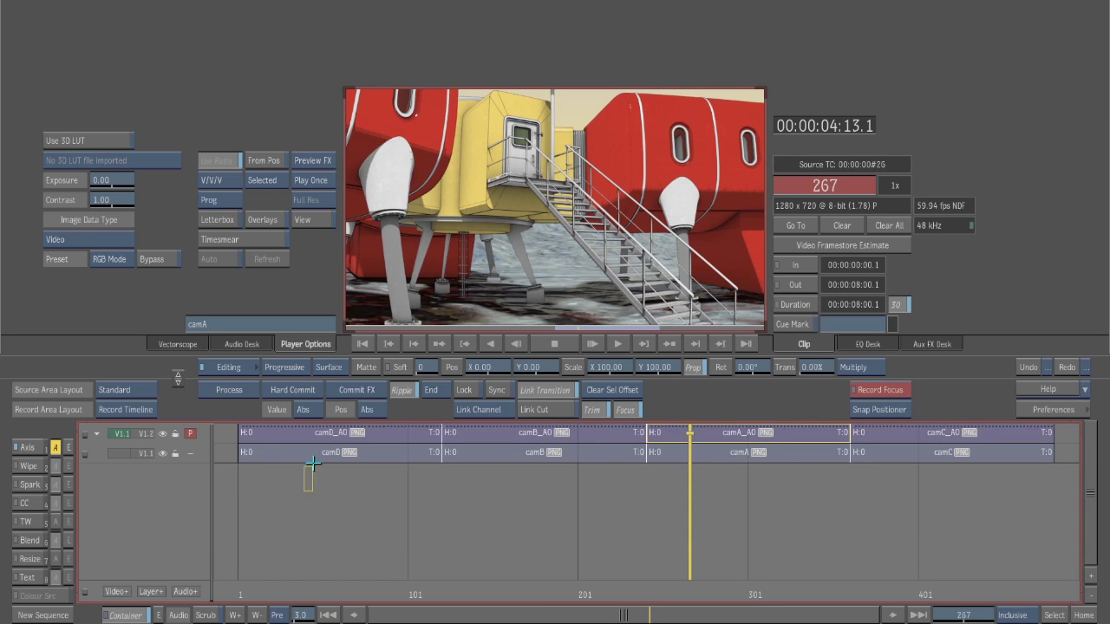
pyautogui.click(338, 449)
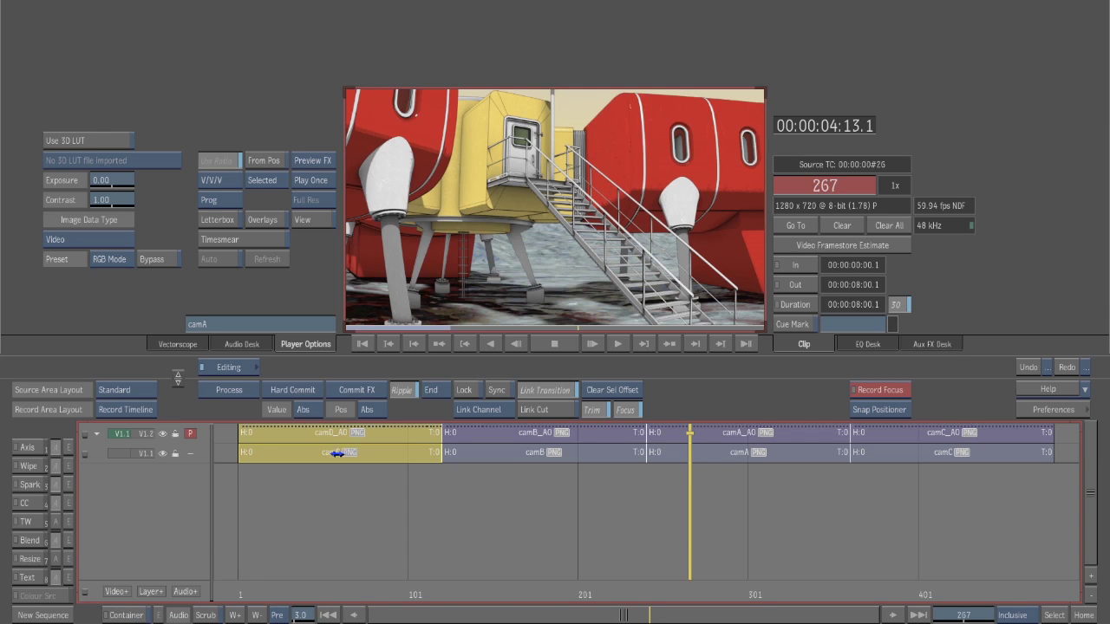
# - Nest the camD beauty and AO clip pair into a container clip
pyautogui.click(122, 616)
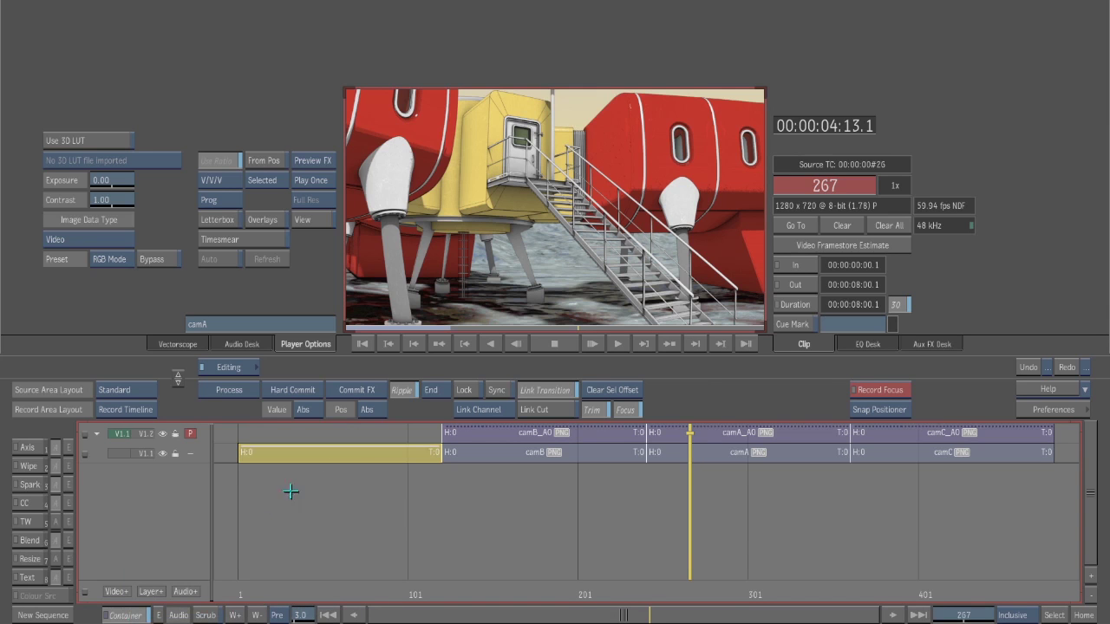
pyautogui.click(335, 471)
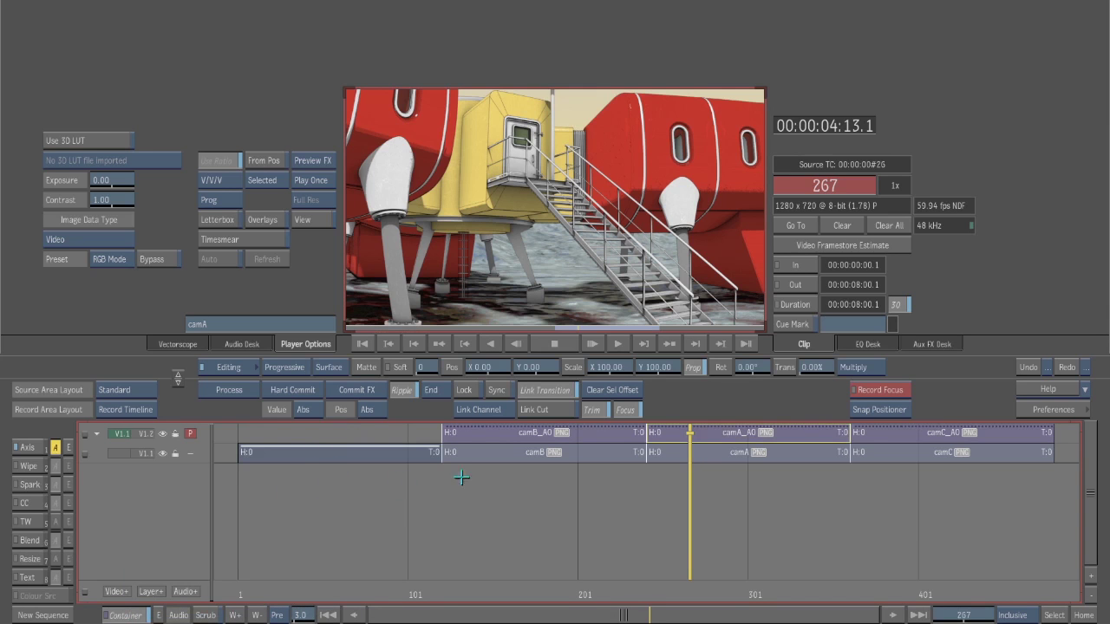
pyautogui.moveTo(690, 492); pyautogui.dragTo(374, 494)
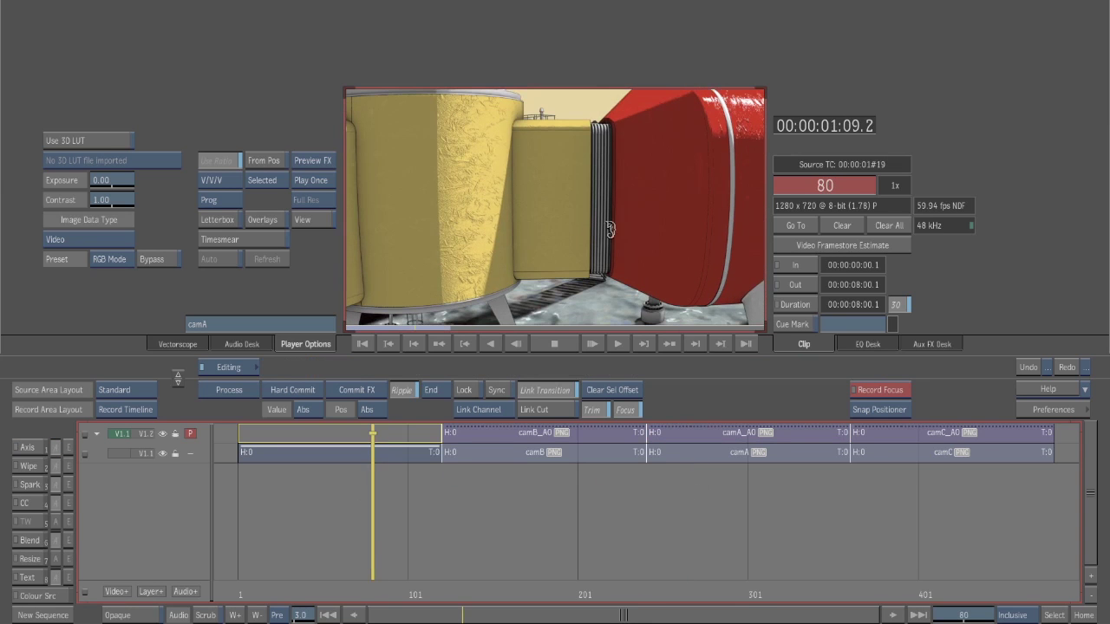
# - Nest the camB, camA and camC clip pairs into containers and play back the sequence
pyautogui.moveTo(507, 496); pyautogui.dragTo(538, 450)
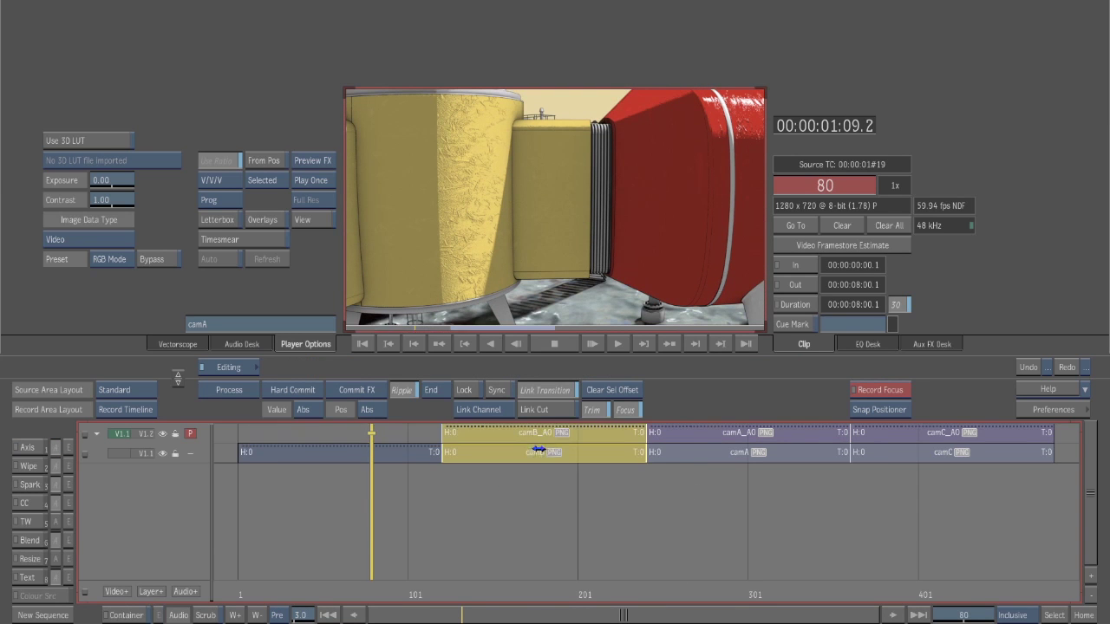
pyautogui.press('Delete')
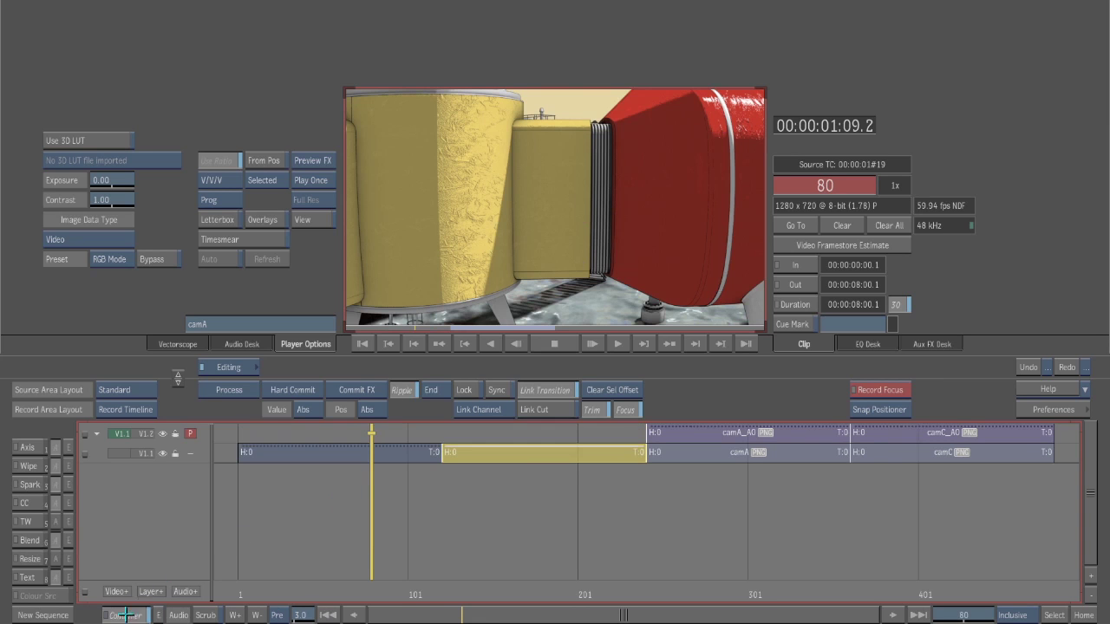
pyautogui.moveTo(709, 496); pyautogui.dragTo(737, 447)
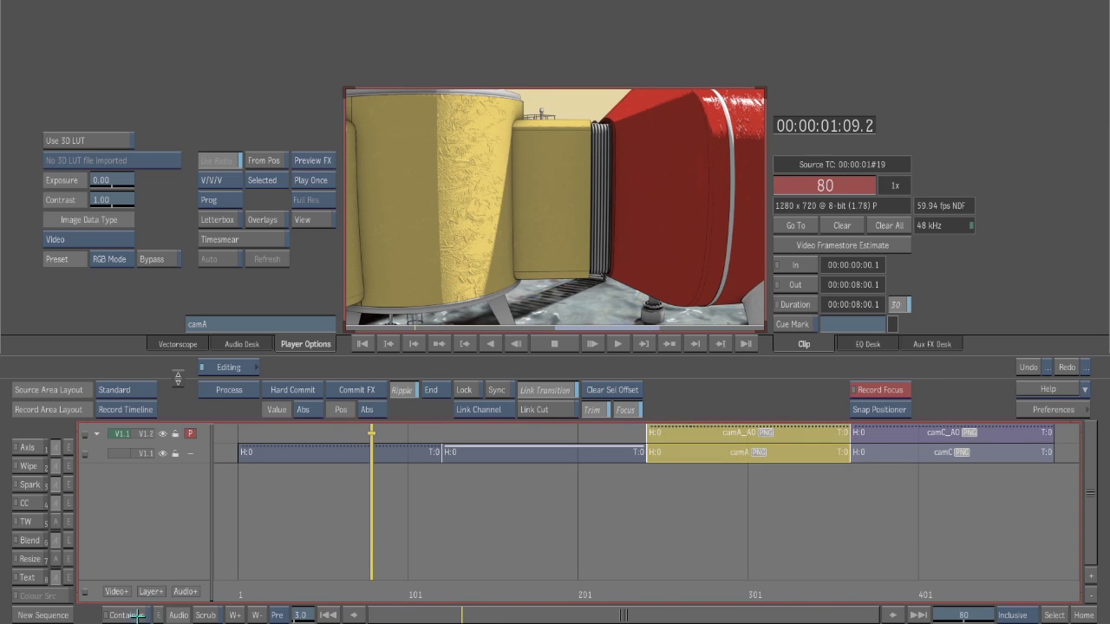
pyautogui.press('Delete')
pyautogui.moveTo(967, 496); pyautogui.dragTo(957, 431)
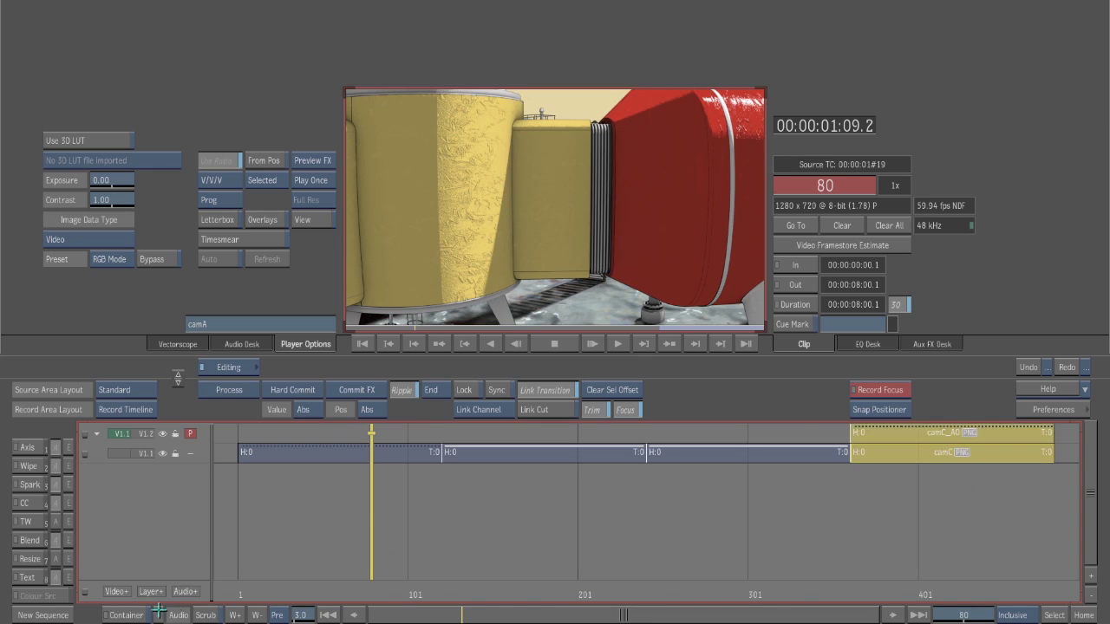
pyautogui.click(126, 615)
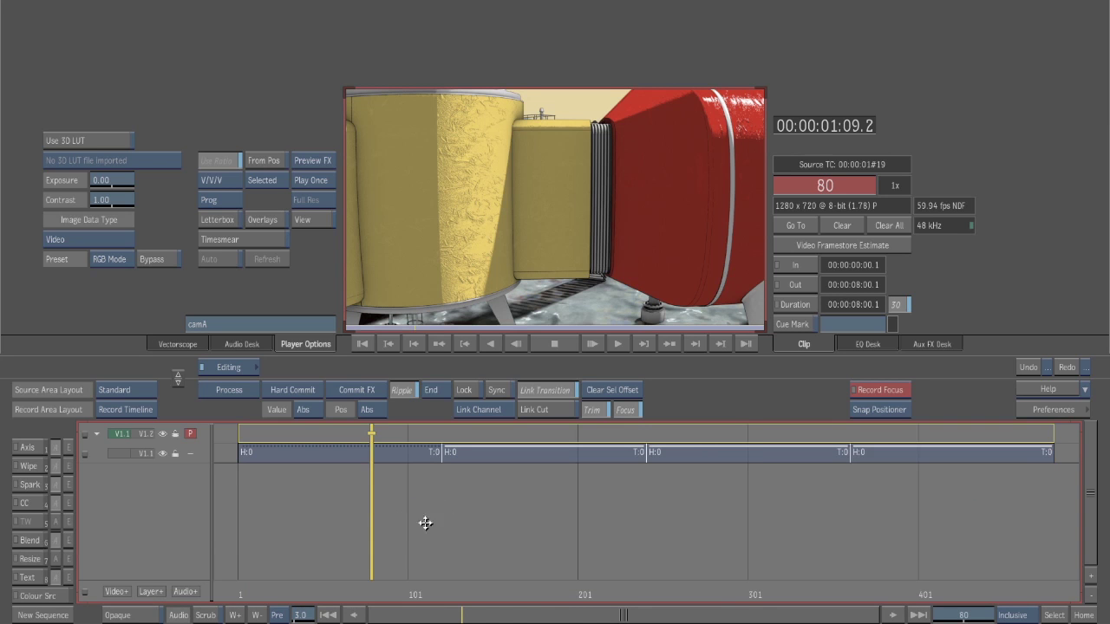
pyautogui.press('space')
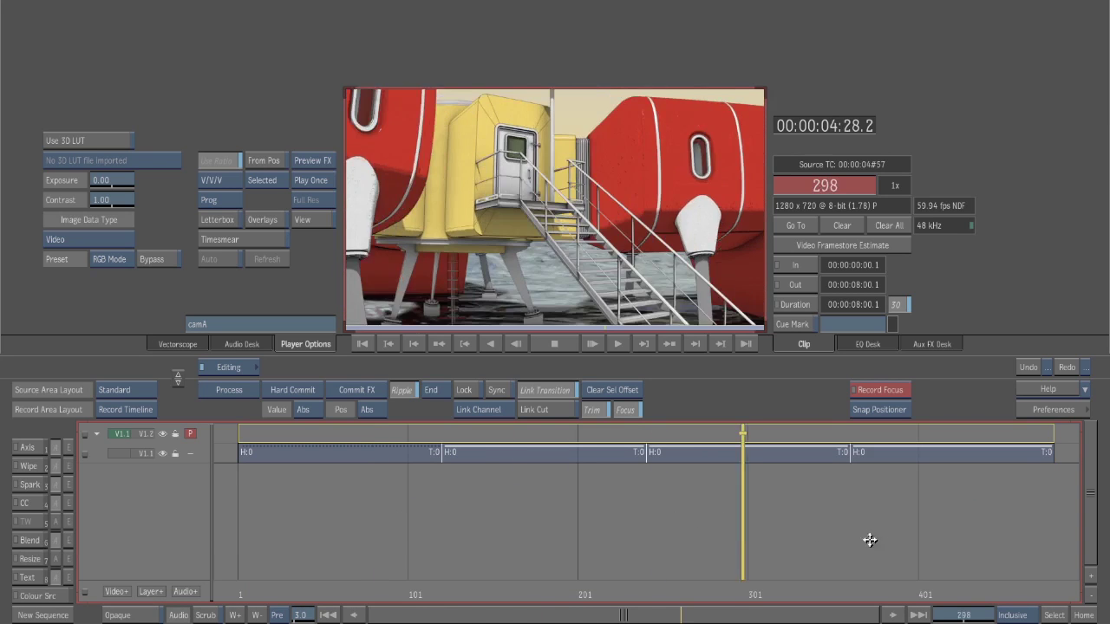
pyautogui.moveTo(848, 538); pyautogui.dragTo(838, 538)
pyautogui.press('Down')
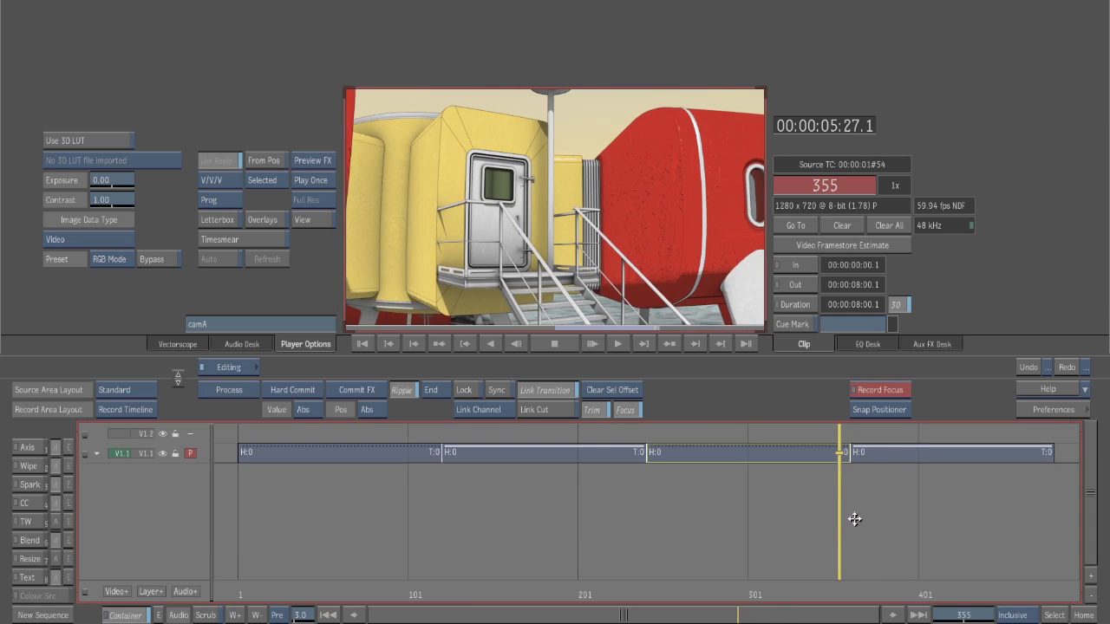
pyautogui.press('Down')
pyautogui.moveTo(903, 519); pyautogui.dragTo(874, 535)
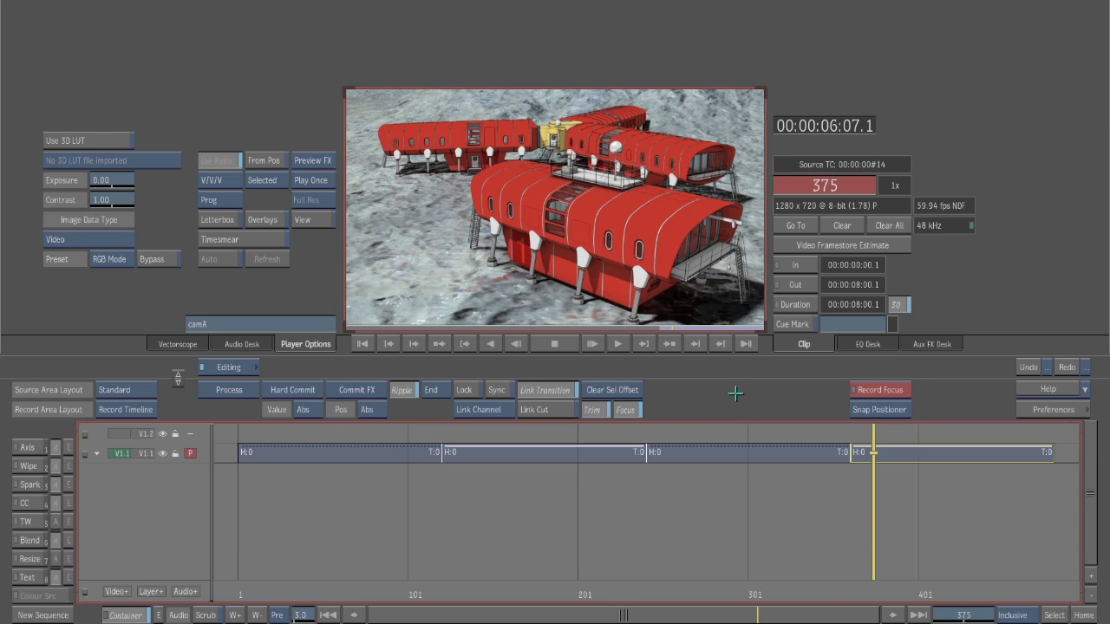
pyautogui.click(889, 511)
pyautogui.click(902, 454)
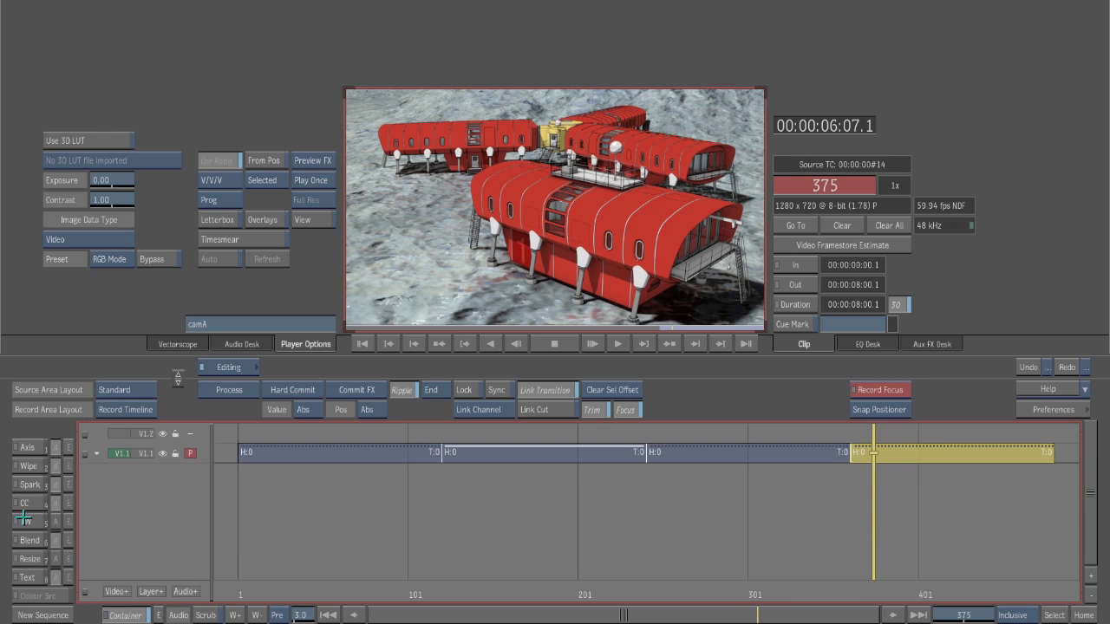
# - Timewarp the final container clip to -75% (reverse) and drag it longer on the timeline
pyautogui.click(26, 522)
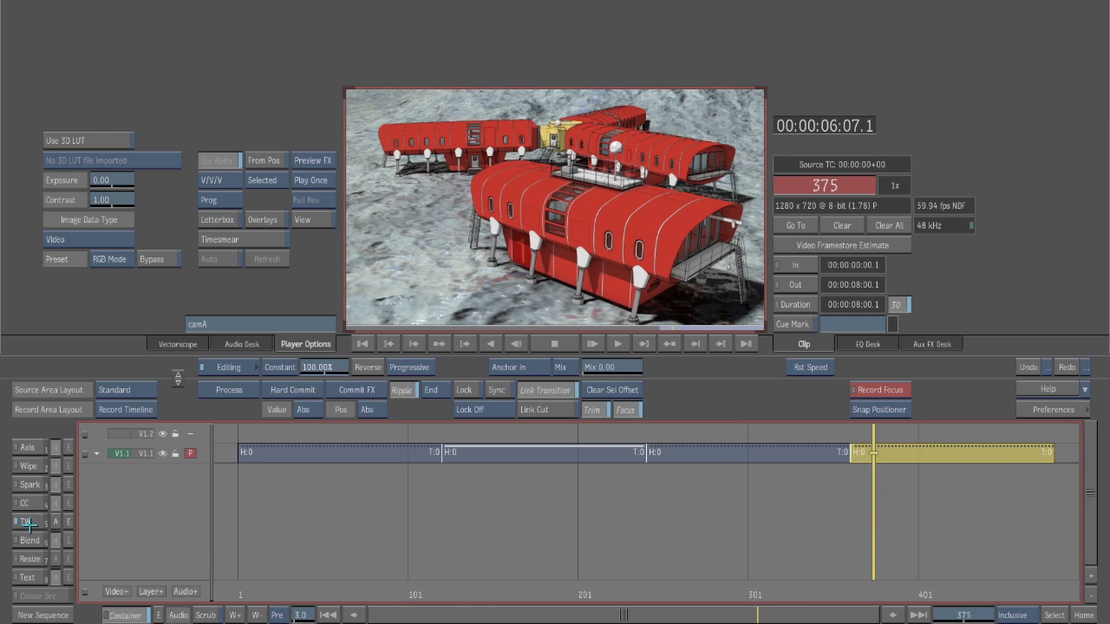
pyautogui.click(326, 367)
pyautogui.click(291, 293)
pyautogui.click(312, 310)
pyautogui.click(320, 259)
pyautogui.click(368, 367)
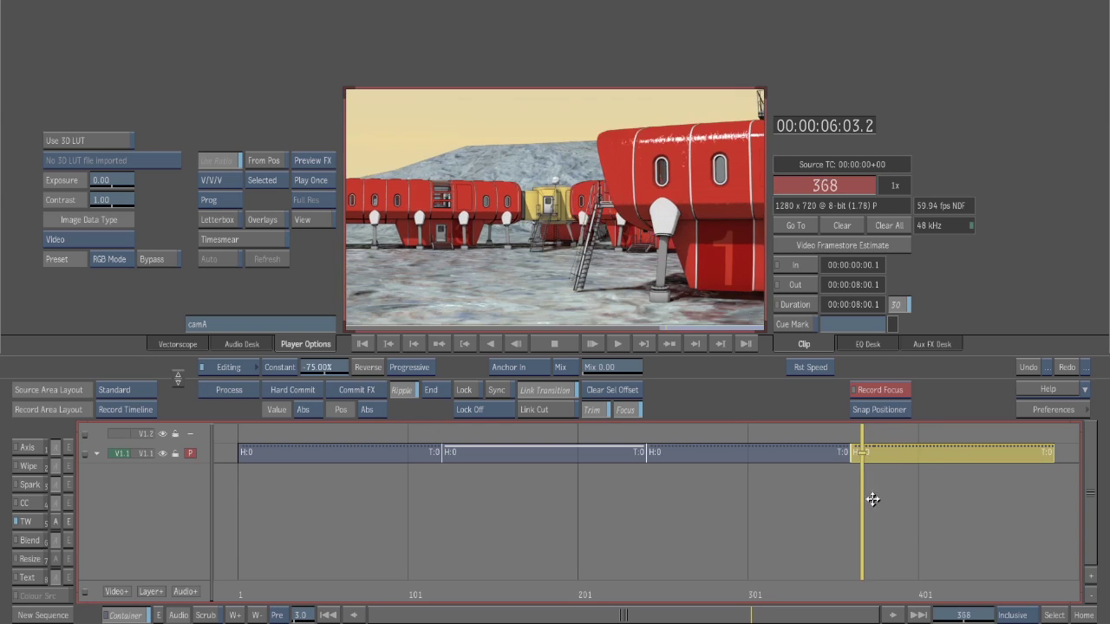
pyautogui.moveTo(843, 459); pyautogui.dragTo(749, 473)
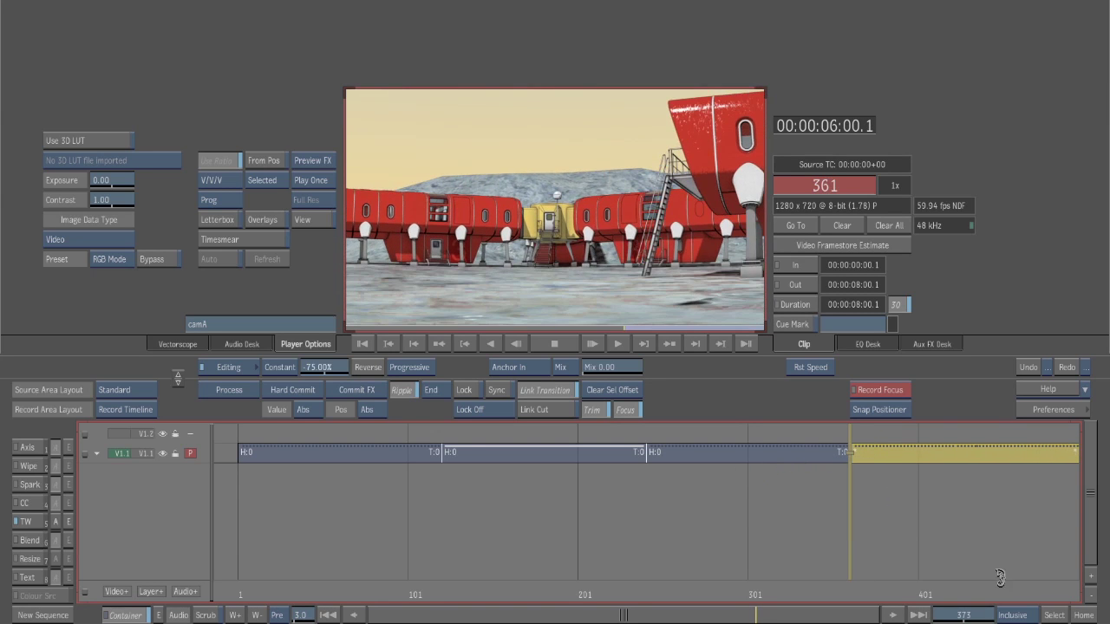
# - Ripple-trim the first, second and last clips, ending the first clip at frame 110
pyautogui.click(781, 520)
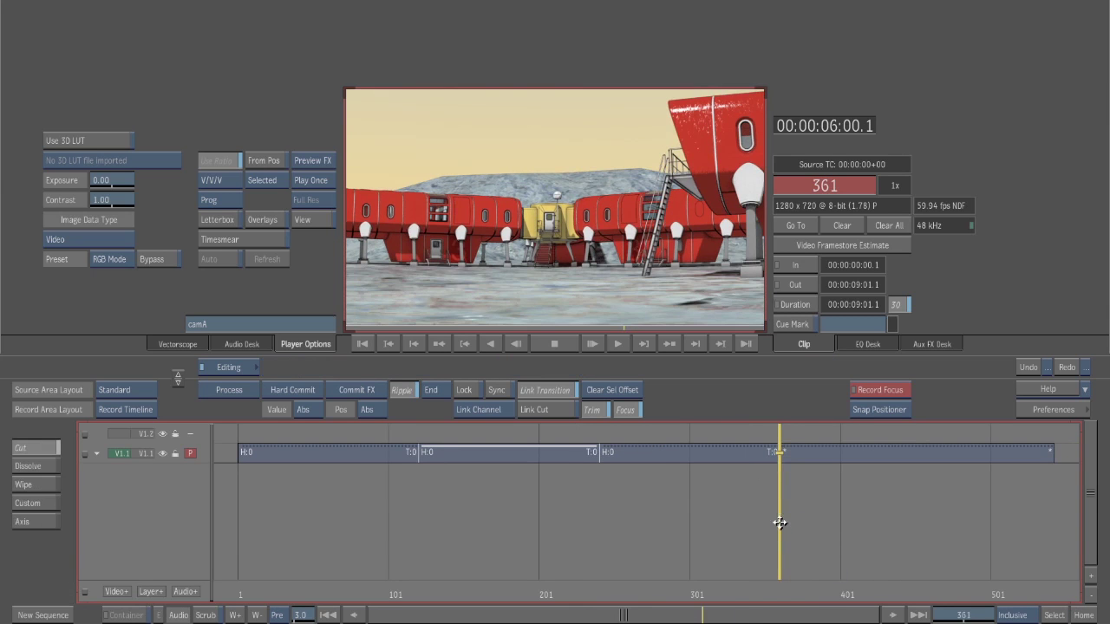
pyautogui.click(704, 516)
pyautogui.moveTo(750, 519); pyautogui.dragTo(708, 528)
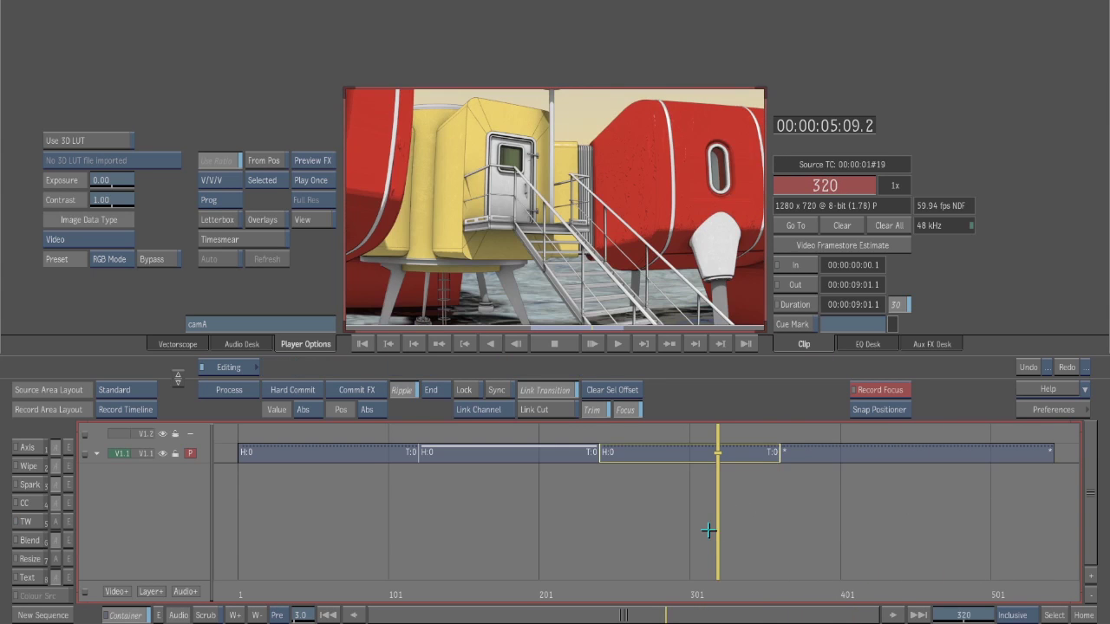
pyautogui.click(392, 460)
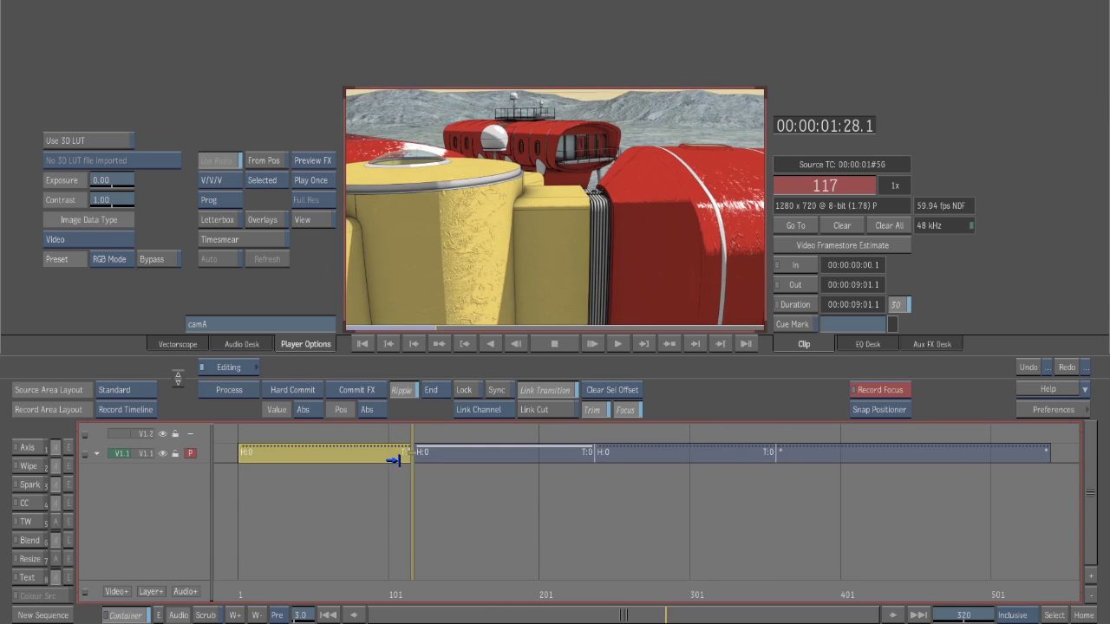
pyautogui.click(442, 459)
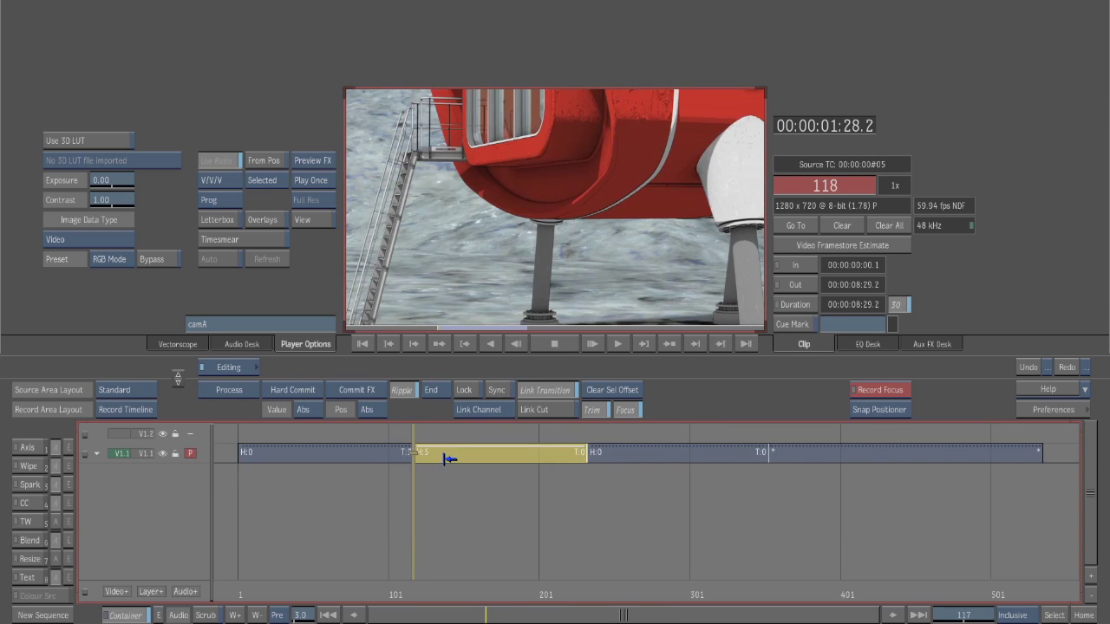
pyautogui.moveTo(452, 459); pyautogui.dragTo(749, 462)
pyautogui.click(692, 504)
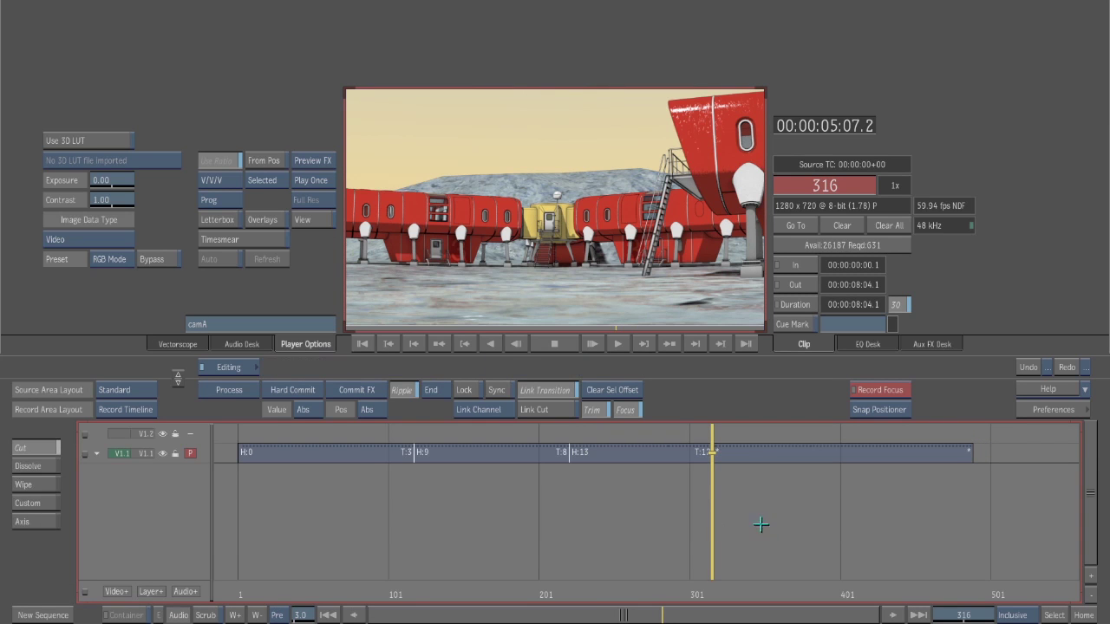
pyautogui.press('Up')
pyautogui.press('Up')
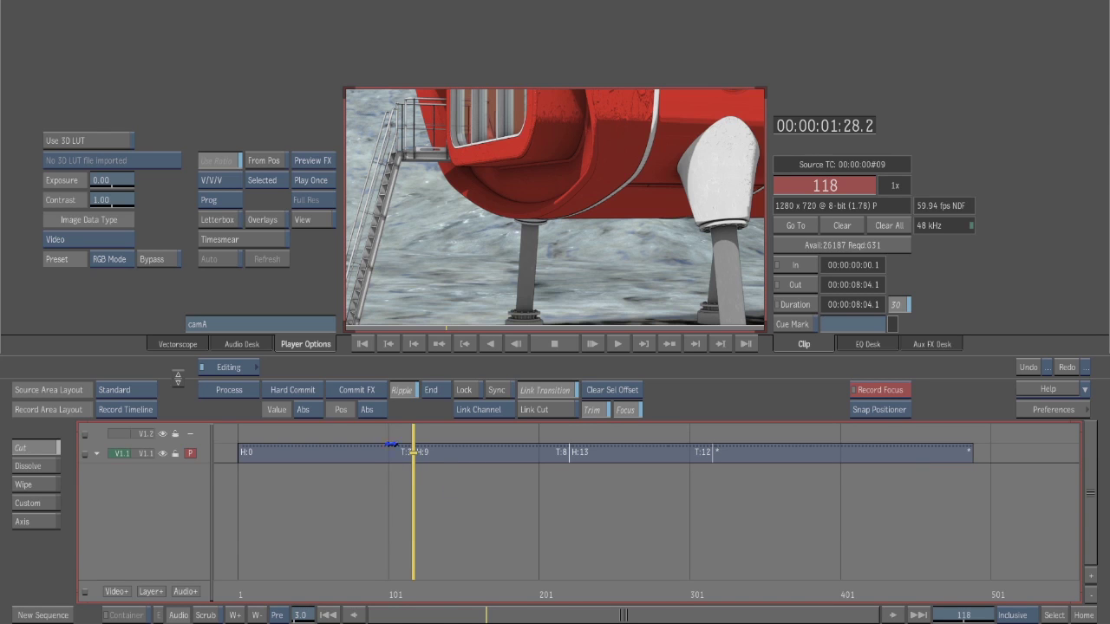
pyautogui.click(403, 461)
pyautogui.moveTo(391, 461); pyautogui.dragTo(379, 462)
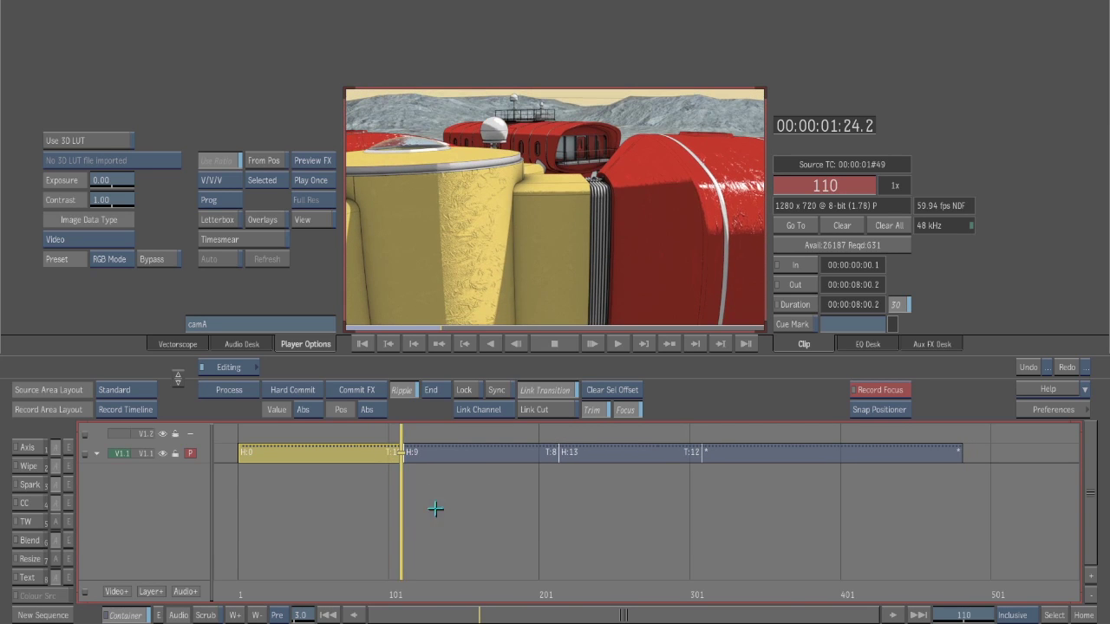
# - Add a 10-frame centred dissolve at the first cut near frame 101
pyautogui.press('Home')
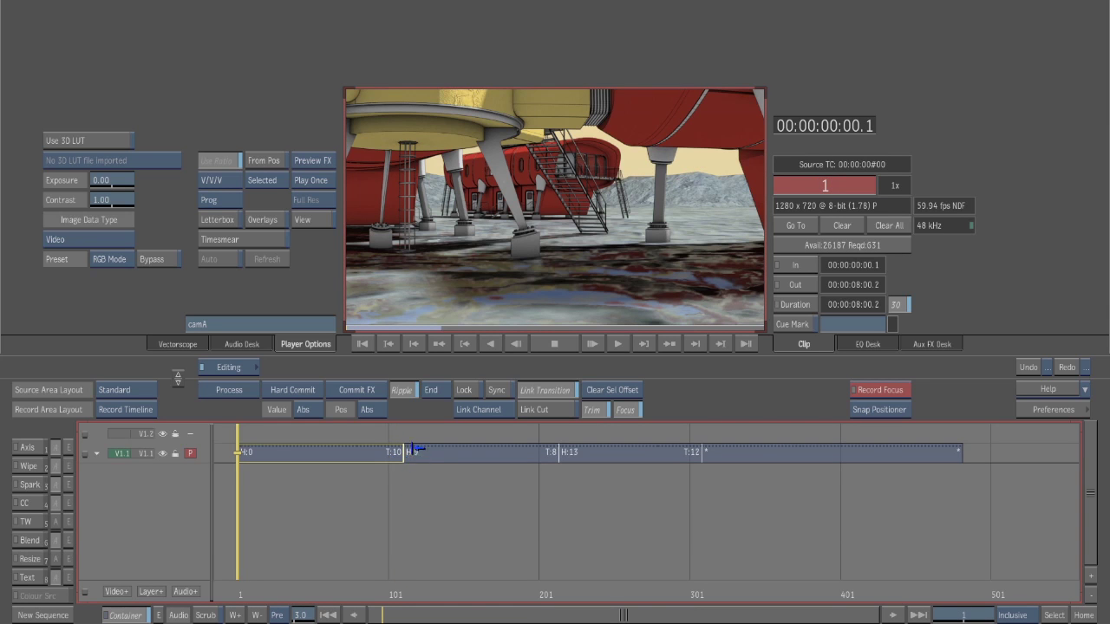
pyautogui.click(407, 531)
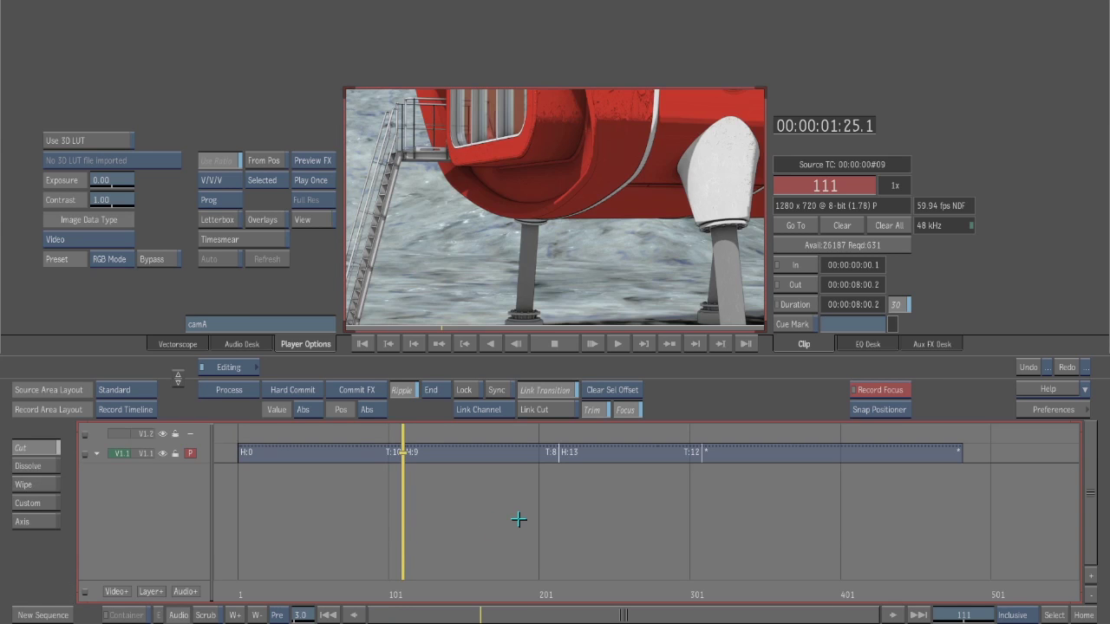
pyautogui.write('15')
pyautogui.press('Return')
pyautogui.hotkey('alt', 'd')
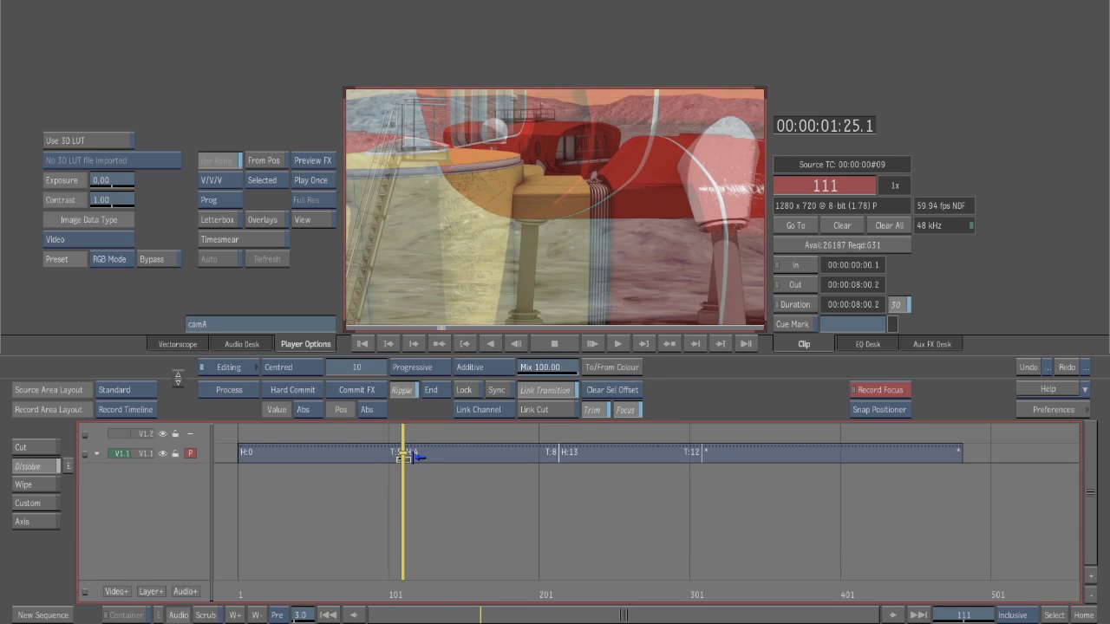
# - Add a dissolve at the cut at frame 214 and trim the final clip's tail at 309
pyautogui.click(564, 486)
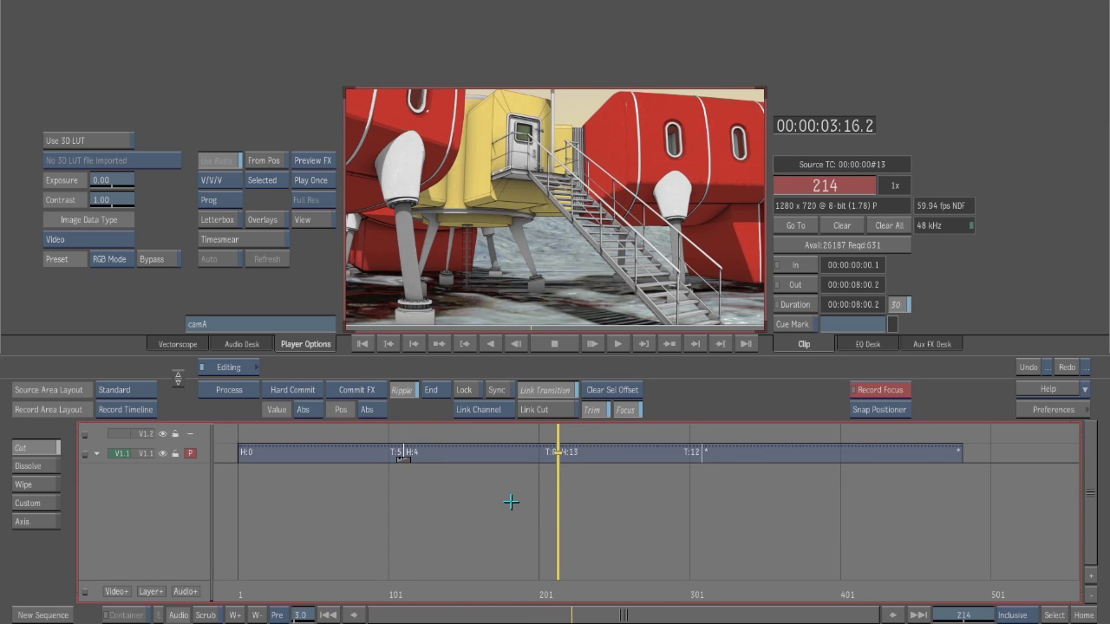
pyautogui.hotkey('alt', 'd')
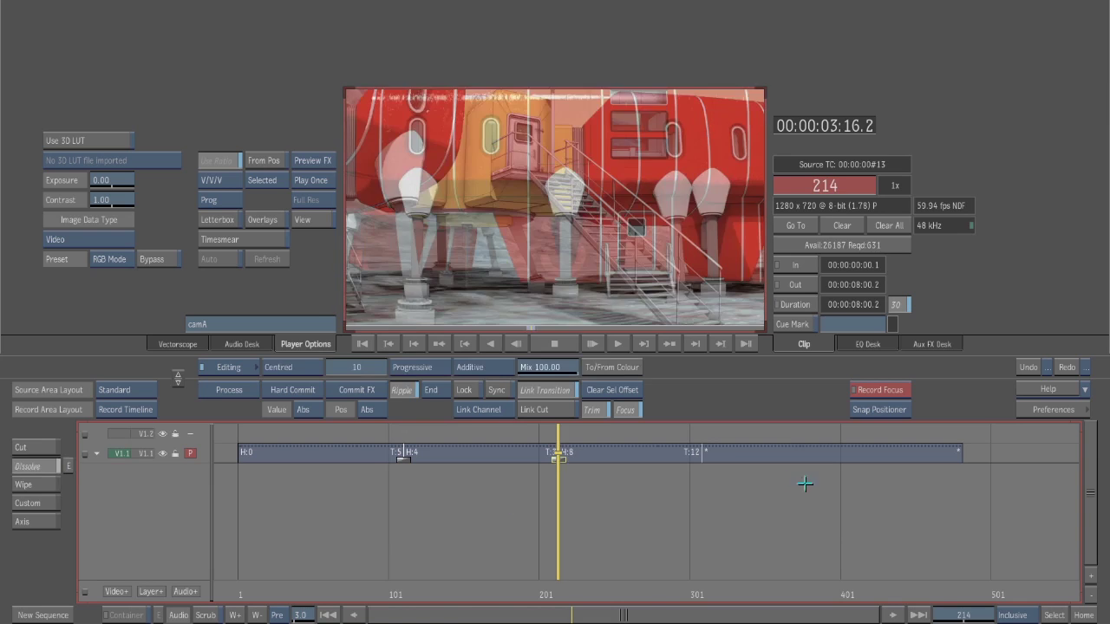
pyautogui.click(804, 484)
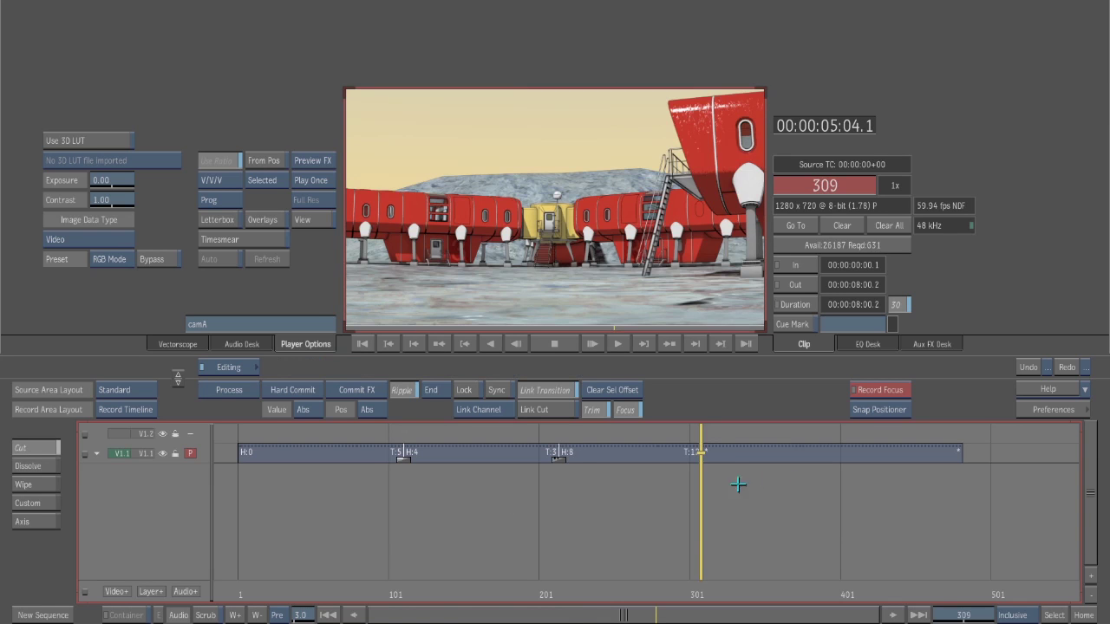
pyautogui.moveTo(727, 460); pyautogui.dragTo(734, 465)
# - Add a dissolve at the third cut and scrub back to review the first dissolve
pyautogui.press('Up')
pyautogui.press('Down')
pyautogui.press('+')
pyautogui.press('Return')
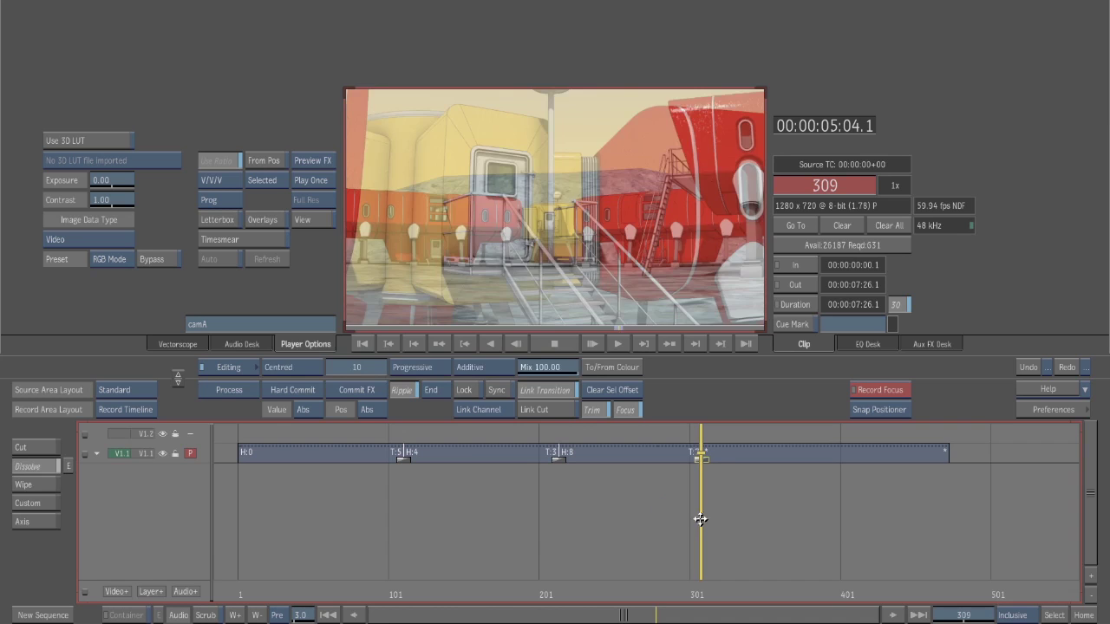
pyautogui.moveTo(700, 519); pyautogui.dragTo(334, 530)
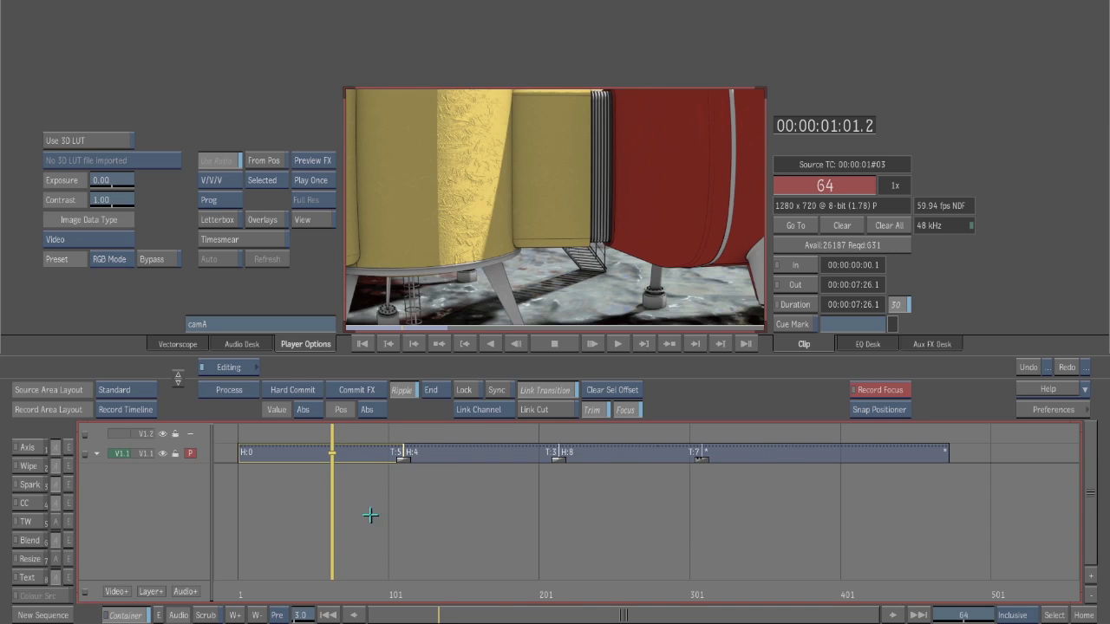
pyautogui.moveTo(334, 515)
pyautogui.mouseDown()
pyautogui.moveTo(397, 515)
pyautogui.moveTo(341, 533)
pyautogui.mouseUp()
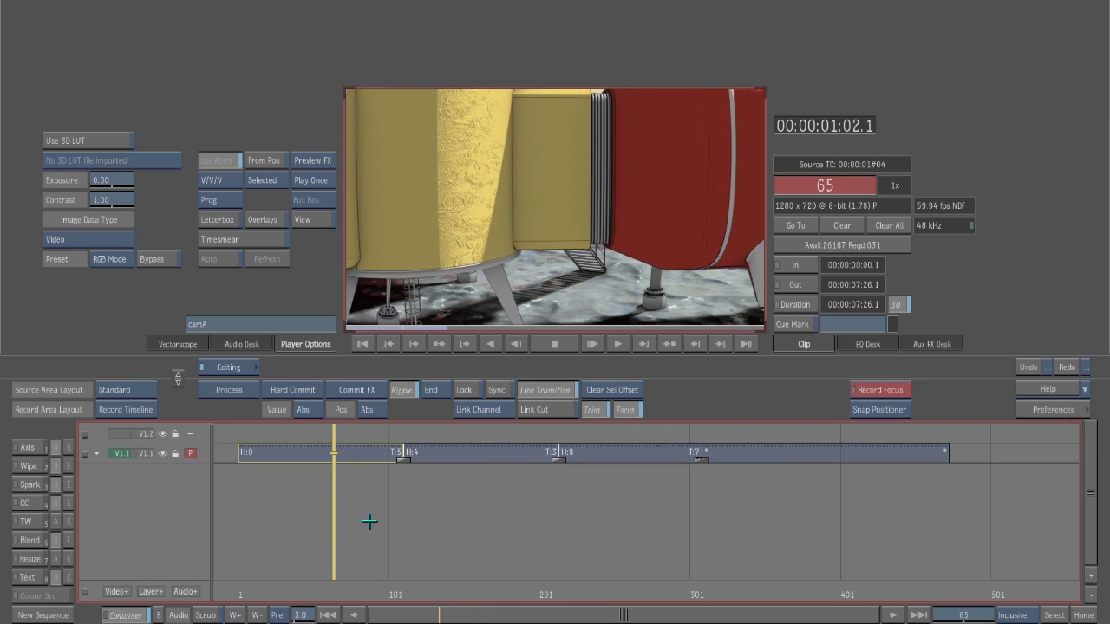
# - From the first frame, select every V1.1 segment and Process them to render the effects
pyautogui.press('Escape')
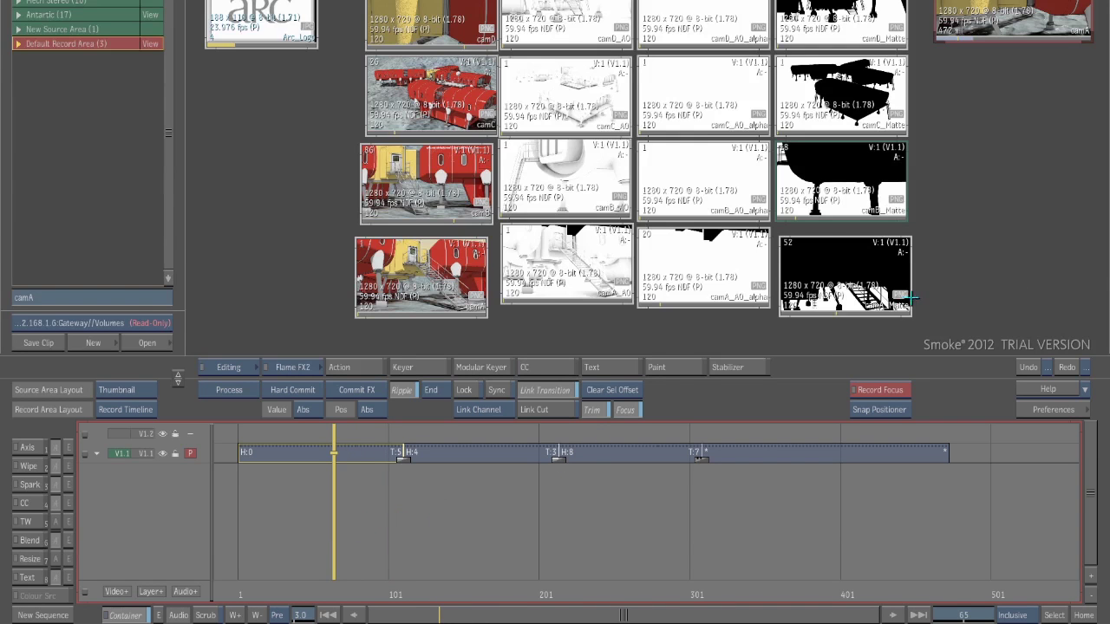
pyautogui.press('Escape')
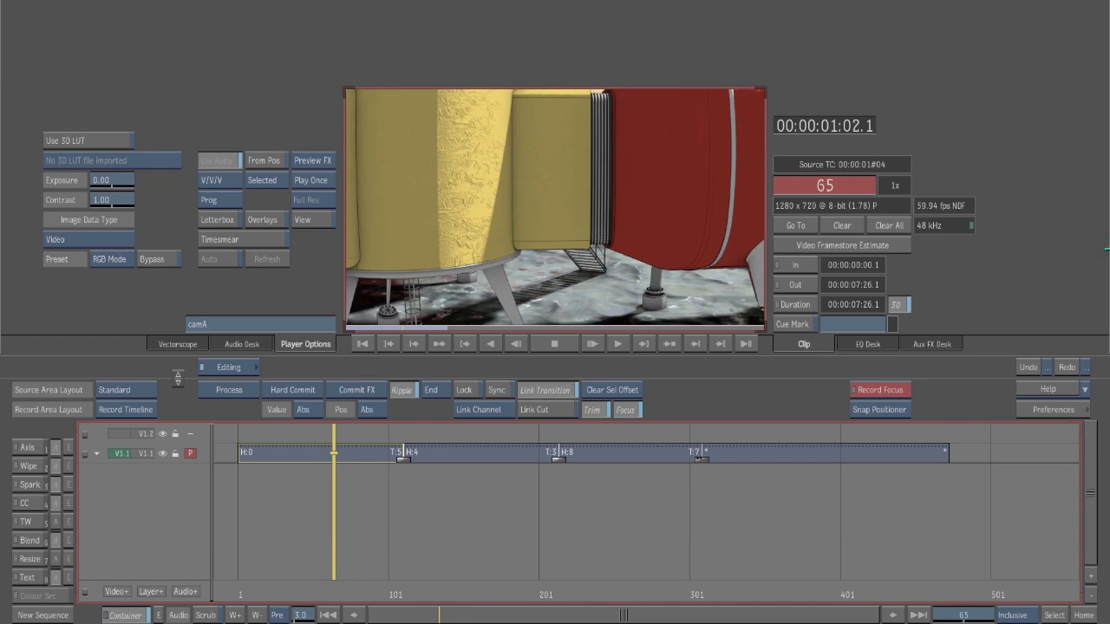
pyautogui.click(363, 344)
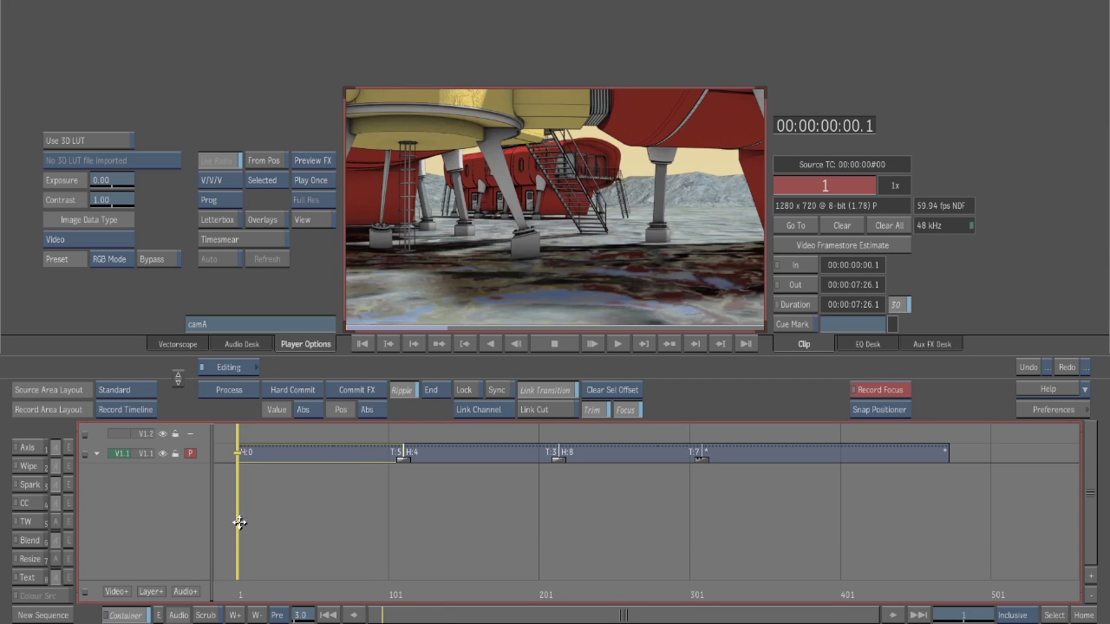
pyautogui.moveTo(266, 523); pyautogui.dragTo(296, 523)
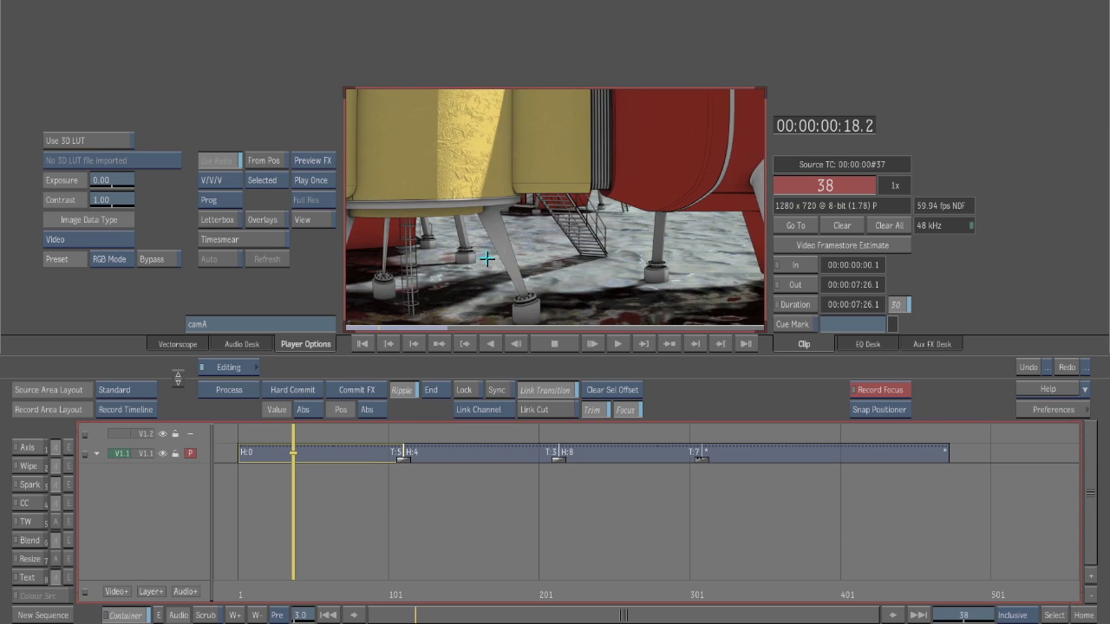
pyautogui.click(364, 343)
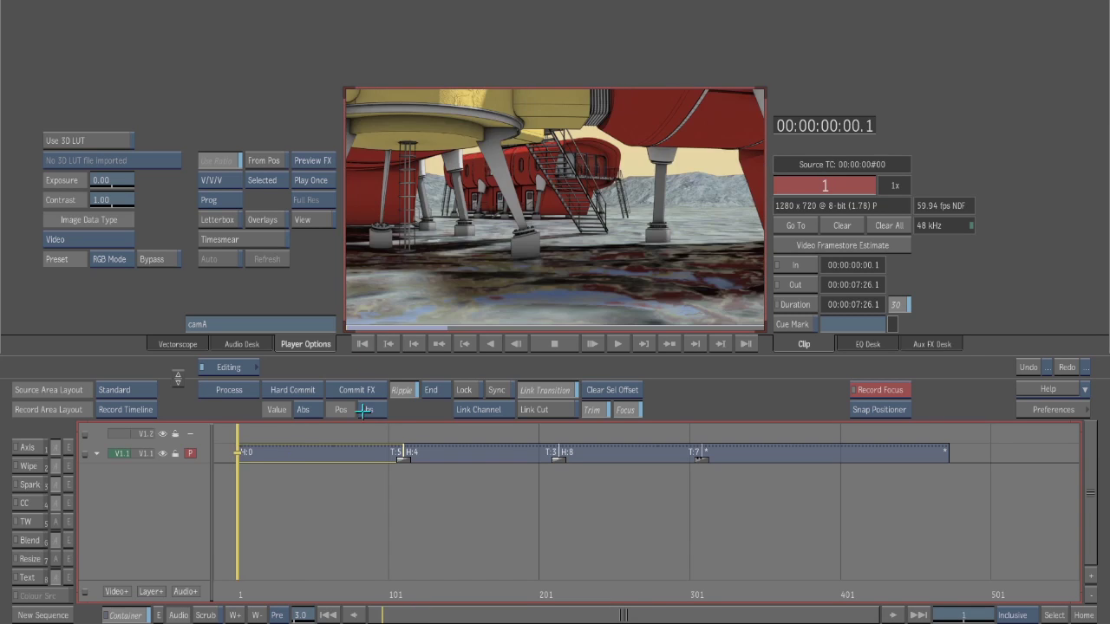
pyautogui.click(86, 457)
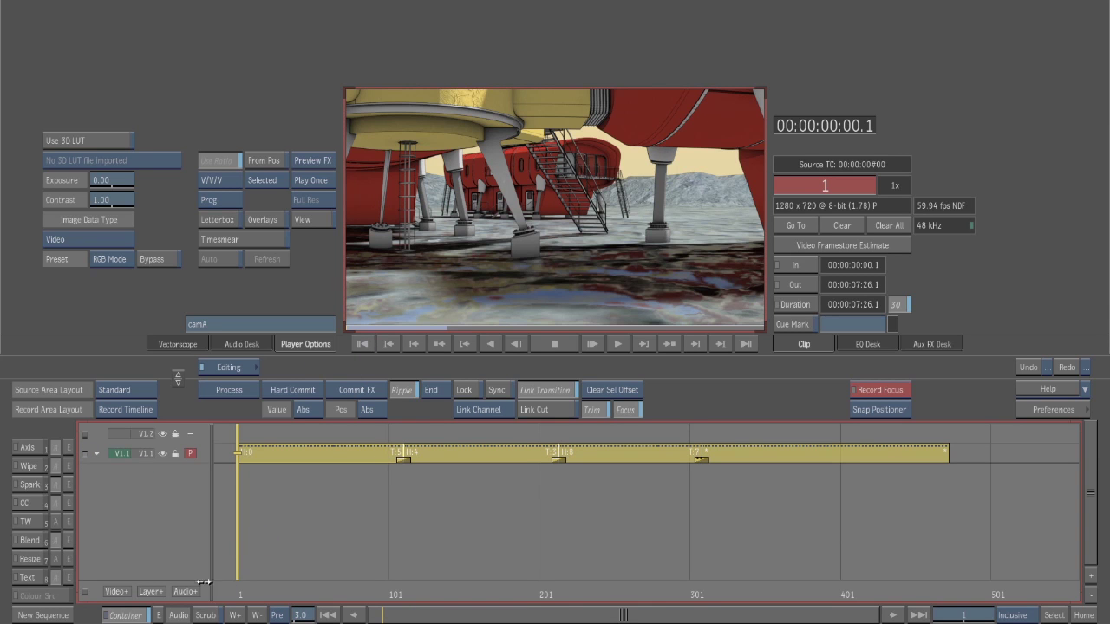
pyautogui.click(247, 396)
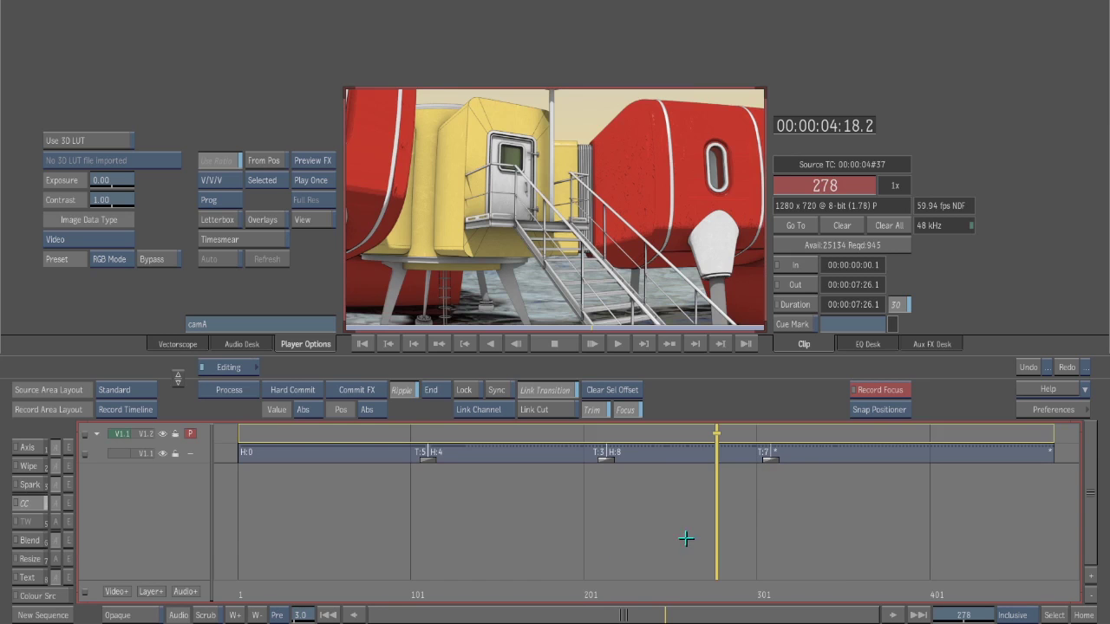
# - Scrub through the rendered shot to check the slowed-down final segment
pyautogui.moveTo(717, 524)
pyautogui.mouseDown()
pyautogui.moveTo(372, 506)
pyautogui.moveTo(701, 536)
pyautogui.mouseUp()
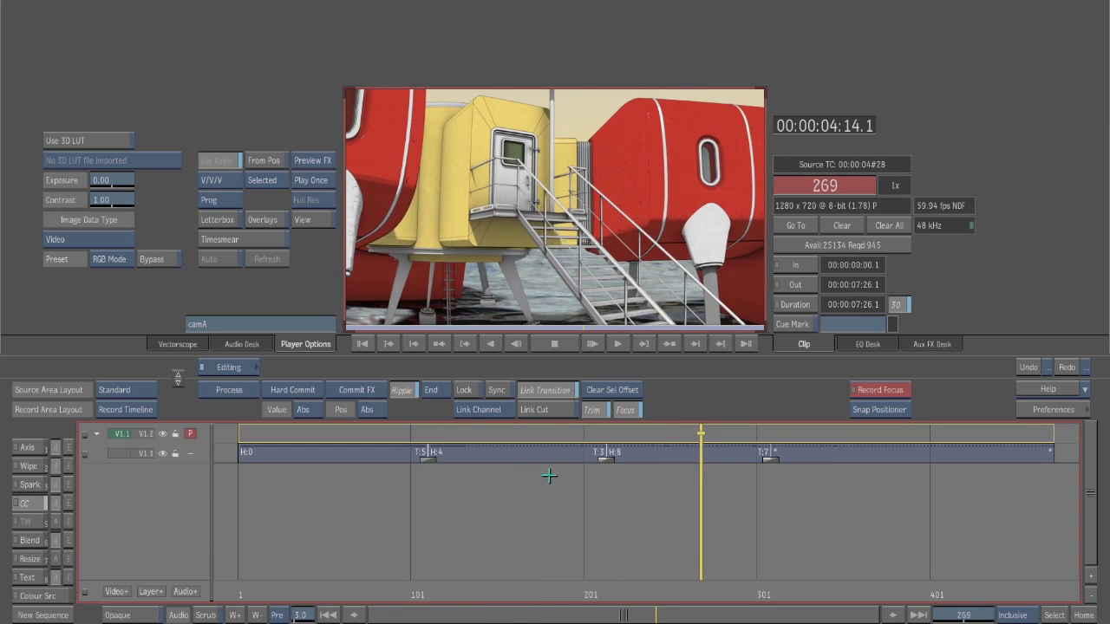
pyautogui.click(877, 458)
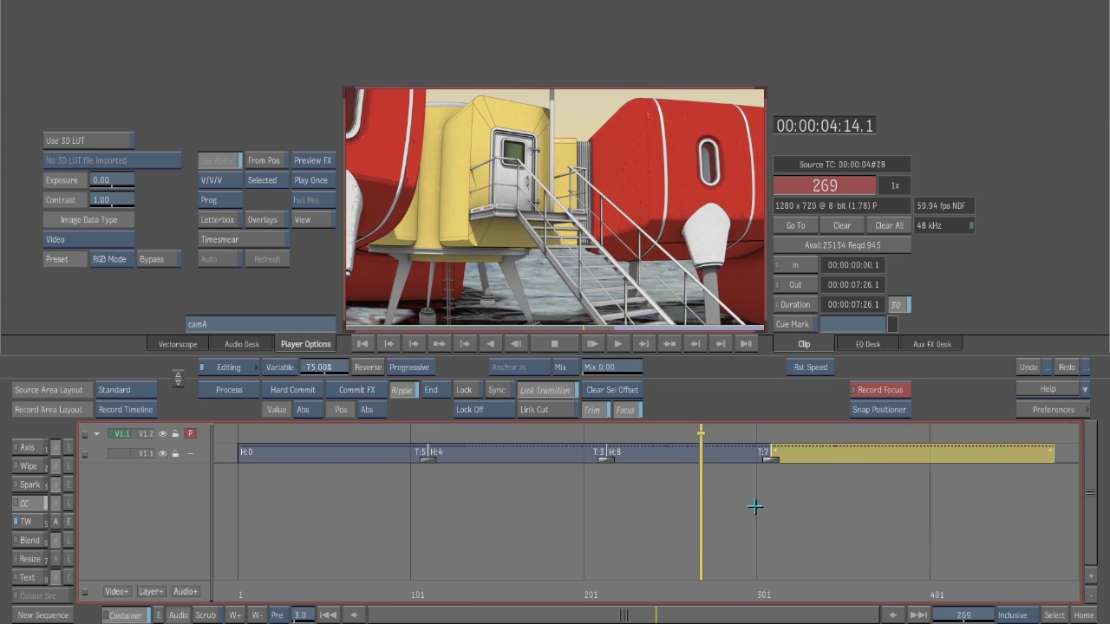
pyautogui.moveTo(701, 523); pyautogui.dragTo(711, 528)
pyautogui.moveTo(811, 539); pyautogui.dragTo(671, 531)
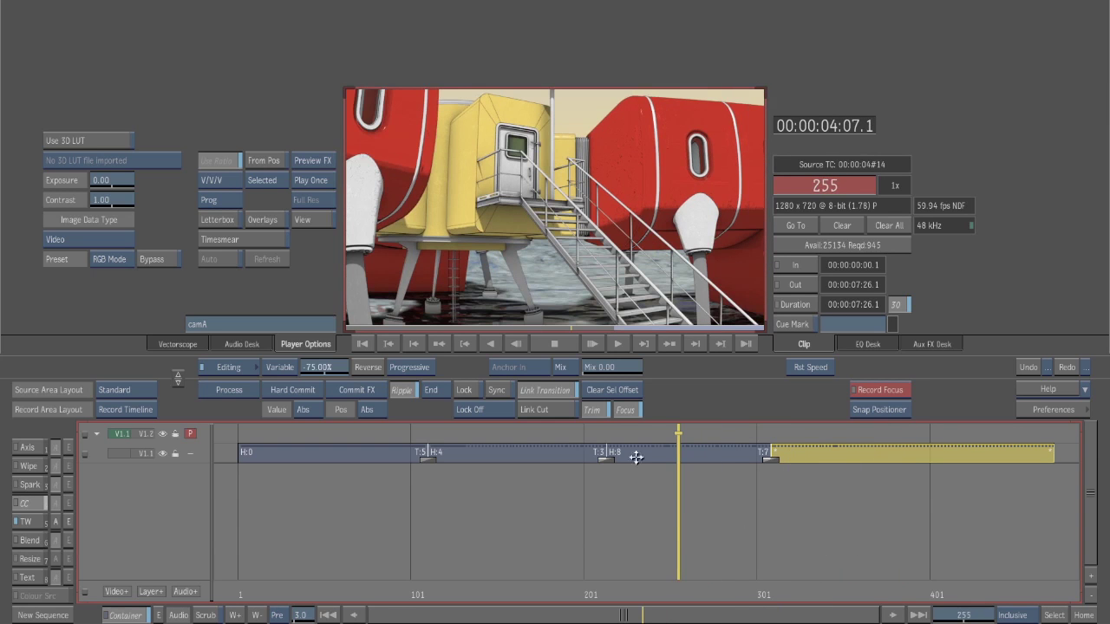
# - Select the full-length layer on V1.2, undoing the accidentally added extra tracks
pyautogui.click(541, 434)
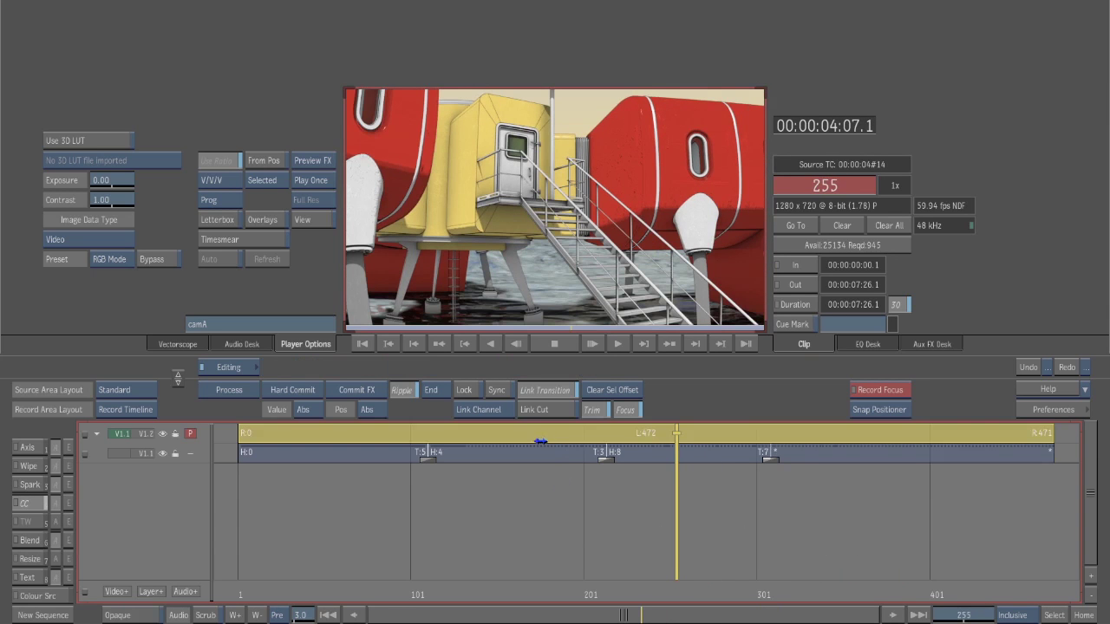
pyautogui.click(151, 592)
pyautogui.click(151, 591)
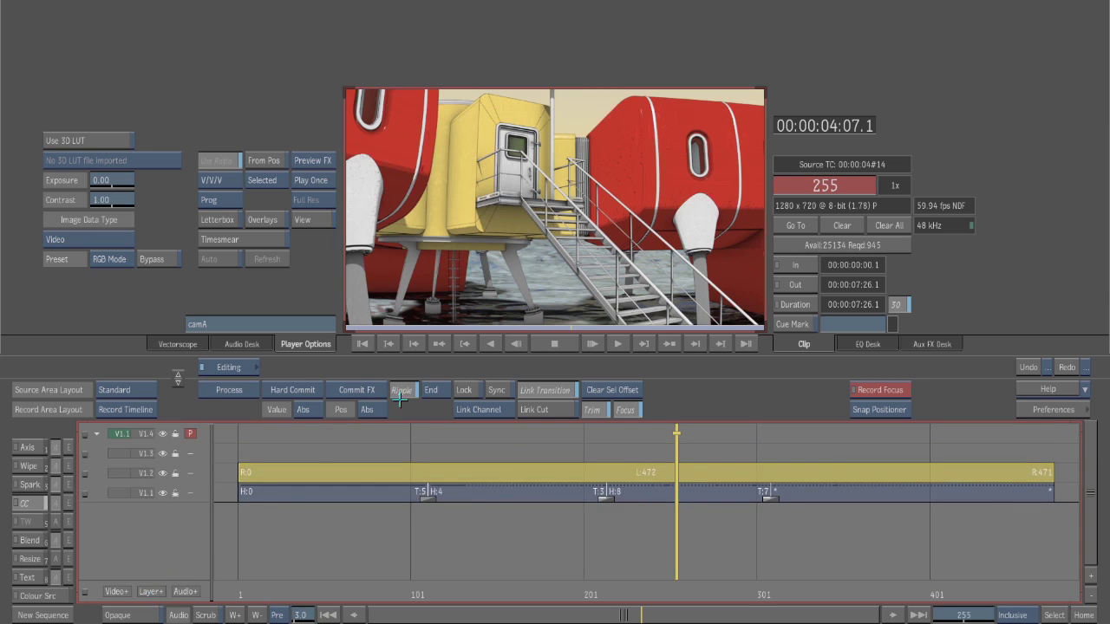
pyautogui.hotkey('ctrl', 'z')
pyautogui.hotkey('ctrl', 'z')
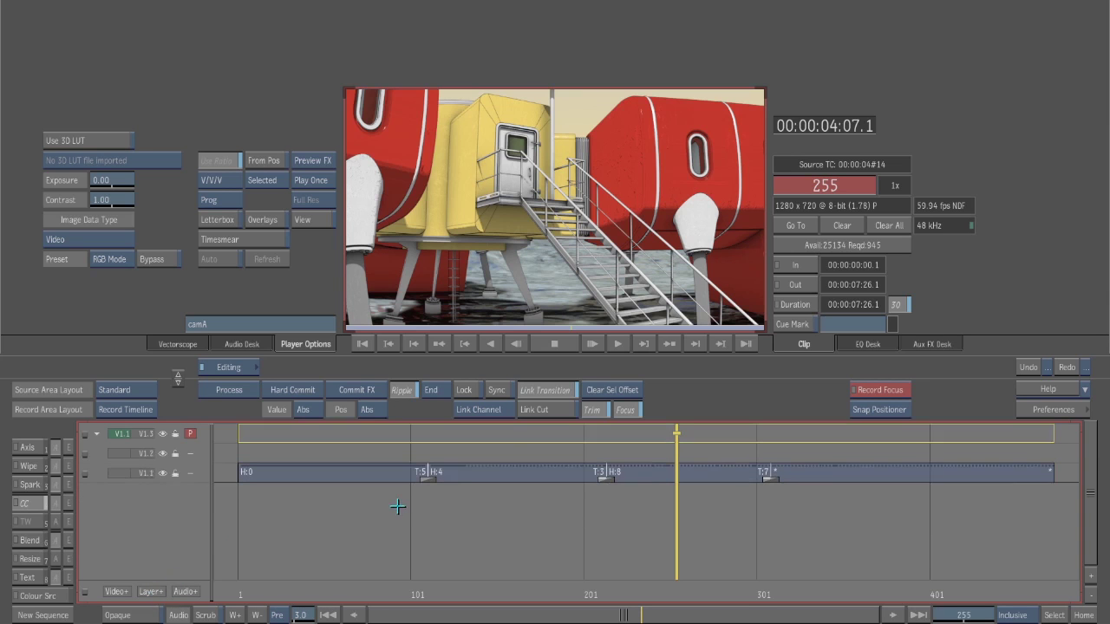
pyautogui.click(623, 434)
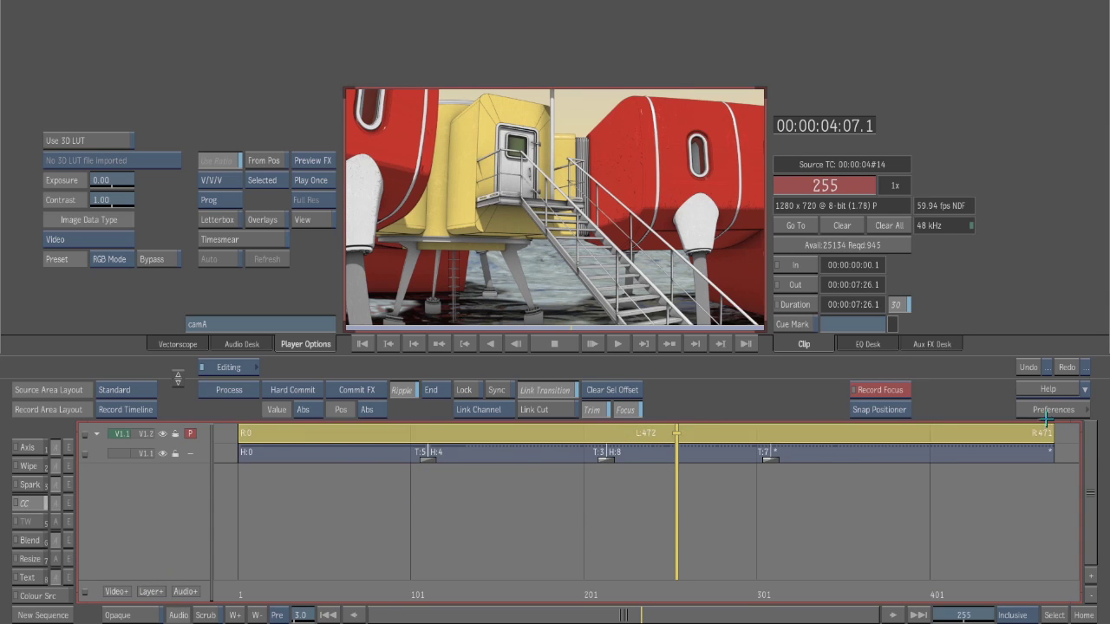
pyautogui.click(345, 461)
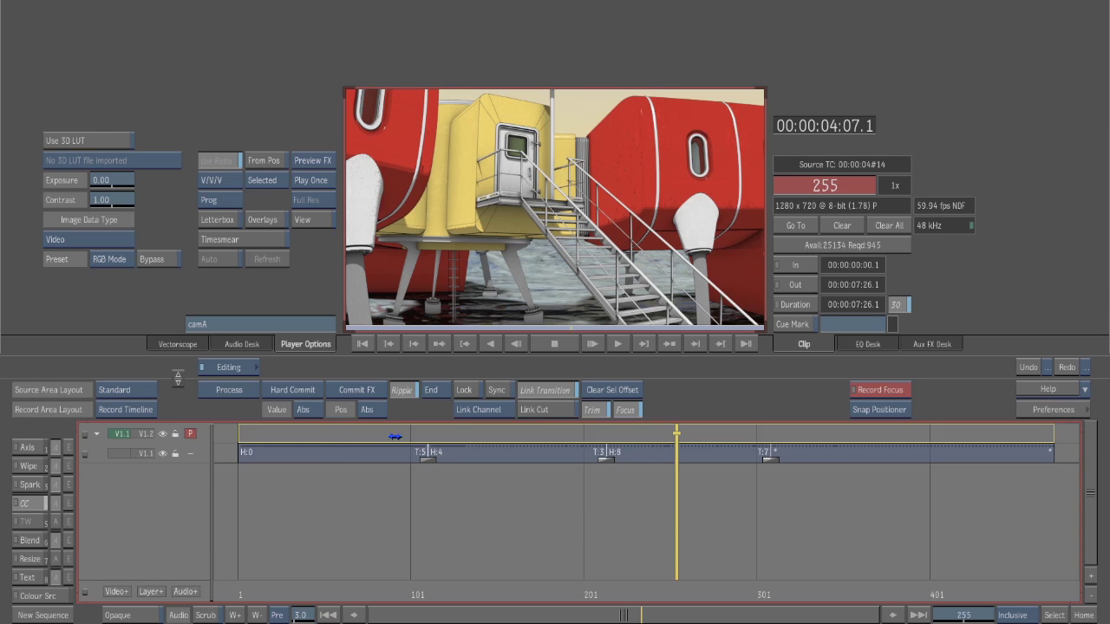
pyautogui.click(526, 433)
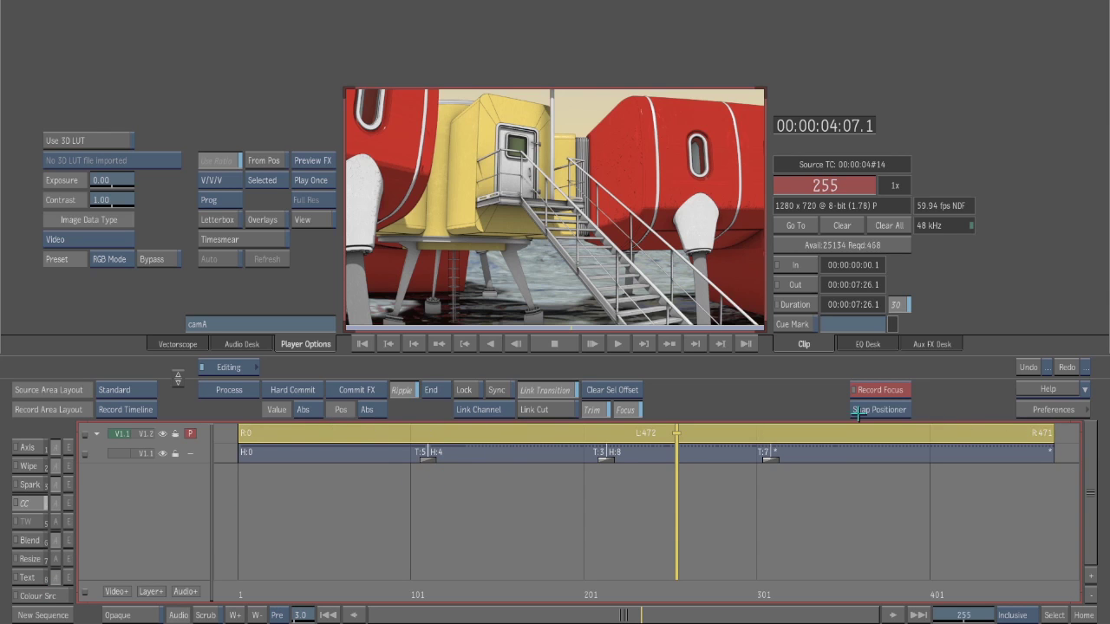
# - Apply a colour correction to the V1.2 layer, shifting its hue and lowering saturation
pyautogui.click(31, 508)
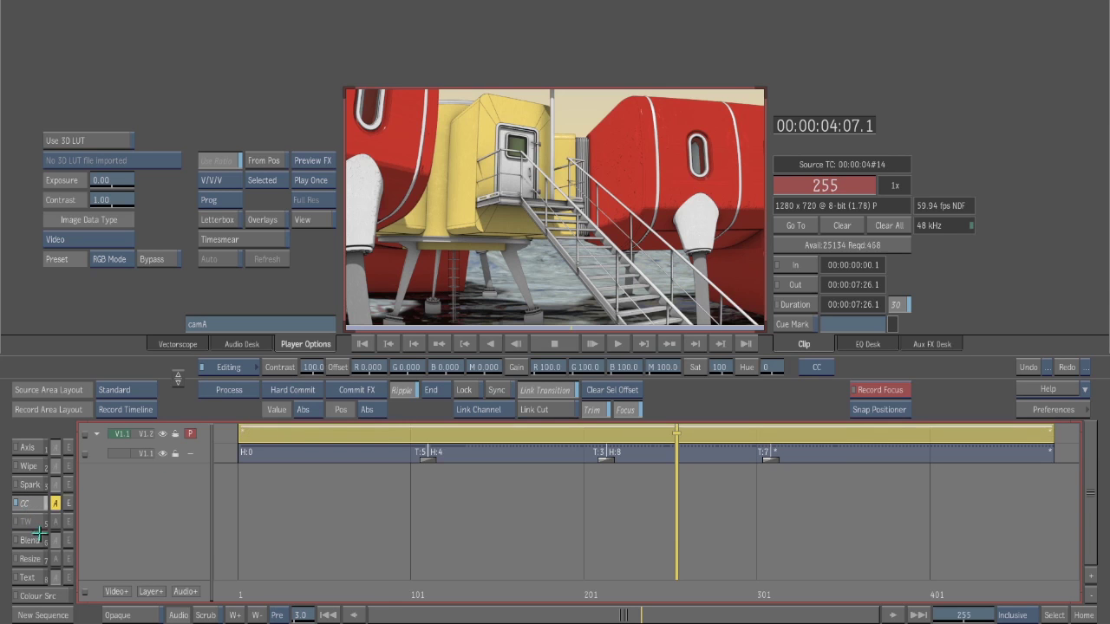
pyautogui.click(55, 503)
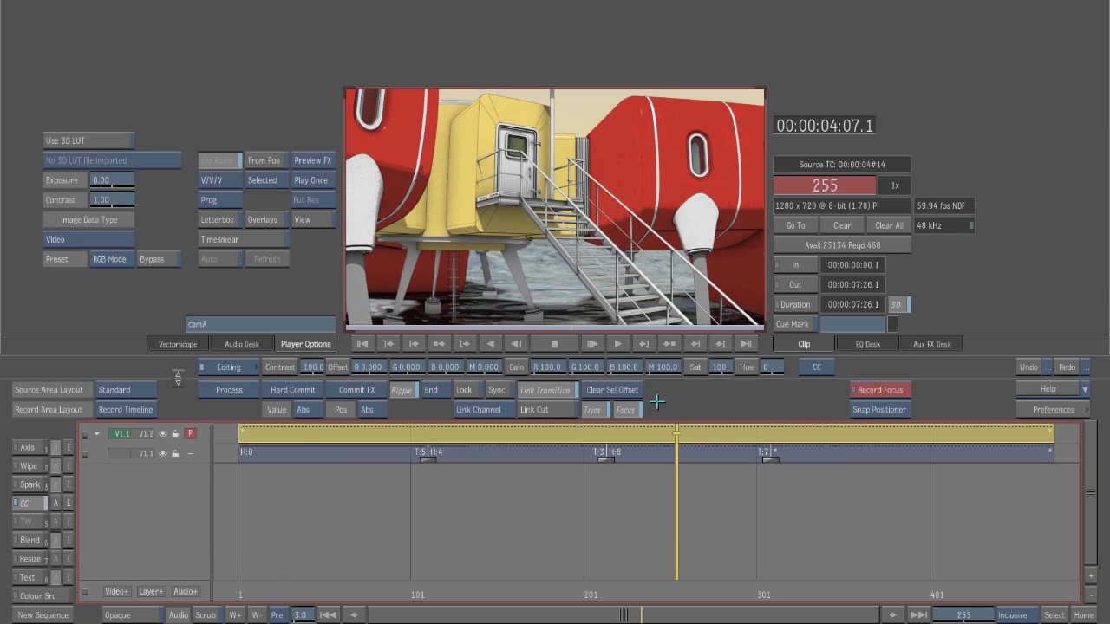
pyautogui.moveTo(727, 367); pyautogui.dragTo(260, 399)
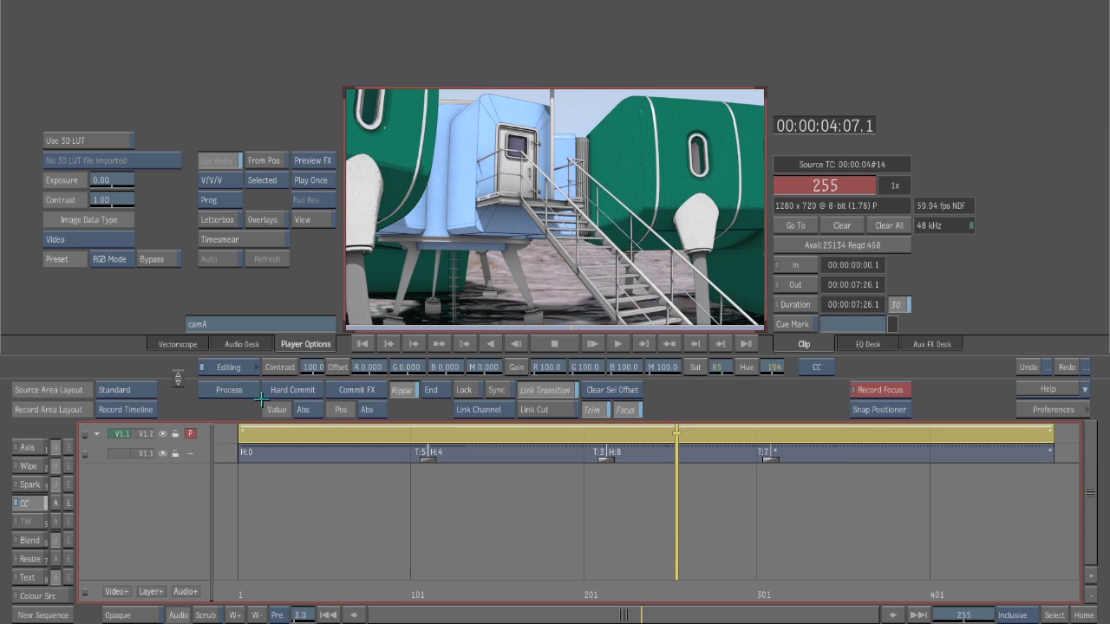
# - In the colour corrector set gamma 0.88, contrast 113 and saturation 38, then exit
pyautogui.click(68, 503)
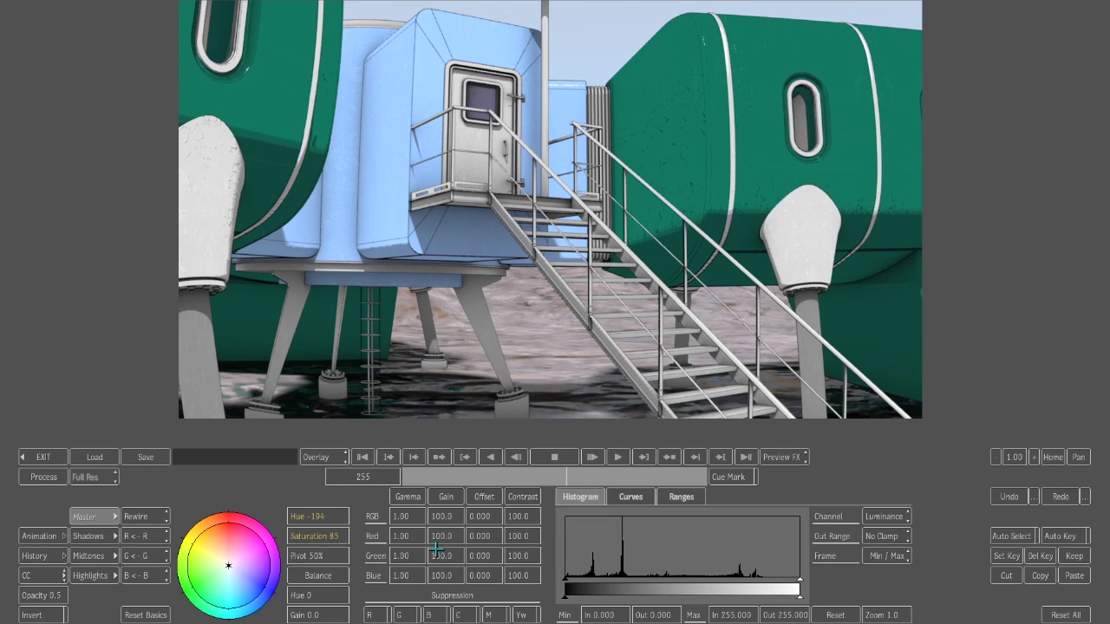
pyautogui.moveTo(400, 517); pyautogui.dragTo(404, 512)
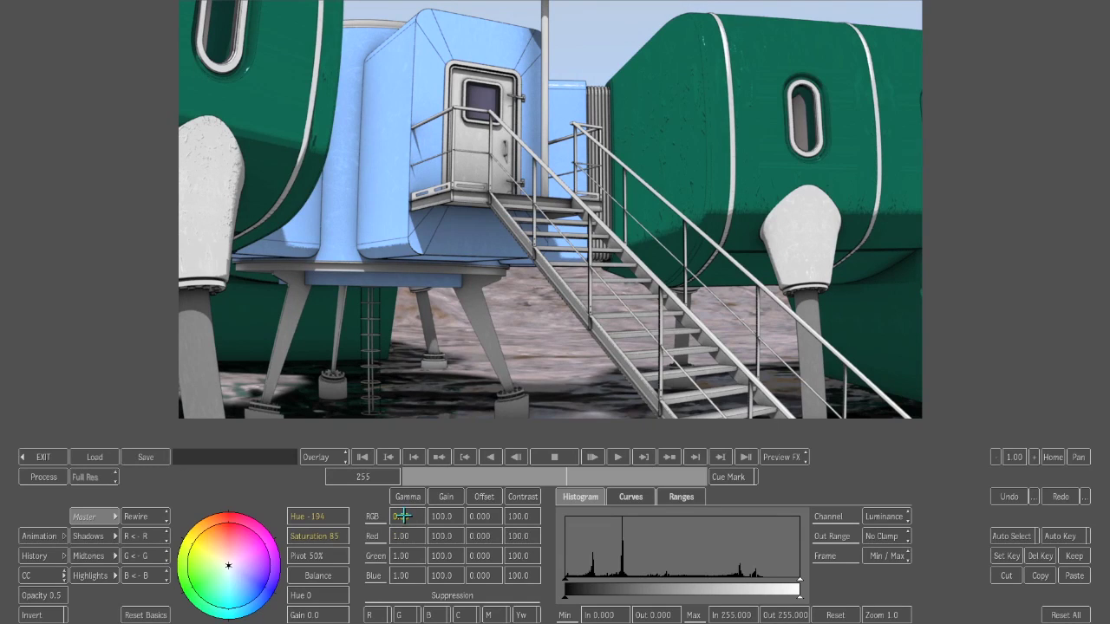
pyautogui.moveTo(518, 518); pyautogui.dragTo(500, 530)
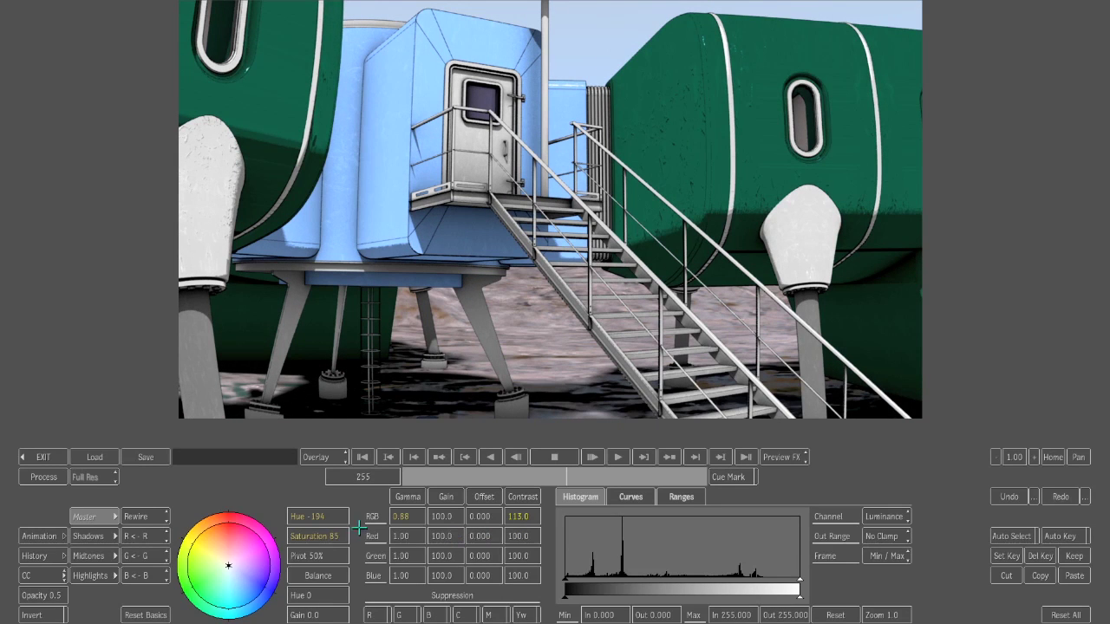
pyautogui.moveTo(322, 538); pyautogui.dragTo(294, 542)
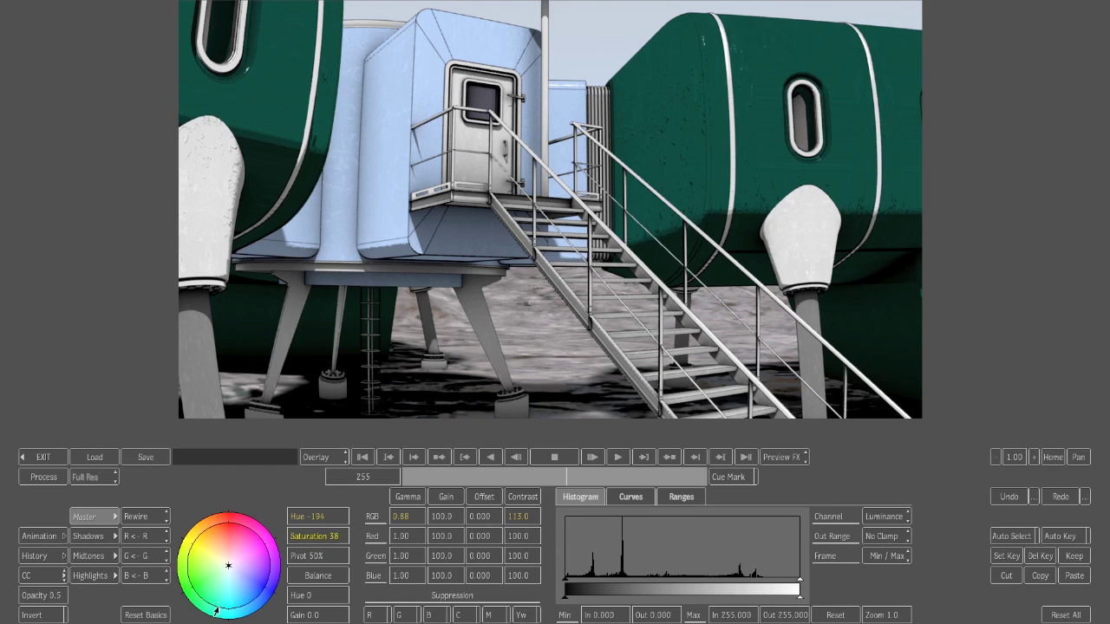
pyautogui.click(43, 457)
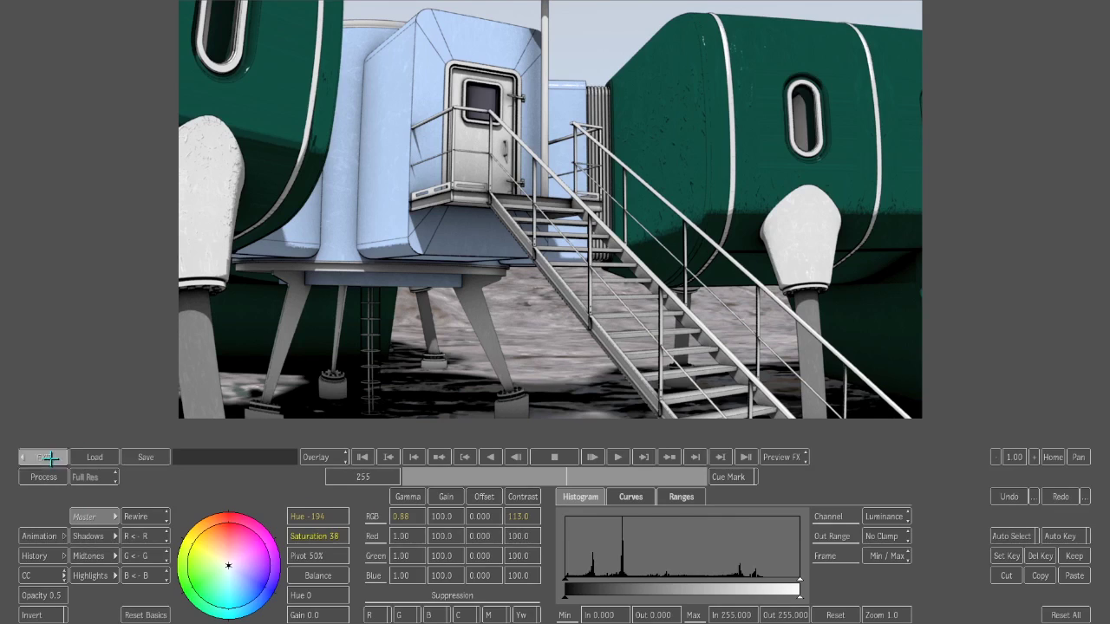
pyautogui.click(684, 543)
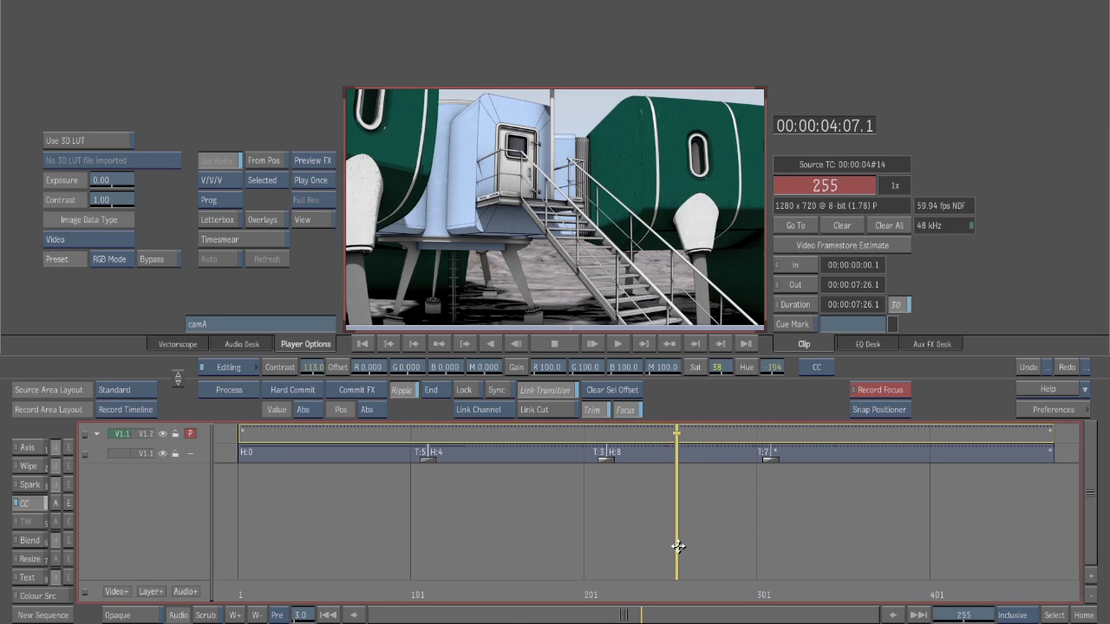
# - Scrub through the green-graded camA sequence to review the new grade
pyautogui.moveTo(615, 541); pyautogui.dragTo(323, 548)
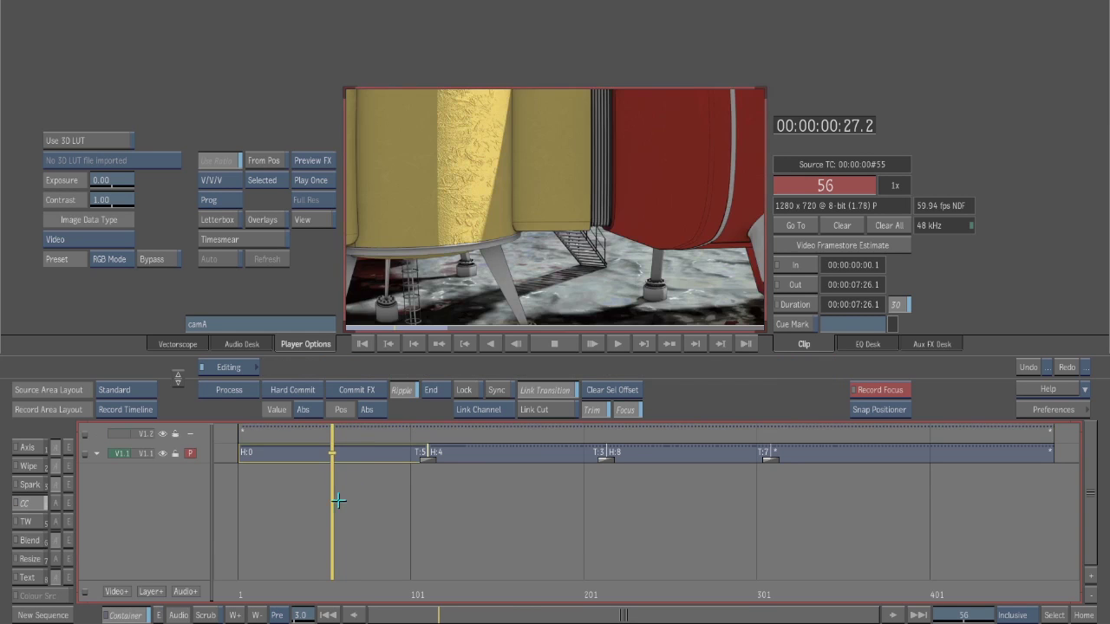
pyautogui.moveTo(335, 513); pyautogui.dragTo(487, 568)
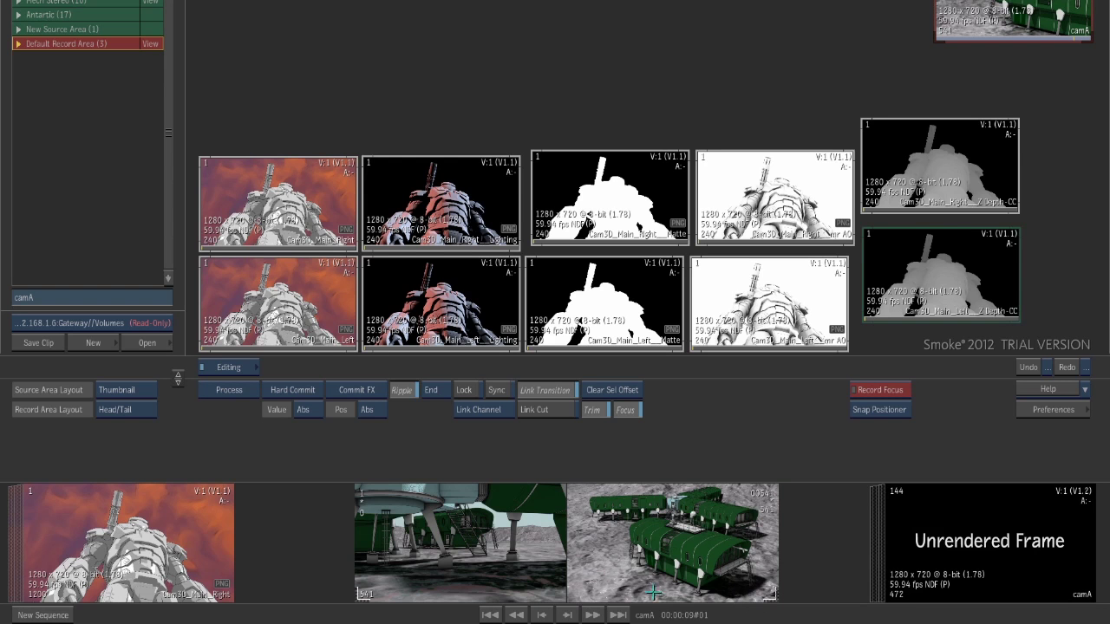
pyautogui.moveTo(327, 553); pyautogui.dragTo(750, 542)
pyautogui.click(255, 230)
pyautogui.moveTo(260, 234)
pyautogui.mouseDown()
pyautogui.moveTo(277, 234)
pyautogui.moveTo(245, 241)
pyautogui.moveTo(253, 246)
pyautogui.mouseUp()
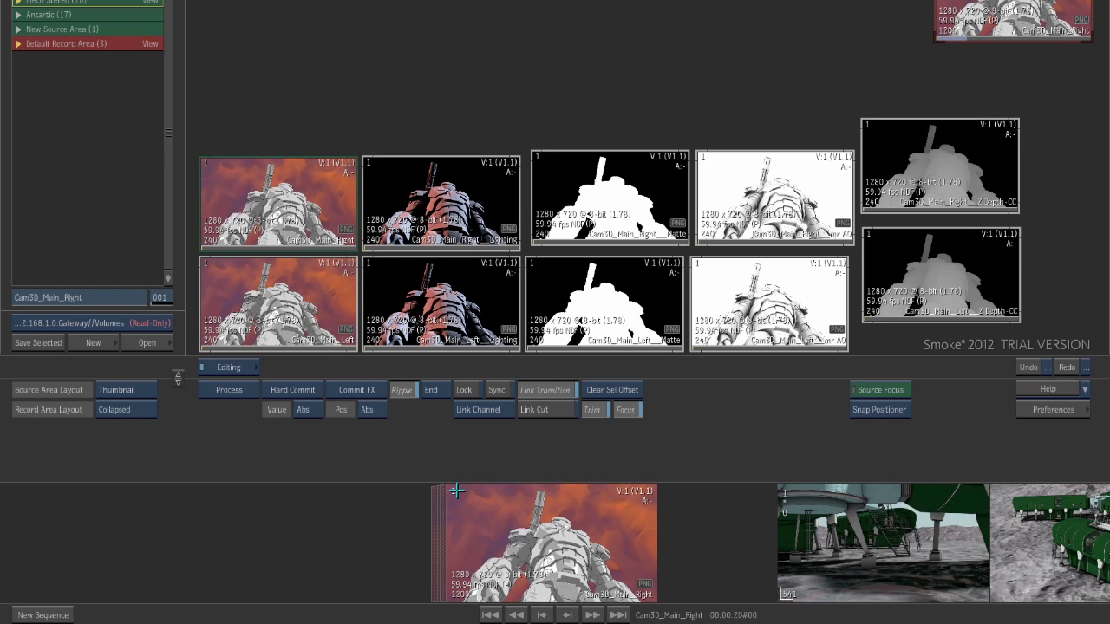
pyautogui.click(517, 542)
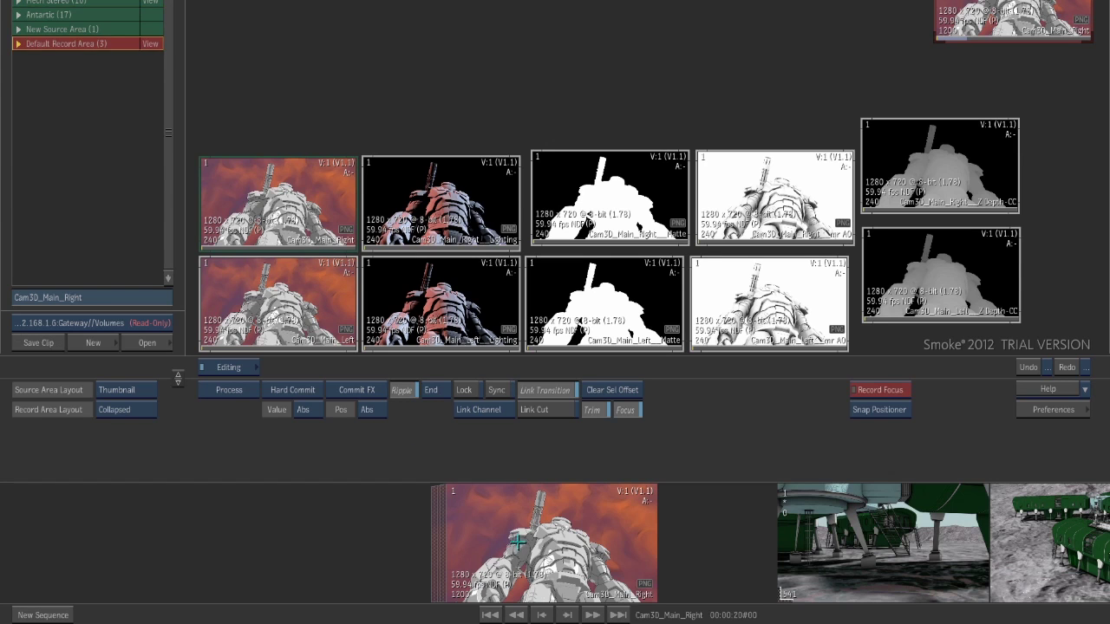
pyautogui.doubleClick(525, 551)
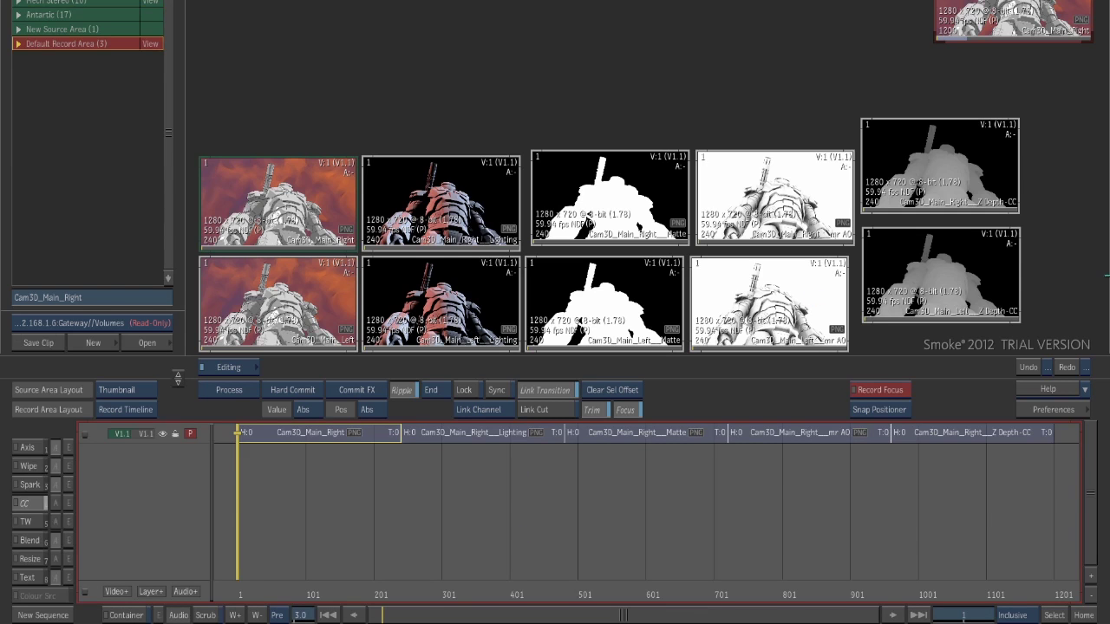
pyautogui.moveTo(241, 493); pyautogui.dragTo(928, 522)
pyautogui.moveTo(973, 521); pyautogui.dragTo(808, 533)
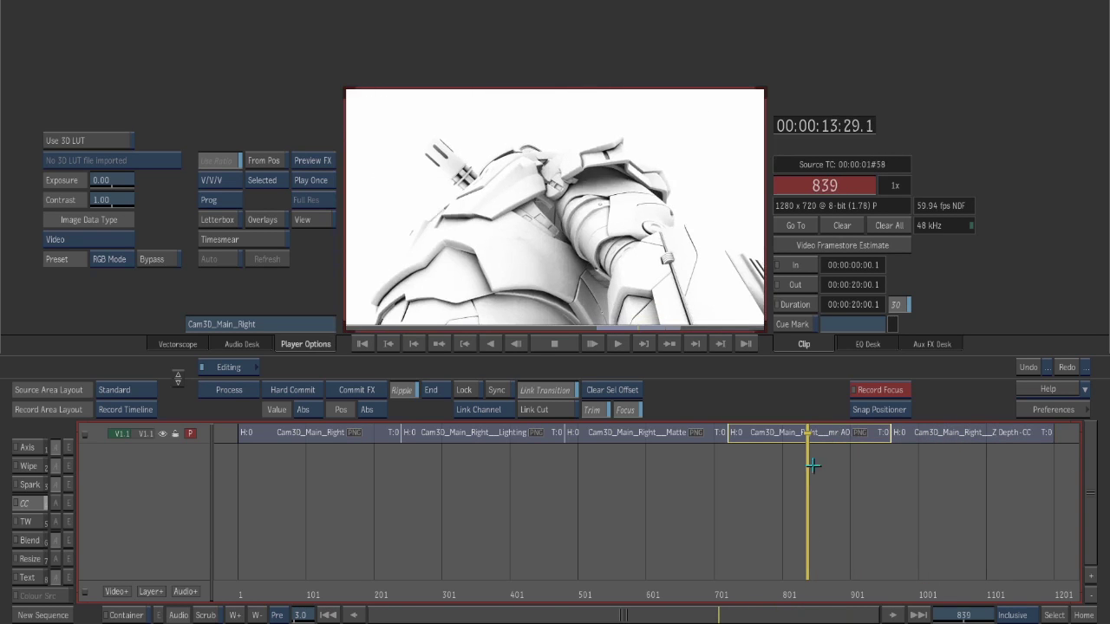
pyautogui.press('Escape')
pyautogui.click(277, 202)
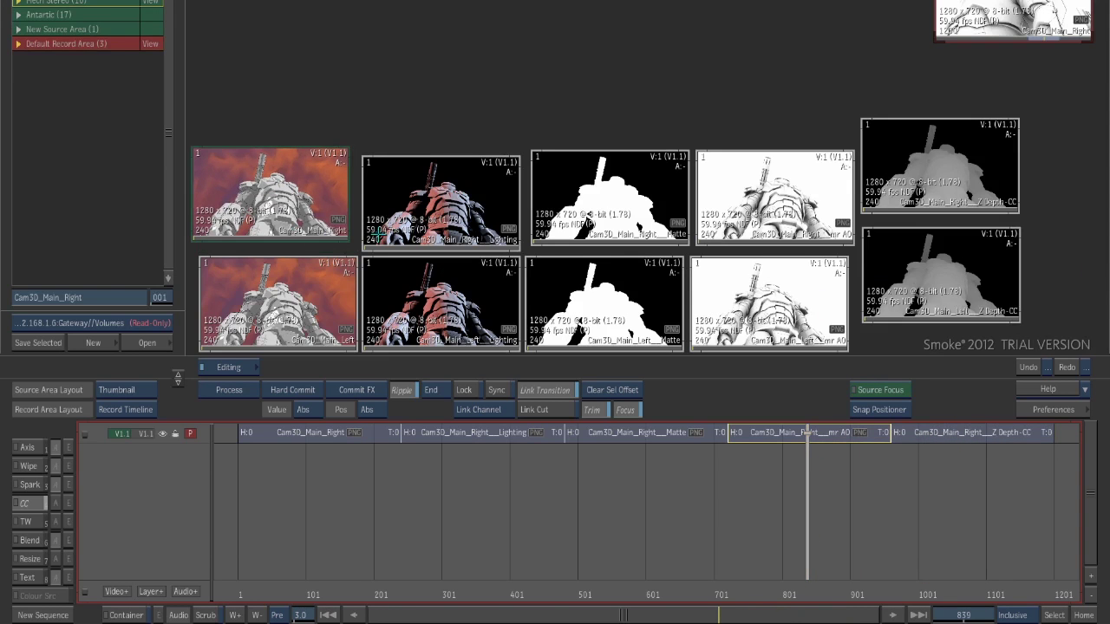
pyautogui.click(309, 222)
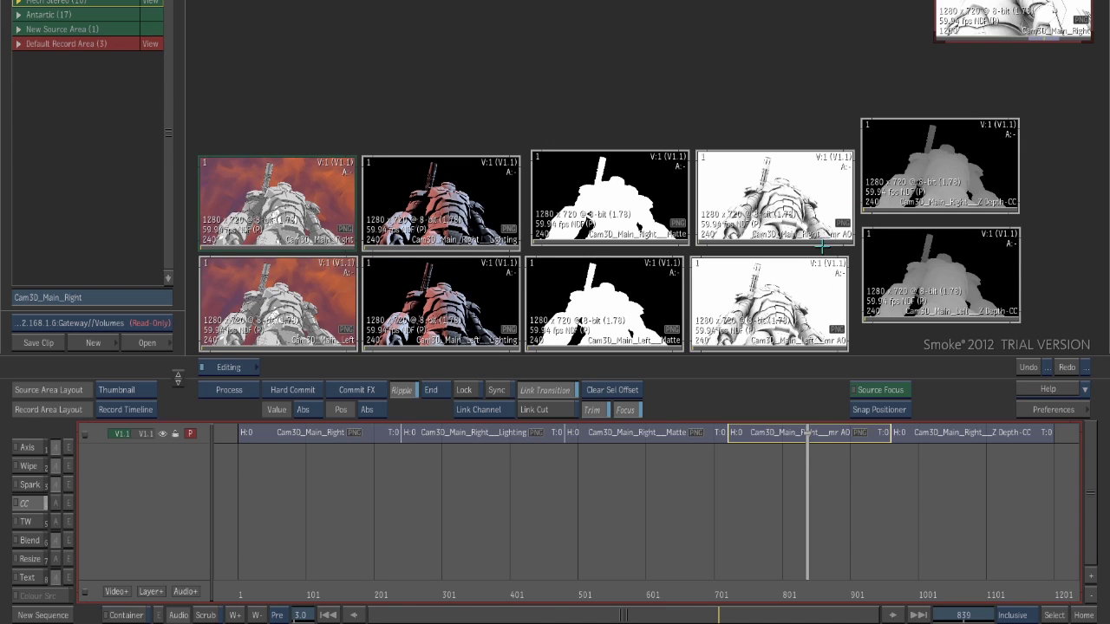
pyautogui.press('Escape')
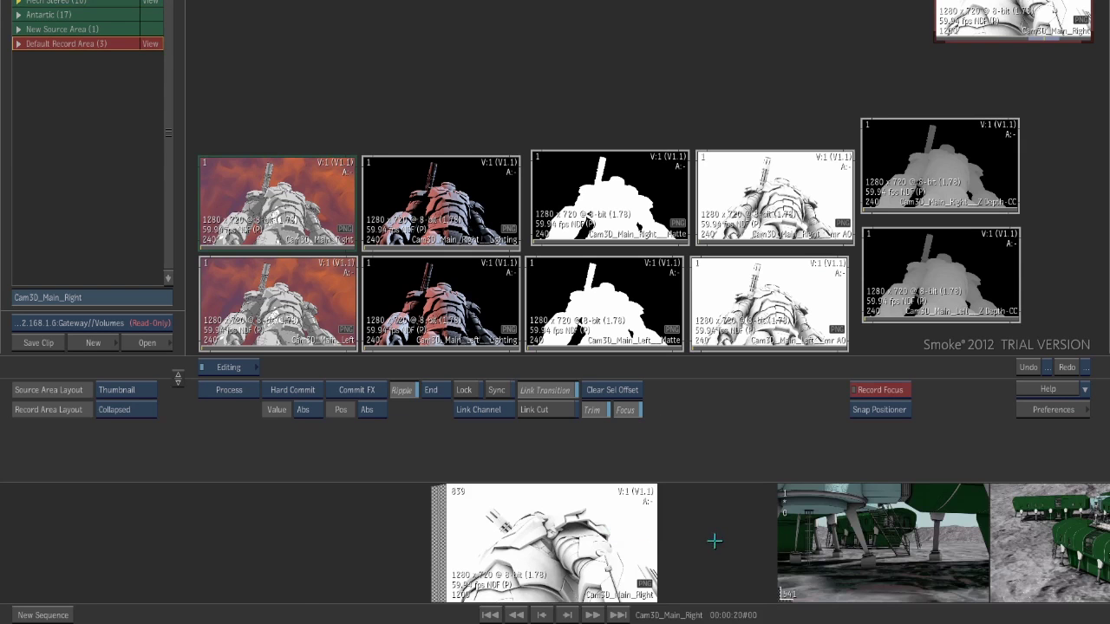
pyautogui.moveTo(559, 548); pyautogui.dragTo(191, 513)
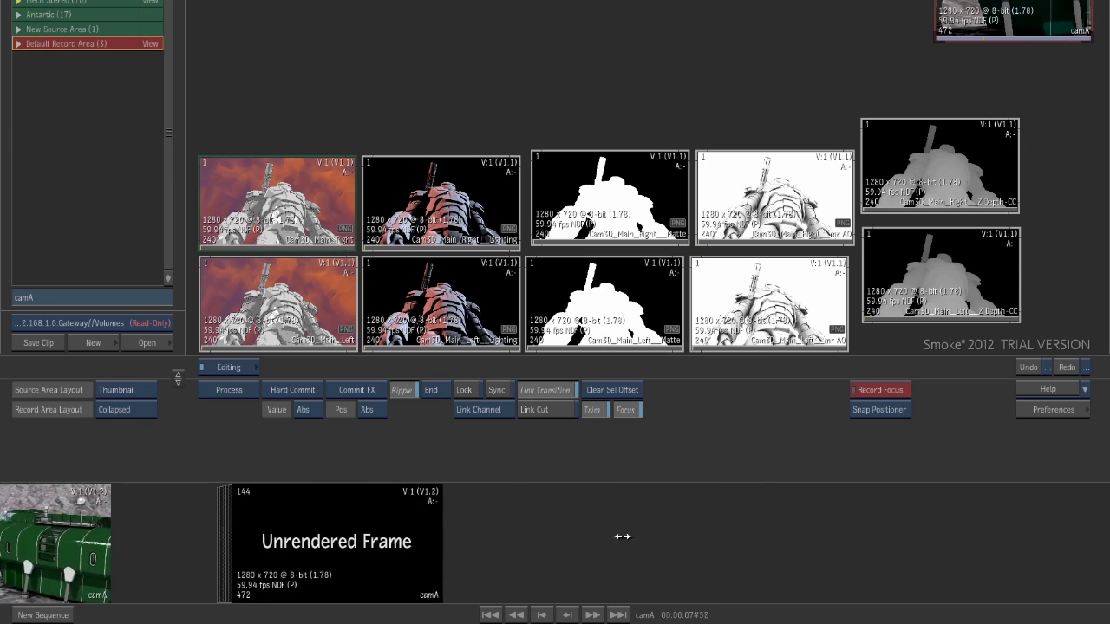
pyautogui.moveTo(619, 532); pyautogui.dragTo(456, 538)
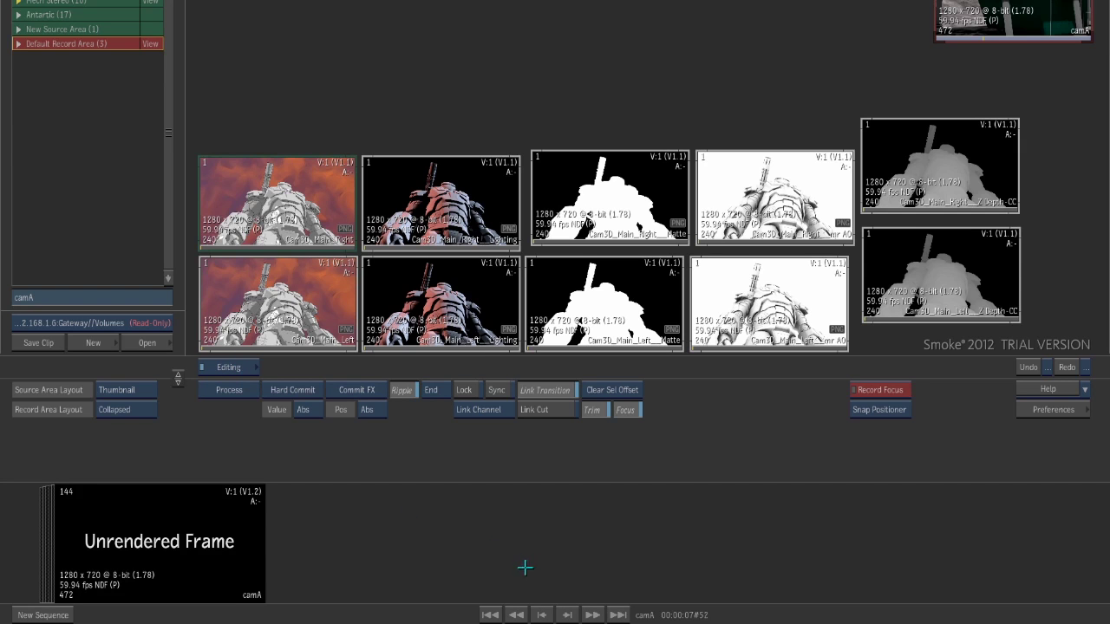
pyautogui.hotkey('ctrl', 't')
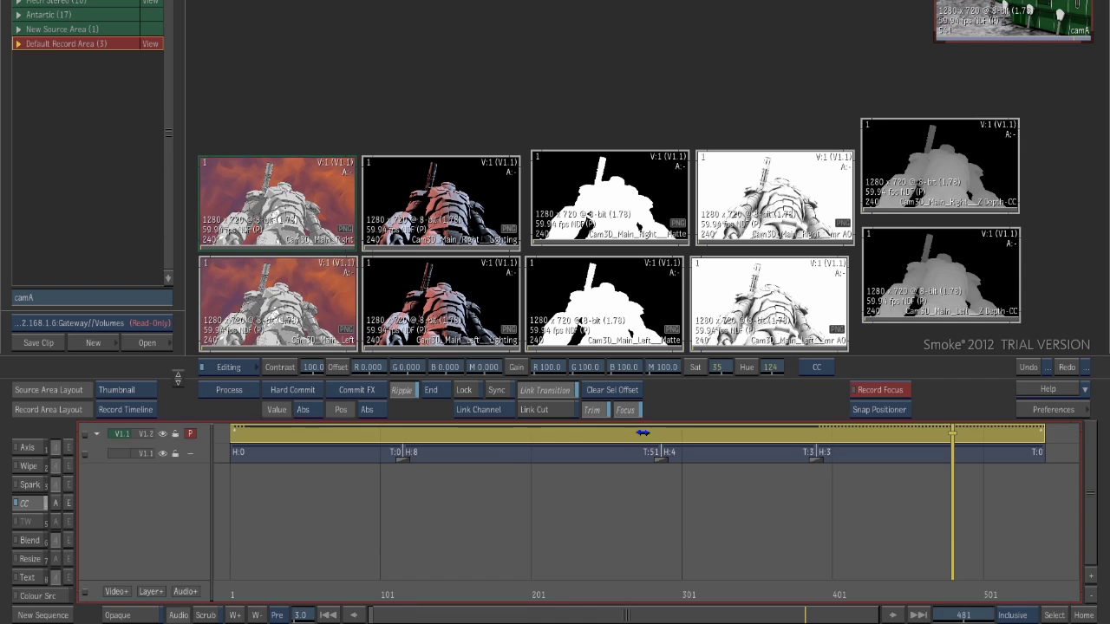
pyautogui.hotkey('ctrl', 't')
pyautogui.moveTo(945, 545); pyautogui.dragTo(391, 550)
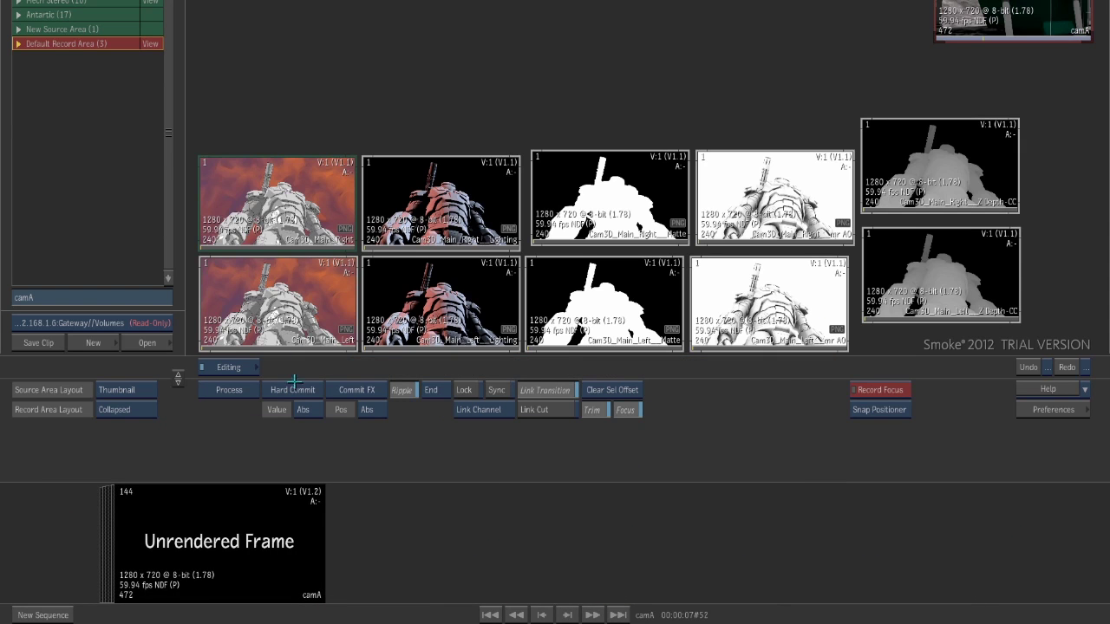
# - Build the Cam3D_Main stereo clip from the left and right eye clips and drop it in the record area
pyautogui.click(250, 369)
pyautogui.click(293, 368)
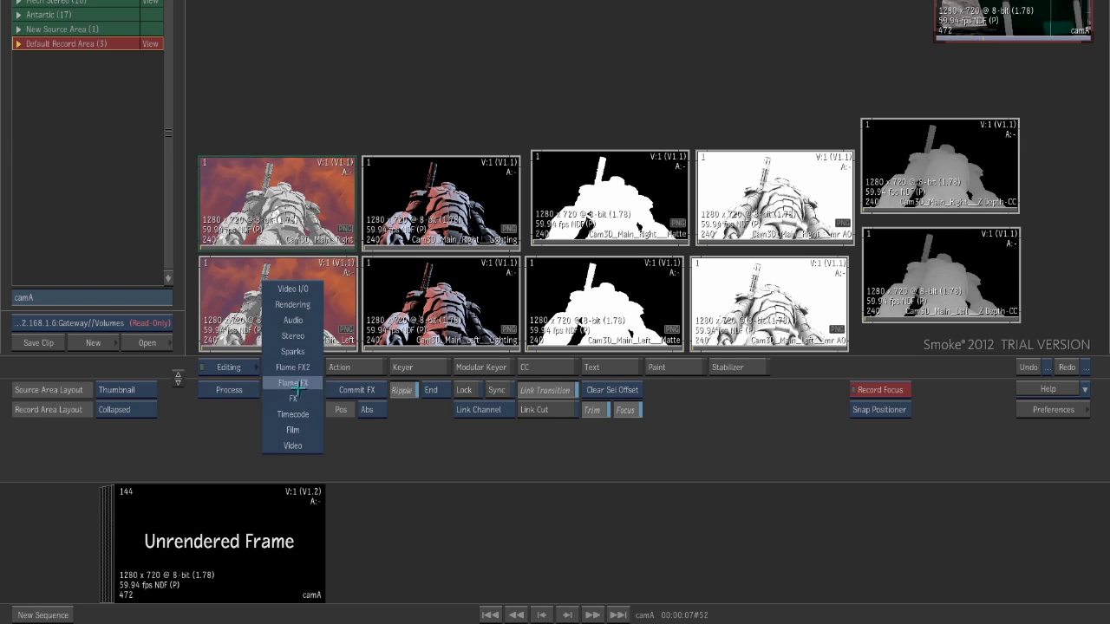
pyautogui.click(300, 335)
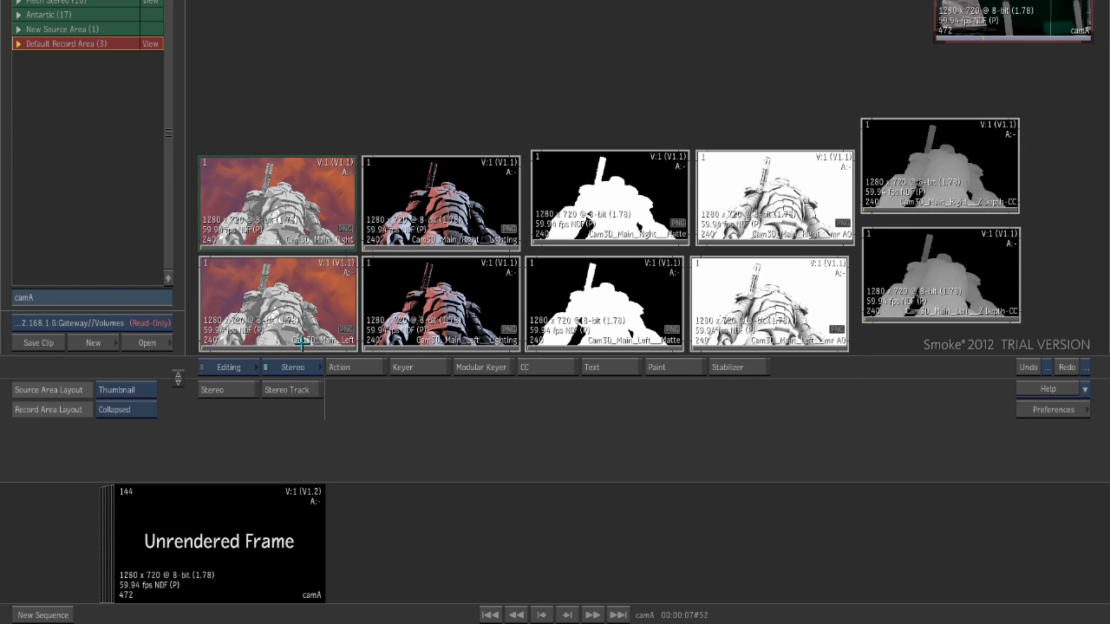
pyautogui.click(279, 390)
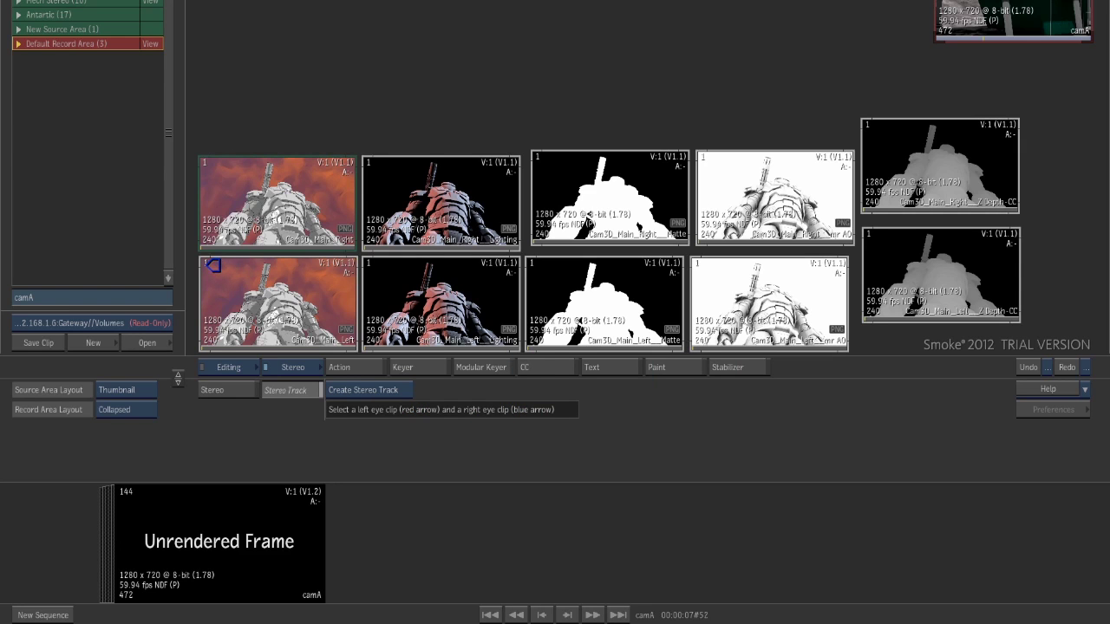
pyautogui.click(238, 154)
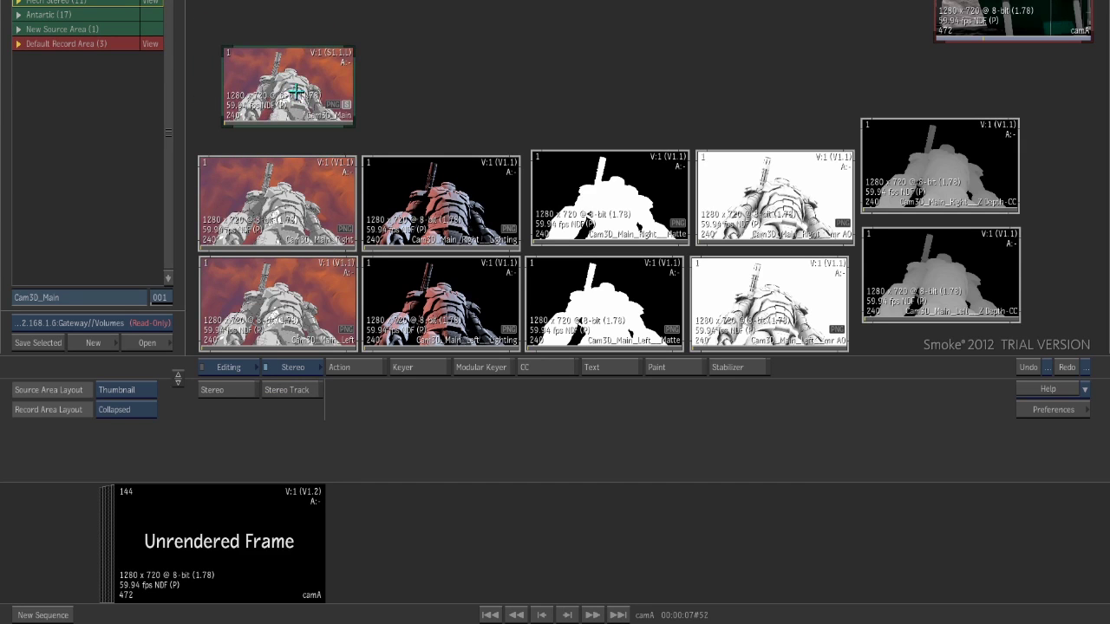
pyautogui.moveTo(296, 93); pyautogui.dragTo(562, 546)
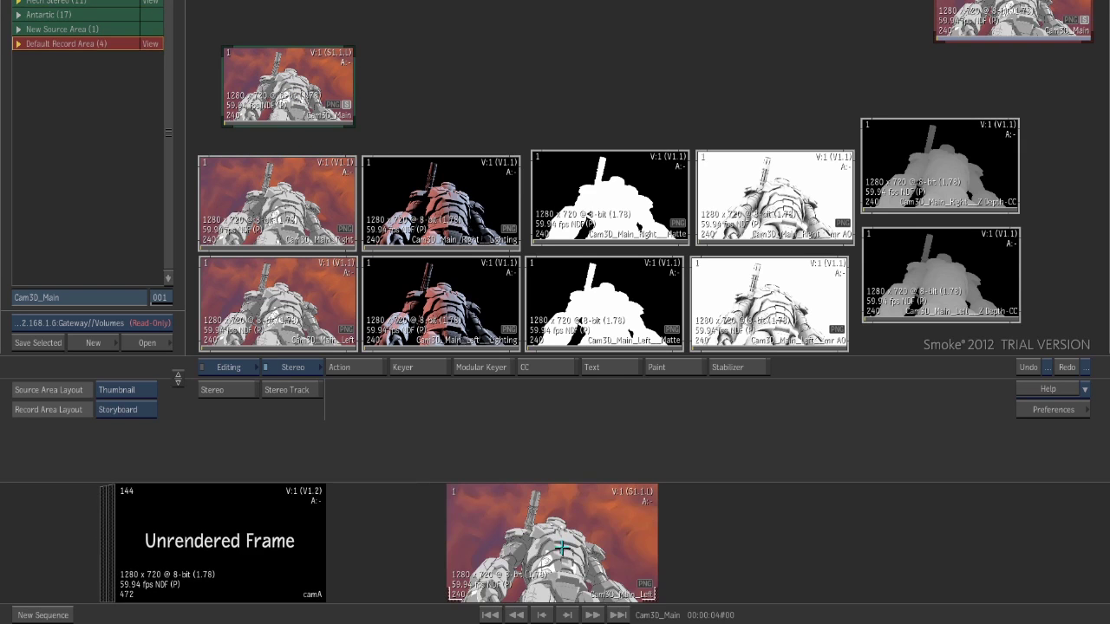
# - Open Cam3D_Main on a record timeline and set the player to grey Mono anaglyph after trying split views
pyautogui.doubleClick(560, 549)
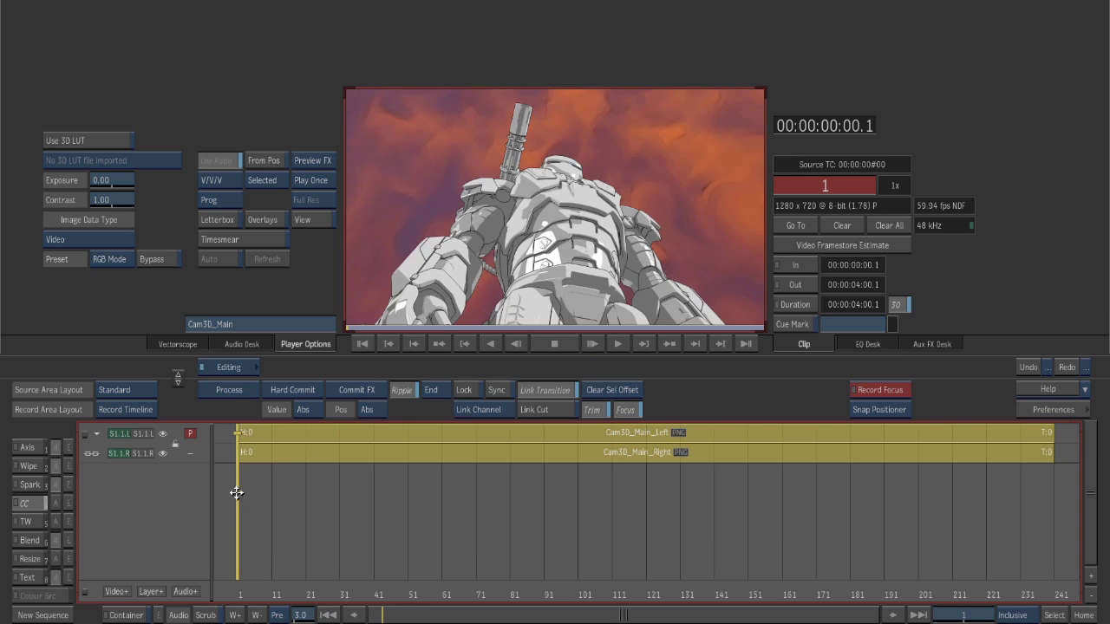
pyautogui.moveTo(248, 500); pyautogui.dragTo(470, 502)
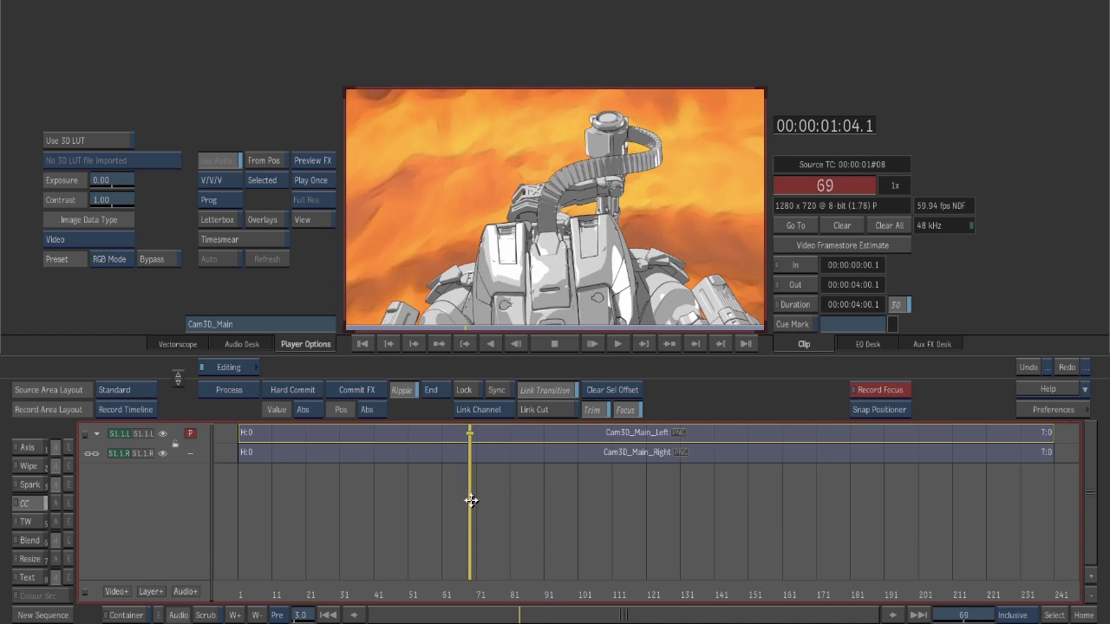
pyautogui.click(308, 221)
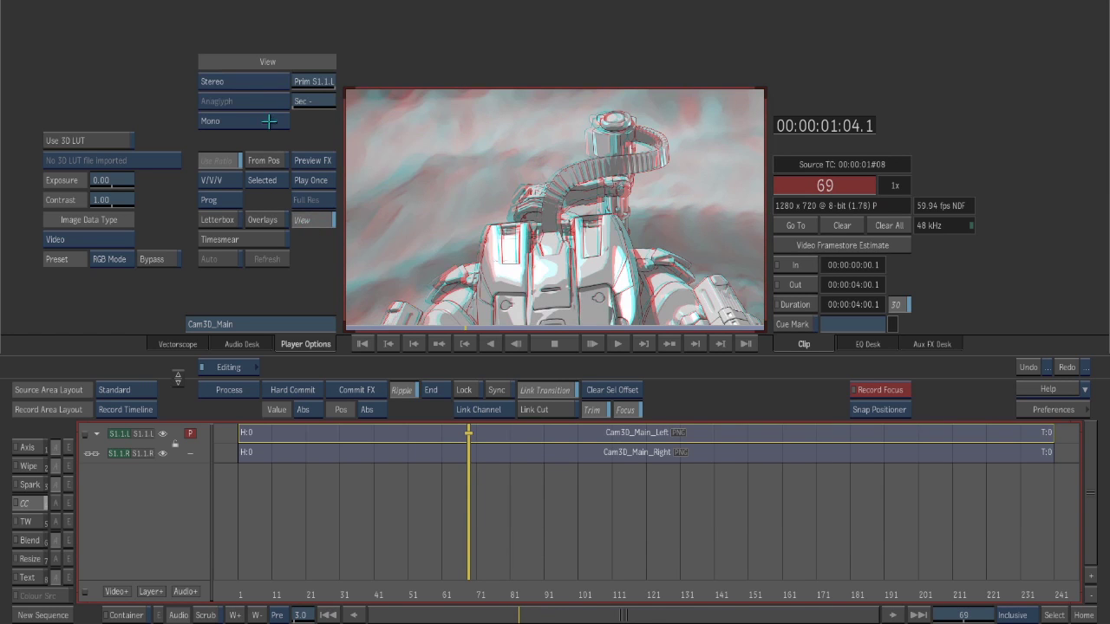
pyautogui.click(234, 83)
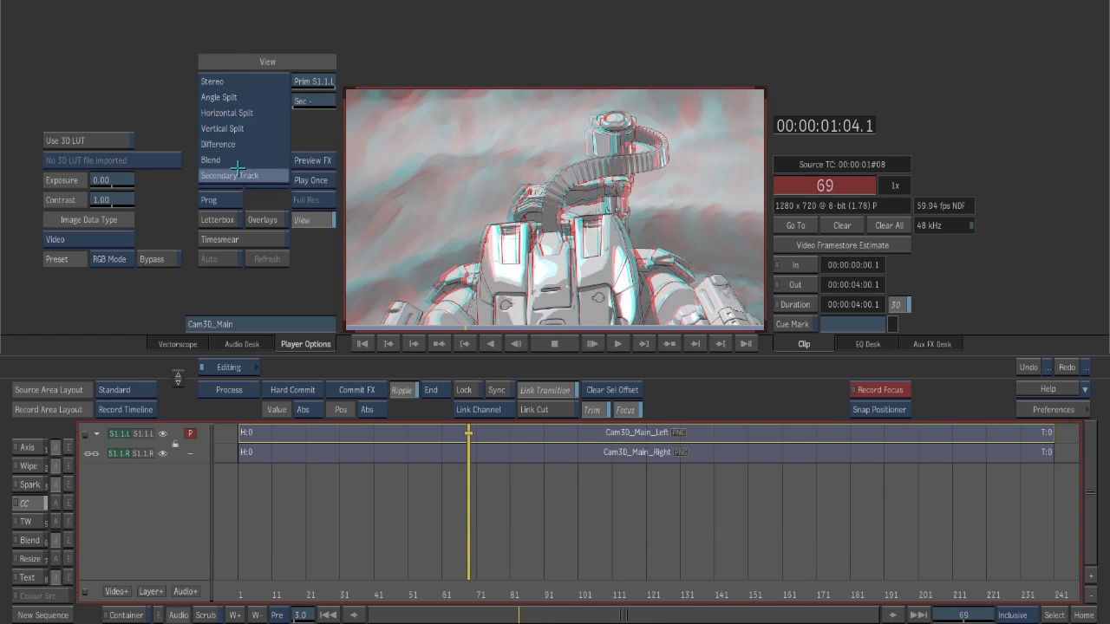
pyautogui.click(245, 113)
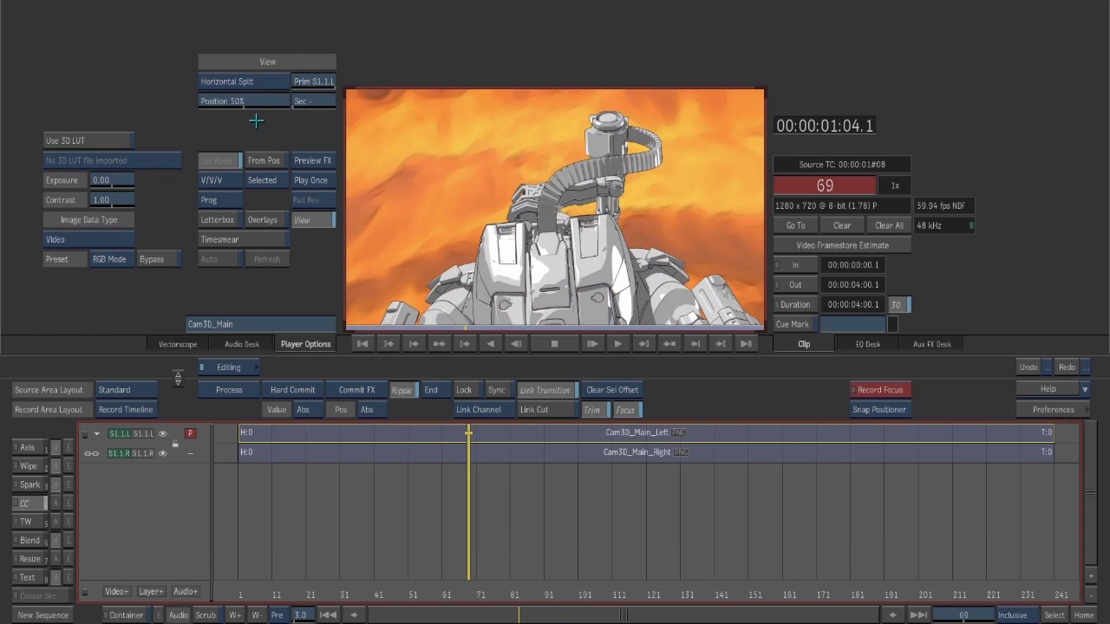
pyautogui.click(245, 82)
pyautogui.click(251, 95)
pyautogui.click(254, 77)
pyautogui.click(253, 37)
pyautogui.click(249, 122)
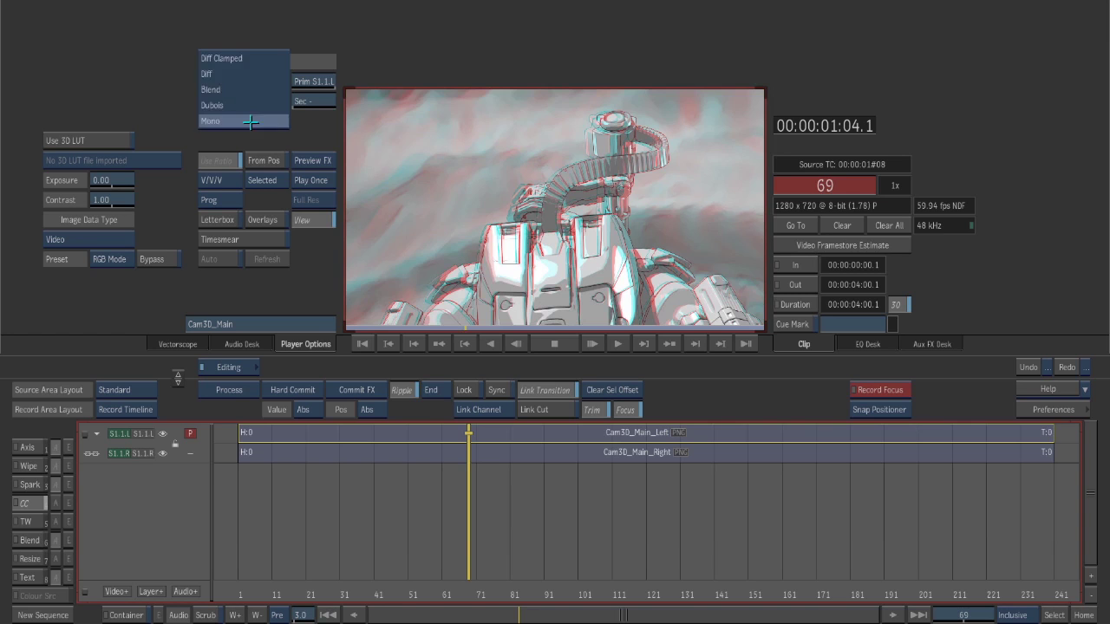
pyautogui.click(246, 121)
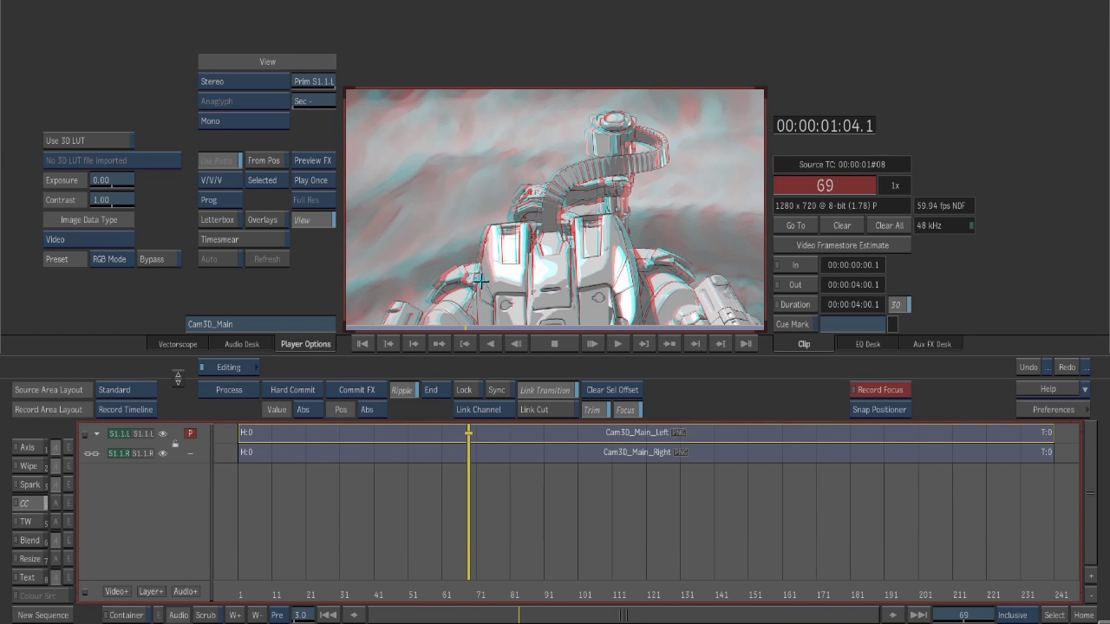
# - Preview the anaglyph stereo clip full screen, zoomed in on the robot
pyautogui.press('f')
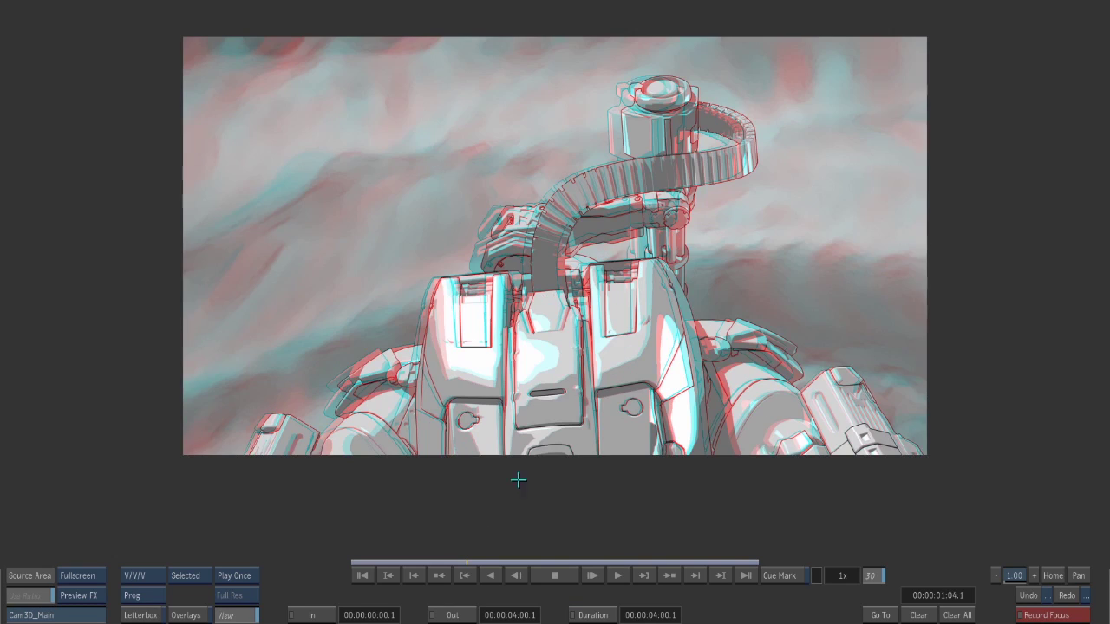
pyautogui.moveTo(464, 458); pyautogui.dragTo(355, 455)
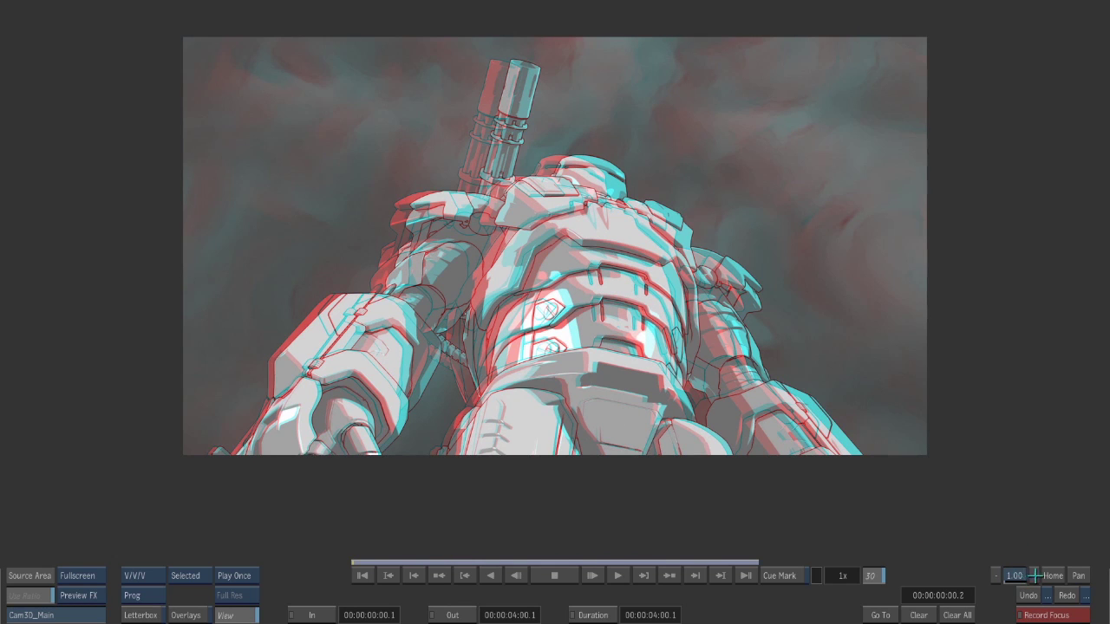
pyautogui.moveTo(1016, 579); pyautogui.dragTo(1037, 589)
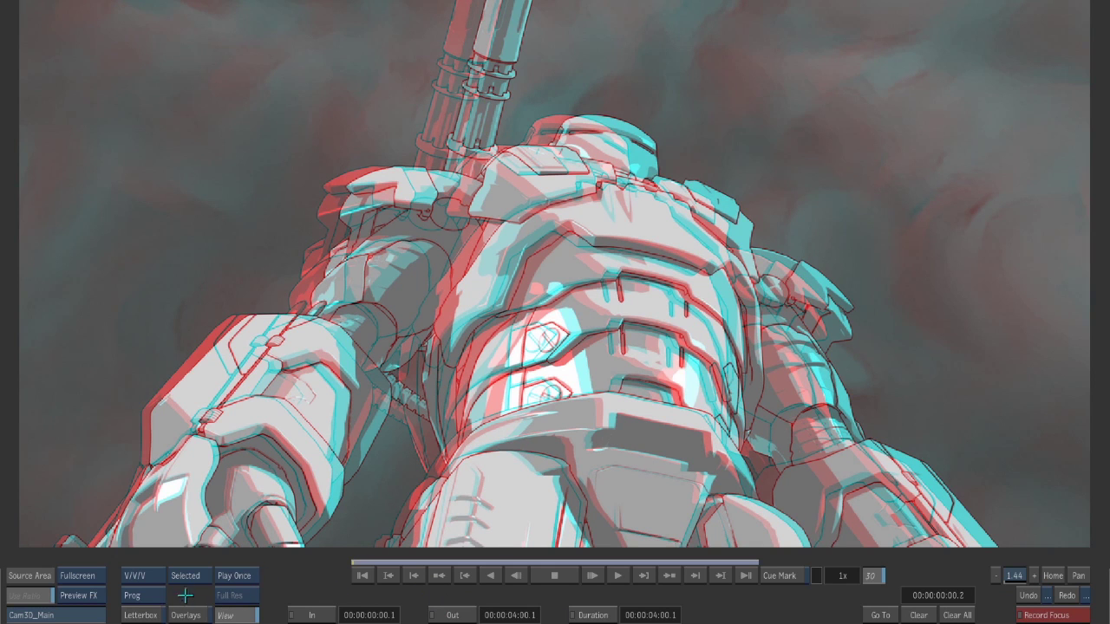
pyautogui.press('Escape')
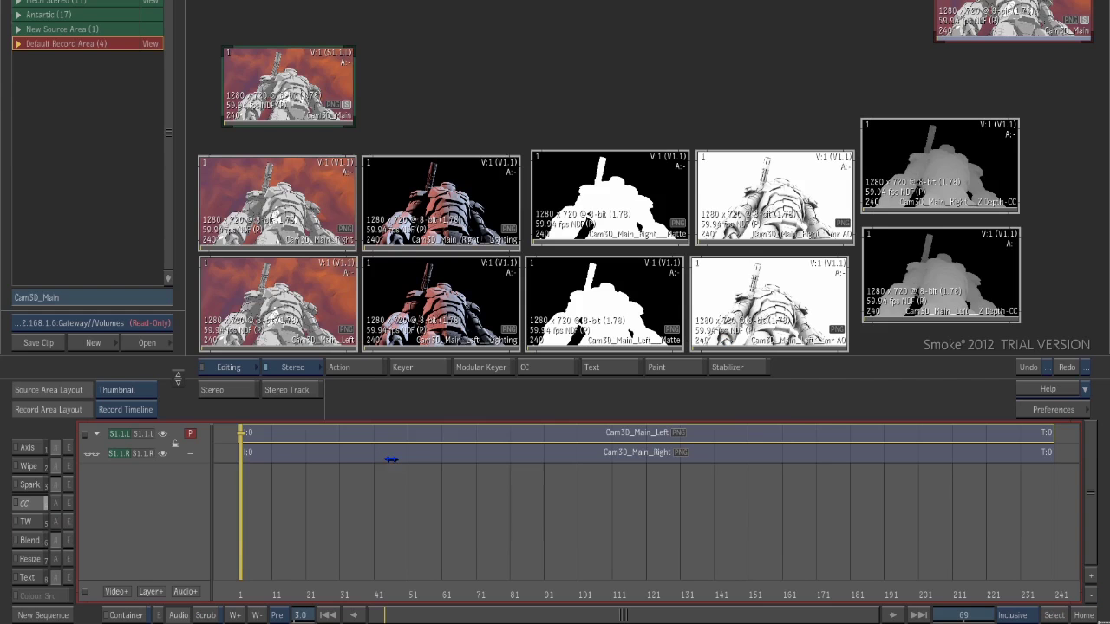
pyautogui.doubleClick(346, 119)
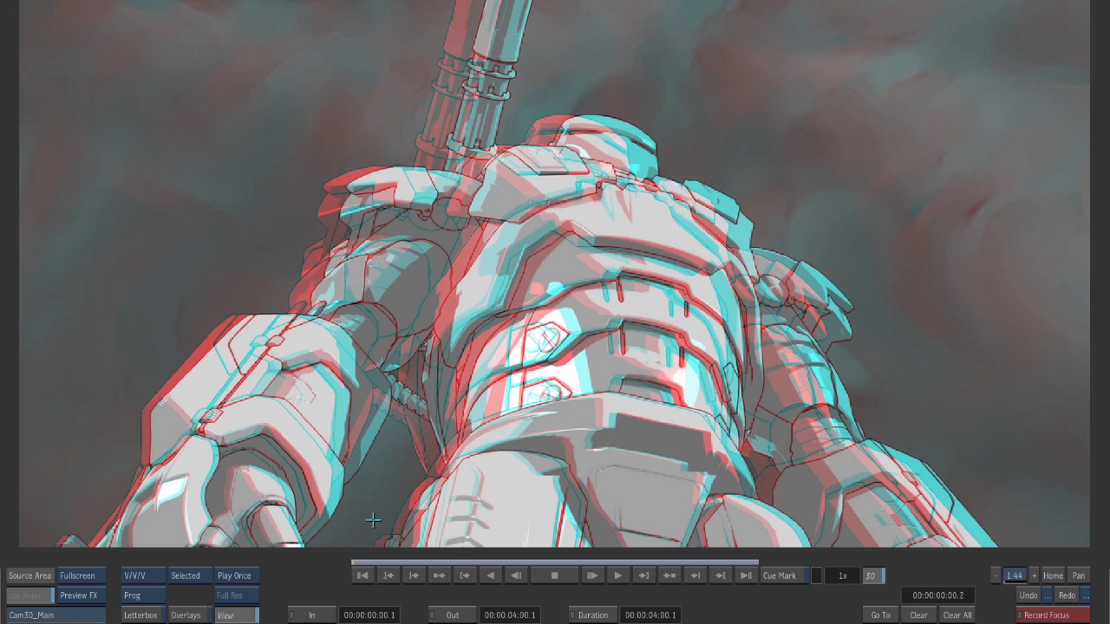
pyautogui.press('Escape')
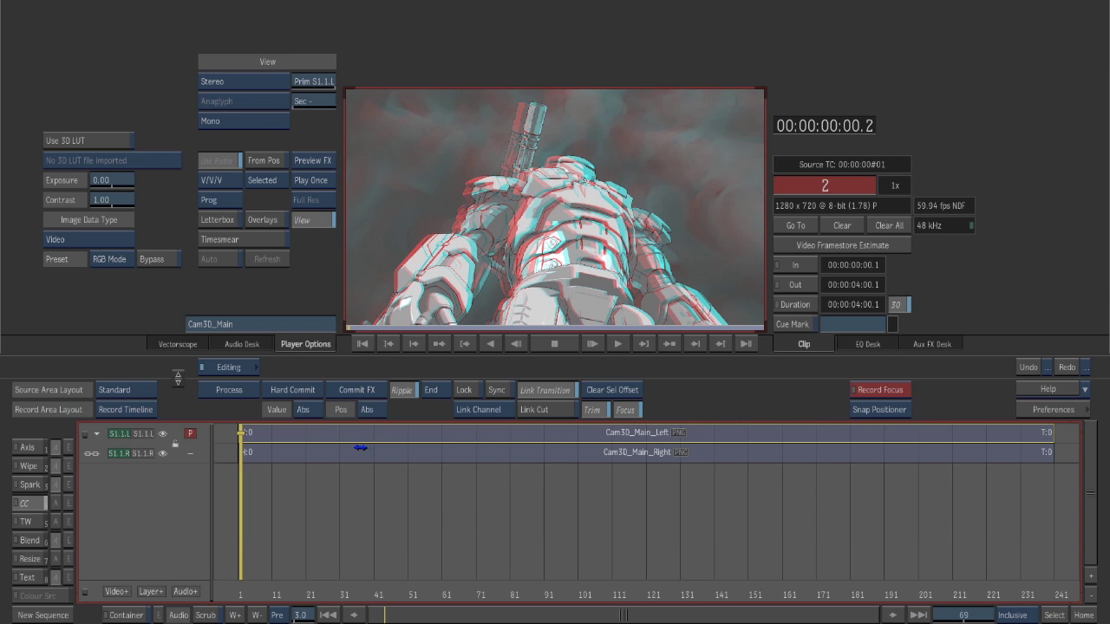
# - Switch the anaglyph mode to Dubois colours and review the shot in full-screen playback
pyautogui.click(247, 122)
pyautogui.click(247, 107)
pyautogui.press('`')
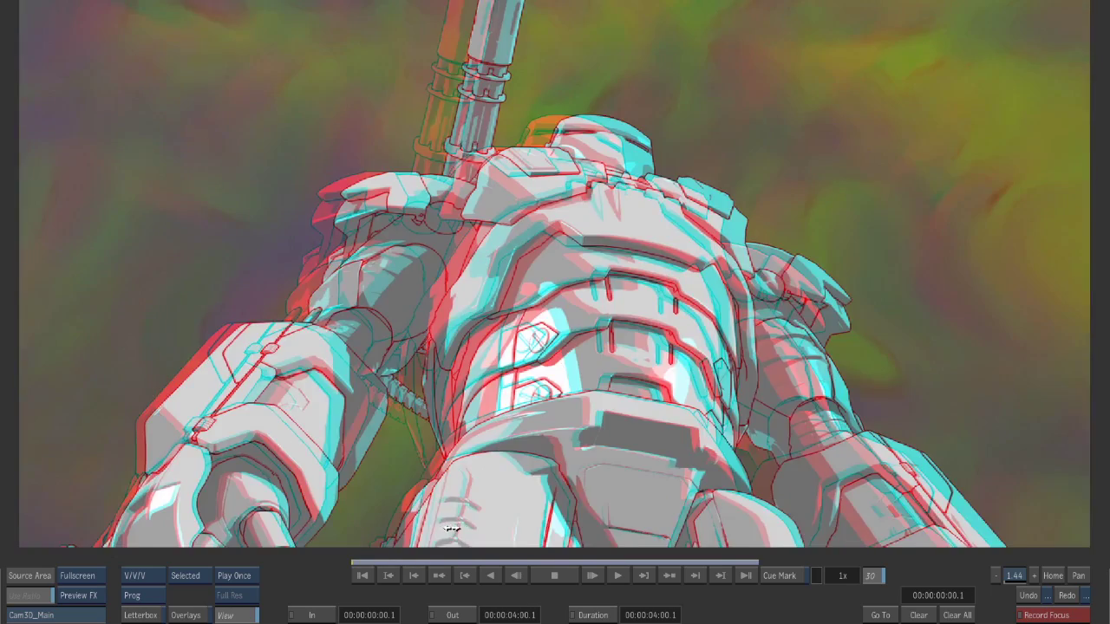
pyautogui.press('End')
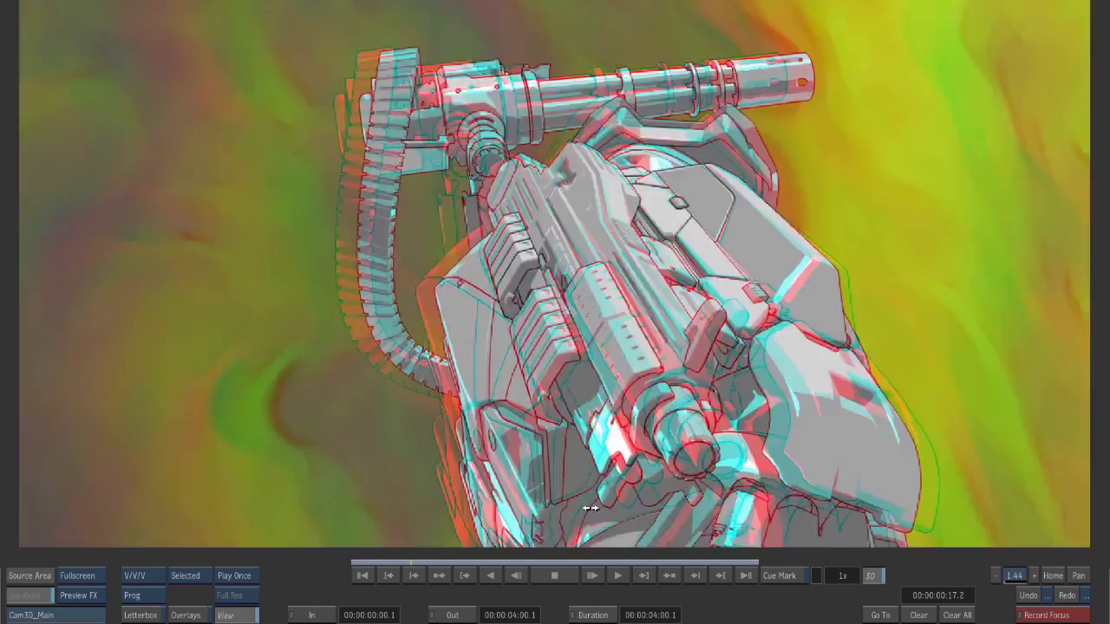
pyautogui.moveTo(517, 501)
pyautogui.mouseDown()
pyautogui.moveTo(611, 511)
pyautogui.moveTo(534, 510)
pyautogui.mouseUp()
pyautogui.press('Escape')
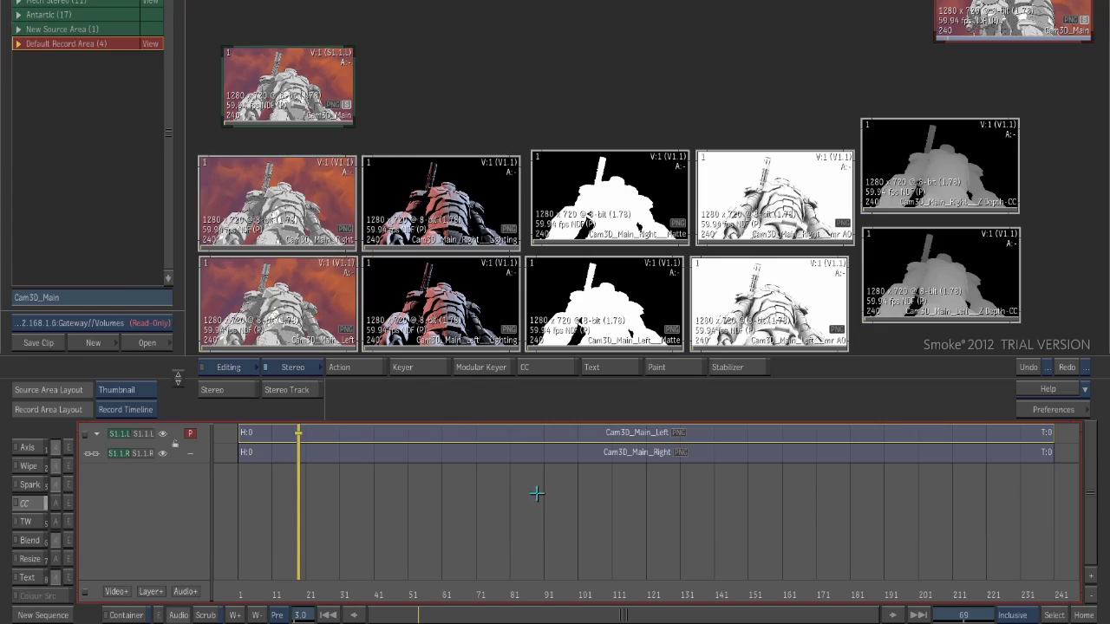
pyautogui.press('Escape')
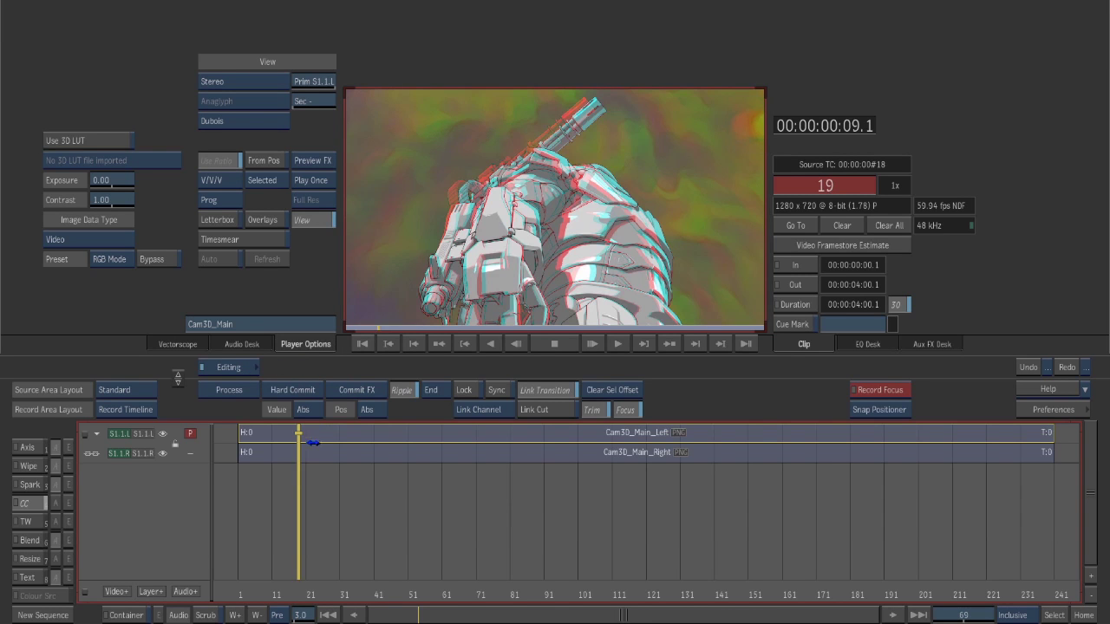
# - Go to frame 23 and add an Axis adjustment to both eye tracks
pyautogui.click(313, 483)
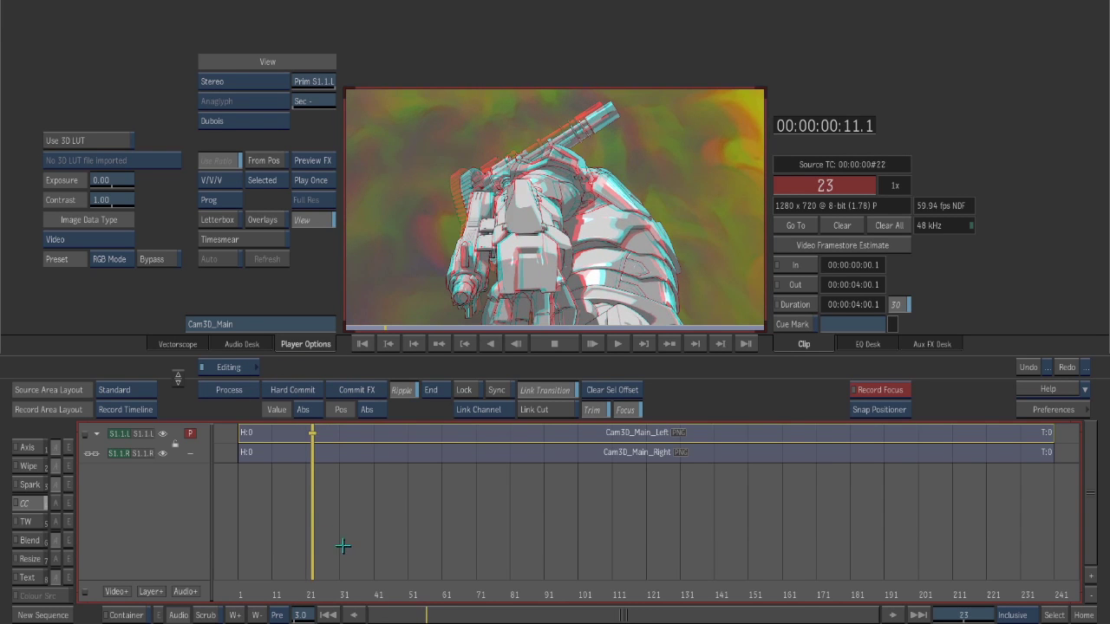
pyautogui.click(234, 370)
pyautogui.click(345, 434)
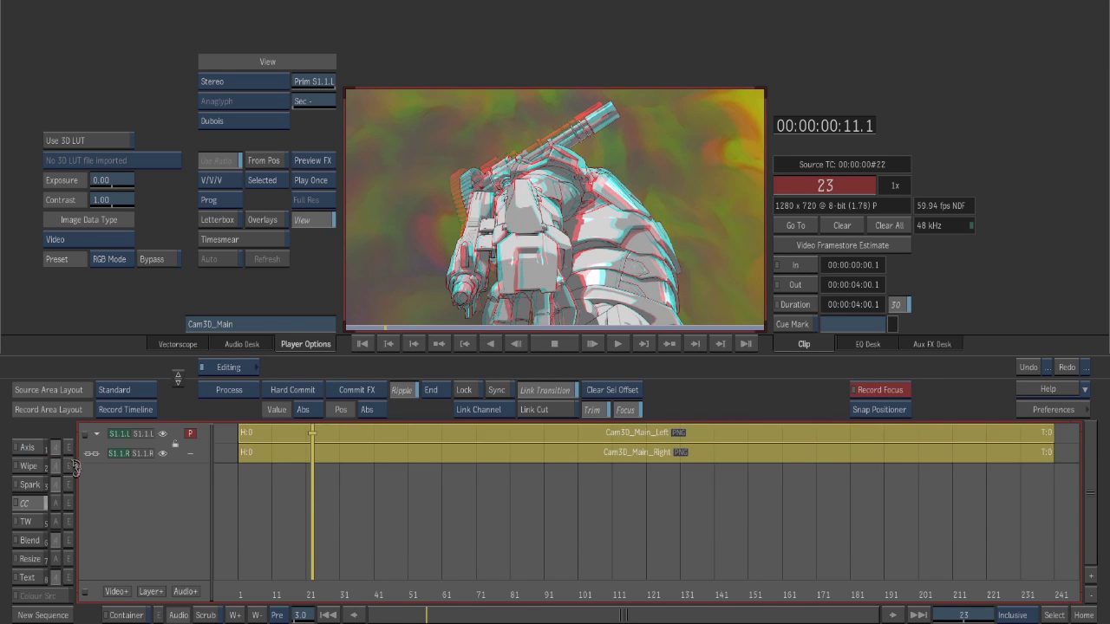
# - Make the Axis control stereo convergence and test values of 17 and 23 full screen
pyautogui.click(330, 367)
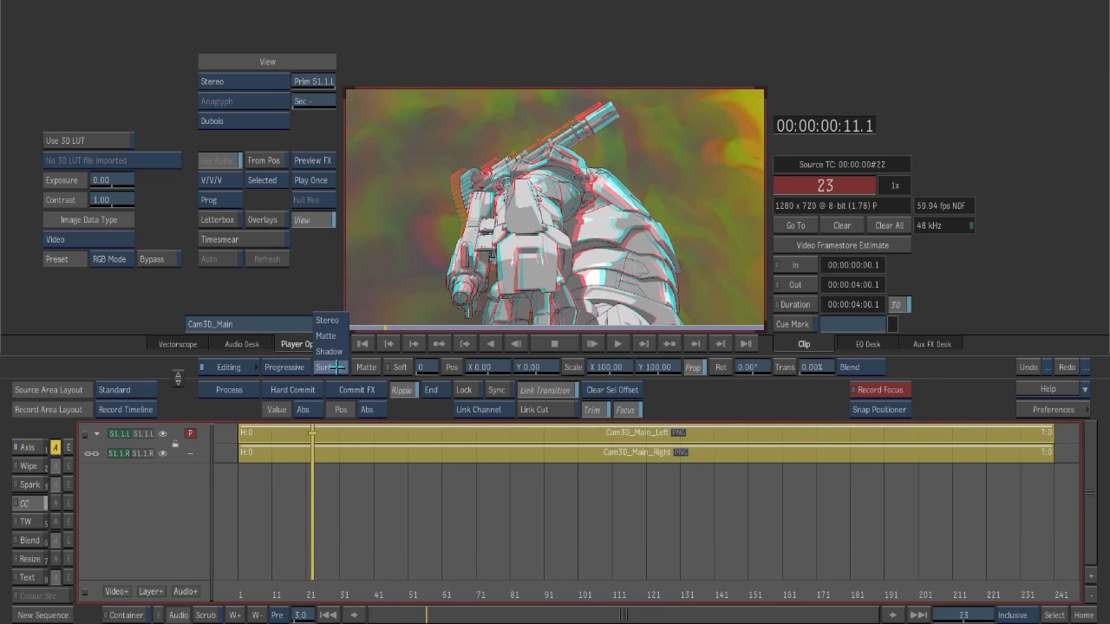
pyautogui.click(330, 321)
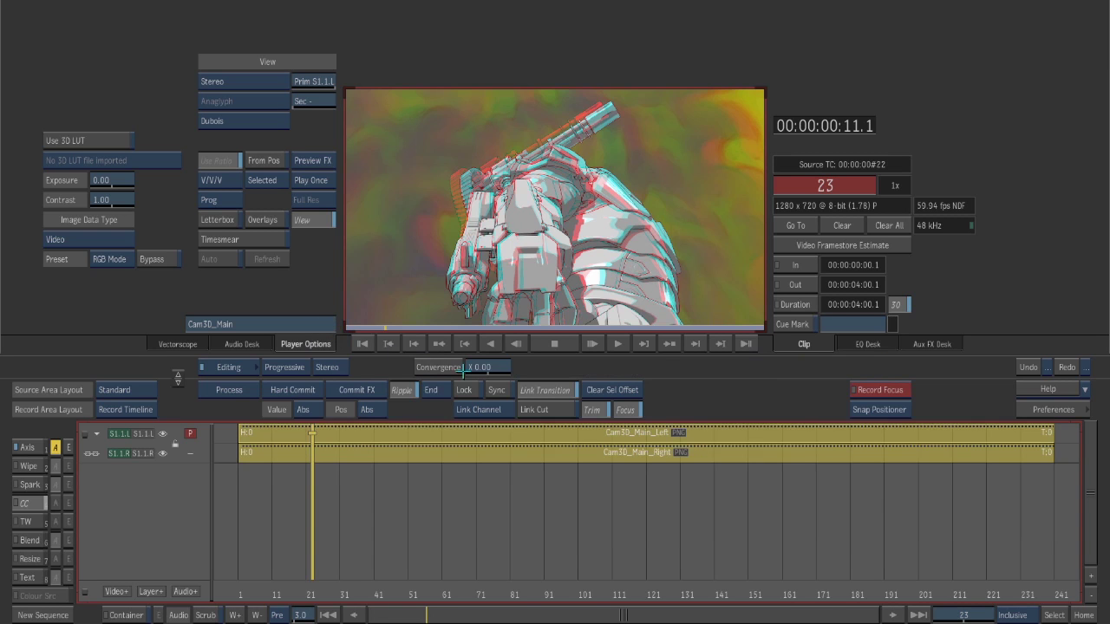
pyautogui.moveTo(483, 367); pyautogui.dragTo(496, 371)
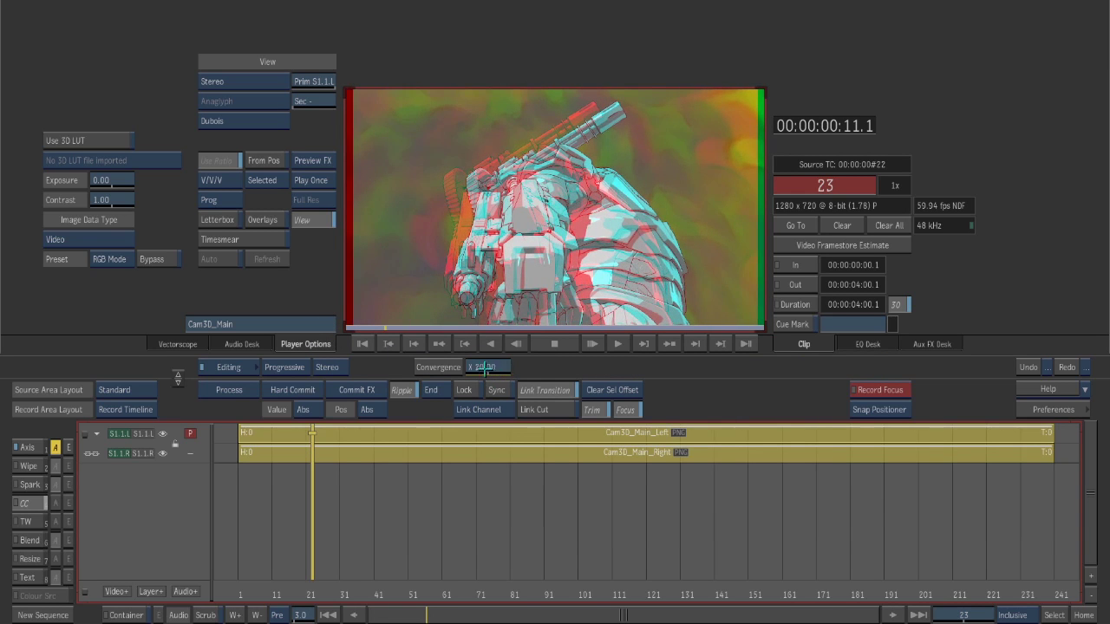
pyautogui.moveTo(496, 367); pyautogui.dragTo(497, 371)
pyautogui.press('`')
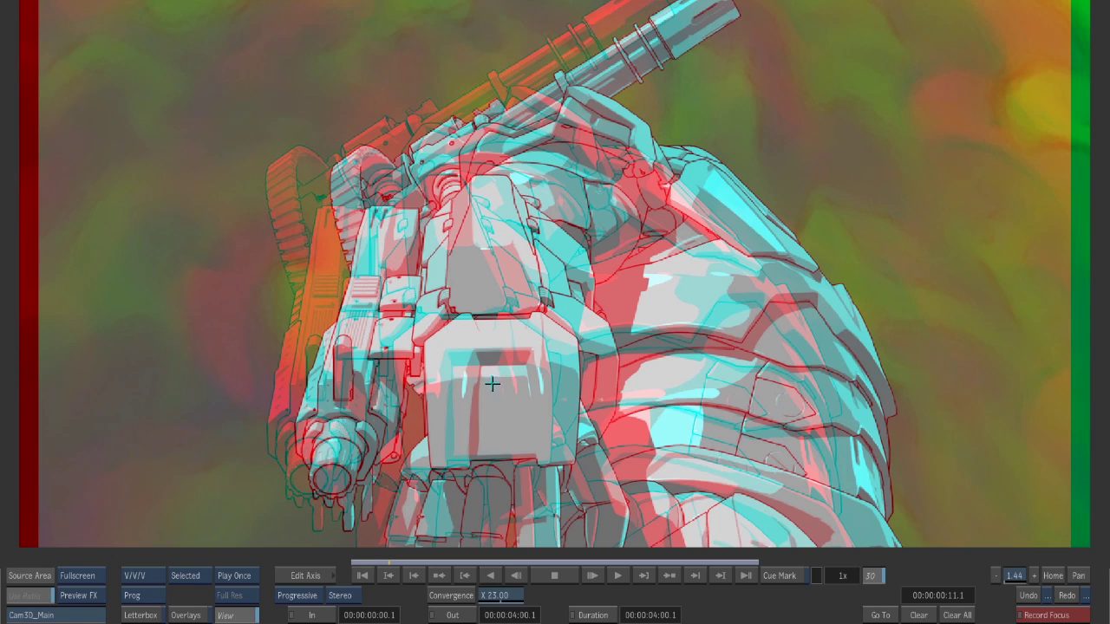
# - Reset the stereo convergence to 0 and exit the full-screen preview
pyautogui.moveTo(505, 597); pyautogui.dragTo(505, 597)
pyautogui.click(508, 596)
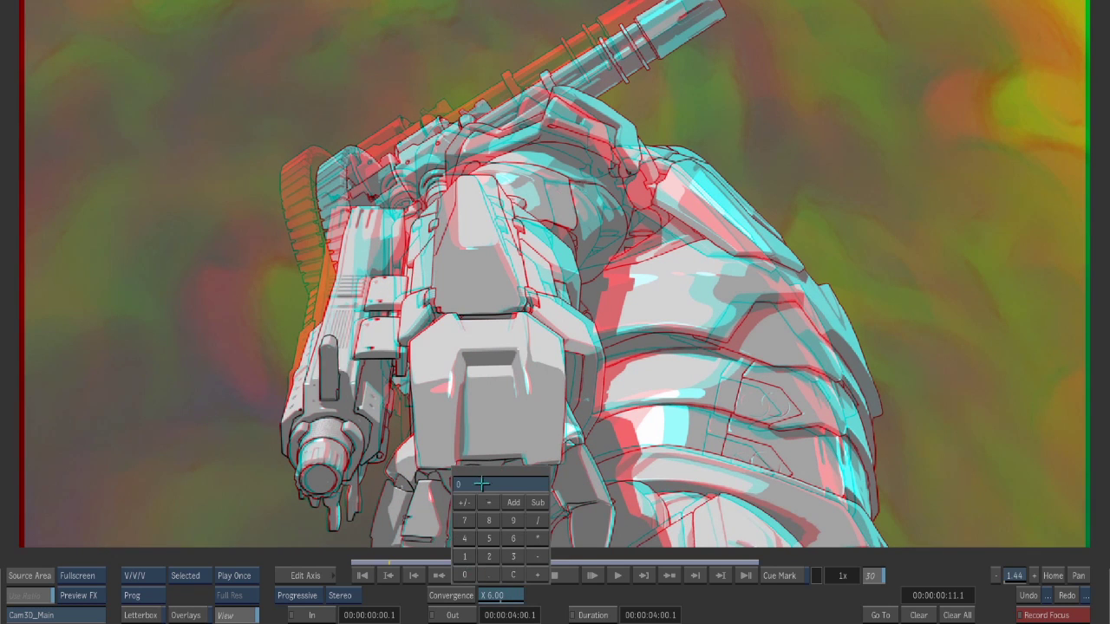
pyautogui.write('0')
pyautogui.press('Return')
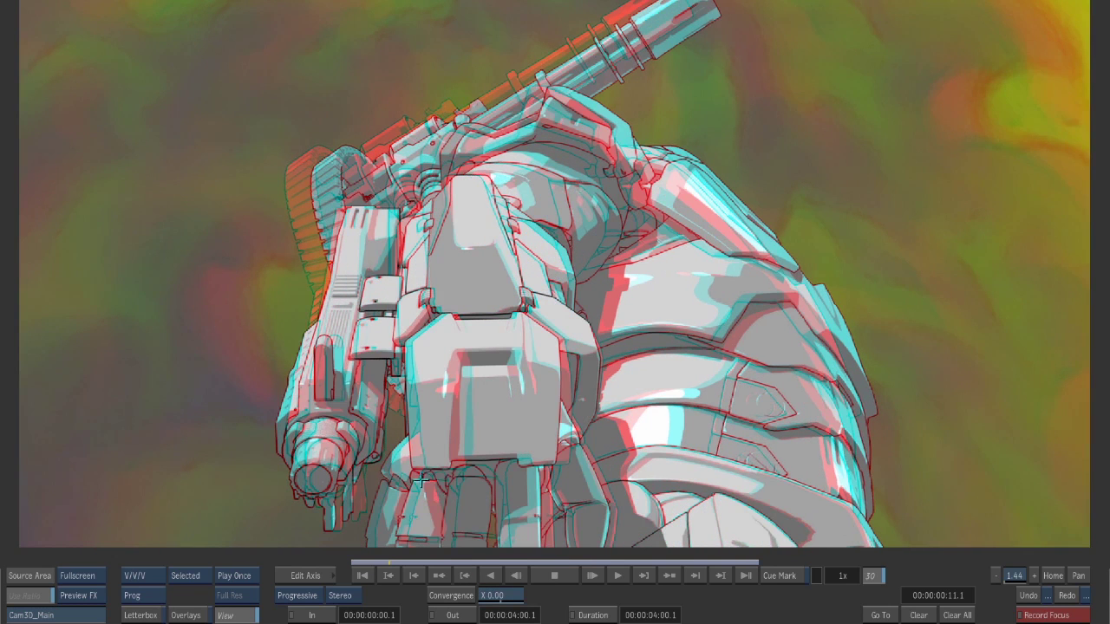
pyautogui.press('Escape')
# - Open the stereo track tools and pair the left and right Lighting clips
pyautogui.click(449, 542)
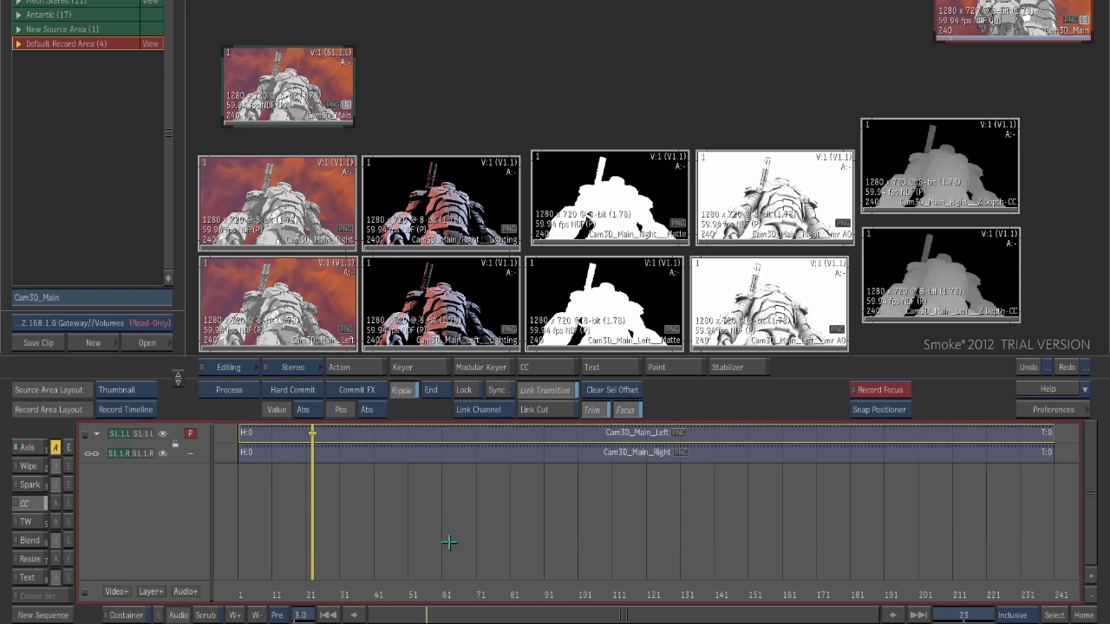
pyautogui.click(290, 367)
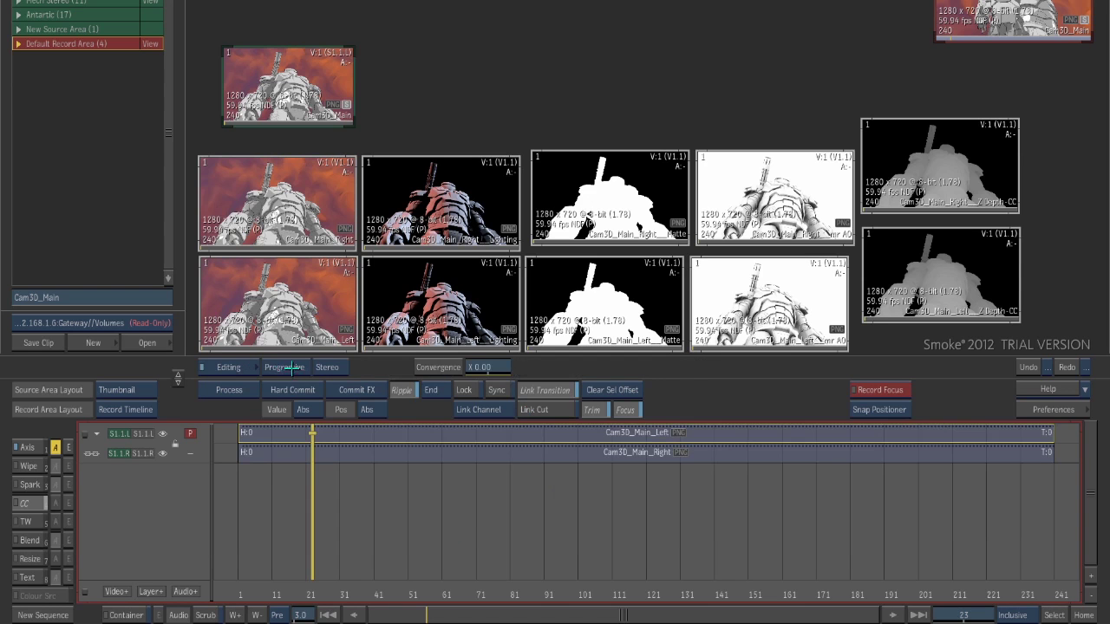
pyautogui.click(241, 367)
pyautogui.click(299, 368)
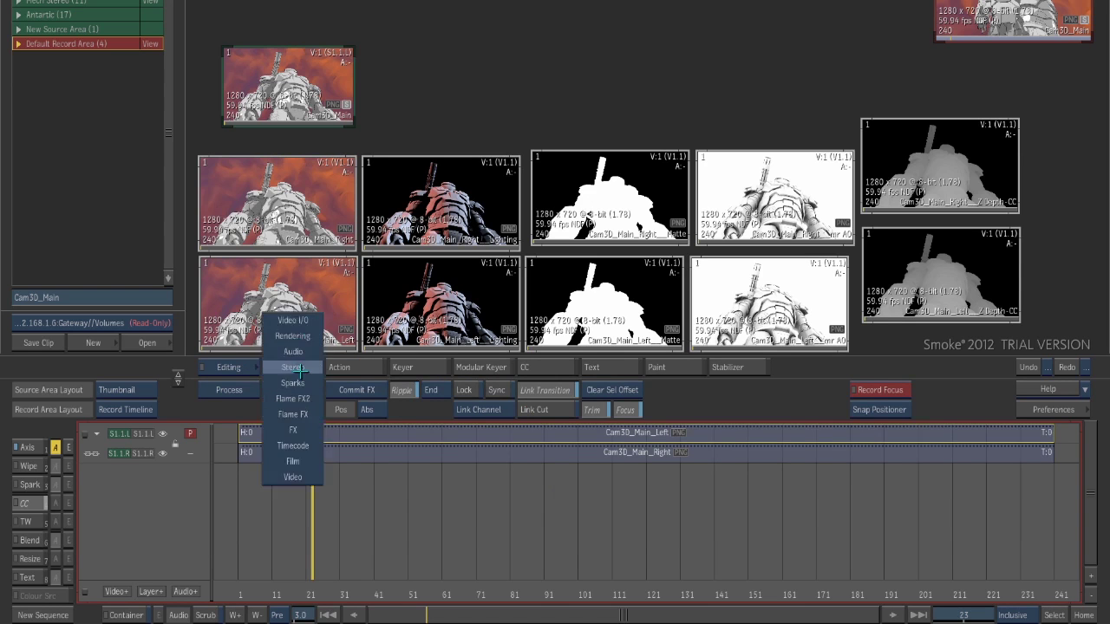
pyautogui.click(293, 390)
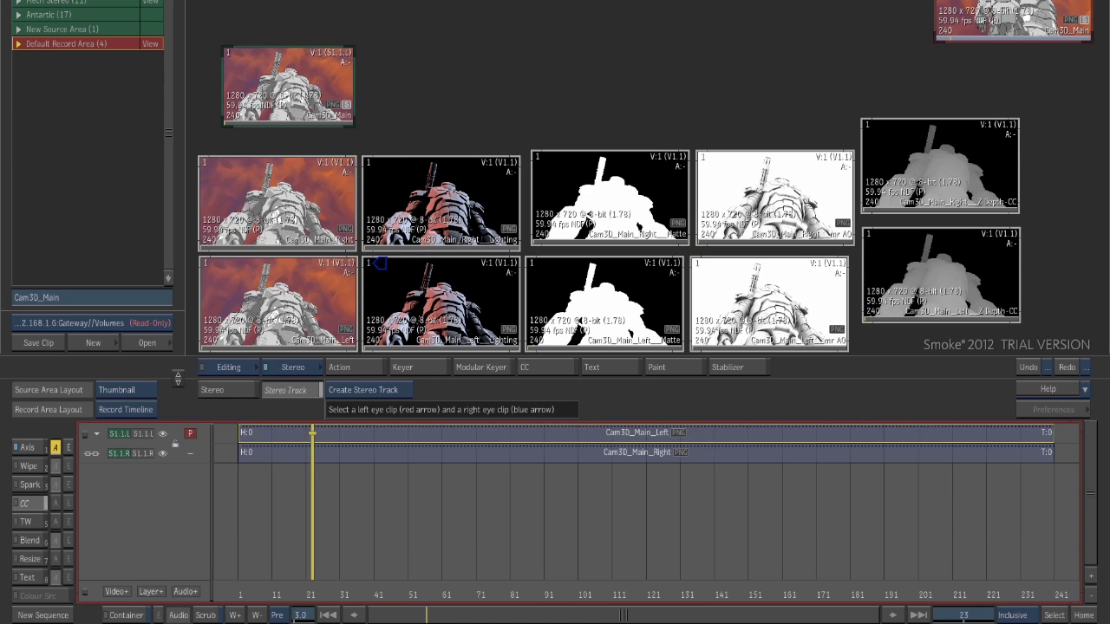
pyautogui.click(374, 164)
pyautogui.click(397, 98)
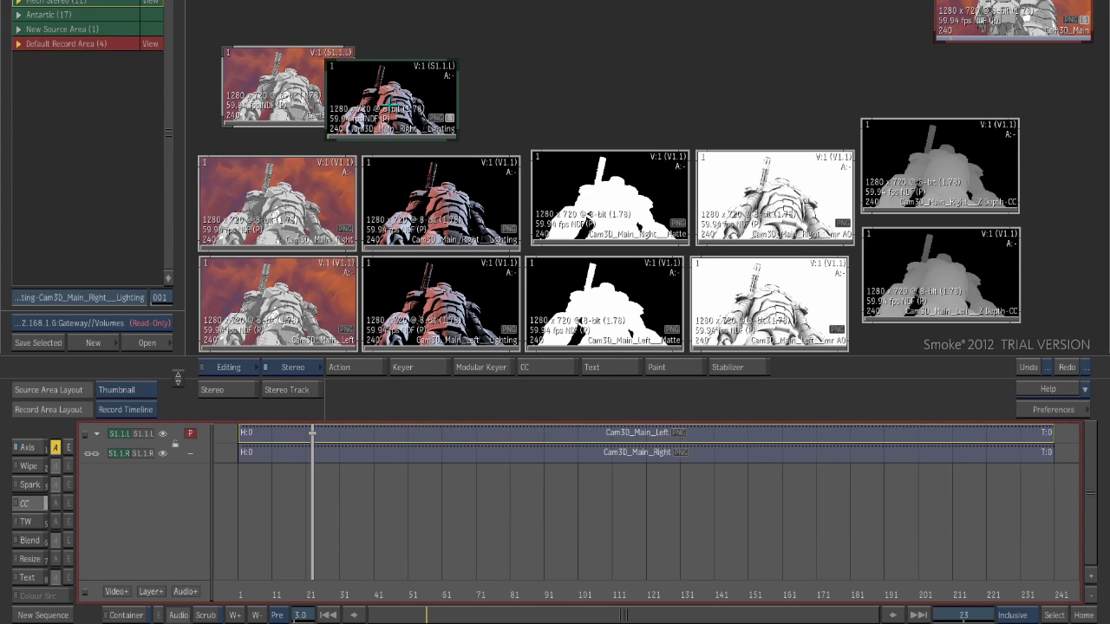
# - Pair the Matte, AO and Z-Depth eye clips into stereo tracks, then go to frame 85
pyautogui.click(301, 389)
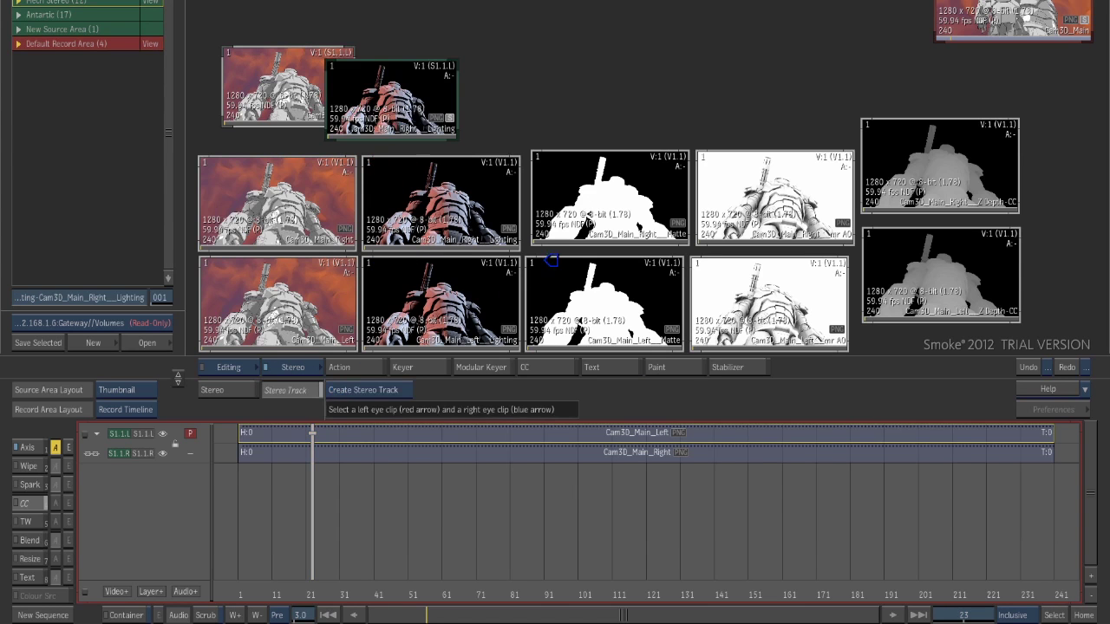
pyautogui.click(558, 111)
pyautogui.click(296, 387)
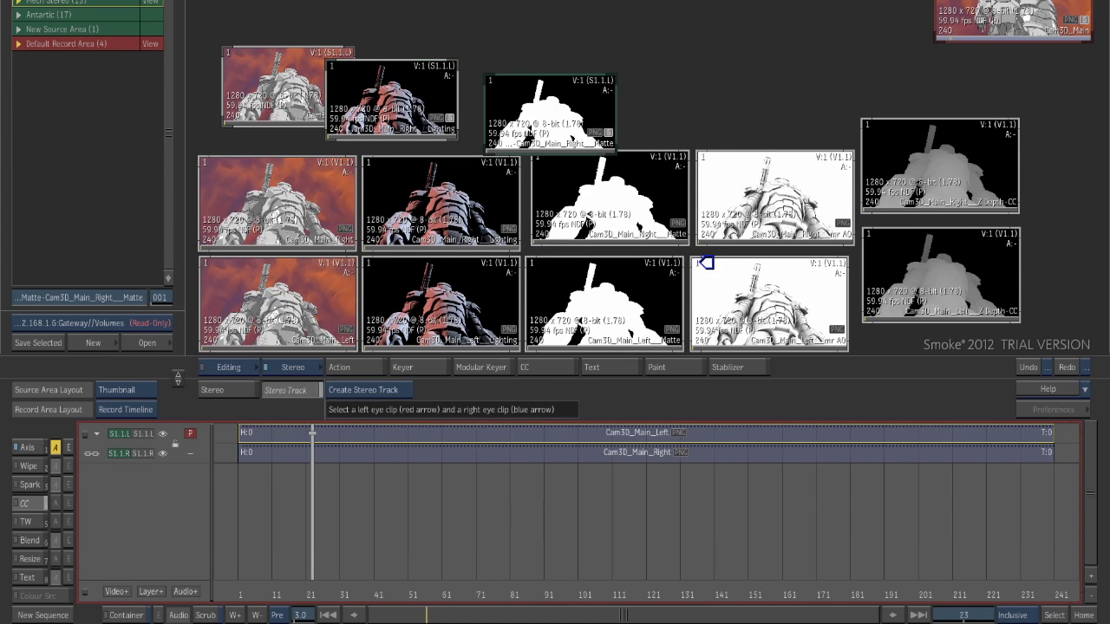
pyautogui.click(707, 110)
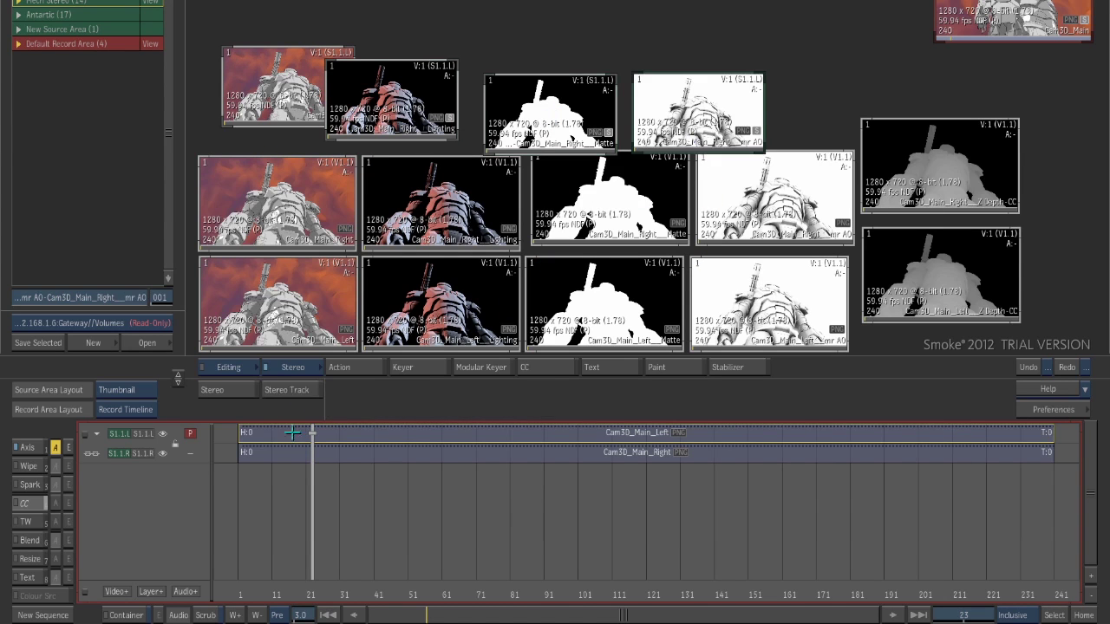
pyautogui.click(290, 386)
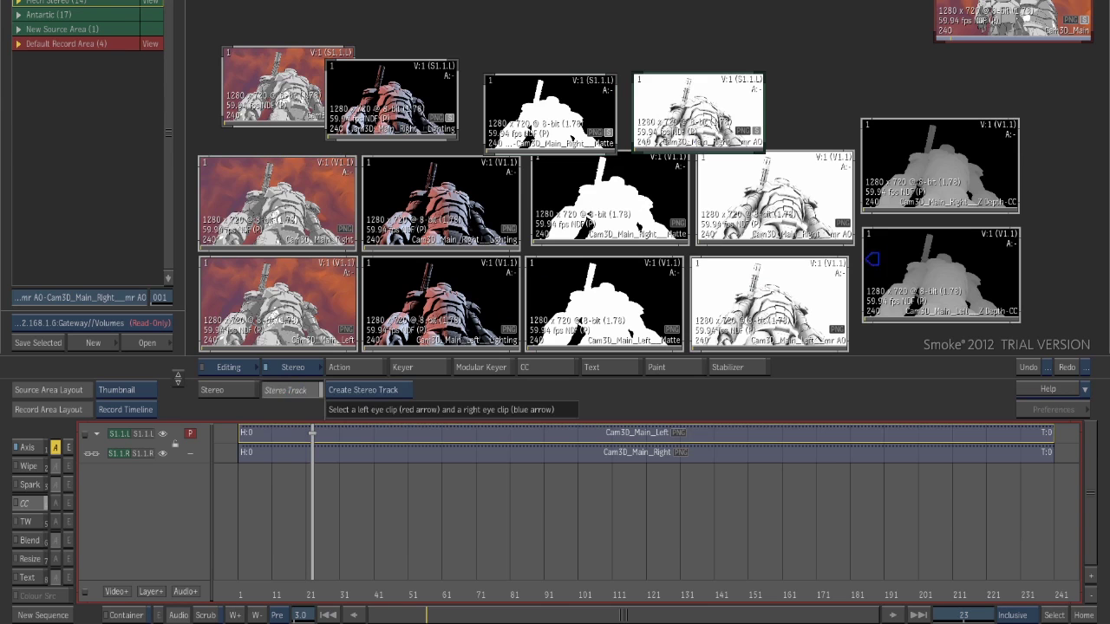
pyautogui.click(857, 84)
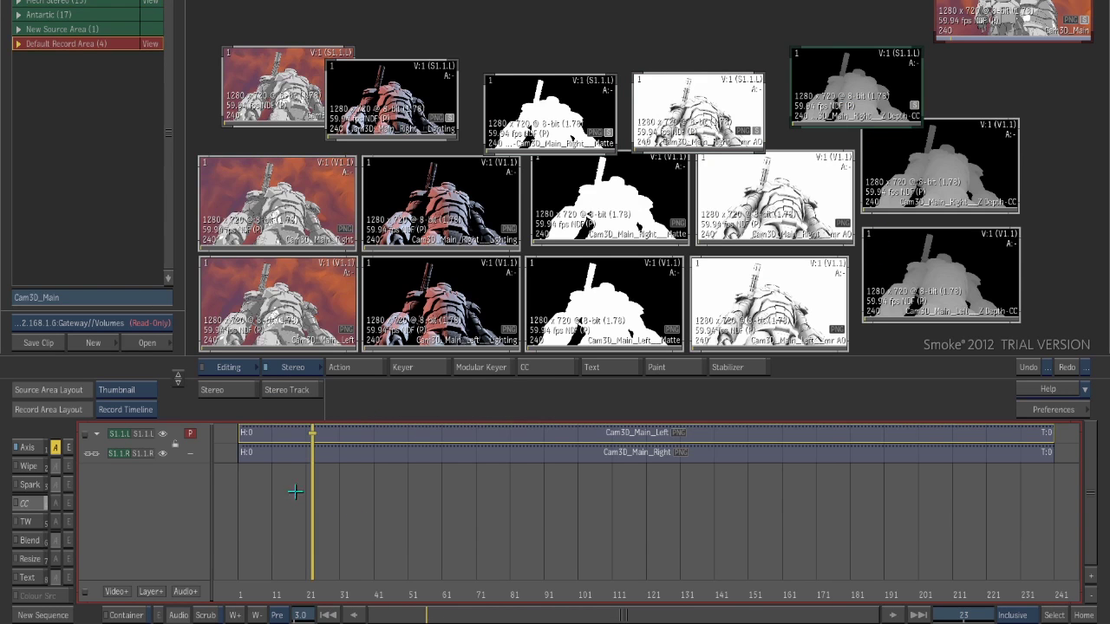
pyautogui.moveTo(314, 505); pyautogui.dragTo(554, 539)
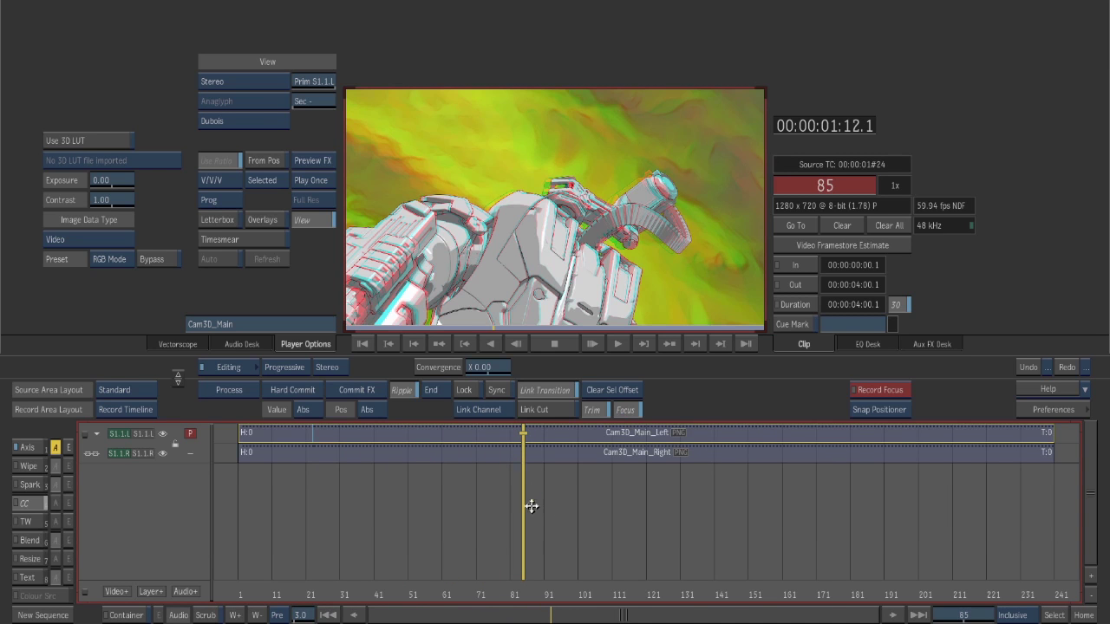
# - Step the player forward a frame and add a new stereo layer above the Cam3D_Main tracks
pyautogui.press('Right')
pyautogui.press('Right')
pyautogui.press('Right')
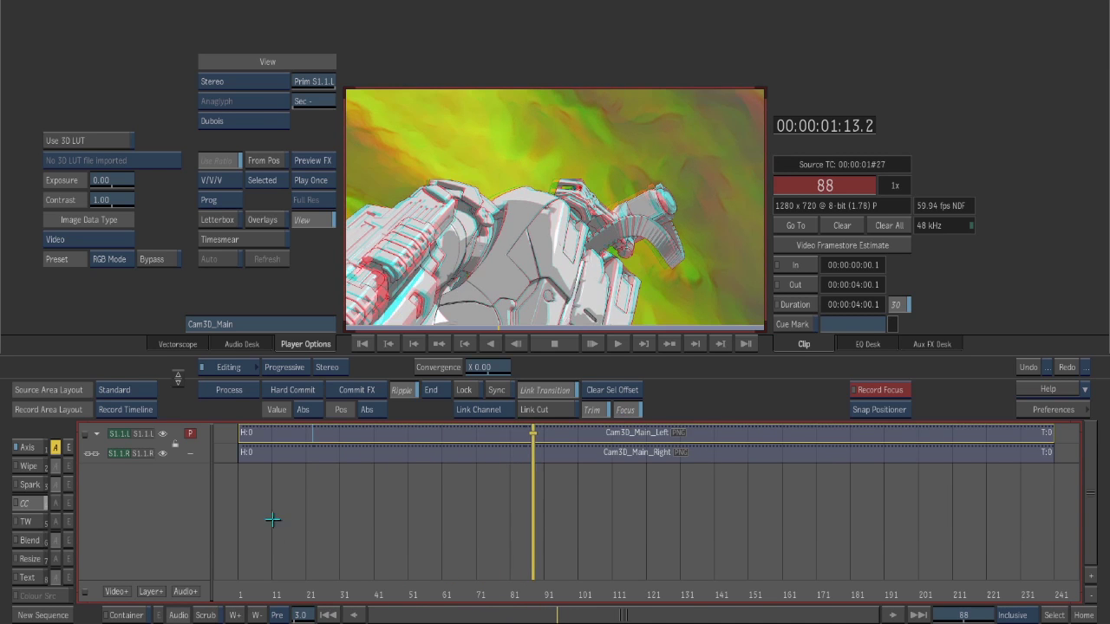
pyautogui.click(152, 592)
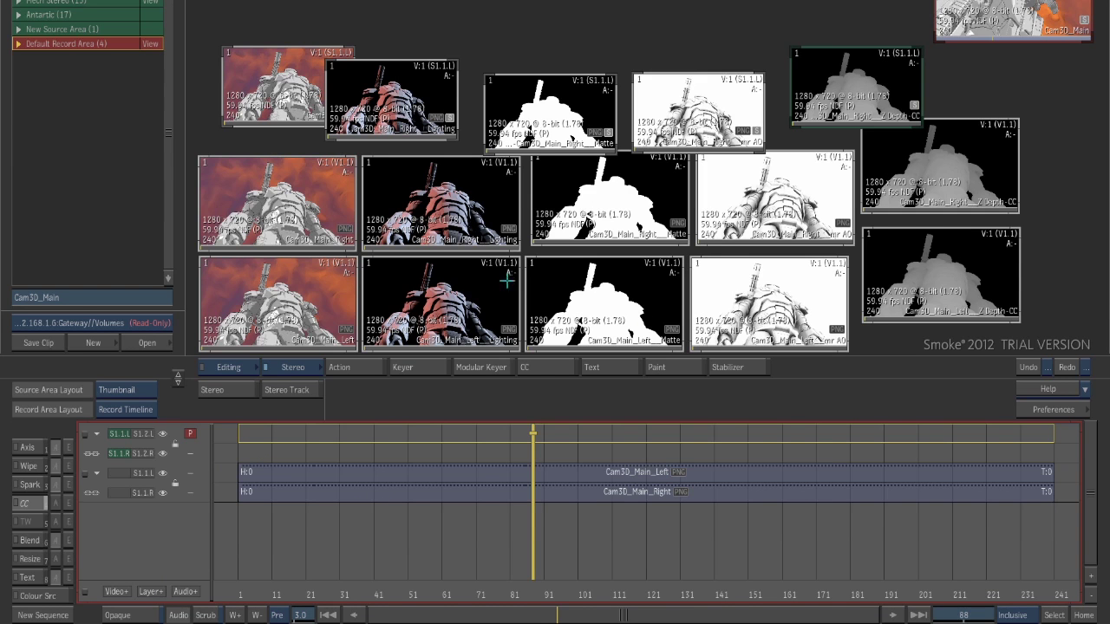
# - Place the stereo Lighting clip on the new top layer from the first frame
pyautogui.press('Home')
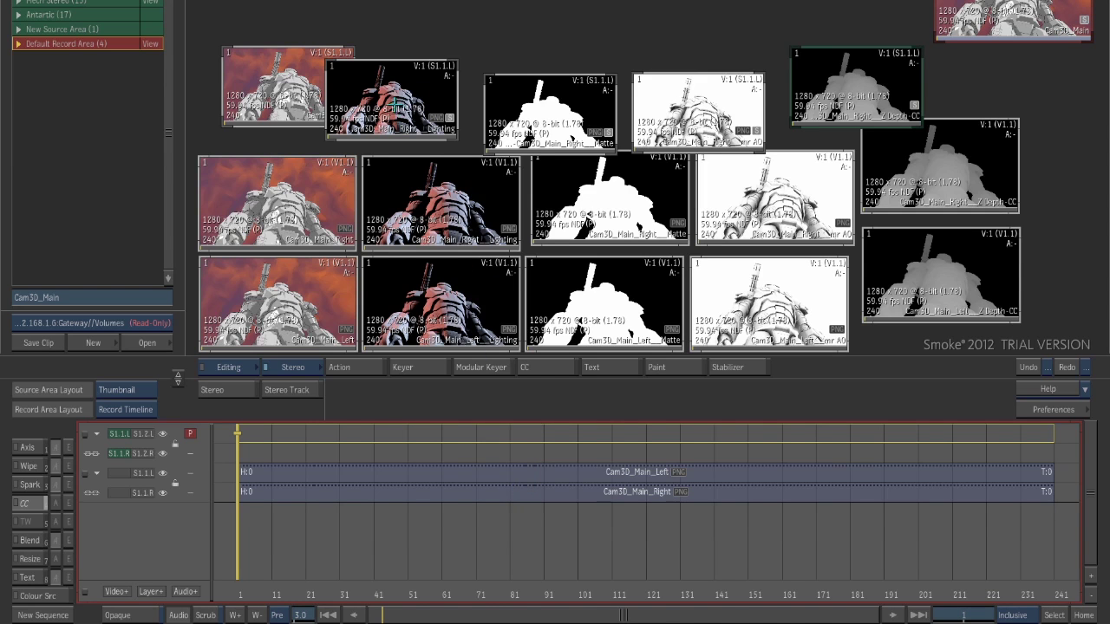
pyautogui.moveTo(398, 103); pyautogui.dragTo(401, 107)
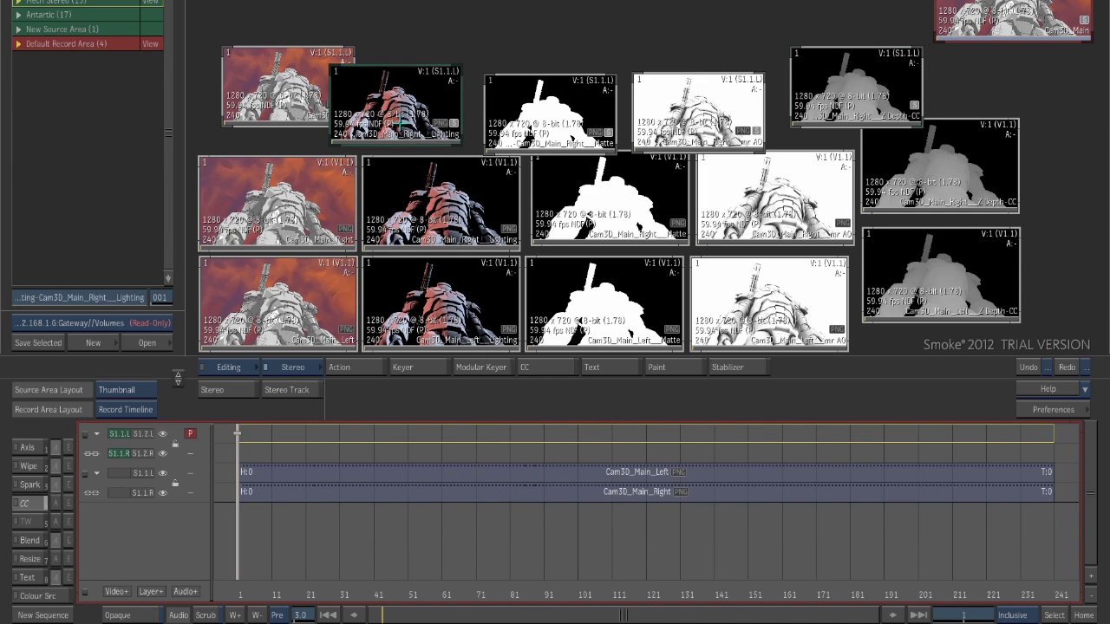
pyautogui.click(404, 105)
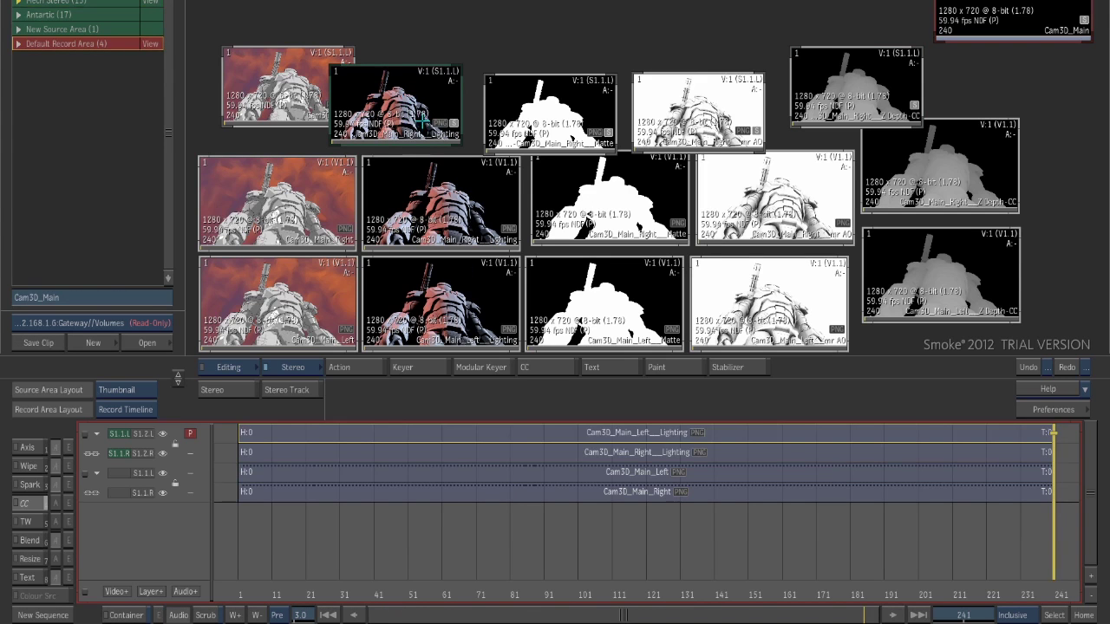
# - At frame 107, select both Lighting segments and open an Axis effect editor on them
pyautogui.moveTo(1045, 520); pyautogui.dragTo(547, 534)
pyautogui.click(284, 453)
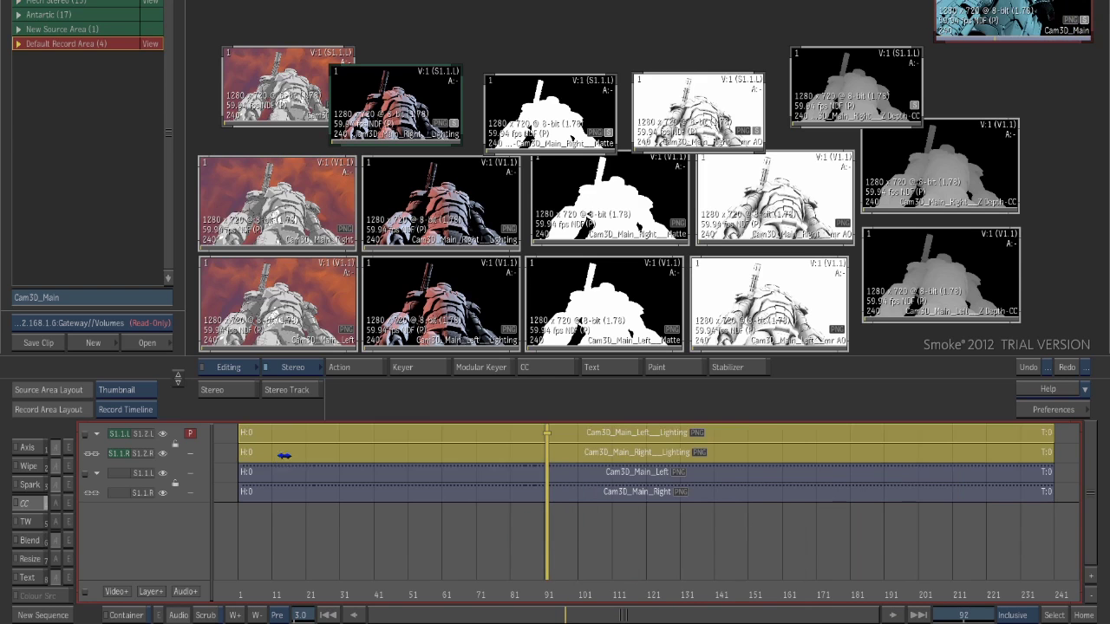
pyautogui.click(34, 447)
pyautogui.click(69, 447)
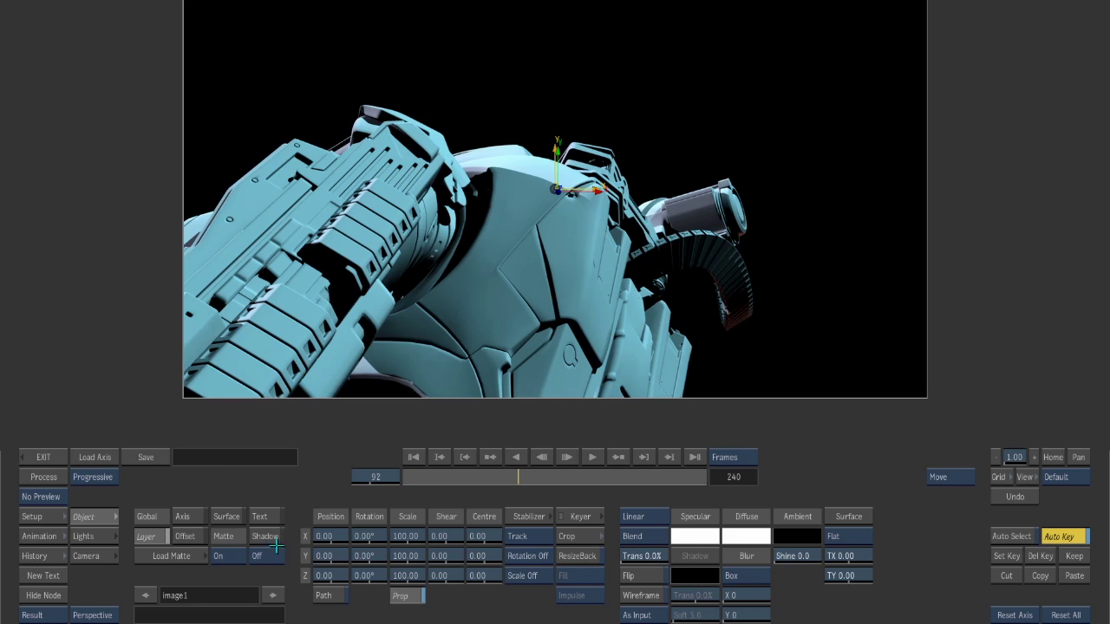
# - Load the right-eye Matte clip as the Axis matte, check frames 87–88, and exit the editor
pyautogui.click(186, 558)
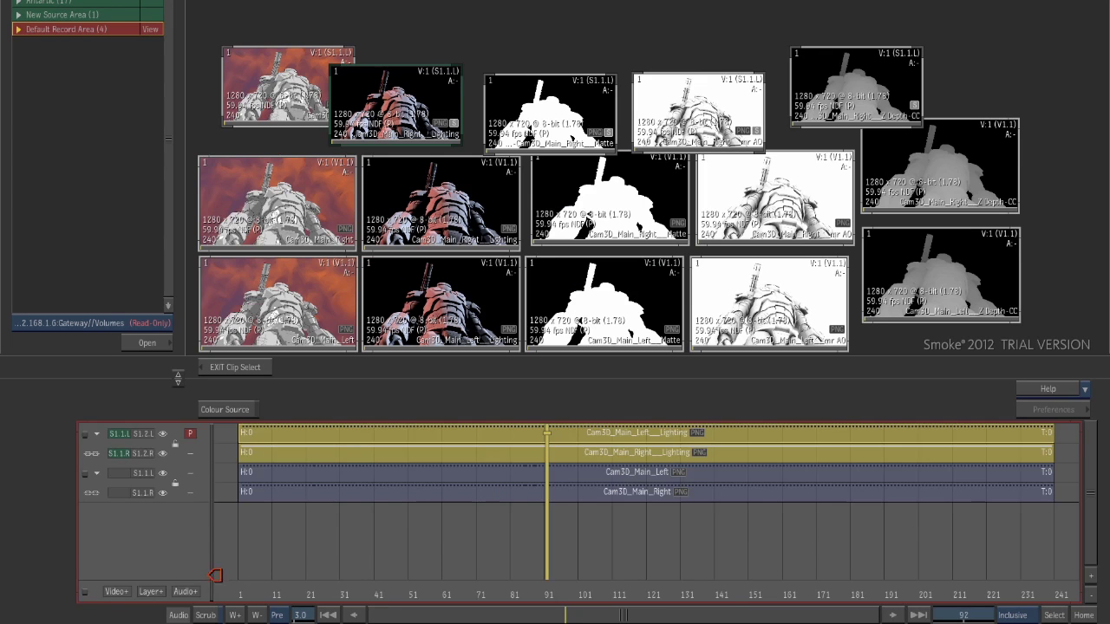
pyautogui.click(505, 83)
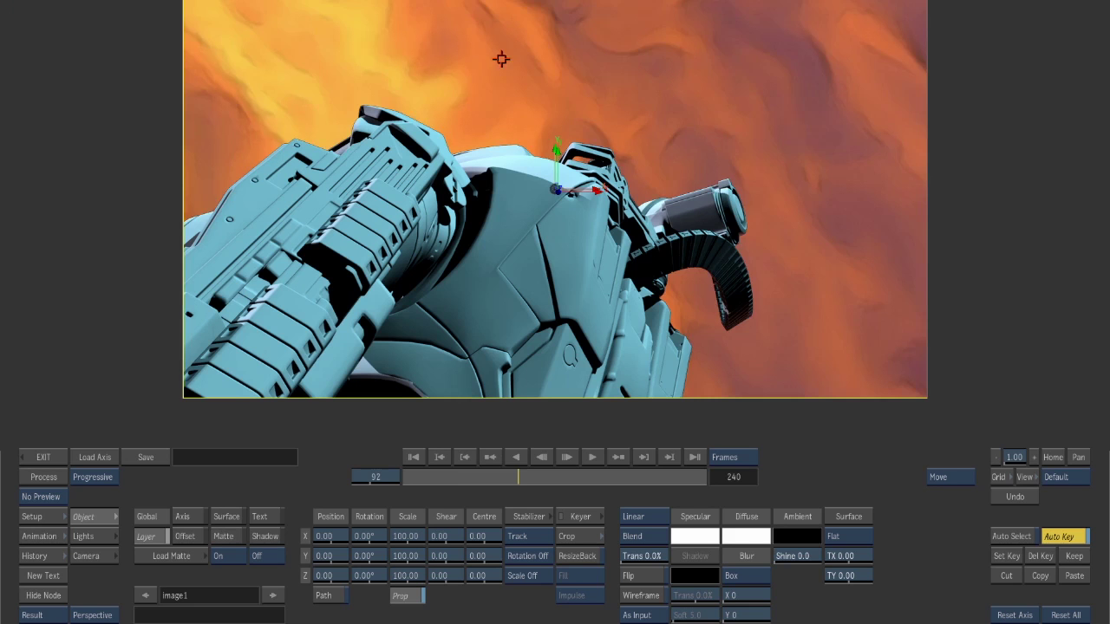
pyautogui.click(513, 478)
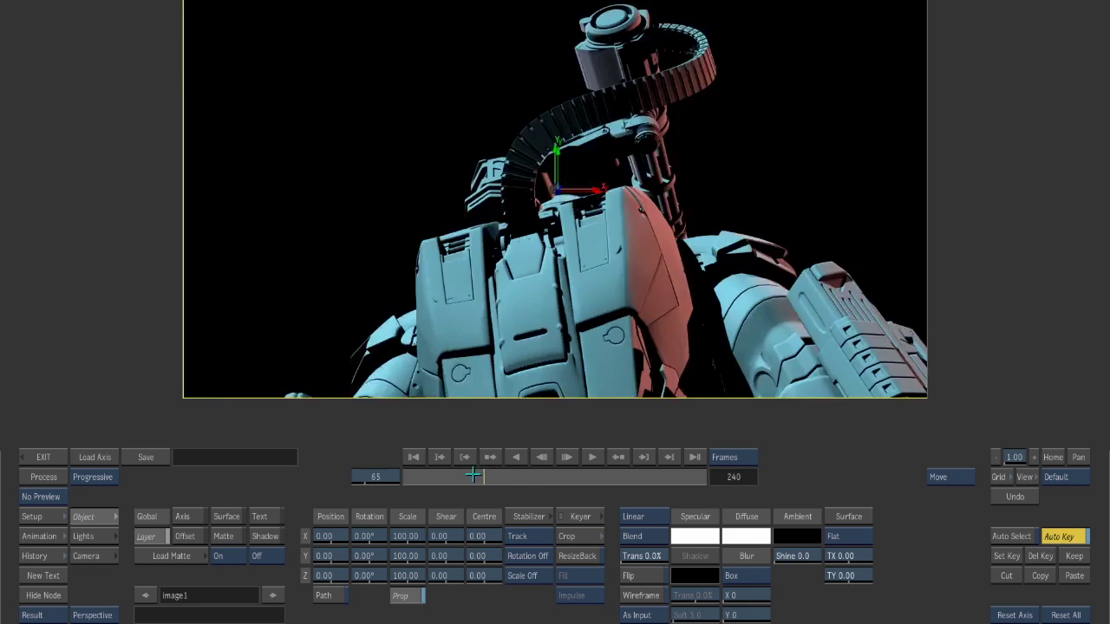
pyautogui.moveTo(516, 465); pyautogui.dragTo(515, 467)
pyautogui.click(46, 457)
pyautogui.moveTo(532, 533); pyautogui.dragTo(593, 533)
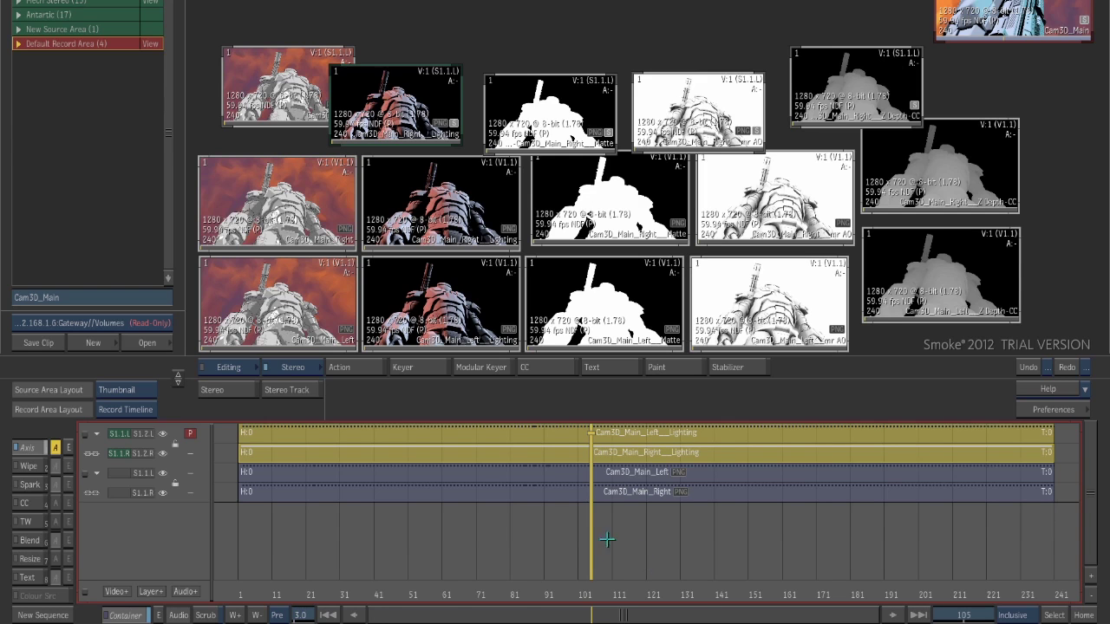
# - Select the Cam3D_Main_Right clip and switch the tool group from Editing to Flame FX
pyautogui.click(634, 537)
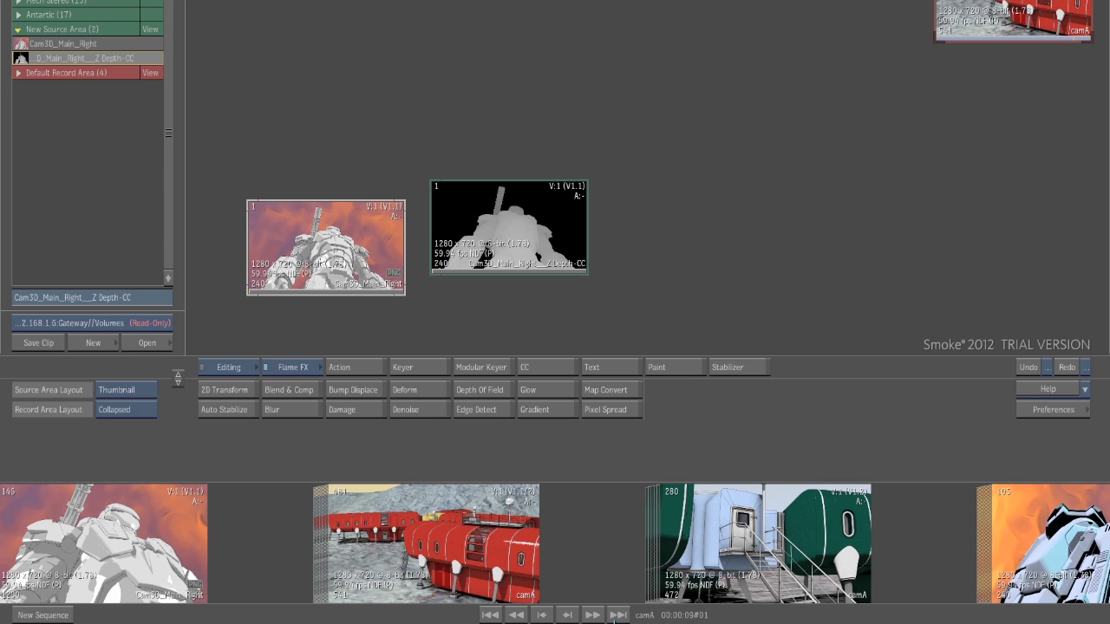
pyautogui.click(339, 273)
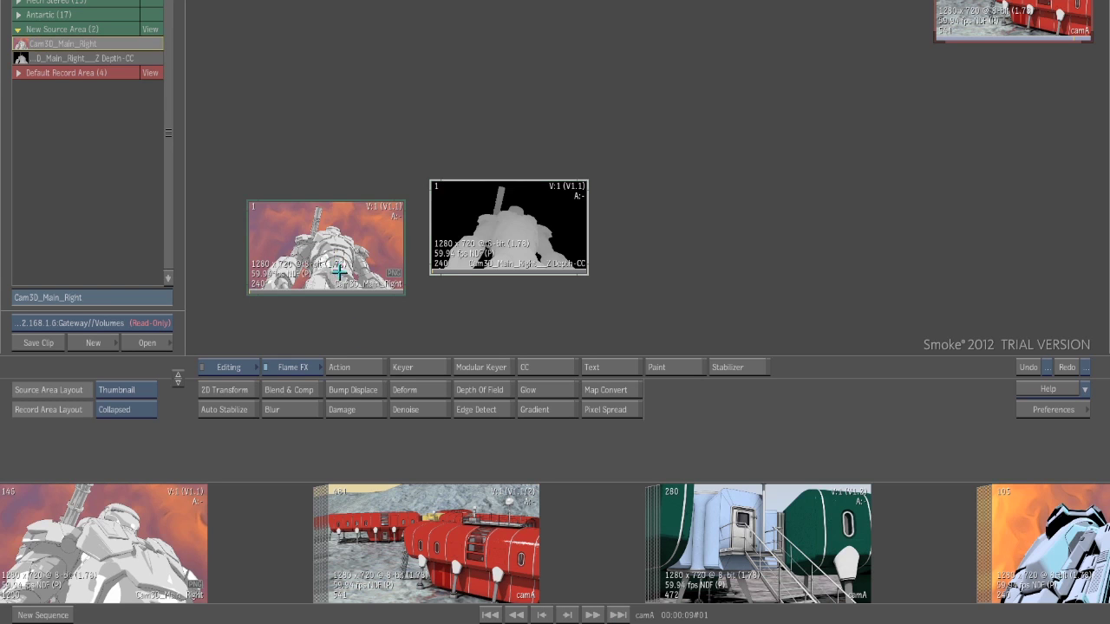
pyautogui.click(293, 367)
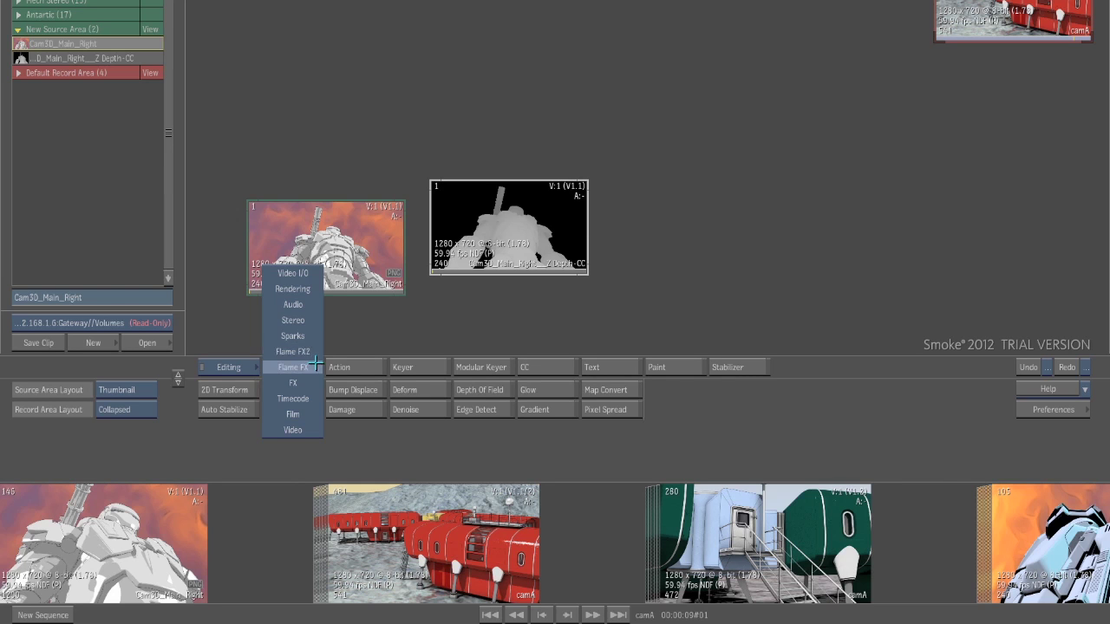
pyautogui.click(310, 366)
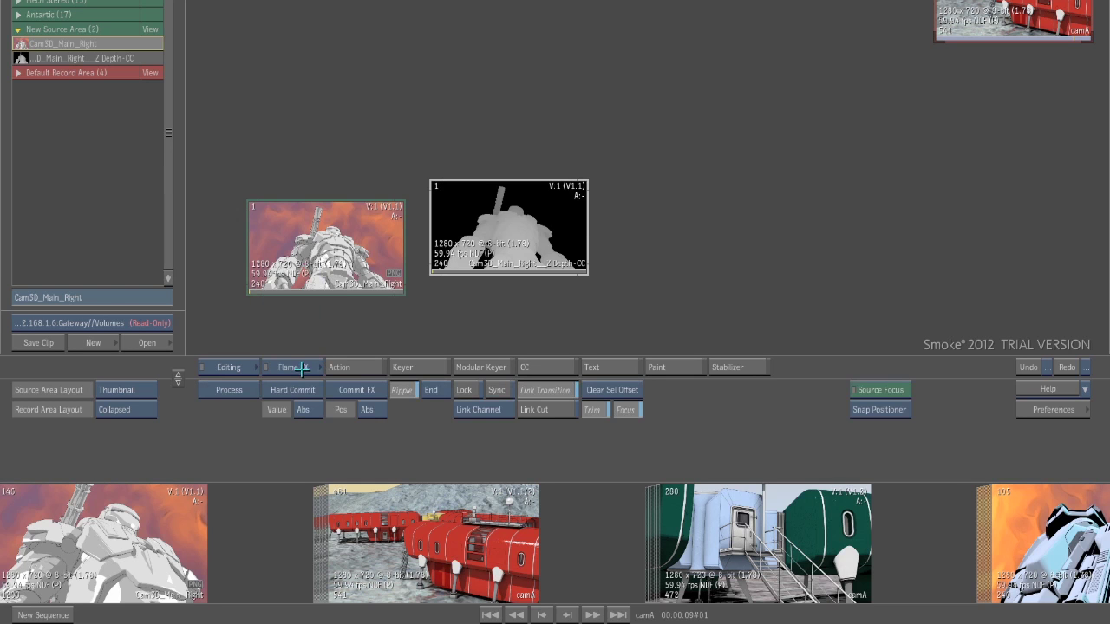
pyautogui.click(303, 369)
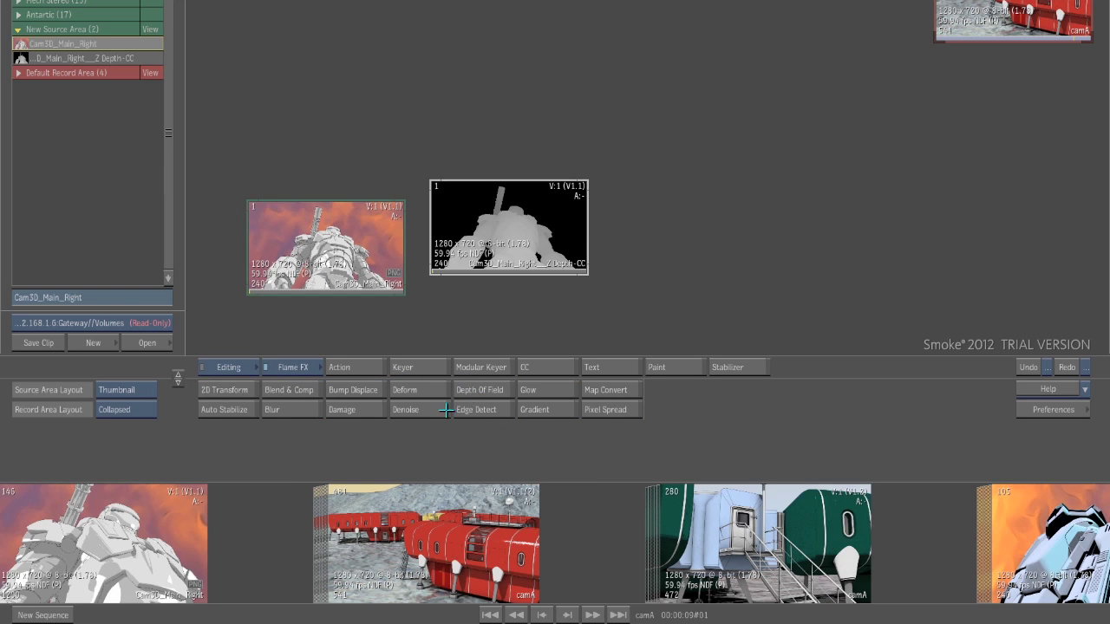
# - Apply Depth Of Field with the robot clip as front and the Z-Depth clip as depth source
pyautogui.click(477, 391)
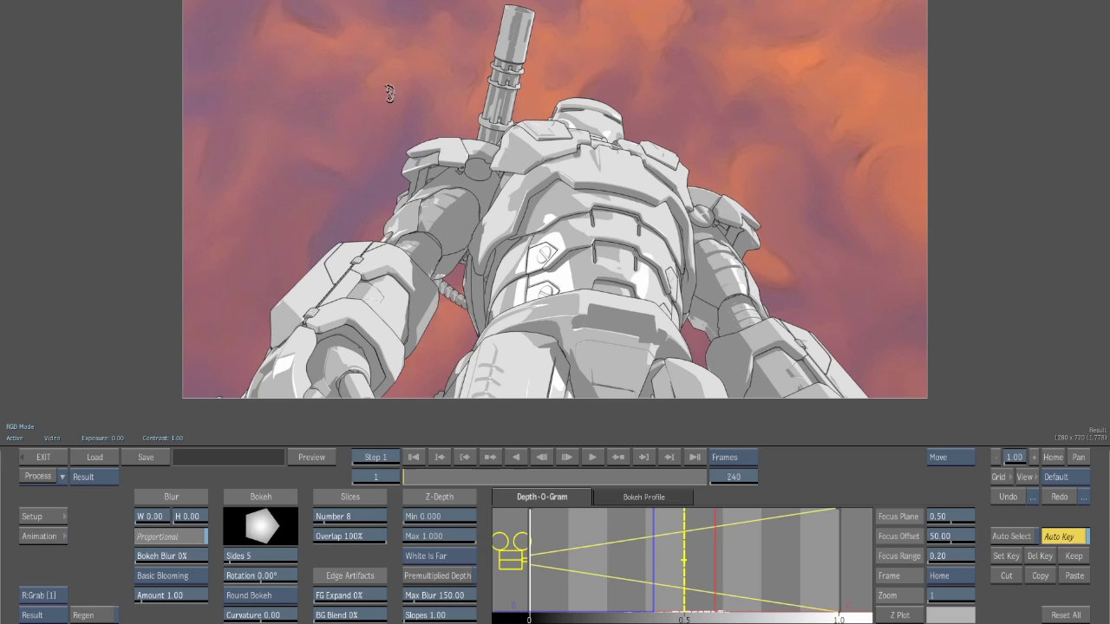
pyautogui.click(409, 25)
# - Switch to White Is Near, set the focus plane near 0.31 and the focus offset to 53
pyautogui.moveTo(680, 561)
pyautogui.mouseDown()
pyautogui.moveTo(646, 565)
pyautogui.moveTo(721, 567)
pyautogui.moveTo(656, 575)
pyautogui.moveTo(673, 578)
pyautogui.mouseUp()
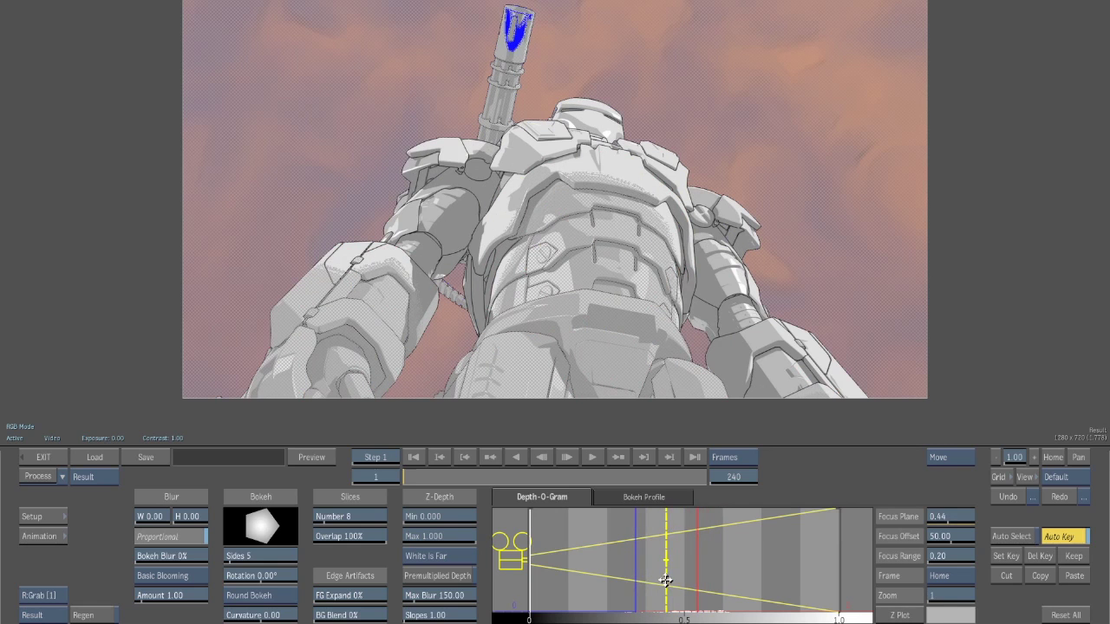
pyautogui.moveTo(672, 581); pyautogui.dragTo(672, 582)
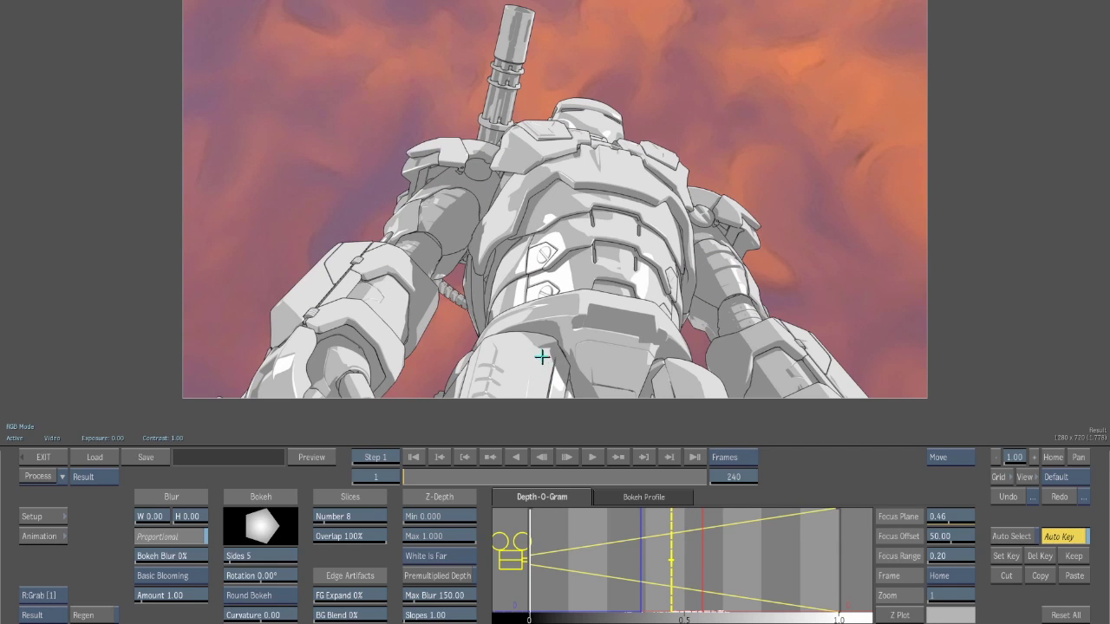
pyautogui.click(441, 557)
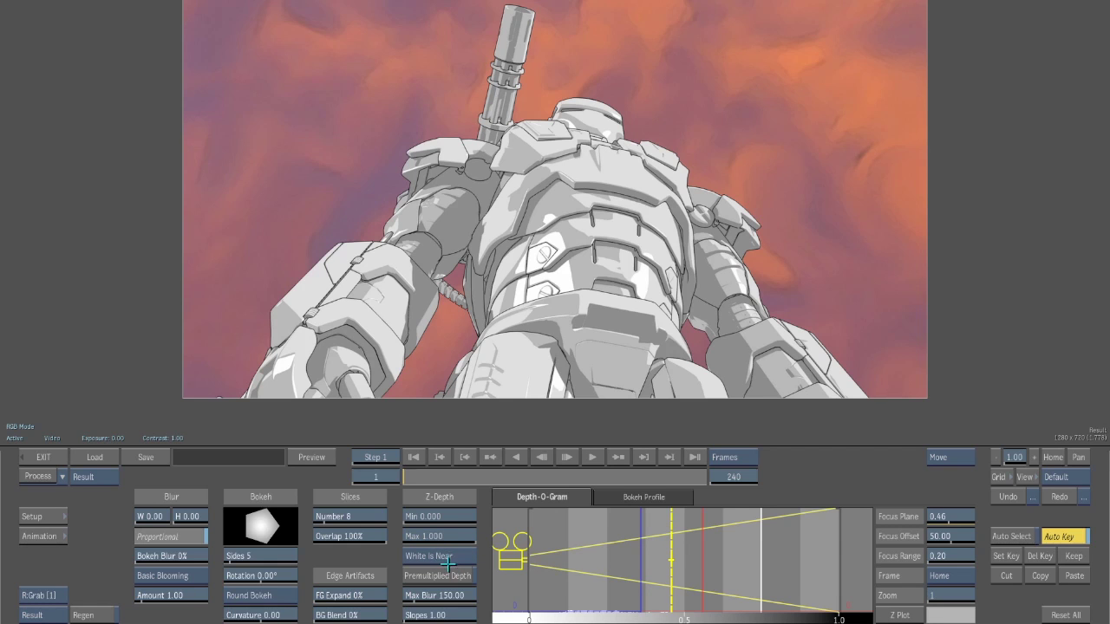
pyautogui.moveTo(672, 561); pyautogui.dragTo(596, 561)
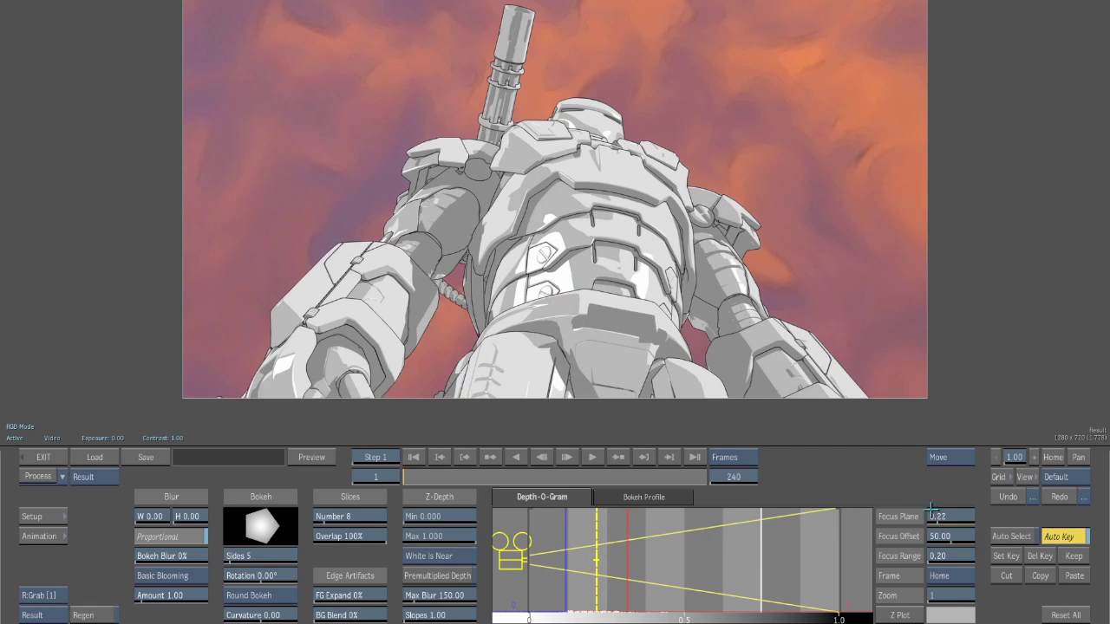
pyautogui.moveTo(595, 559); pyautogui.dragTo(631, 562)
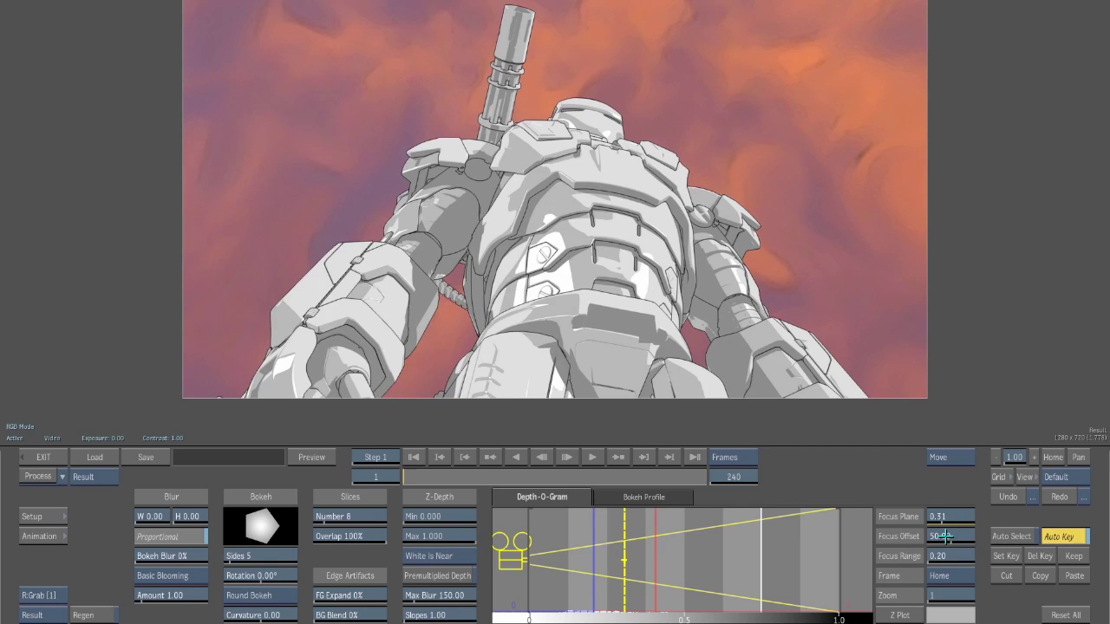
pyautogui.moveTo(941, 536); pyautogui.dragTo(954, 563)
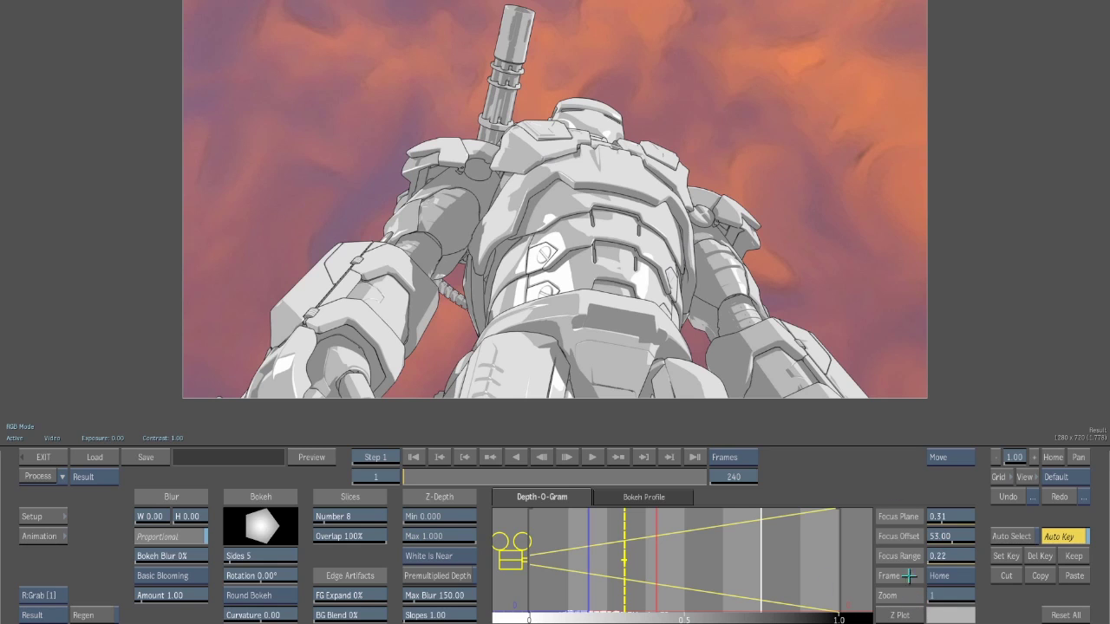
pyautogui.click(898, 616)
# - Set the focus plane to 0.18, add a strong blur, and unlink blur width from height
pyautogui.moveTo(624, 565); pyautogui.dragTo(585, 565)
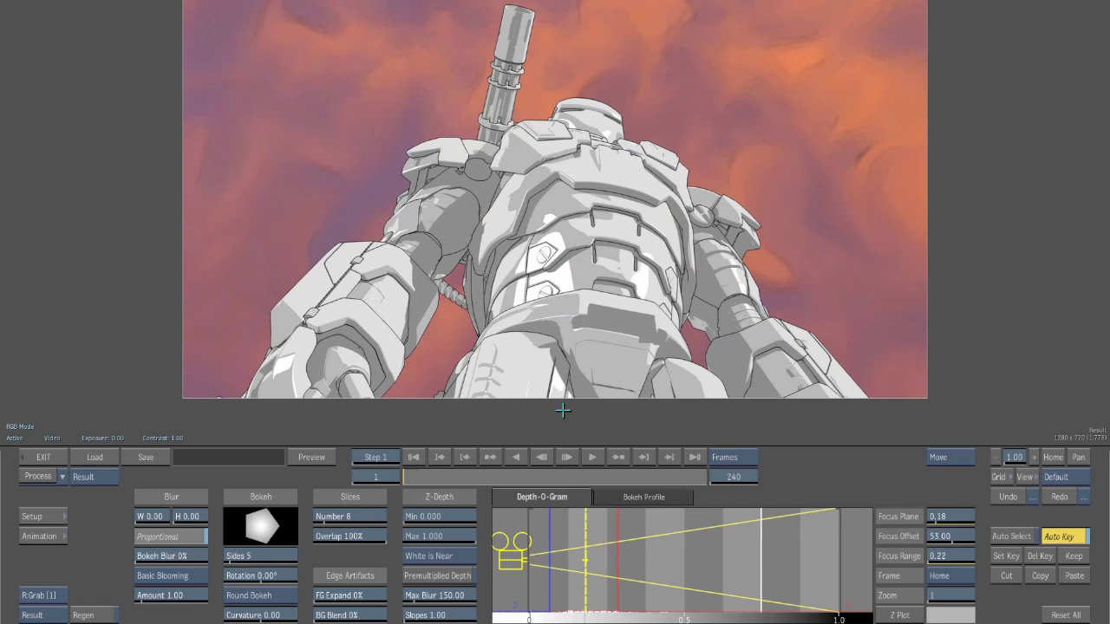
pyautogui.moveTo(169, 517); pyautogui.dragTo(202, 526)
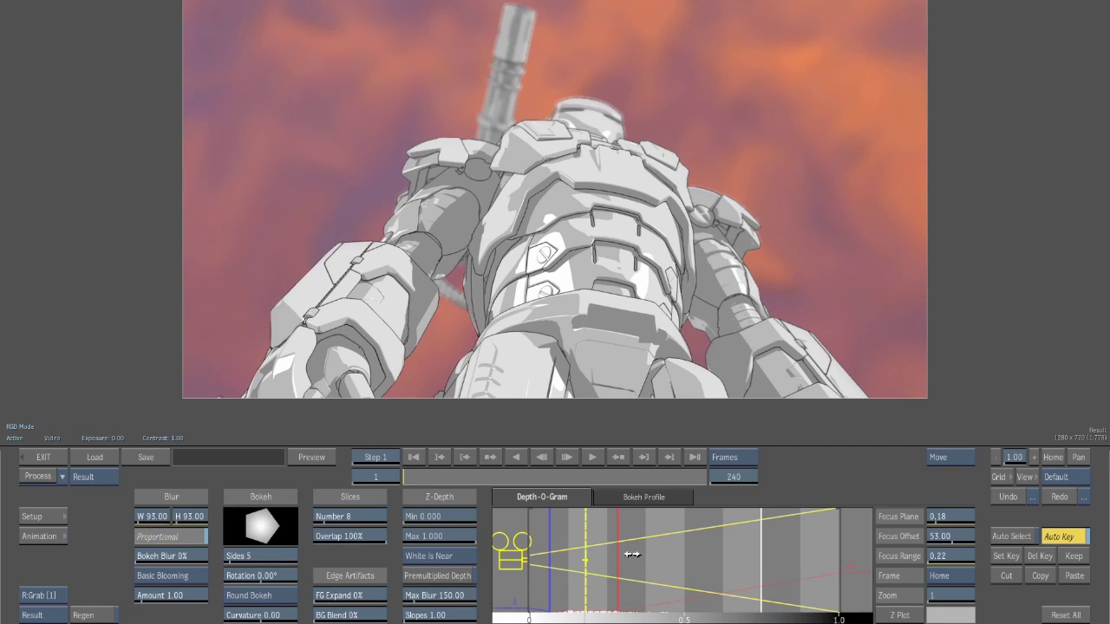
pyautogui.moveTo(586, 564); pyautogui.dragTo(683, 568)
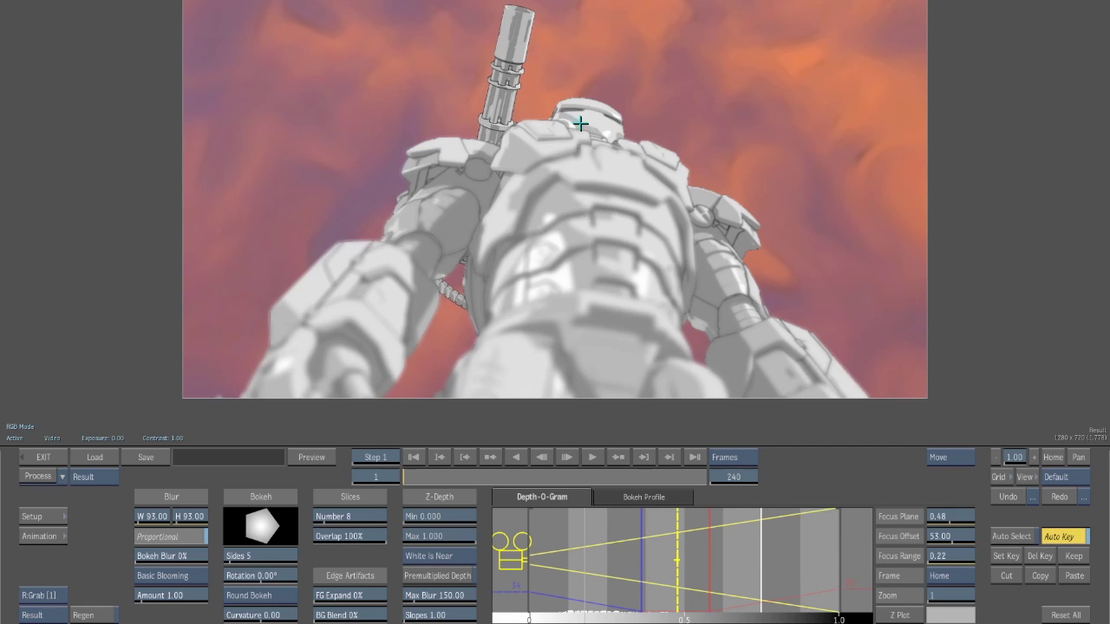
pyautogui.moveTo(677, 566); pyautogui.dragTo(587, 574)
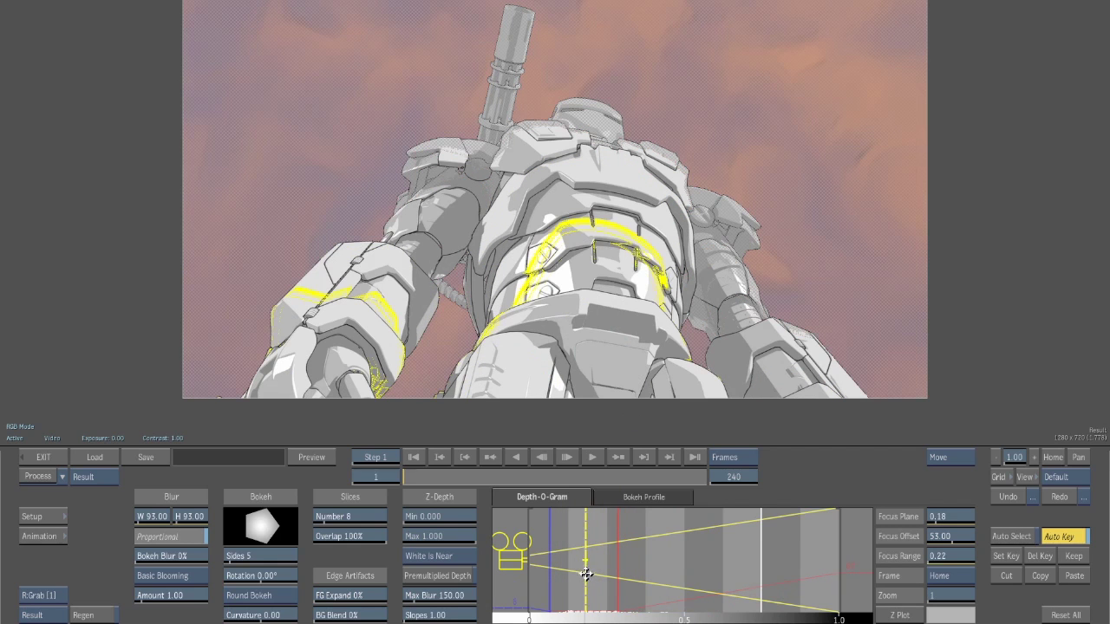
pyautogui.click(164, 538)
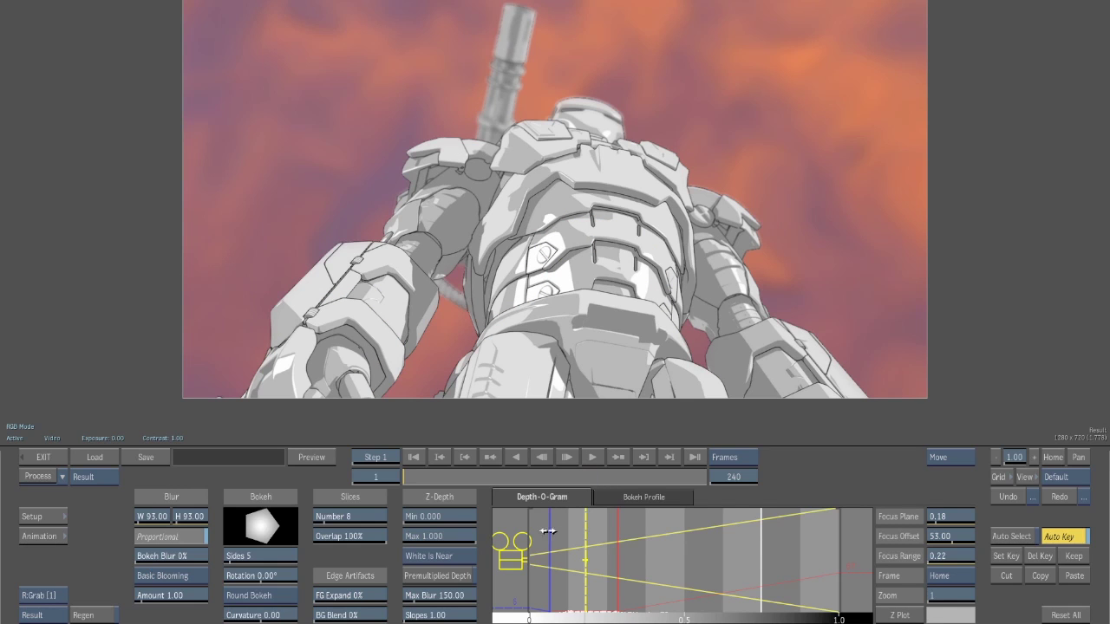
# - Key the focus plane at frames 7 and 50, picking focus depth on the gun
pyautogui.click(411, 477)
pyautogui.click(465, 477)
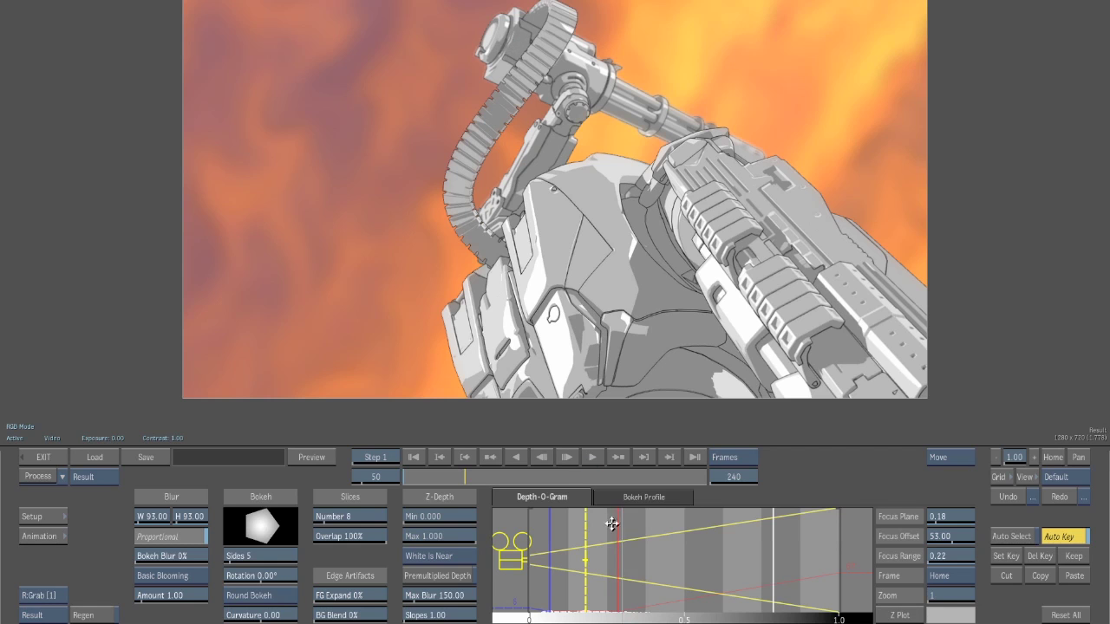
pyautogui.moveTo(587, 565); pyautogui.dragTo(623, 583)
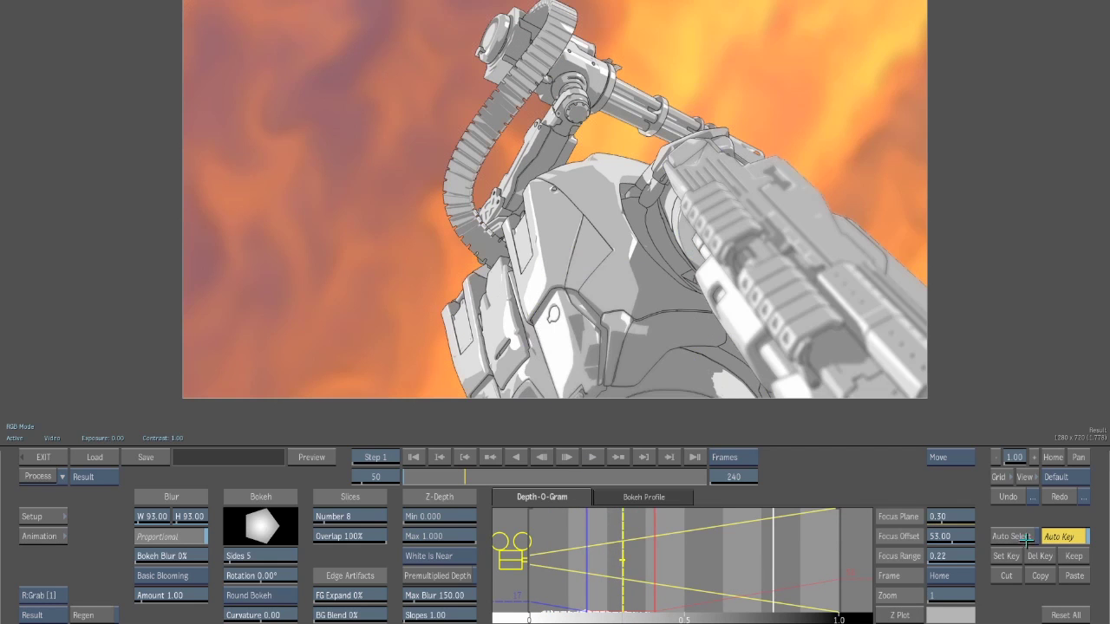
pyautogui.moveTo(490, 481); pyautogui.dragTo(527, 482)
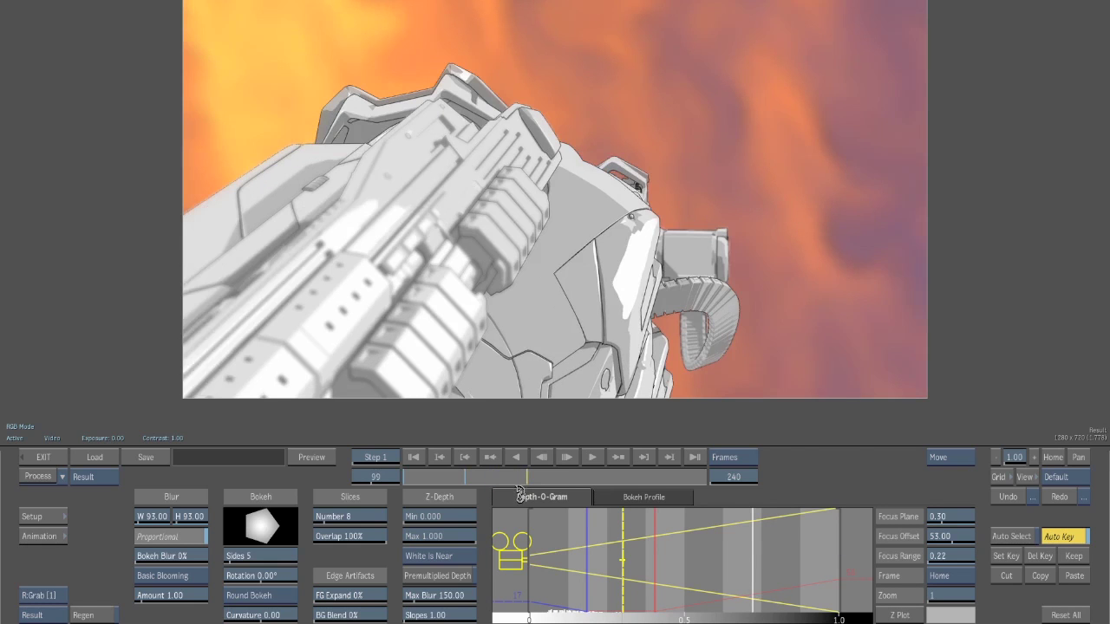
pyautogui.click(908, 616)
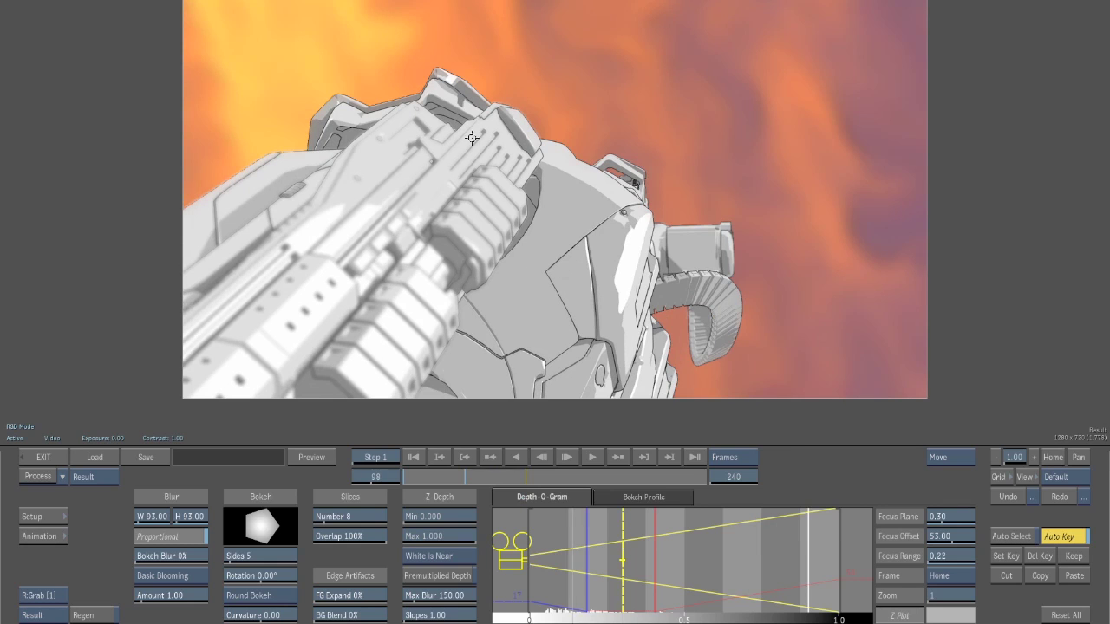
pyautogui.click(583, 316)
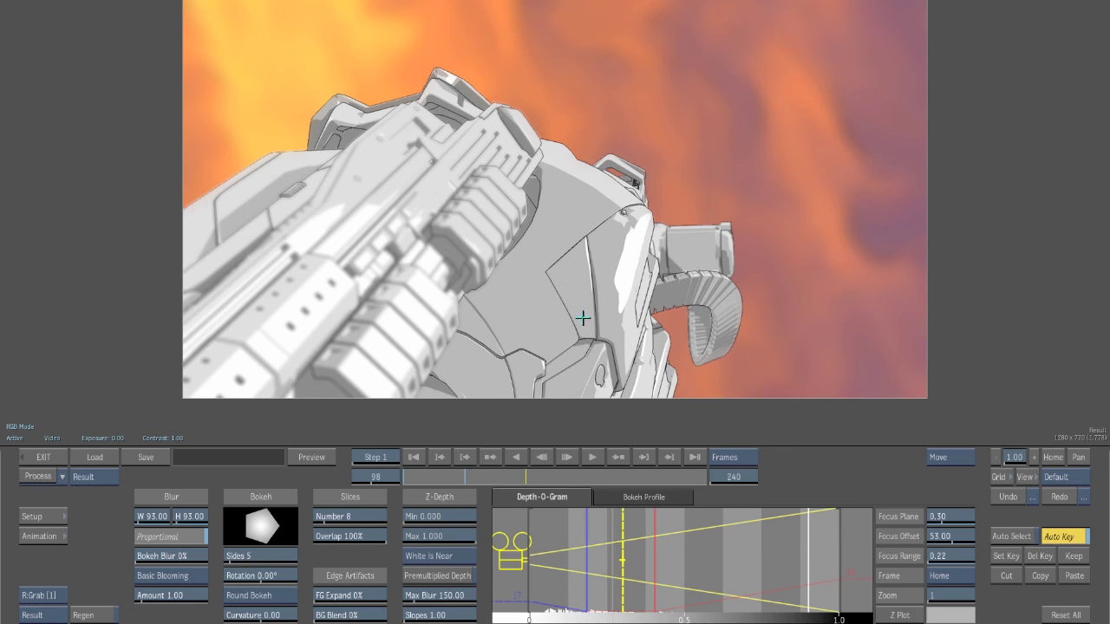
pyautogui.moveTo(621, 562); pyautogui.dragTo(612, 562)
# - Key the focus plane at 0.23 on the helmet at frame 145 and 0.16 at frame 185
pyautogui.click(587, 478)
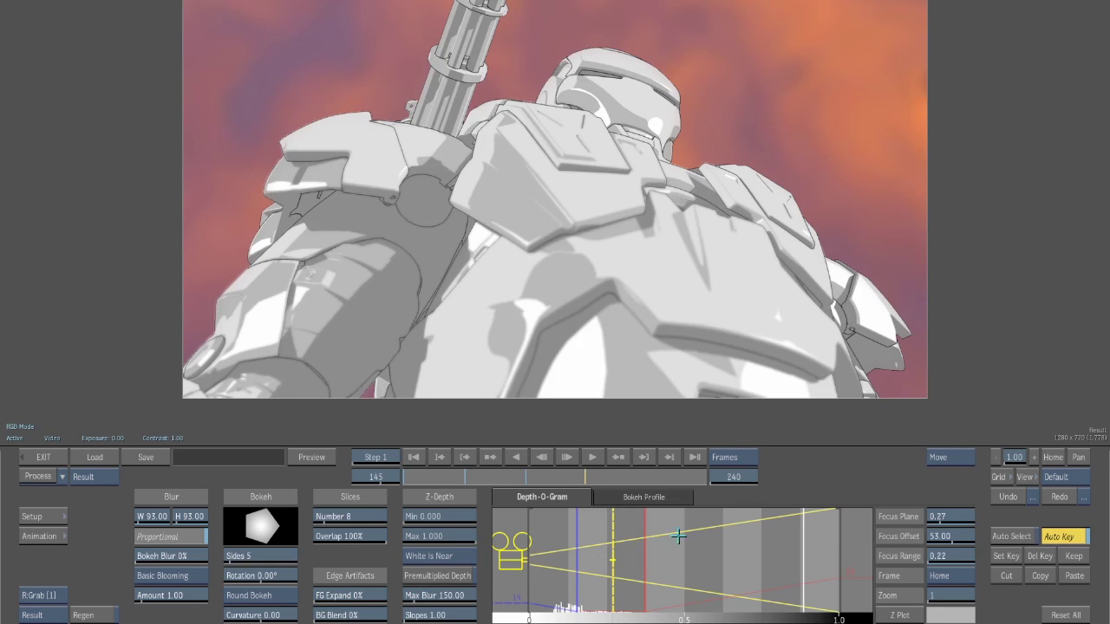
pyautogui.click(901, 615)
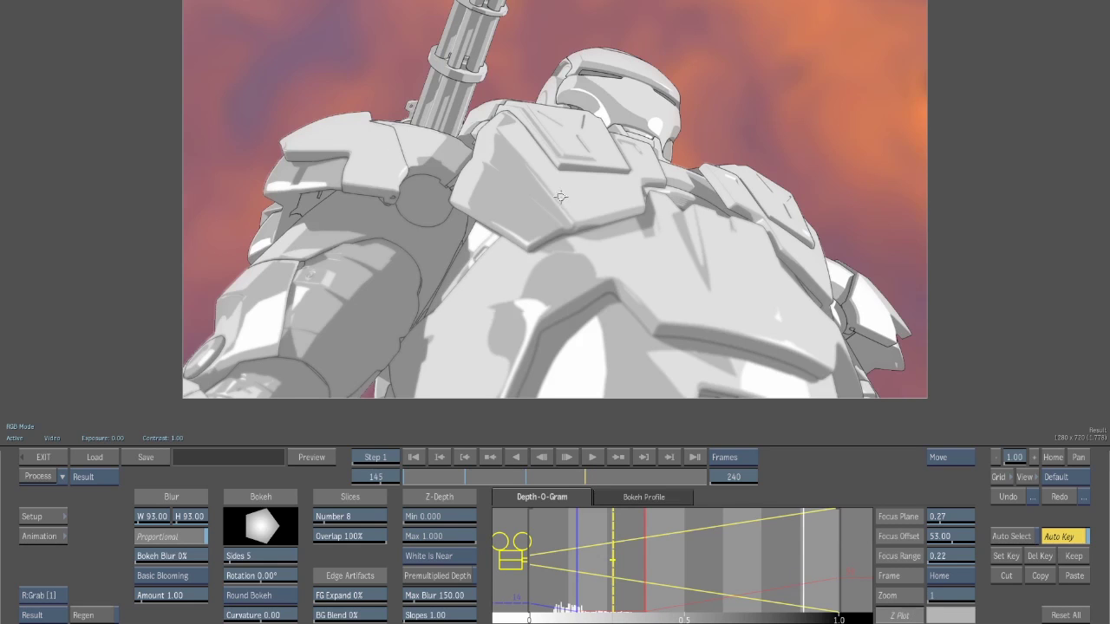
pyautogui.click(607, 104)
pyautogui.moveTo(612, 562); pyautogui.dragTo(603, 569)
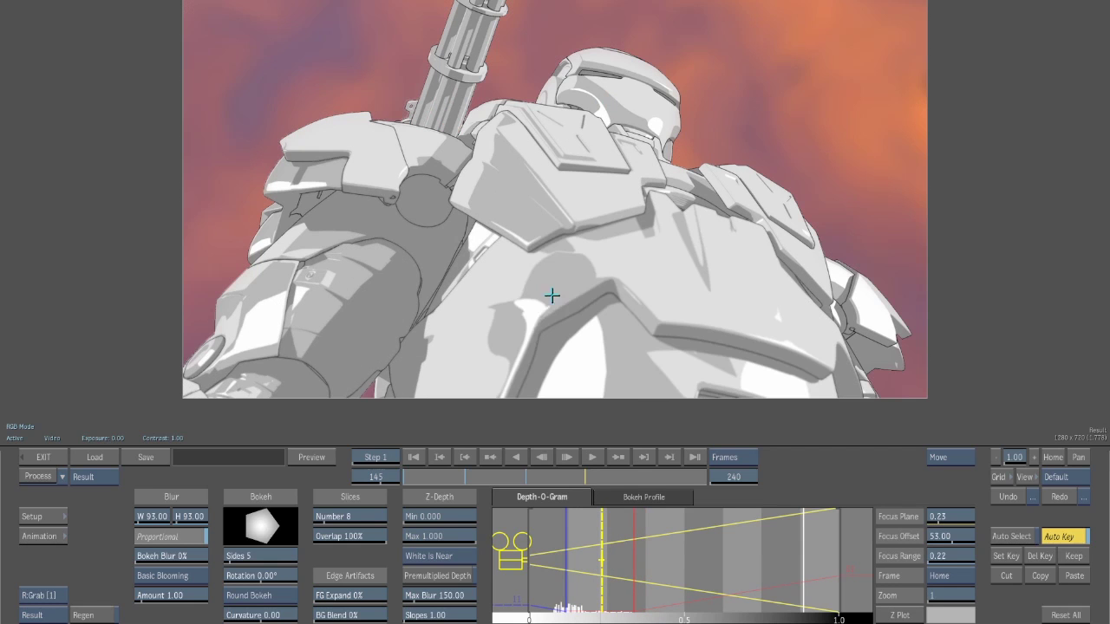
pyautogui.click(638, 475)
pyautogui.click(908, 611)
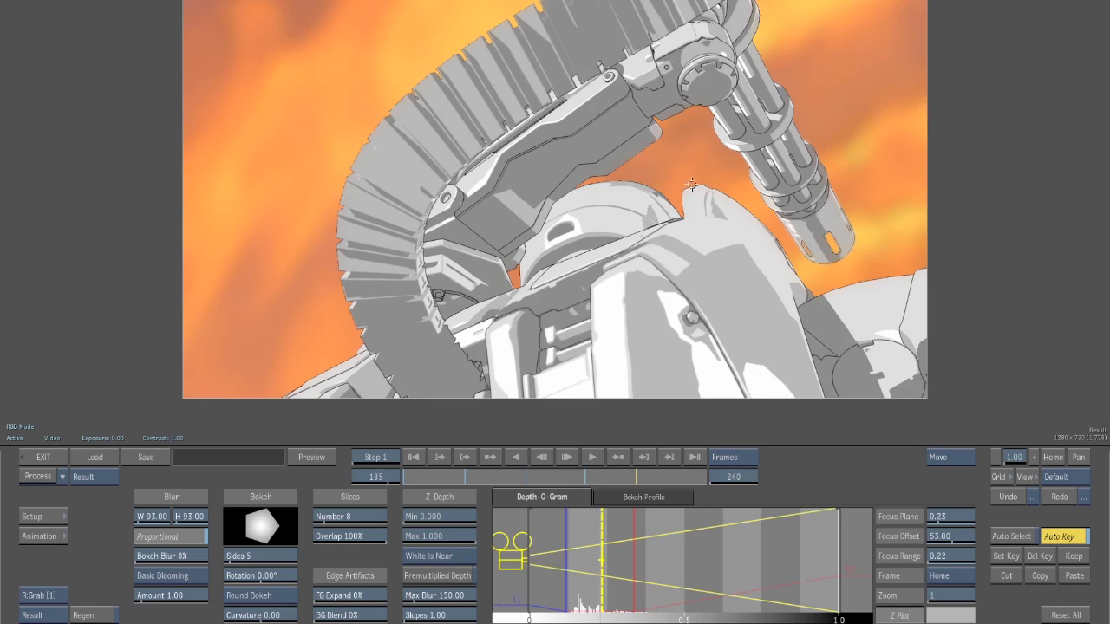
pyautogui.click(392, 257)
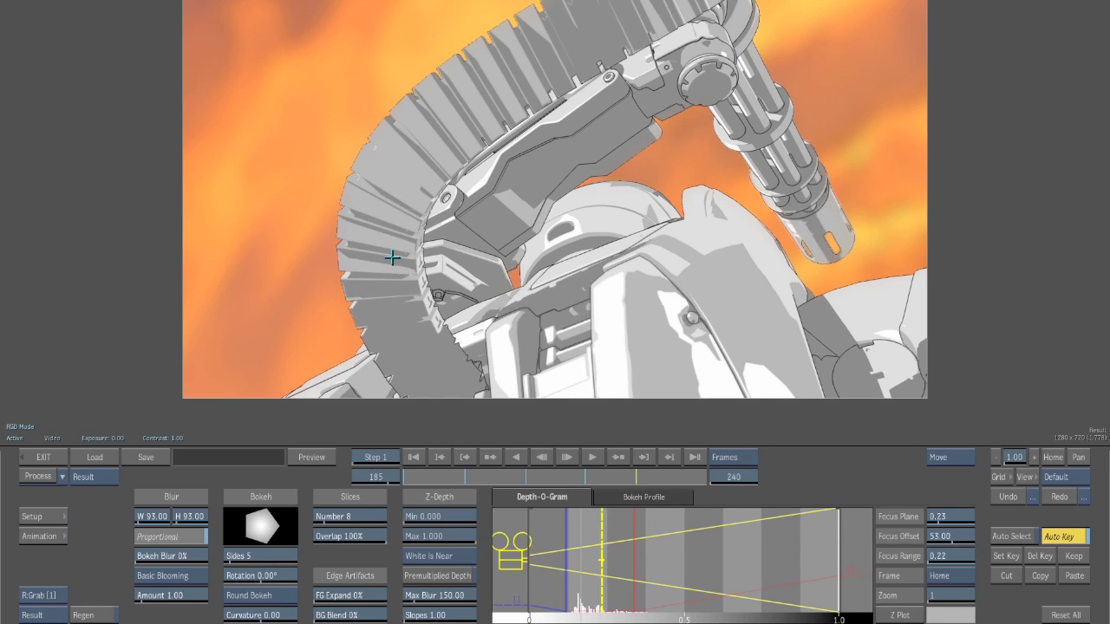
pyautogui.moveTo(606, 563); pyautogui.dragTo(582, 560)
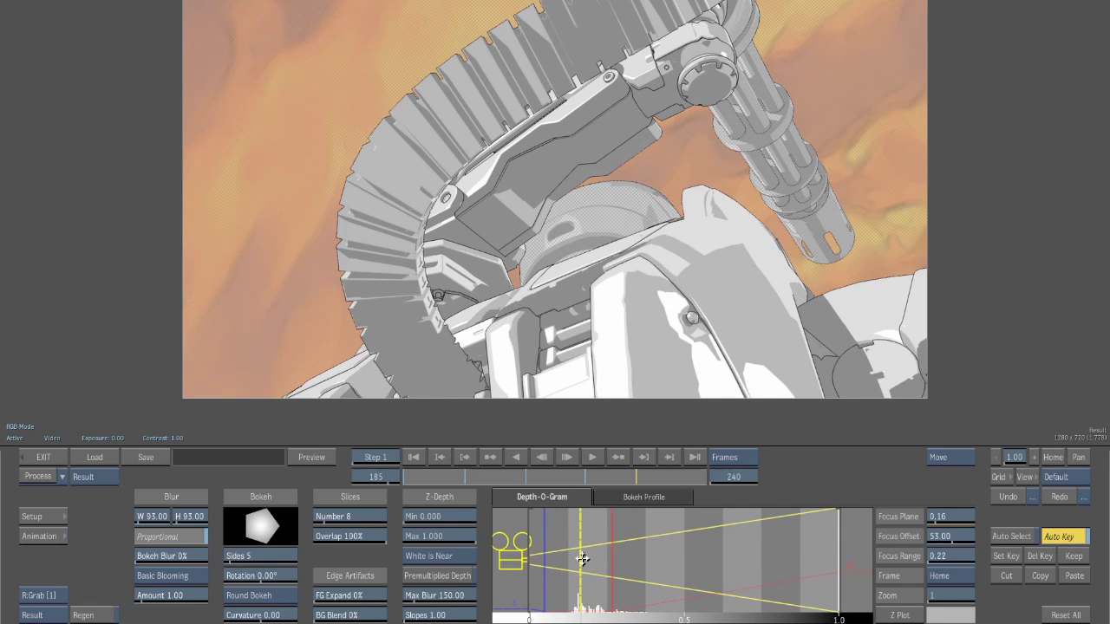
# - Key focus plane 0.12 at frame 240, reduce the blur to 48, and review the shot
pyautogui.moveTo(667, 477); pyautogui.dragTo(822, 502)
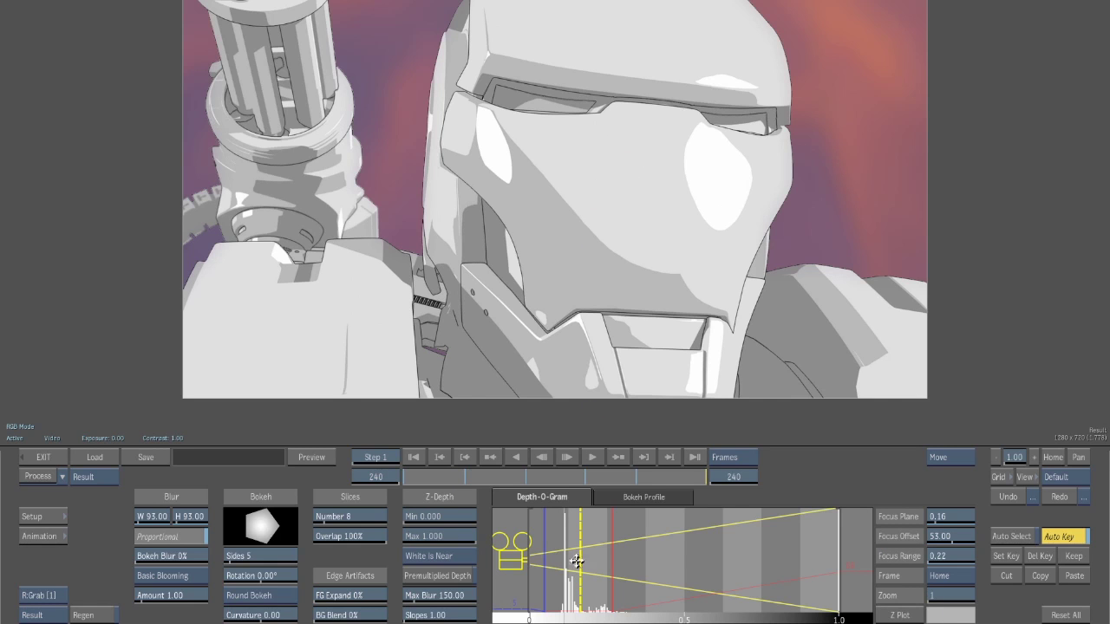
pyautogui.moveTo(581, 566); pyautogui.dragTo(564, 569)
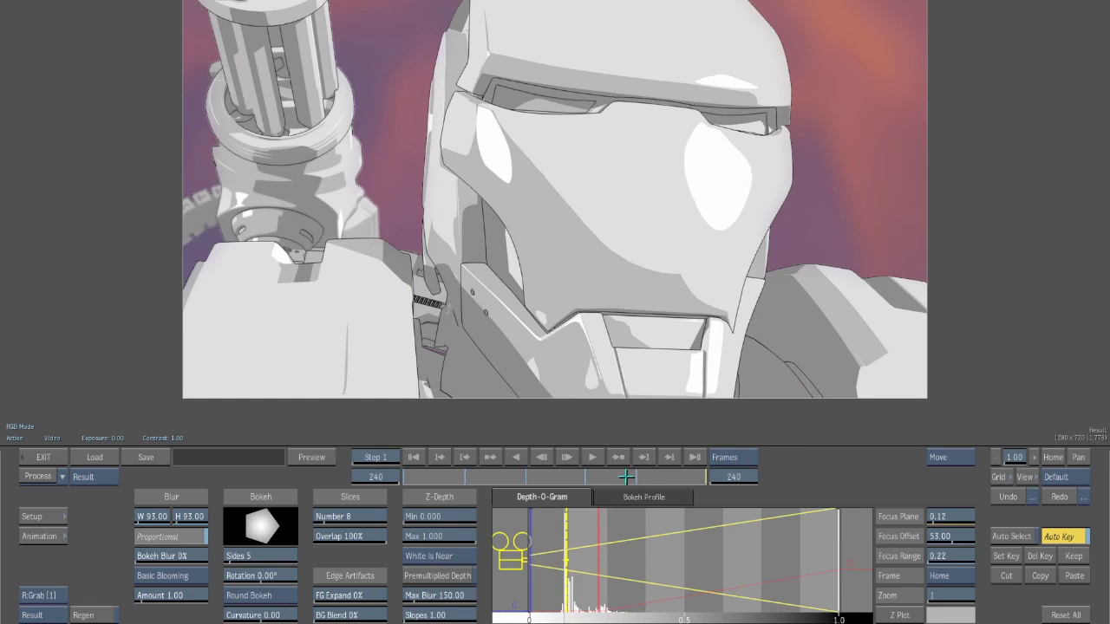
pyautogui.click(414, 457)
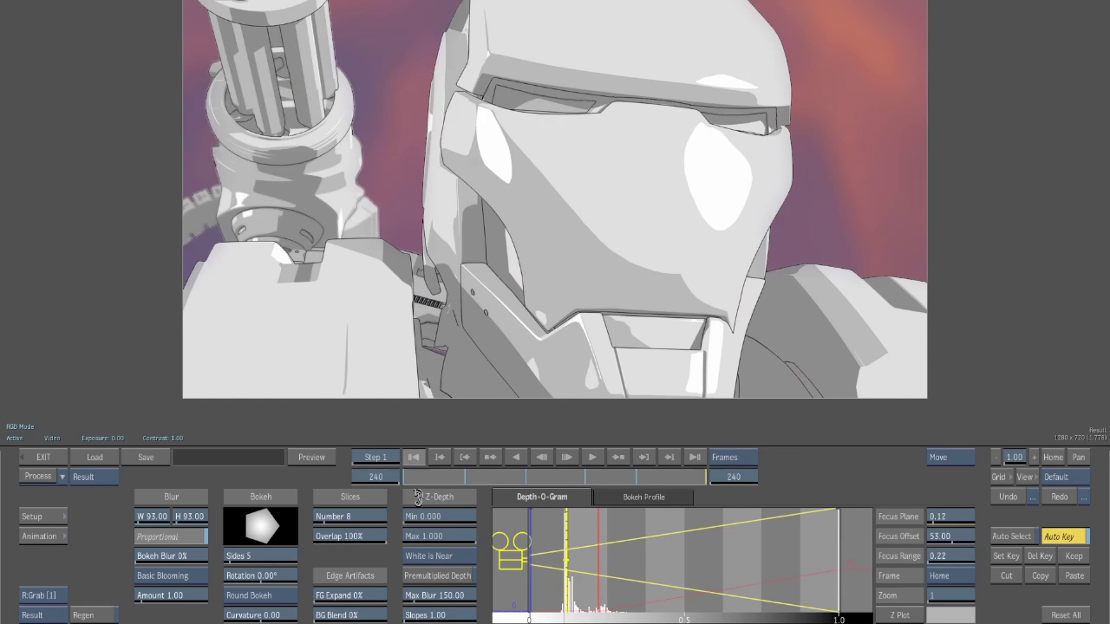
pyautogui.moveTo(152, 516)
pyautogui.mouseDown()
pyautogui.moveTo(139, 517)
pyautogui.moveTo(163, 517)
pyautogui.mouseUp()
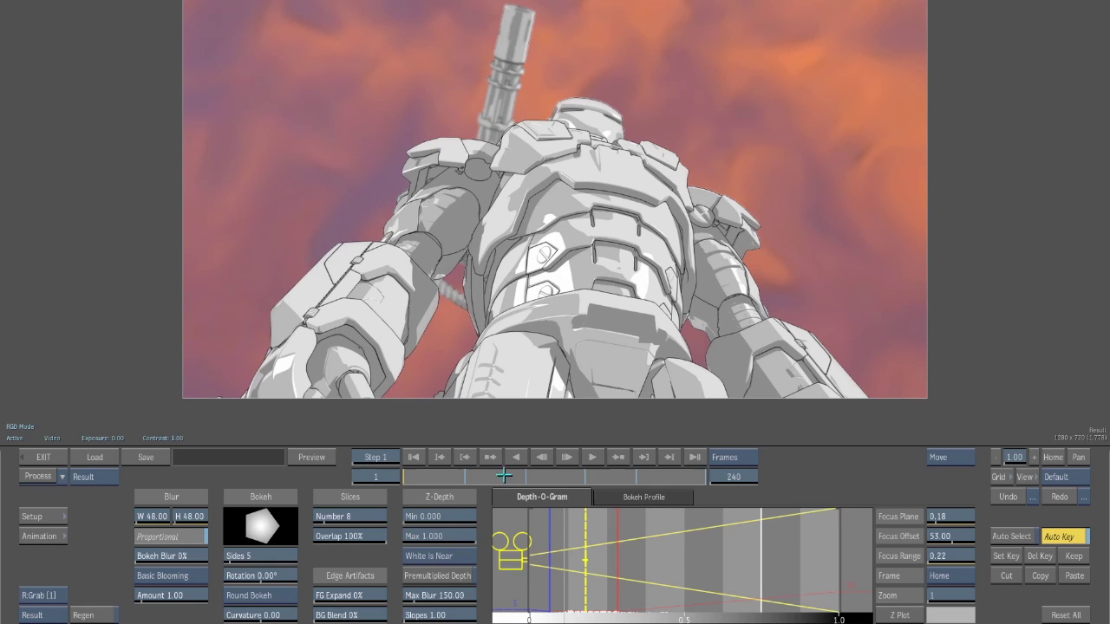
pyautogui.click(642, 478)
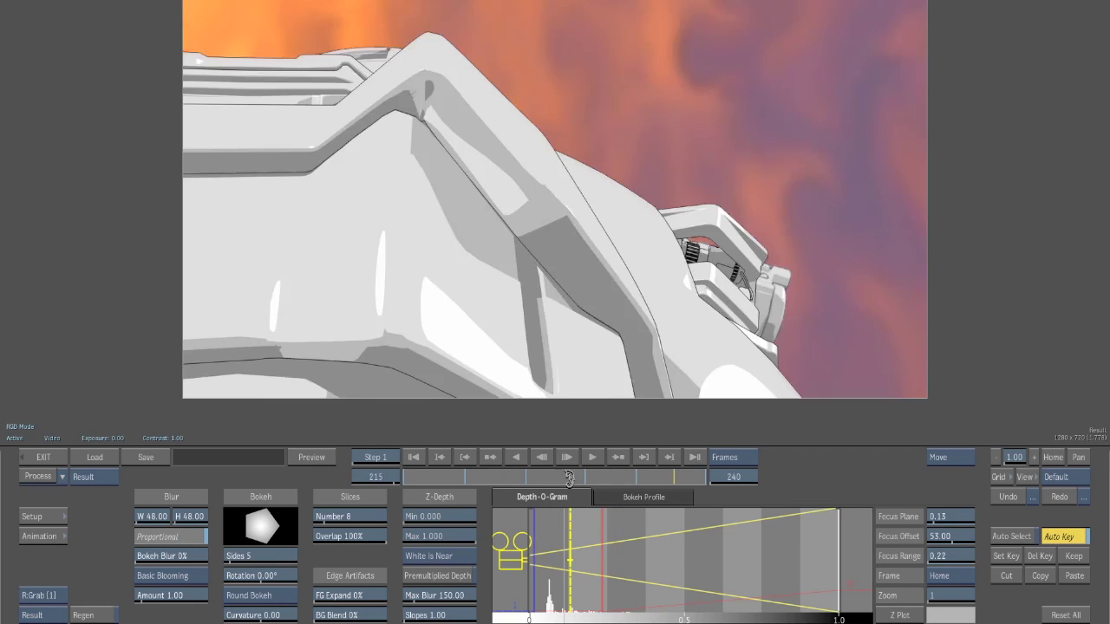
pyautogui.moveTo(431, 478); pyautogui.dragTo(394, 482)
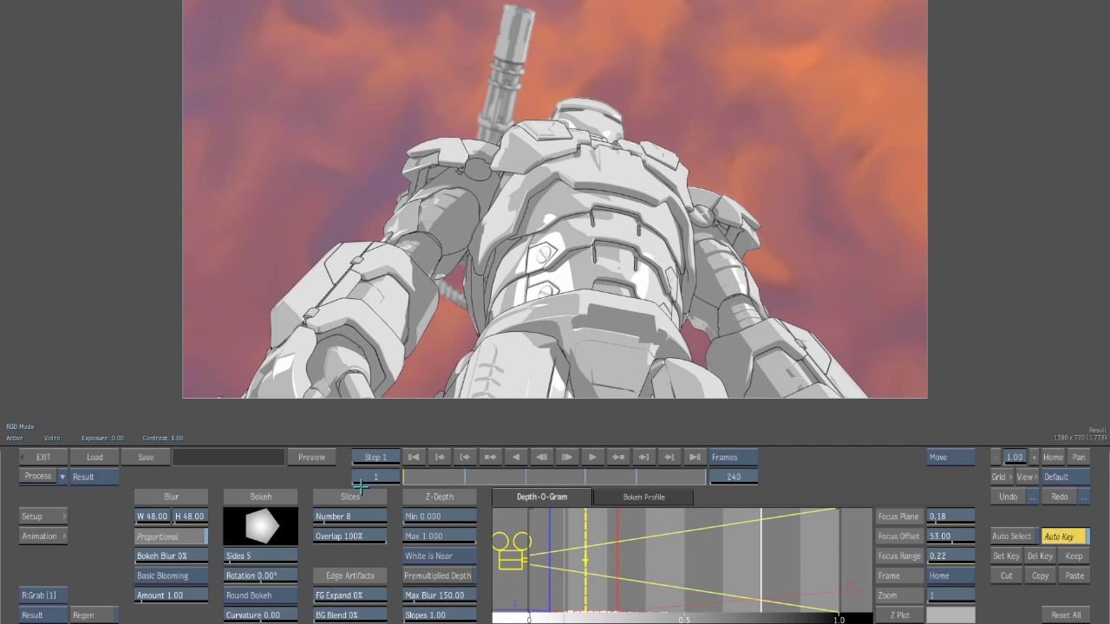
# - Start the depth-of-field render, cancel it partway, return to the desktop and move the result clip
pyautogui.click(39, 476)
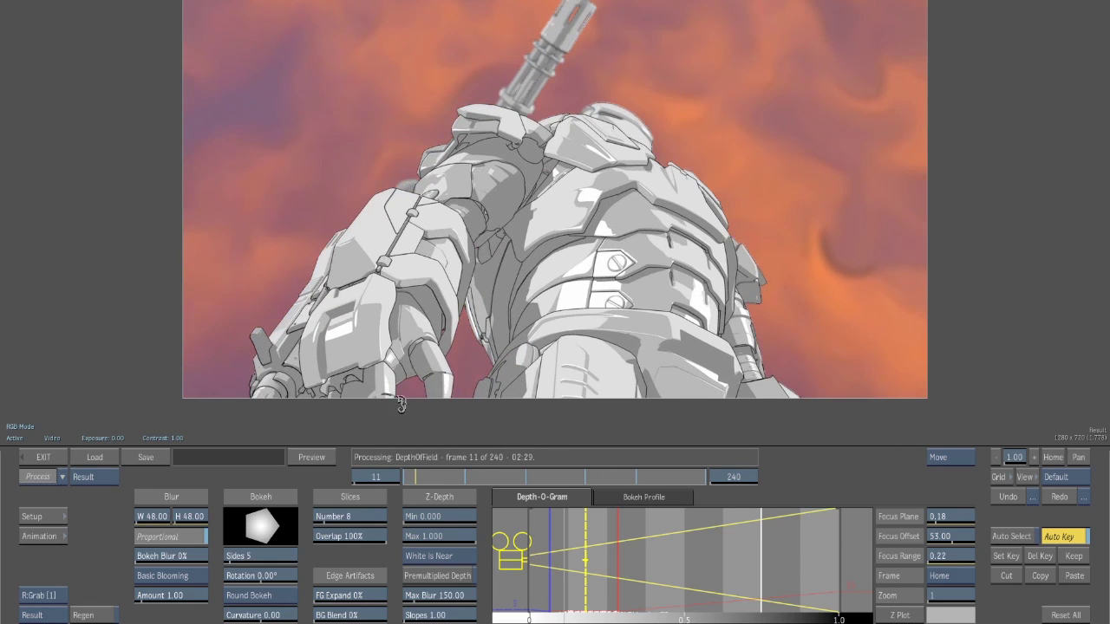
pyautogui.click(359, 467)
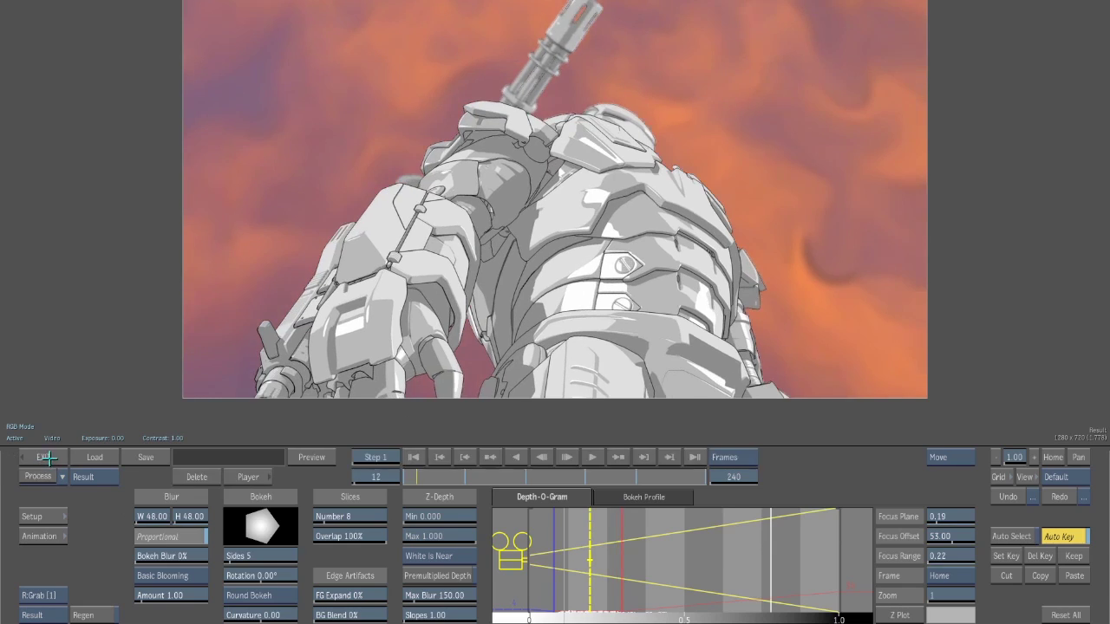
pyautogui.click(45, 457)
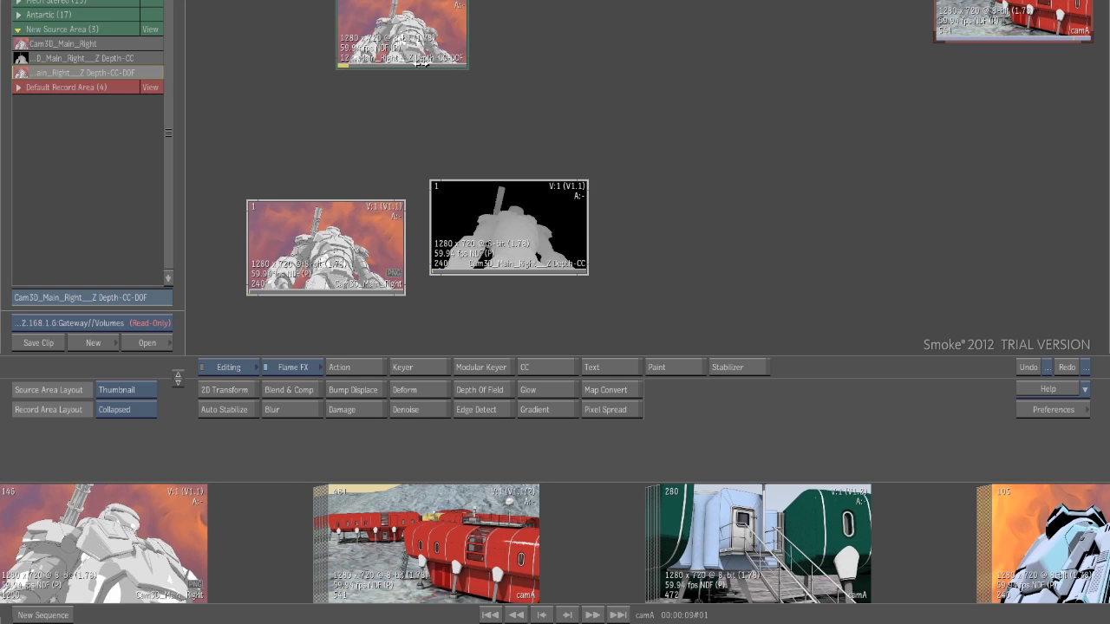
pyautogui.moveTo(421, 62); pyautogui.dragTo(355, 621)
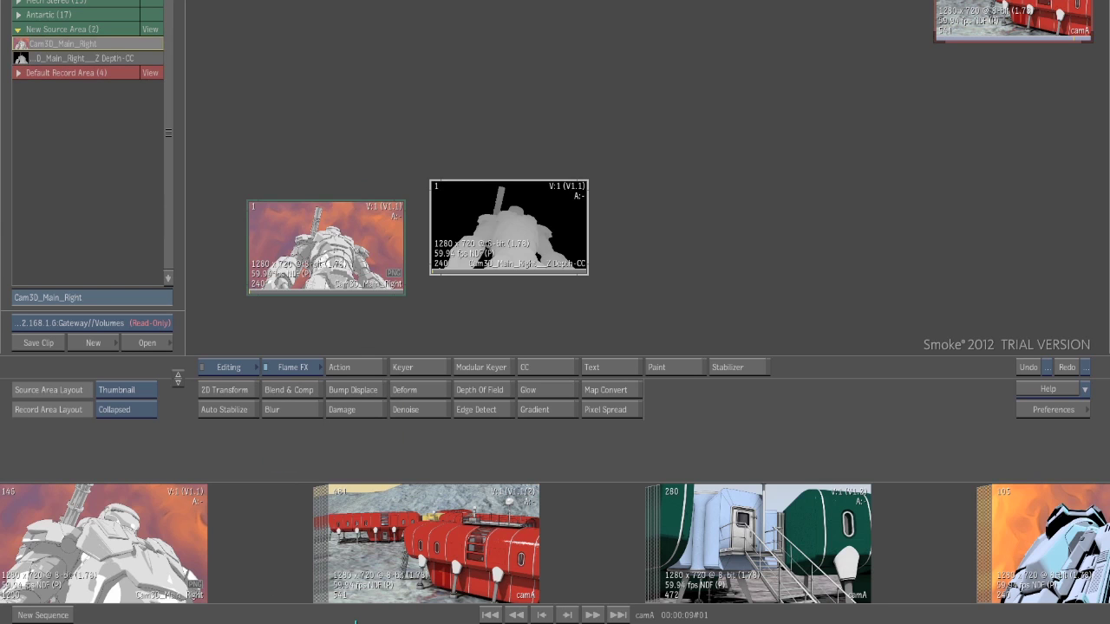
# - Switch to the Flame FX2 tools and start a 2-input Matchbox effect on the selected clips
pyautogui.click(293, 368)
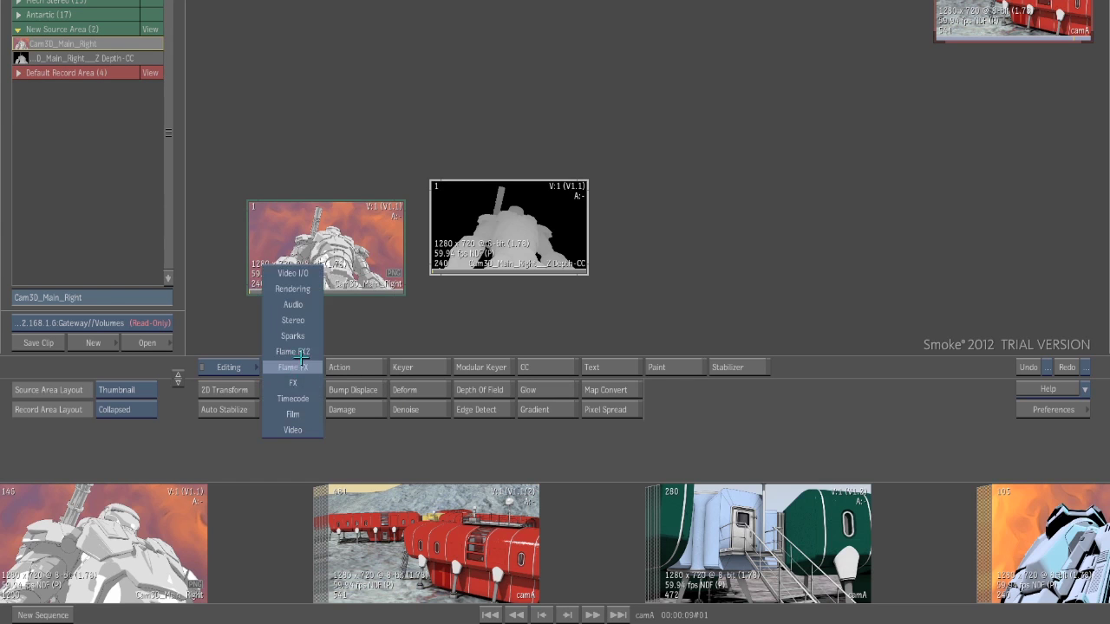
pyautogui.click(303, 349)
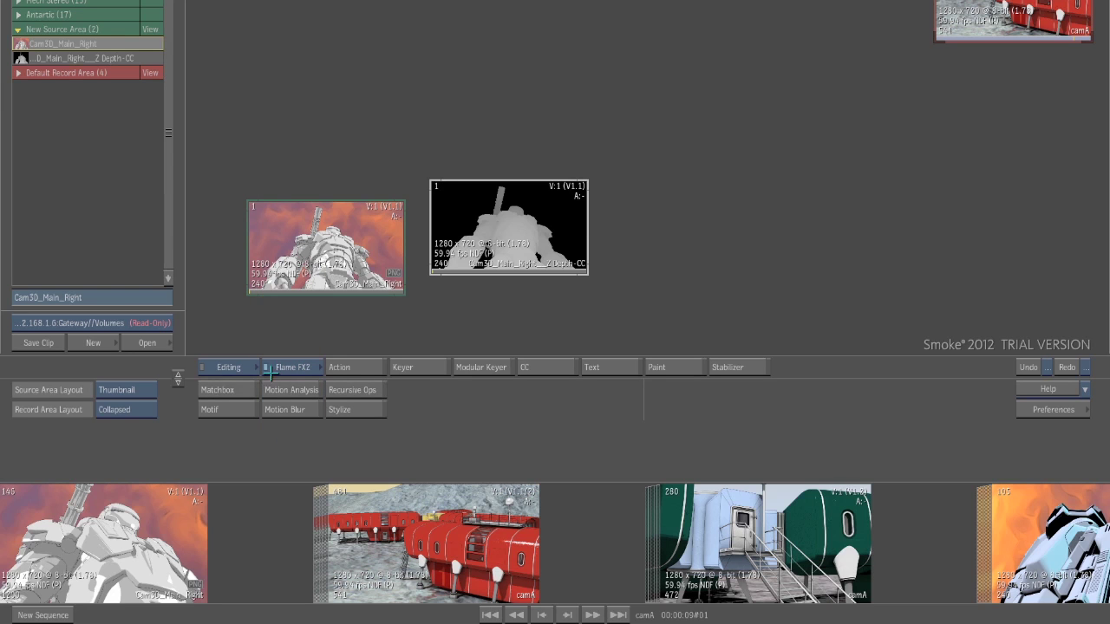
pyautogui.click(213, 390)
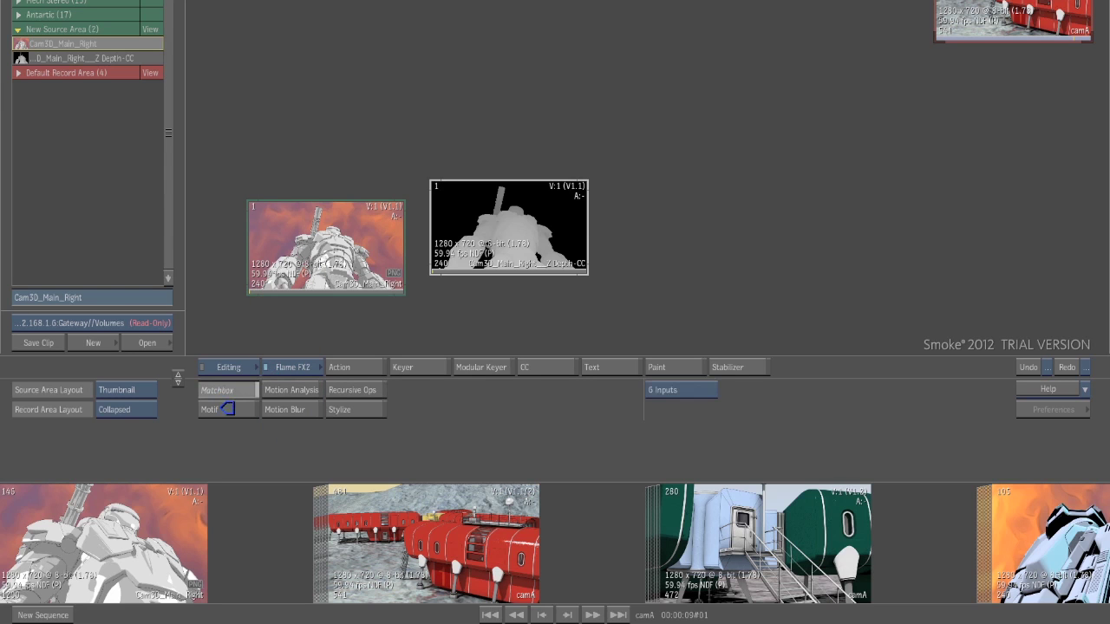
pyautogui.click(683, 390)
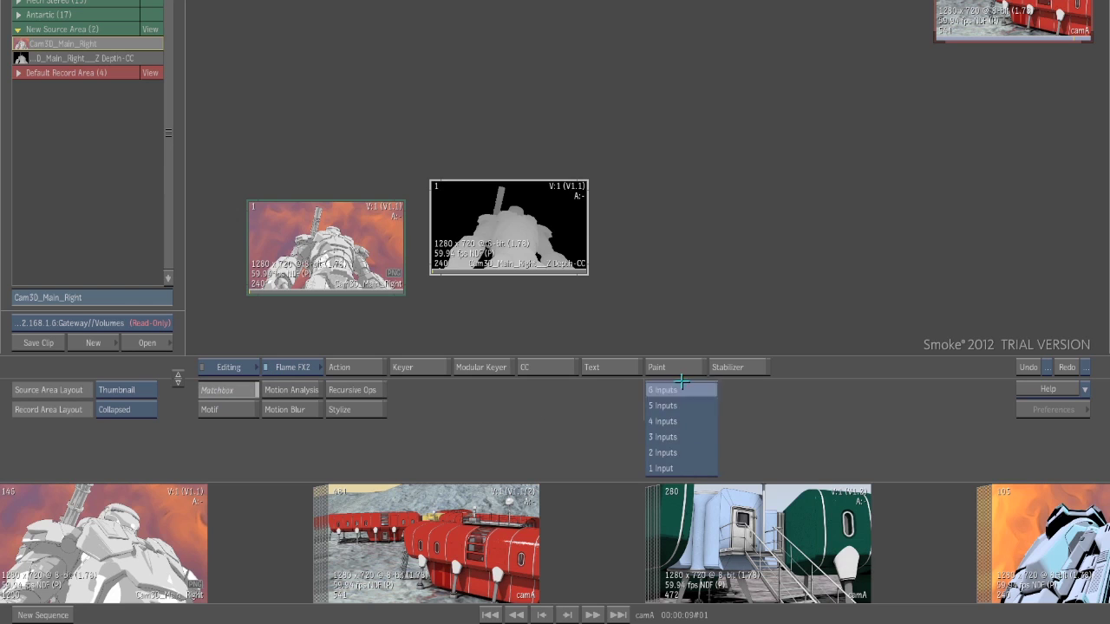
pyautogui.click(674, 453)
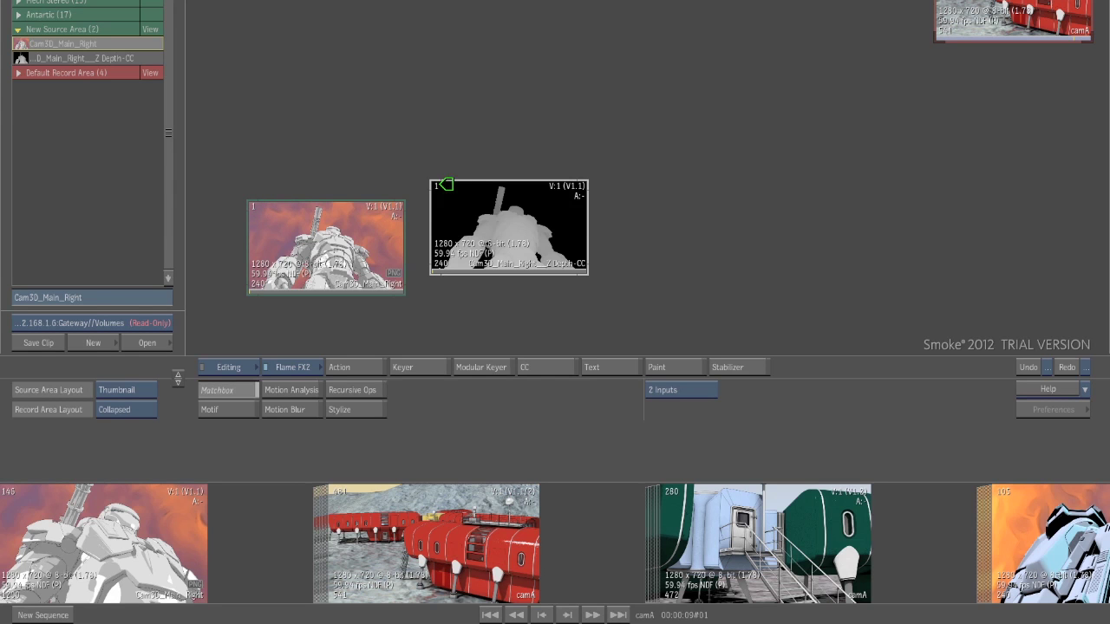
pyautogui.click(478, 80)
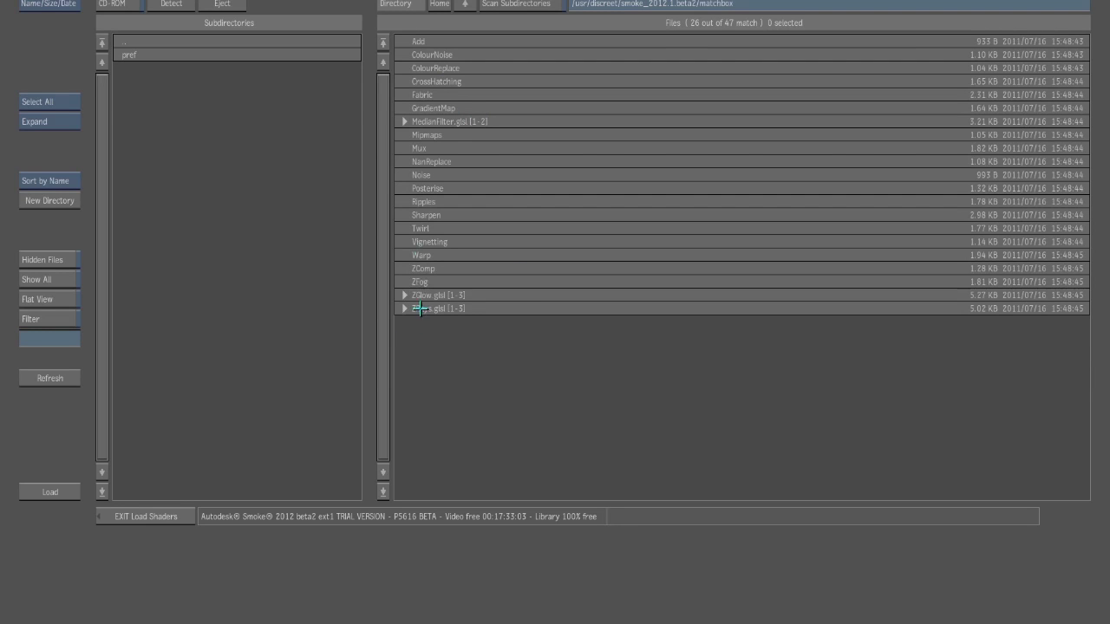
# - Load the Warp shader onto the shot and adjust its strength
pyautogui.click(425, 256)
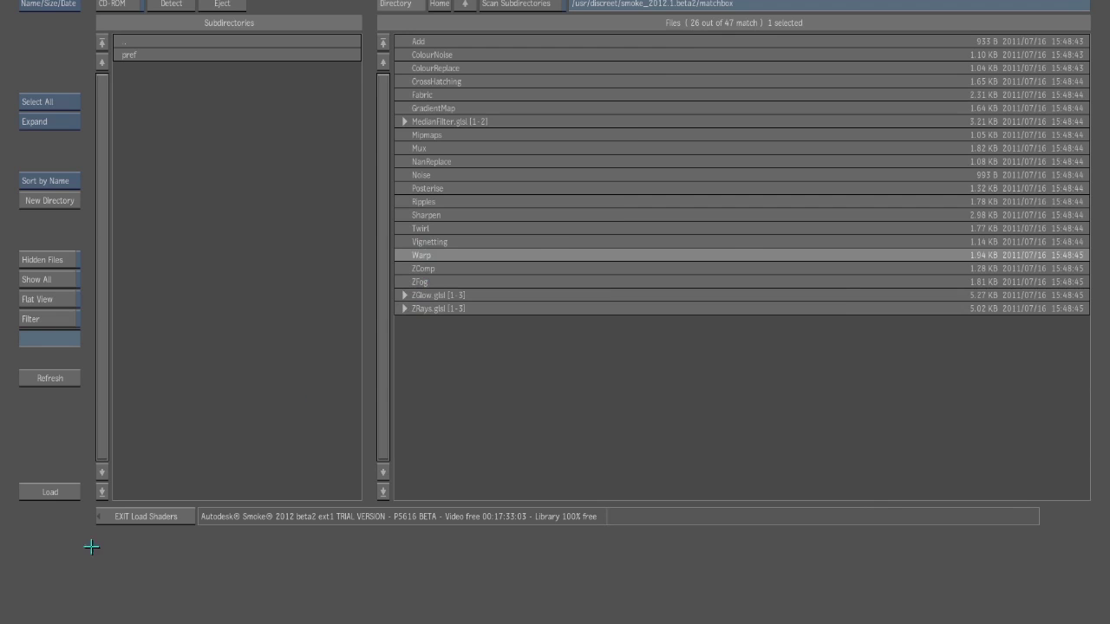
pyautogui.click(59, 492)
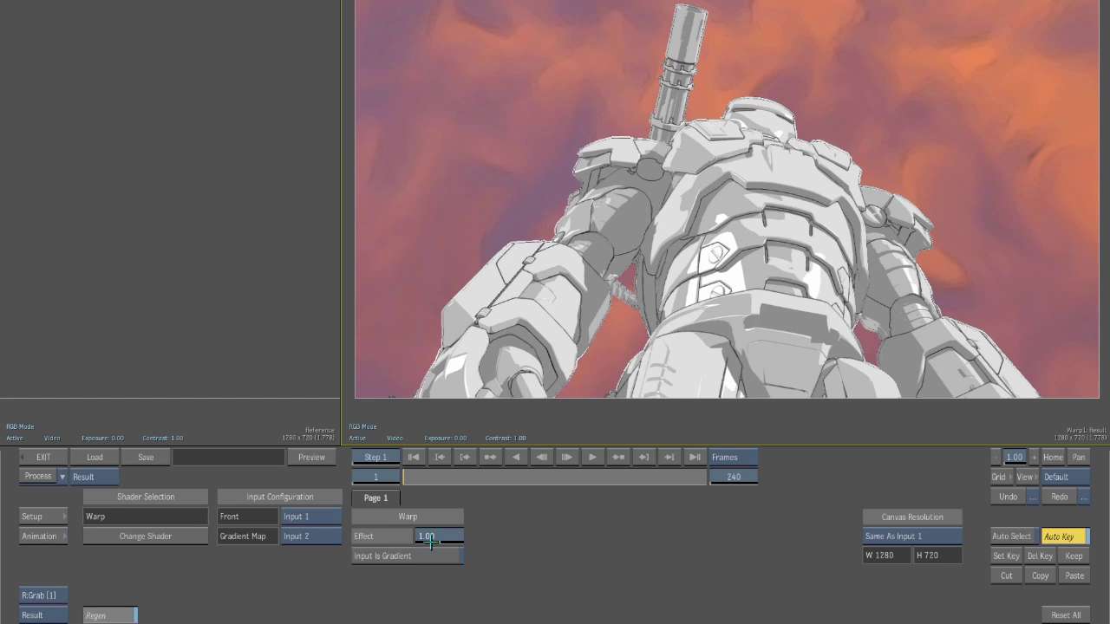
pyautogui.moveTo(450, 537); pyautogui.dragTo(301, 531)
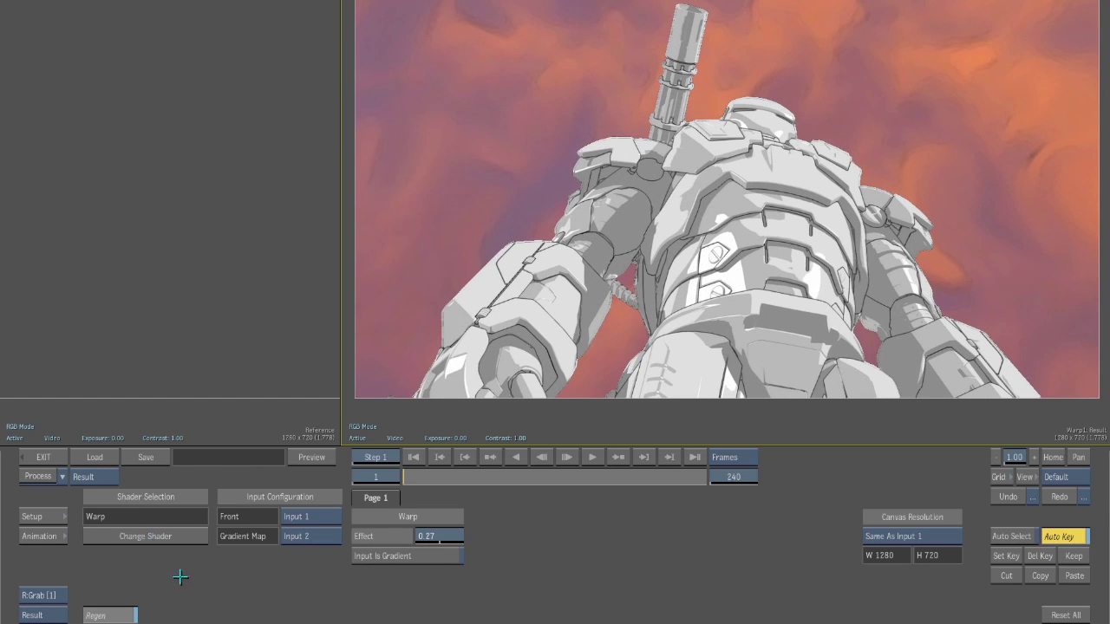
# - Swap to the Ripples shader and move the ripple centre to the right
pyautogui.click(141, 537)
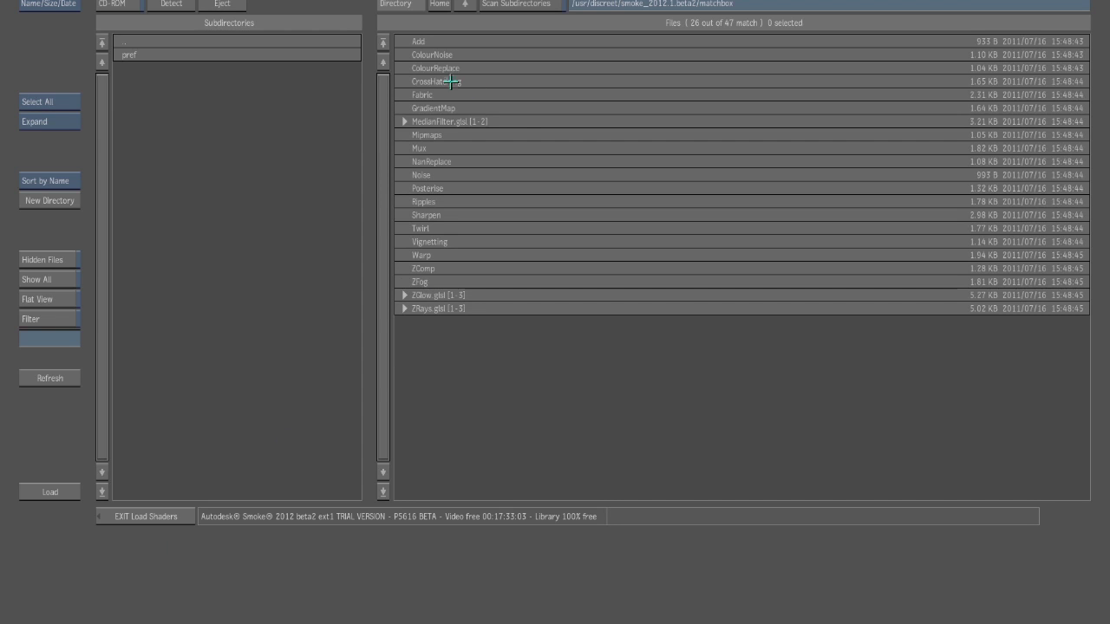
pyautogui.click(439, 201)
pyautogui.click(130, 517)
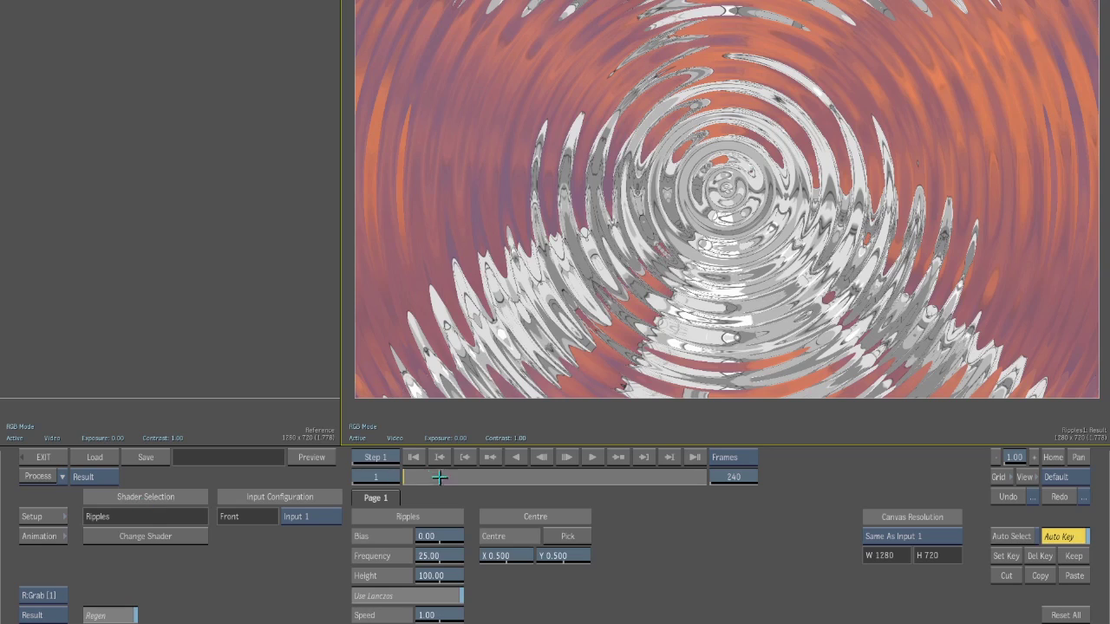
pyautogui.click(564, 533)
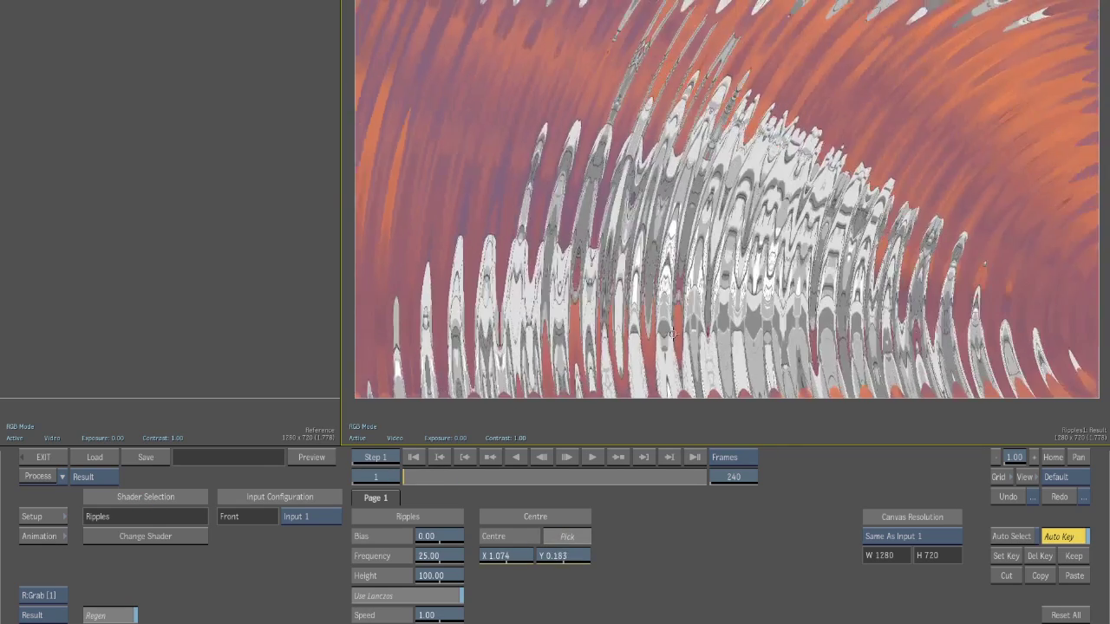
# - Change the shader to ZRays.glsl and load it
pyautogui.click(162, 529)
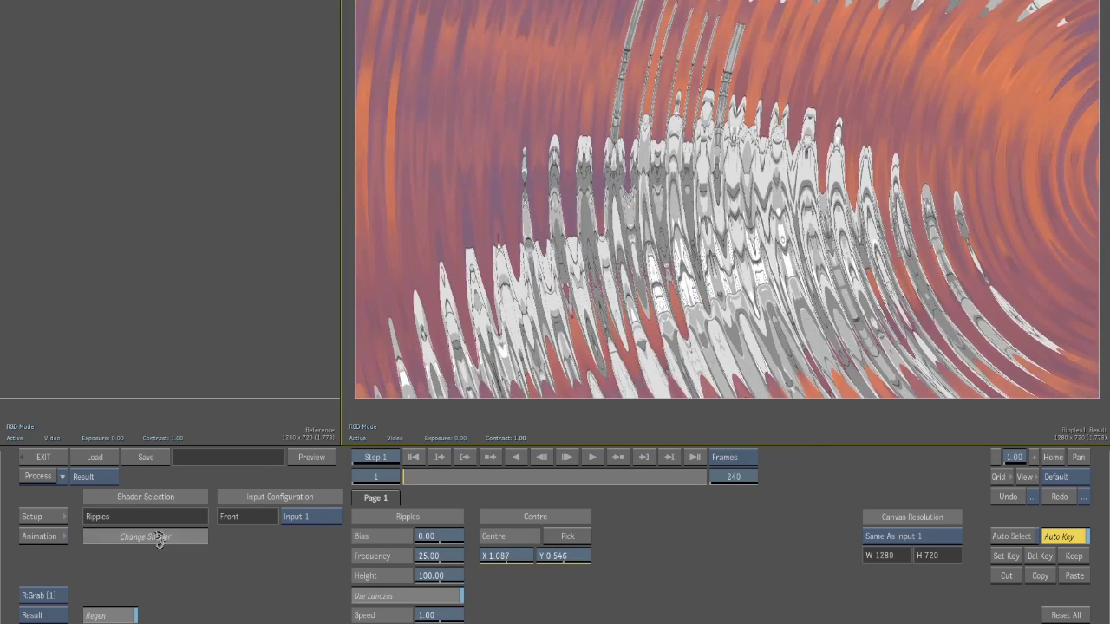
pyautogui.click(418, 311)
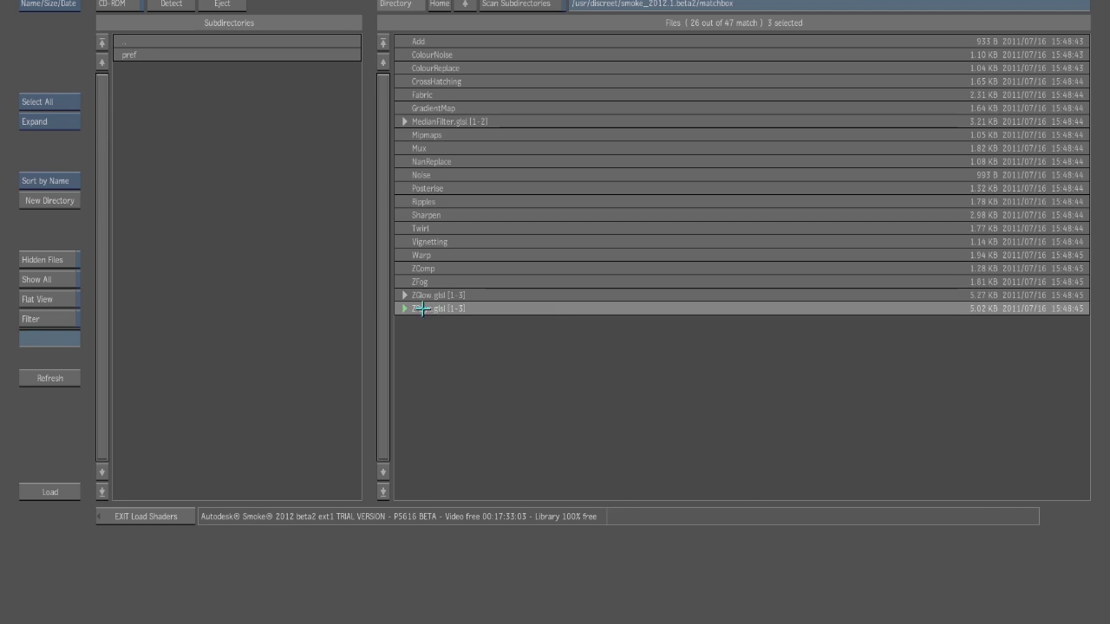
pyautogui.click(61, 492)
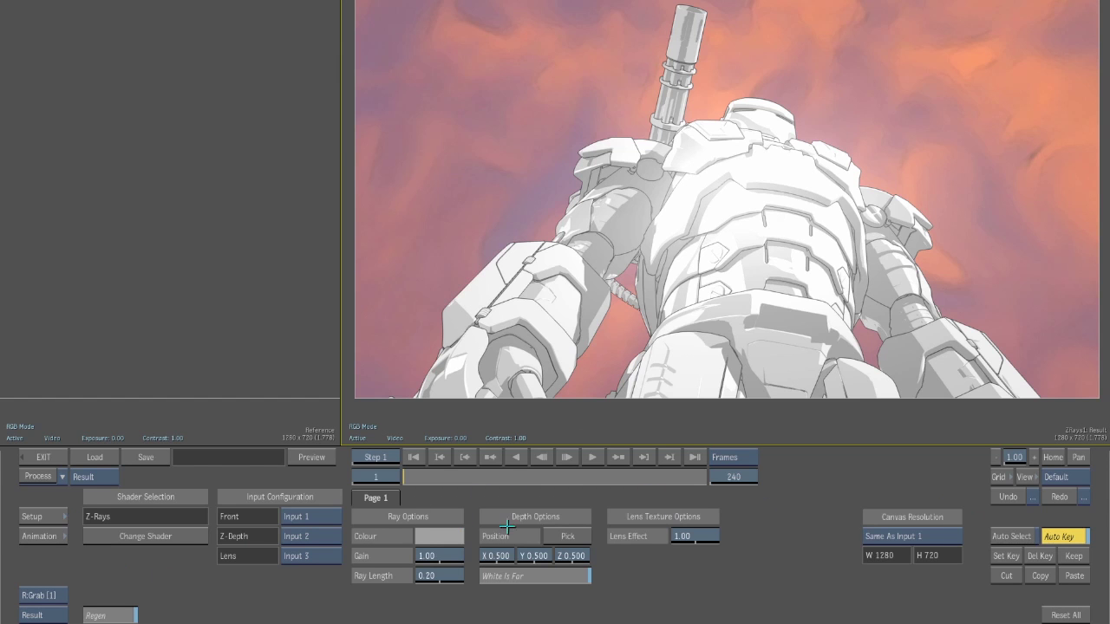
# - Place the ray source at X 0.438, Y 0.218, enable White Is Far, and set Lens Effect 1.09
pyautogui.click(556, 541)
pyautogui.moveTo(456, 243); pyautogui.dragTo(611, 339)
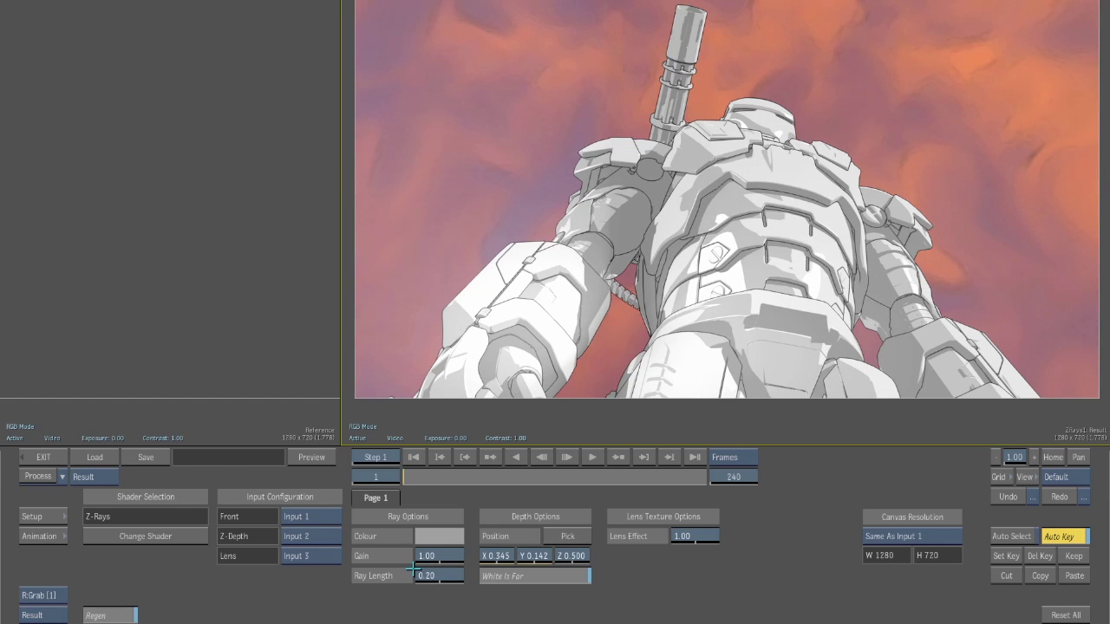
pyautogui.click(522, 577)
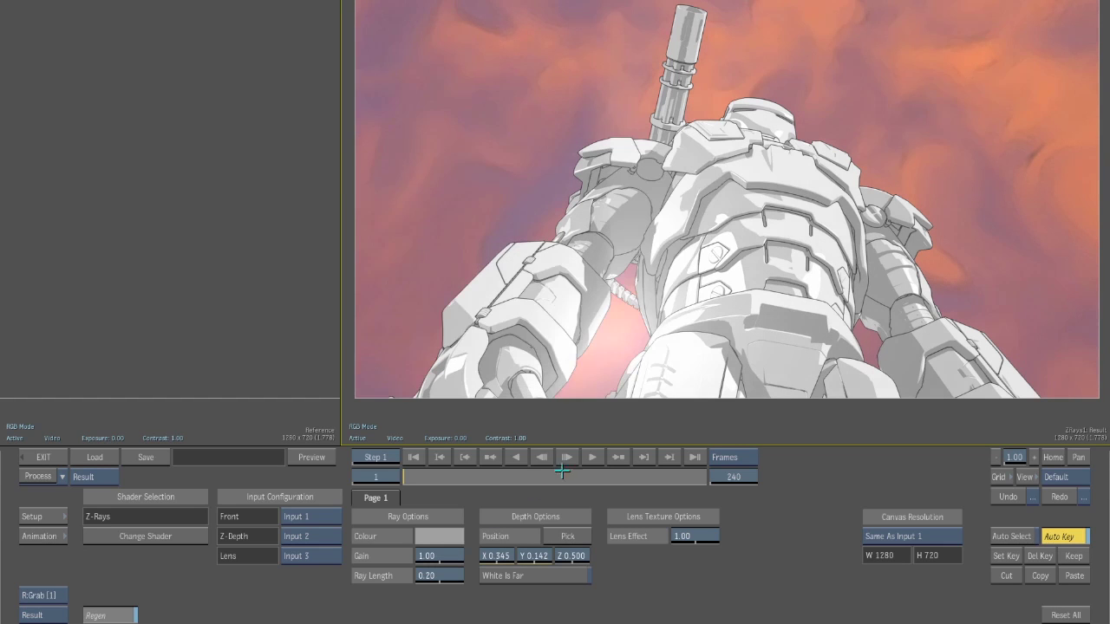
pyautogui.click(568, 536)
pyautogui.moveTo(564, 346); pyautogui.dragTo(675, 309)
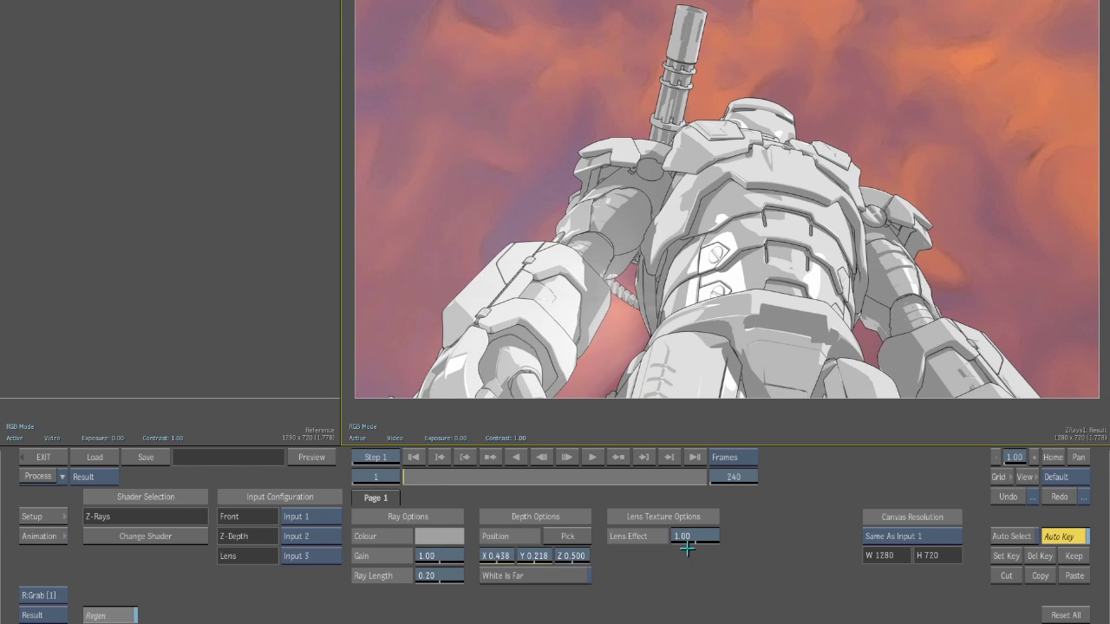
pyautogui.moveTo(700, 538); pyautogui.dragTo(696, 540)
# - Colour the rays orange from a sky sample, with Gain 4.81 and Ray Length 0.53
pyautogui.click(443, 538)
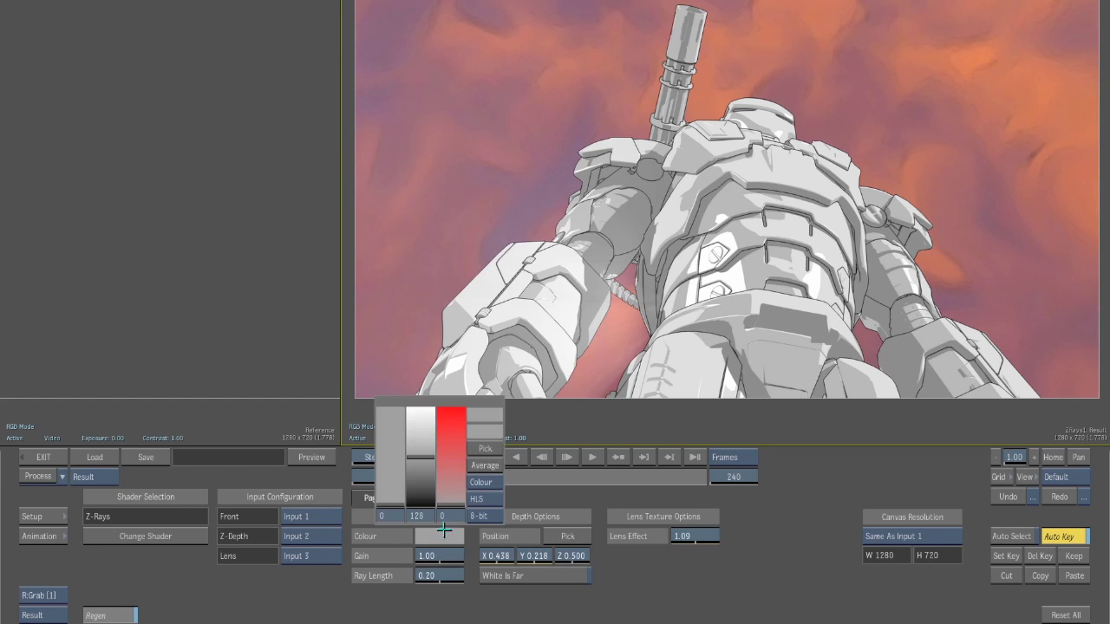
pyautogui.click(932, 74)
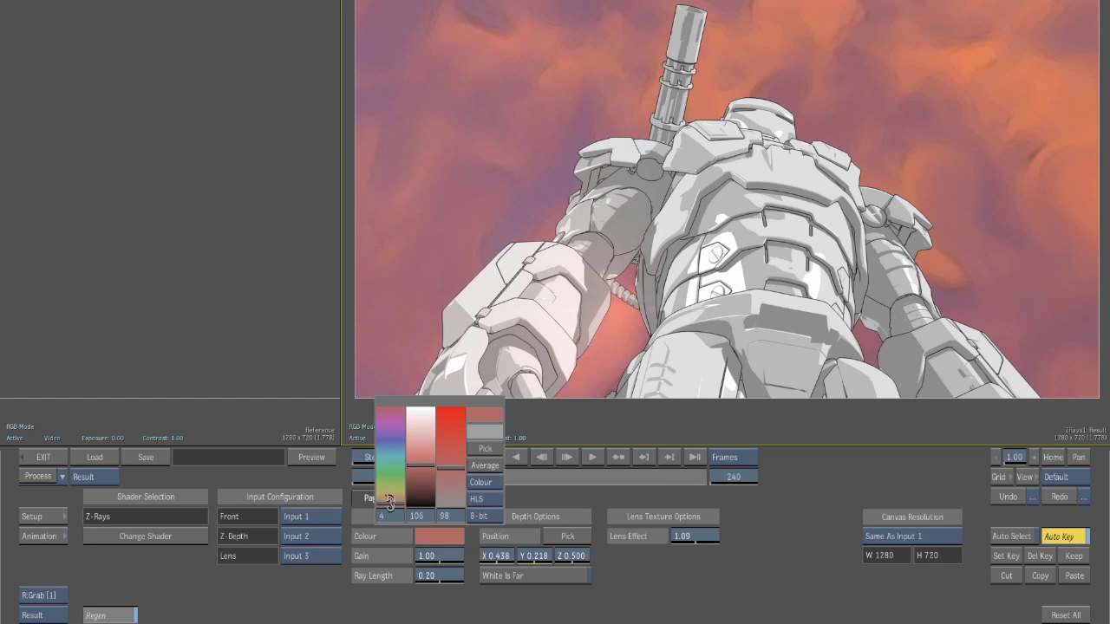
pyautogui.moveTo(389, 502); pyautogui.dragTo(391, 497)
pyautogui.moveTo(458, 463); pyautogui.dragTo(453, 447)
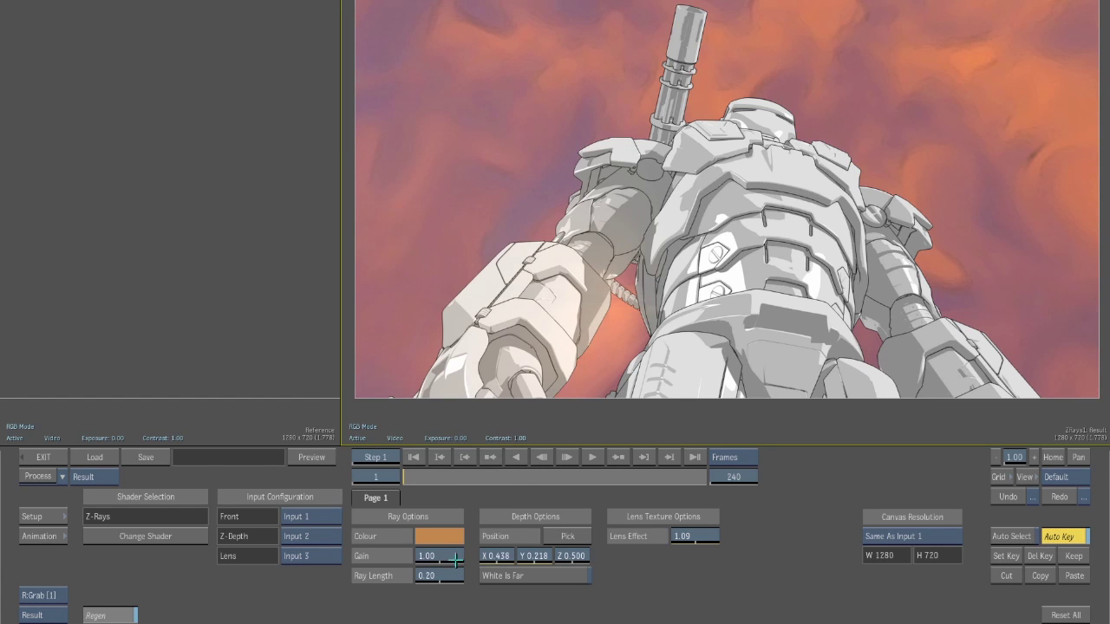
pyautogui.moveTo(466, 556)
pyautogui.mouseDown()
pyautogui.moveTo(663, 556)
pyautogui.moveTo(455, 570)
pyautogui.mouseUp()
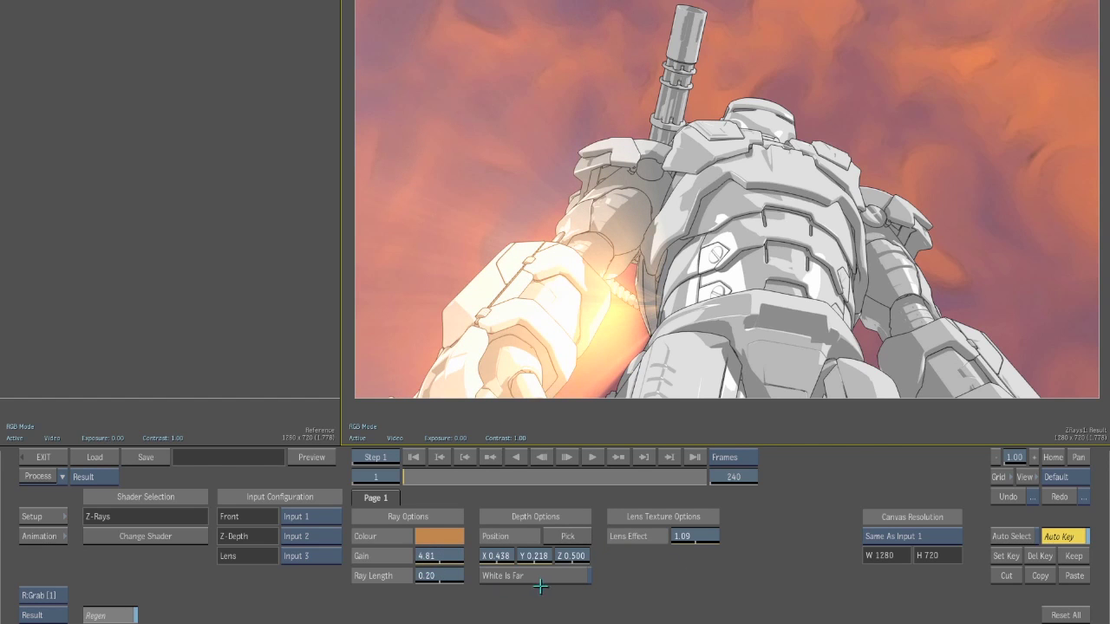
pyautogui.moveTo(460, 579)
pyautogui.mouseDown()
pyautogui.moveTo(443, 579)
pyautogui.moveTo(462, 583)
pyautogui.mouseUp()
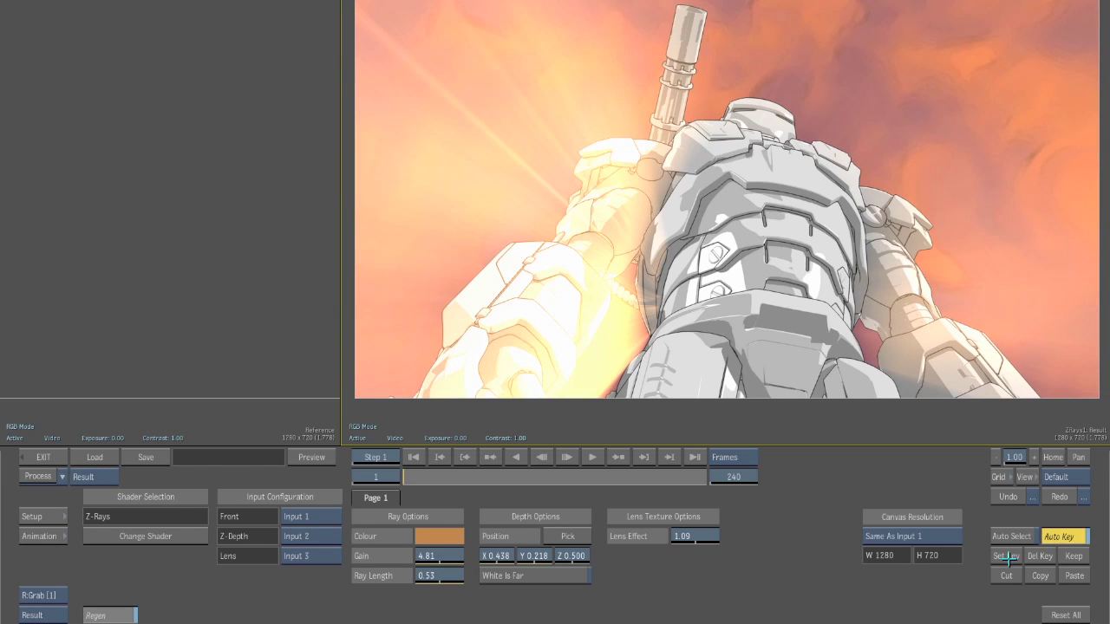
# - Keyframe the ray source behind the robot at the first frame, frame 72 and frame 156
pyautogui.moveTo(677, 179)
pyautogui.mouseDown()
pyautogui.moveTo(639, 171)
pyautogui.moveTo(685, 52)
pyautogui.moveTo(749, 269)
pyautogui.mouseUp()
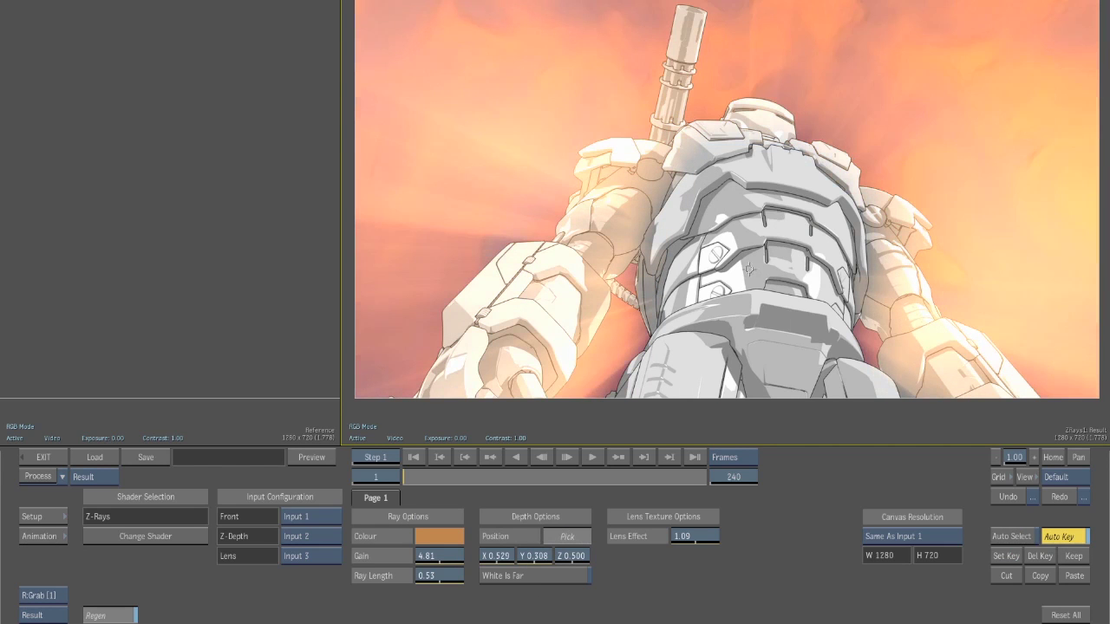
pyautogui.moveTo(443, 472); pyautogui.dragTo(493, 474)
pyautogui.moveTo(729, 136)
pyautogui.mouseDown()
pyautogui.moveTo(729, 372)
pyautogui.moveTo(729, 328)
pyautogui.moveTo(691, 357)
pyautogui.mouseUp()
pyautogui.moveTo(523, 474); pyautogui.dragTo(598, 475)
pyautogui.click(567, 536)
pyautogui.click(663, 163)
pyautogui.moveTo(662, 163); pyautogui.dragTo(687, 191)
# - Keyframe the ray source at frames 220, 240 and 108, ending at X 0.554, Y 0.299
pyautogui.moveTo(616, 483); pyautogui.dragTo(684, 477)
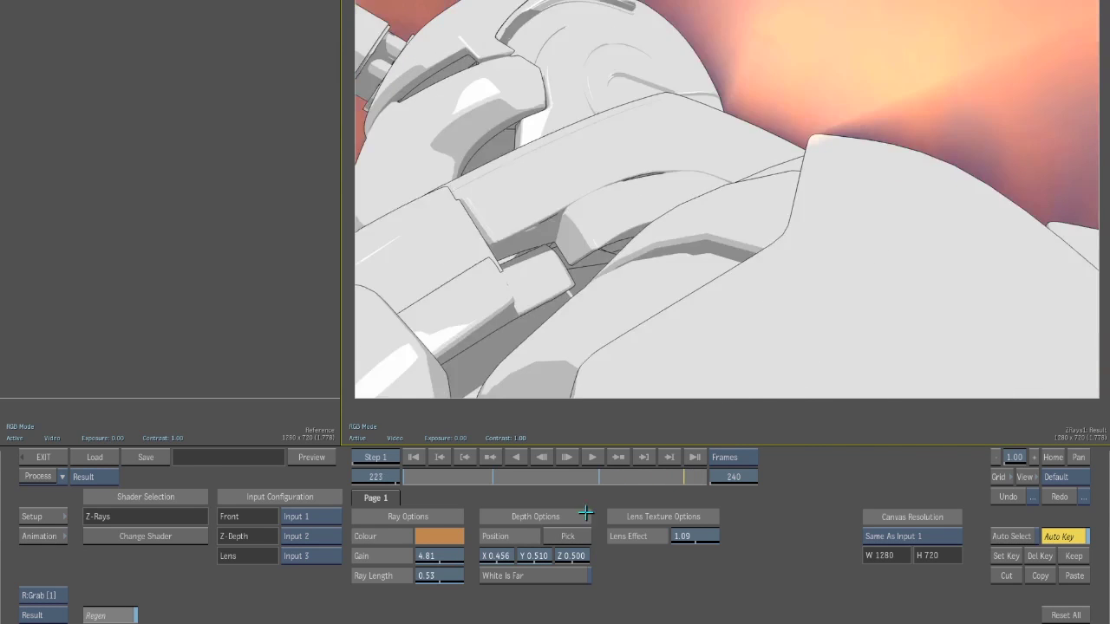
pyautogui.press('Left')
pyautogui.press('Left')
pyautogui.press('Left')
pyautogui.moveTo(708, 279); pyautogui.dragTo(623, 367)
pyautogui.moveTo(659, 469); pyautogui.dragTo(733, 482)
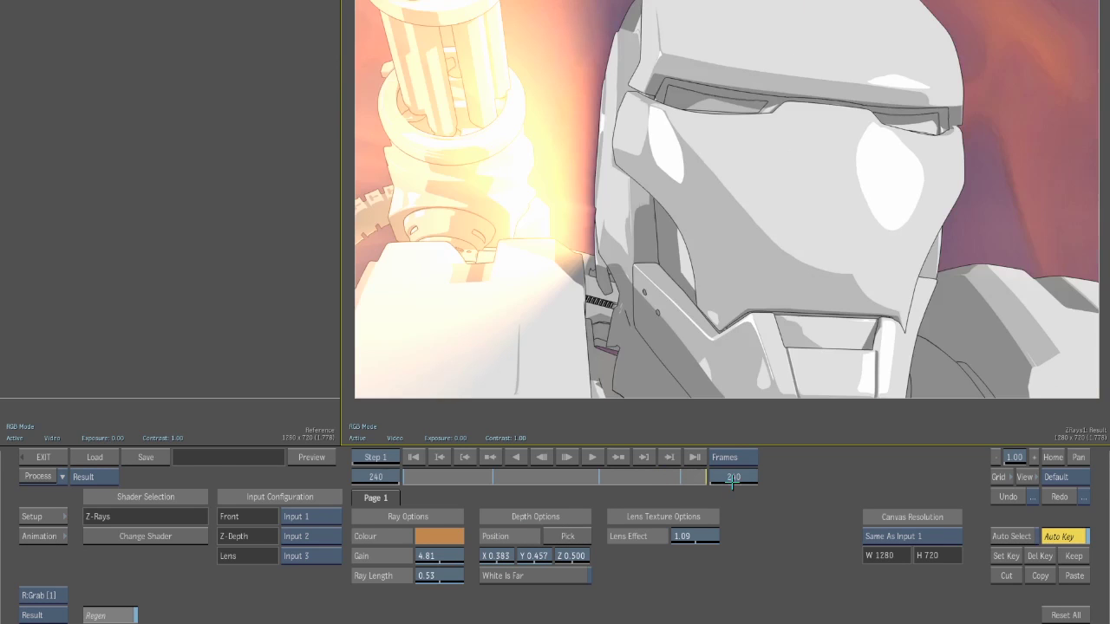
pyautogui.moveTo(583, 256); pyautogui.dragTo(718, 210)
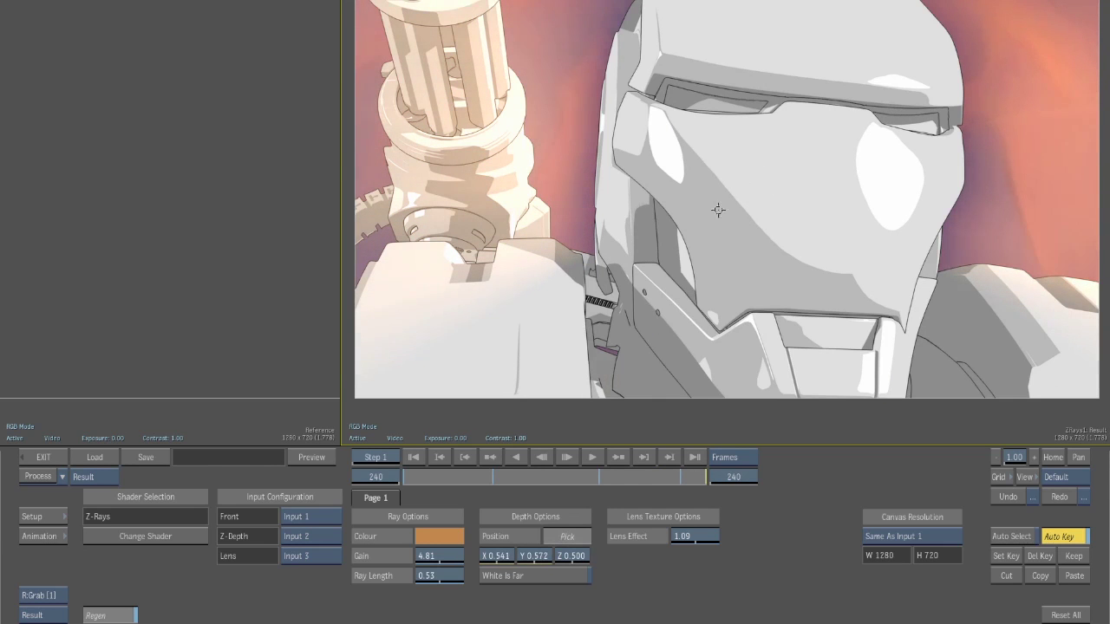
pyautogui.moveTo(646, 468); pyautogui.dragTo(539, 477)
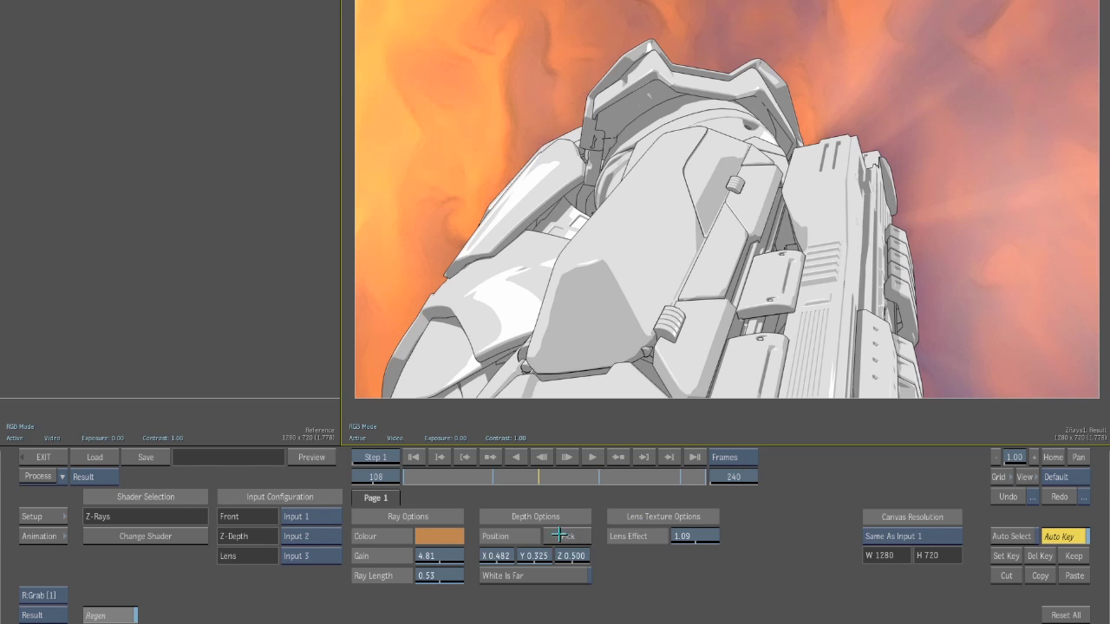
pyautogui.moveTo(669, 227); pyautogui.dragTo(754, 282)
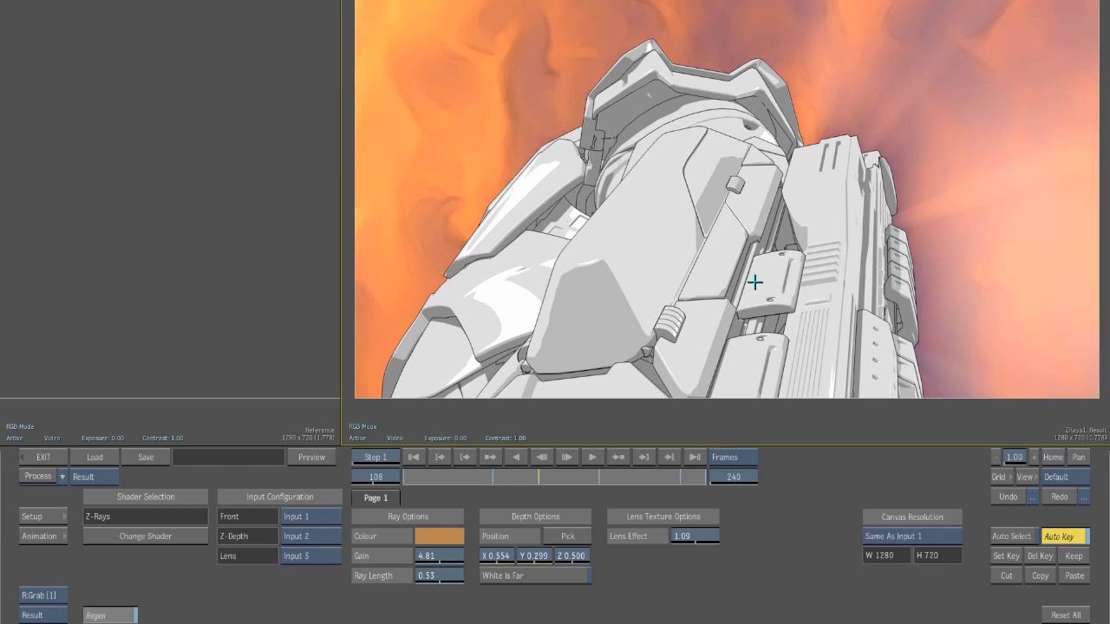